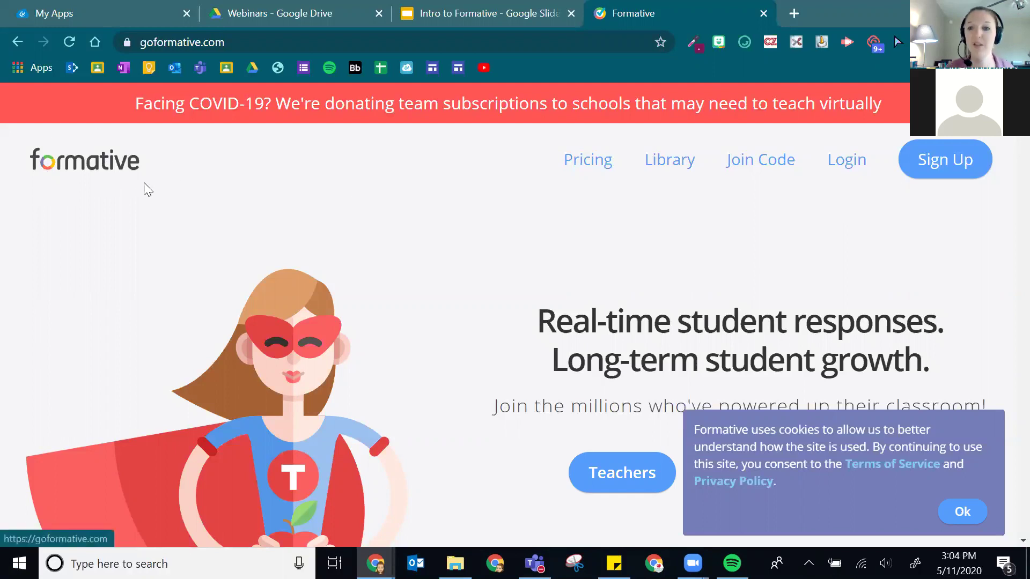
- Dismiss the cookie notice and start a new sign-up as a teacher
click(963, 513)
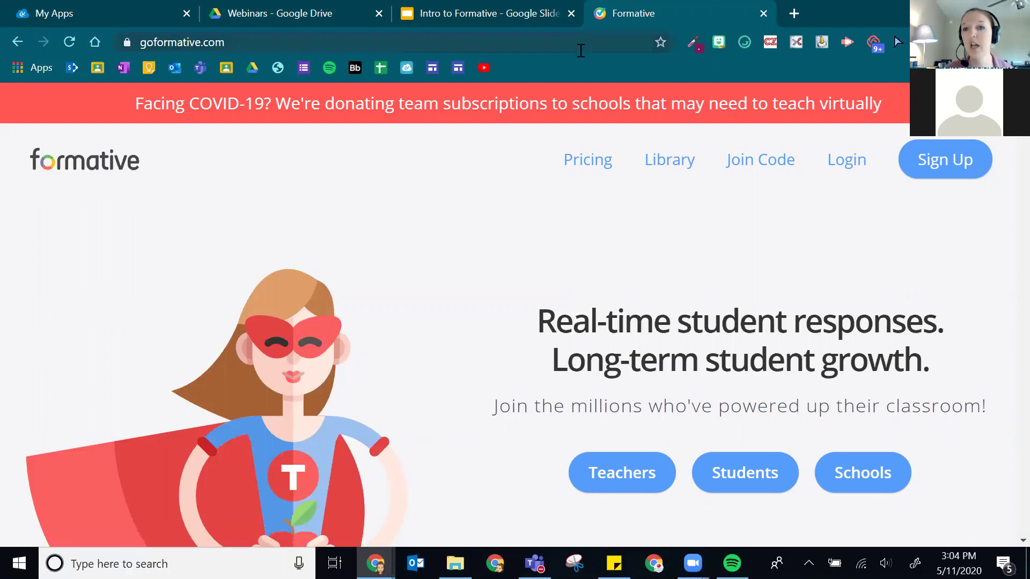
click(939, 168)
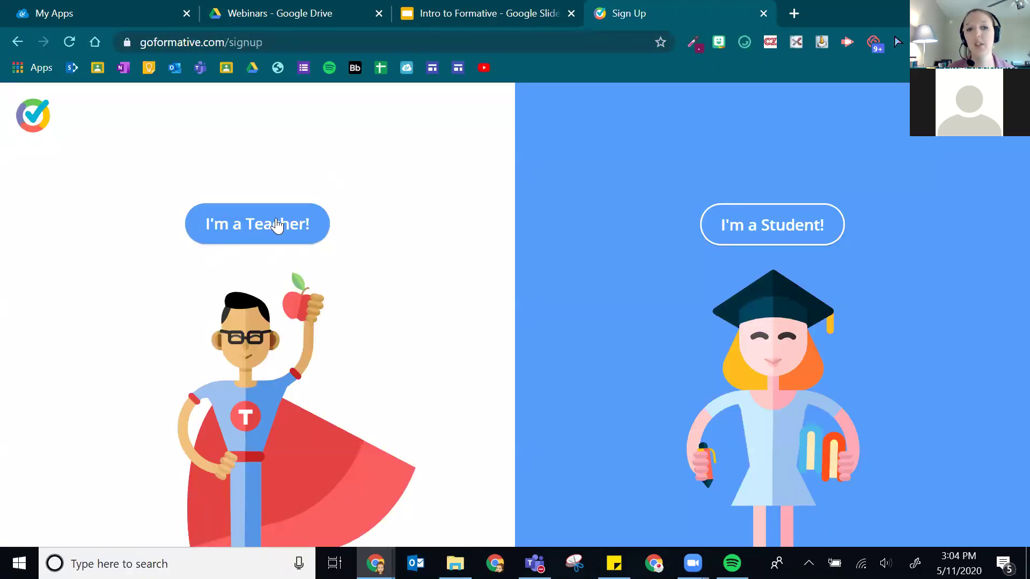
click(240, 225)
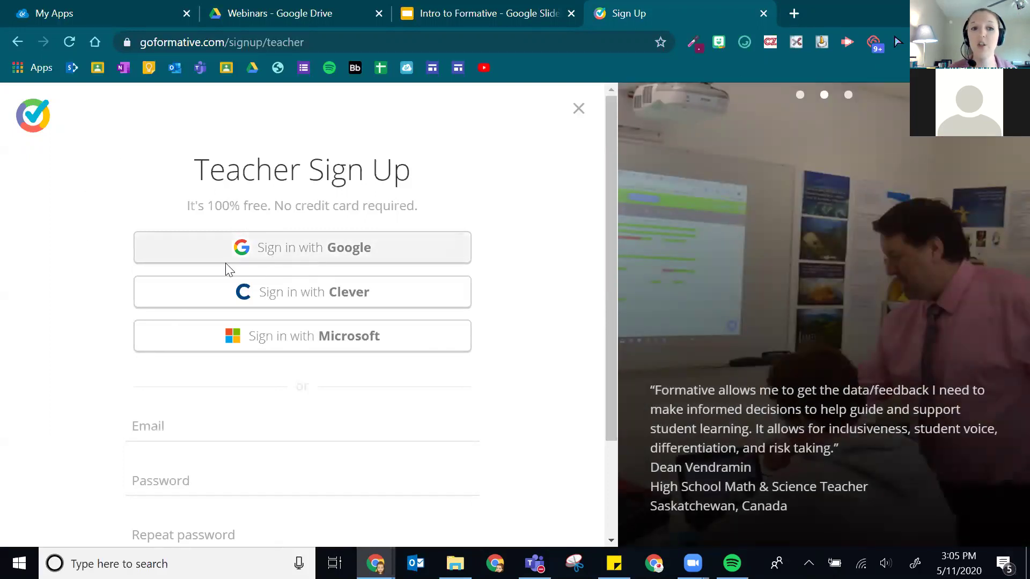
- Sign up with the teacher's Google account and review the 'You're almost done!' form
click(310, 259)
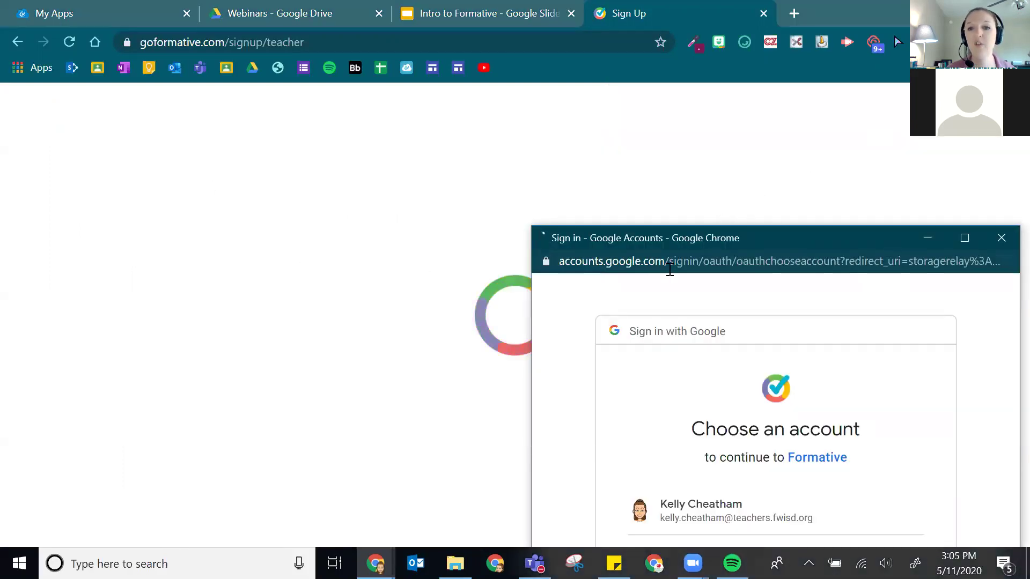
drag(650, 244, 508, 98)
click(559, 365)
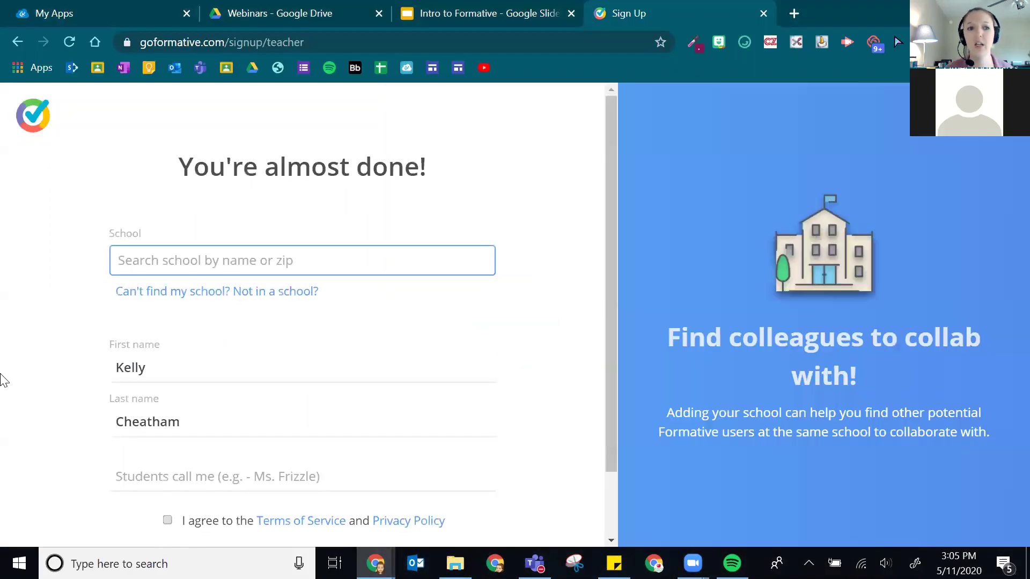
scroll(443, 375, down, 2)
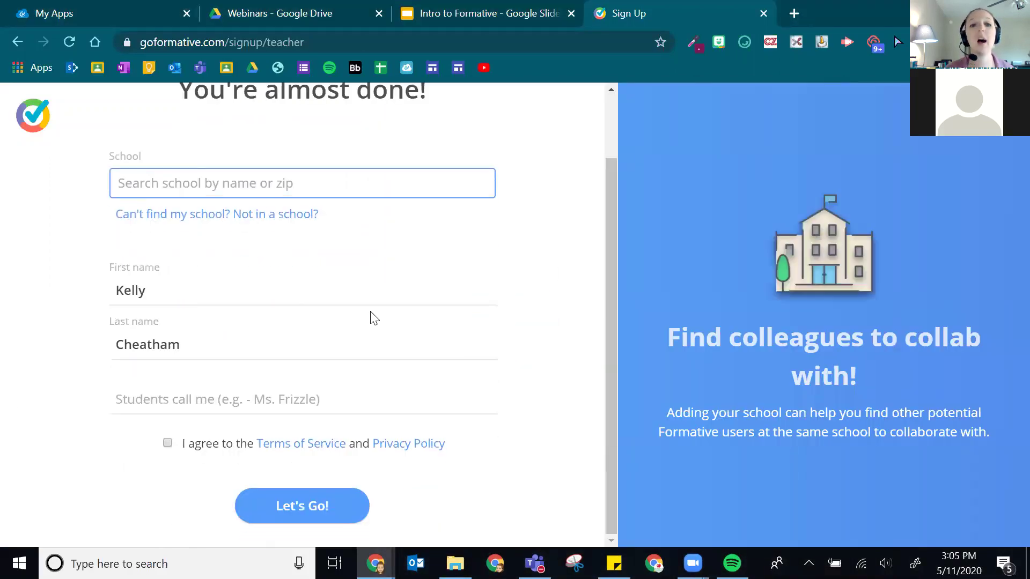
scroll(179, 152, up, 2)
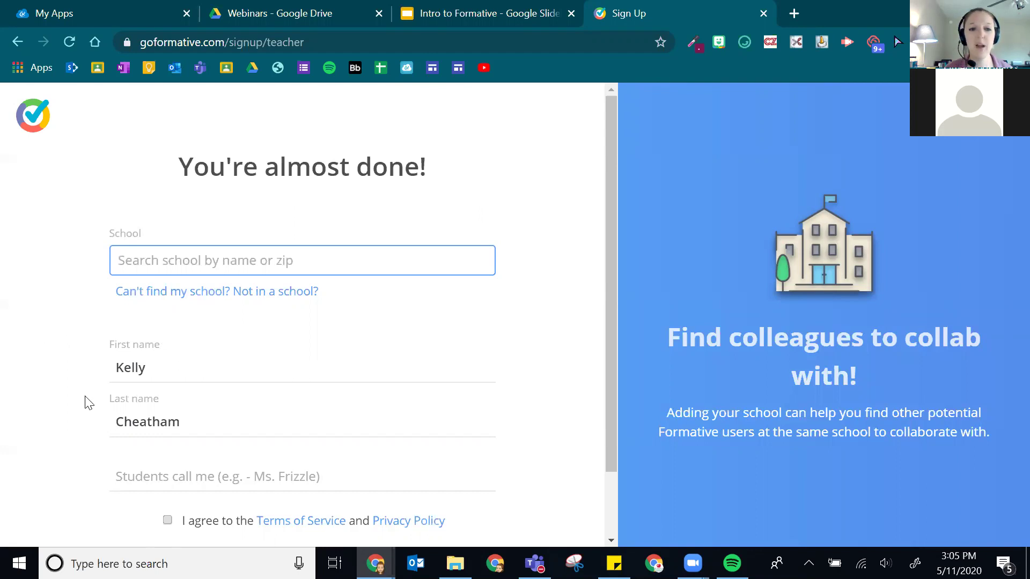
scroll(97, 402, down, 2)
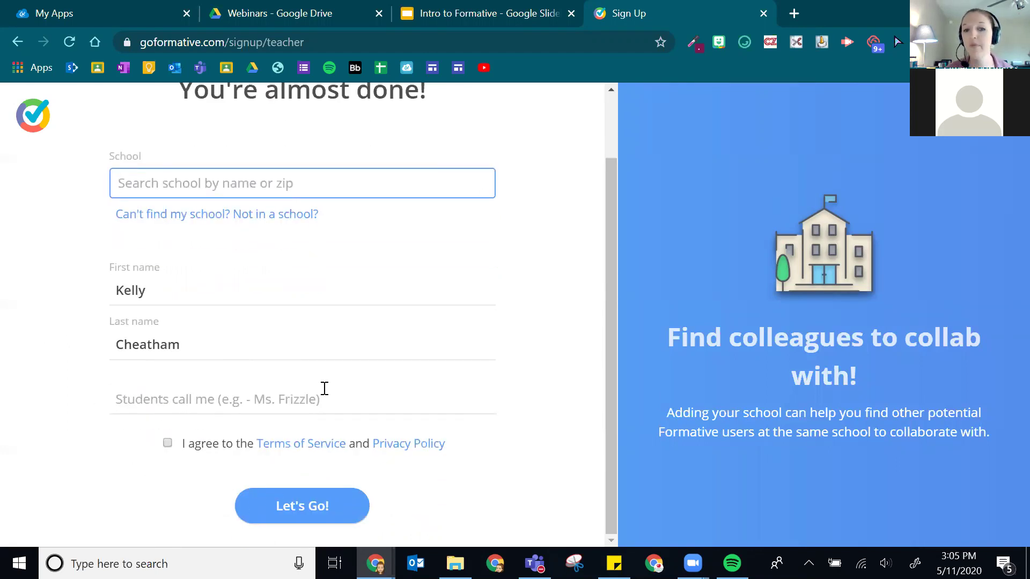
scroll(90, 150, up, 2)
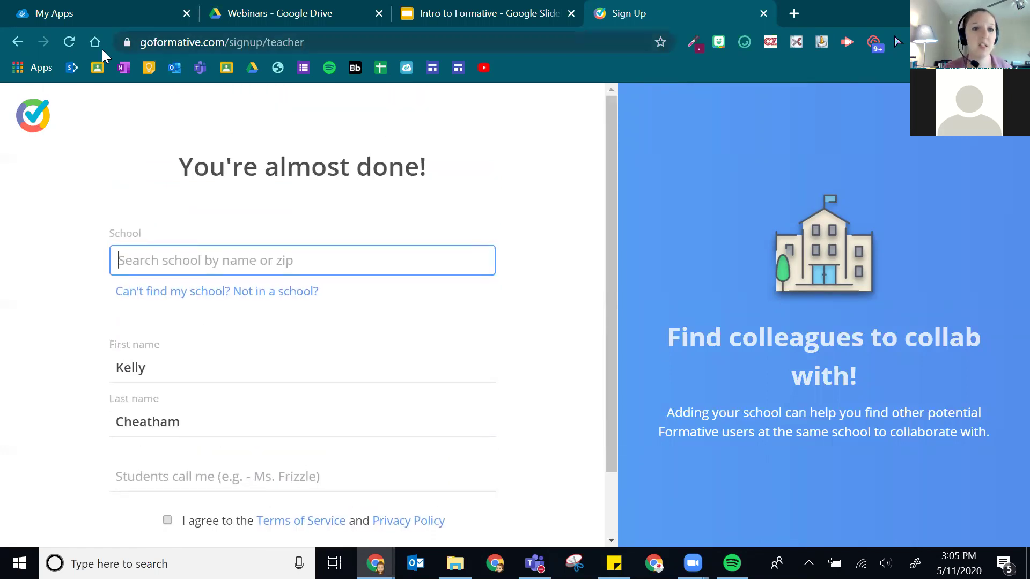
- Go to goformative.com in the address bar
click(245, 43)
text(gio)
key(BackSpace)
key(BackSpace)
text(oform)
key(BackSpace)
text(r)
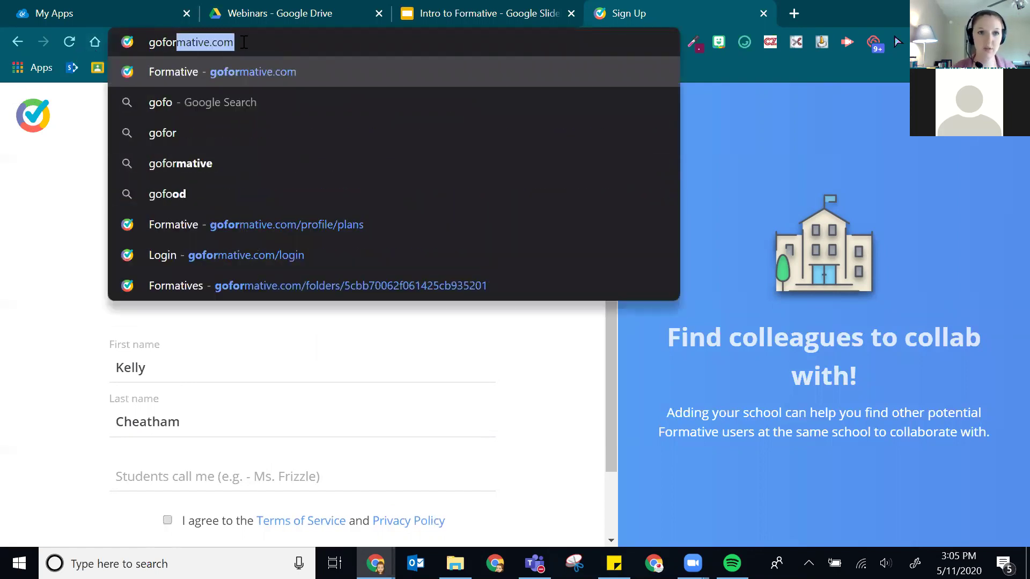
key(Return)
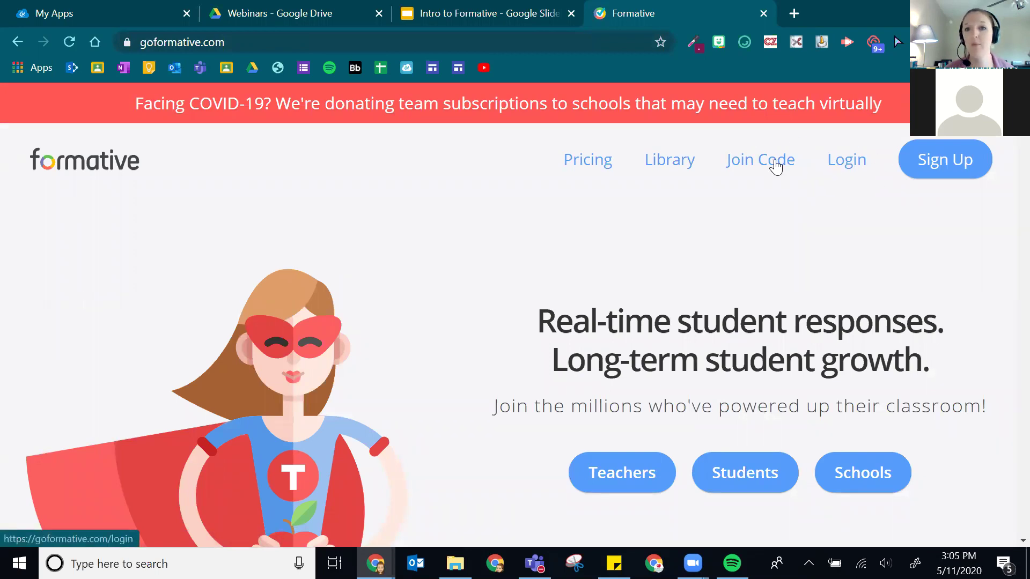
- Log in to Formative with the teacher's Google account
click(846, 164)
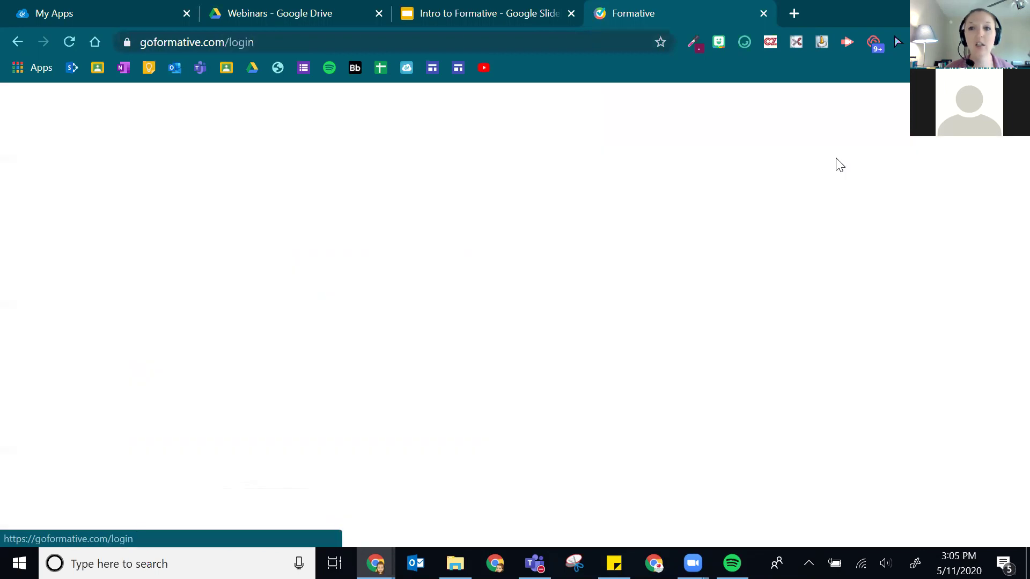
click(462, 256)
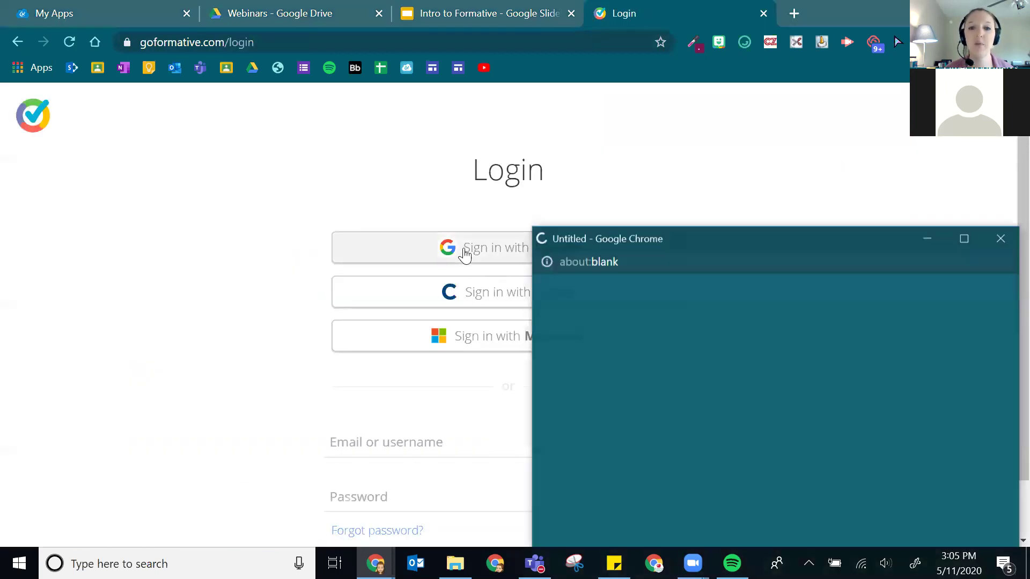
drag(830, 238, 606, 79)
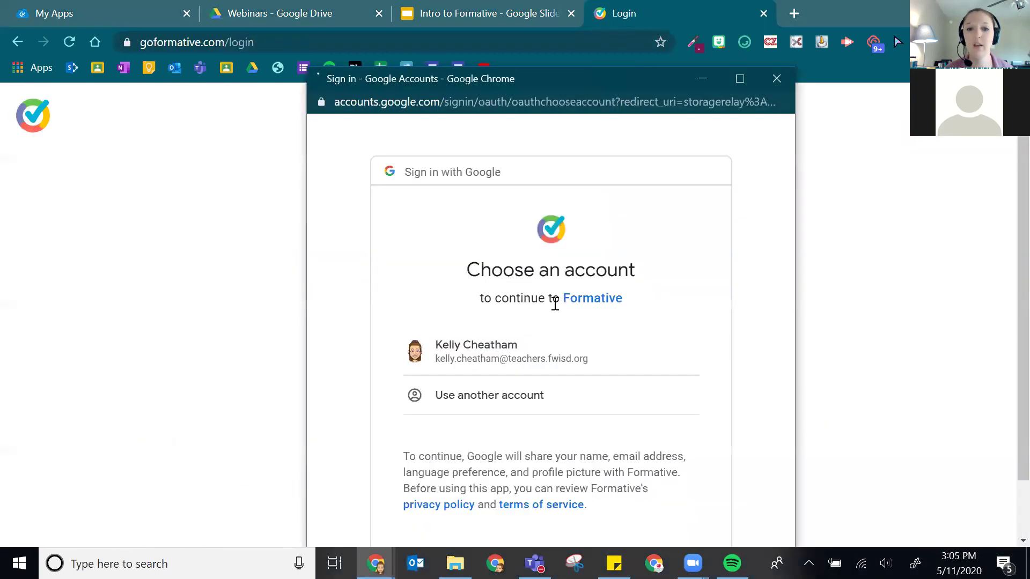
click(543, 350)
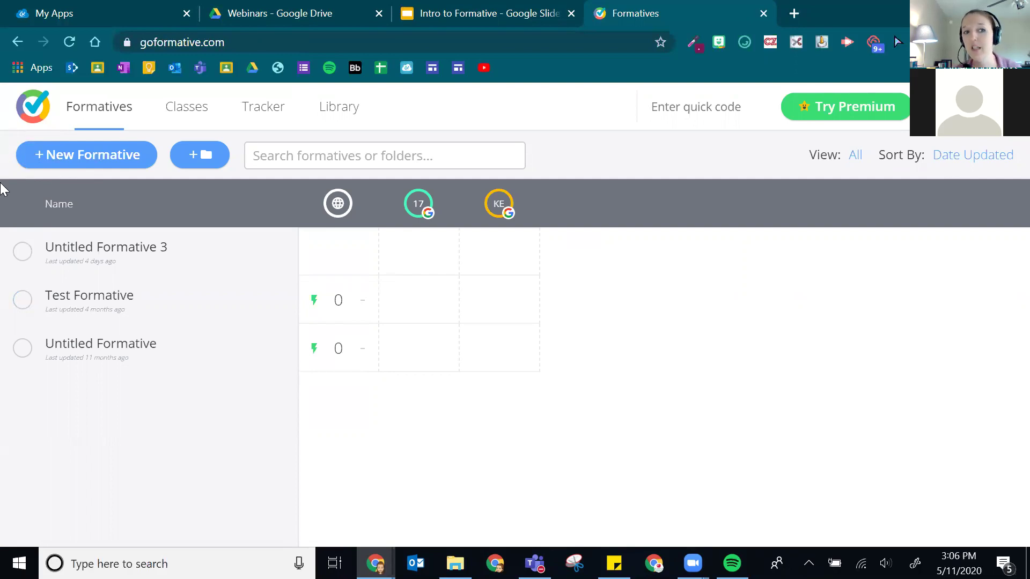
- Create Untitled Formative 4 and enter the title 'Webinar Sample'
click(86, 155)
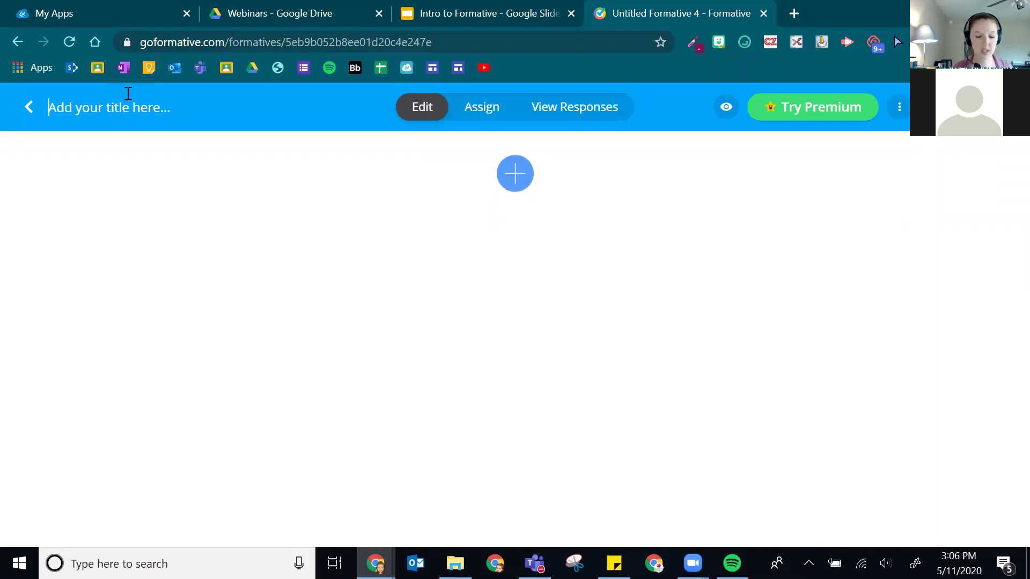
text(Webi)
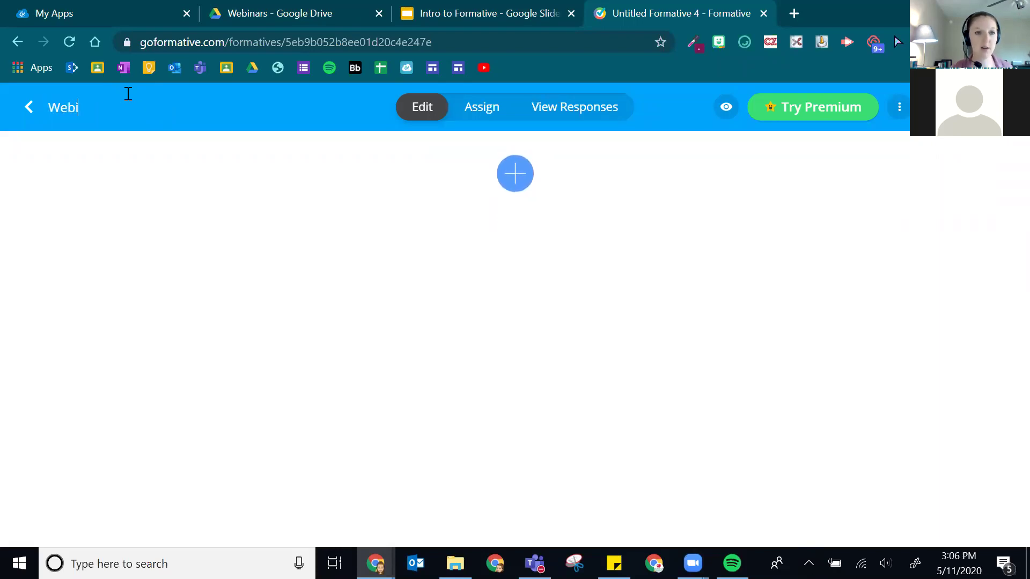
text(nar Sample)
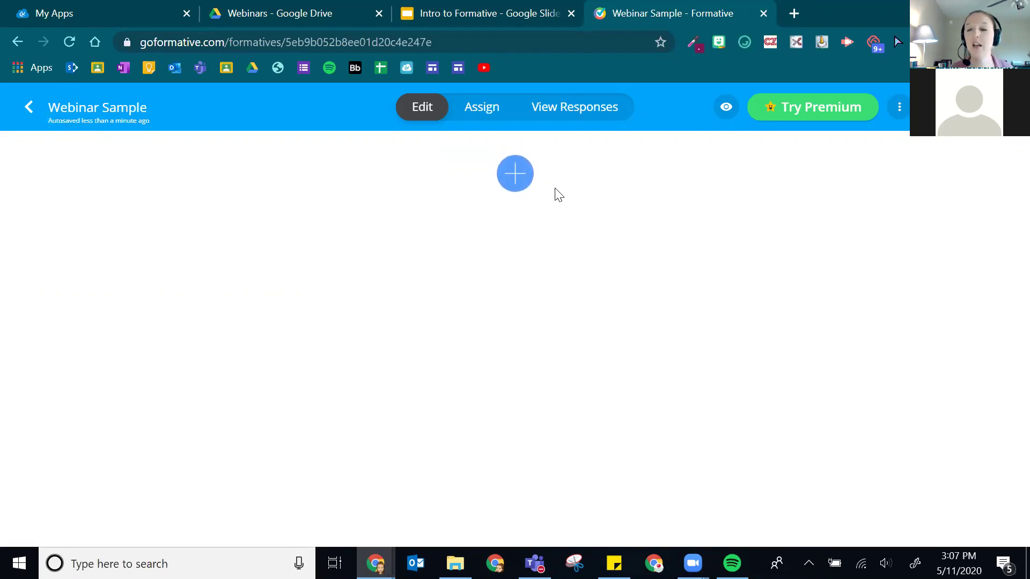
- Insert an Embed content block into the Webinar Sample formative
click(515, 182)
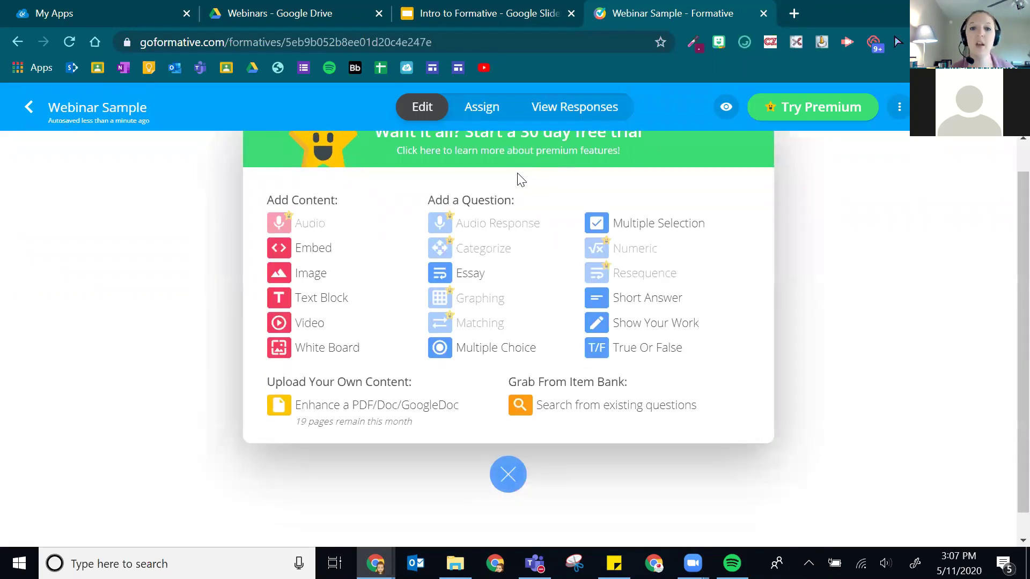
scroll(770, 237, up, 1)
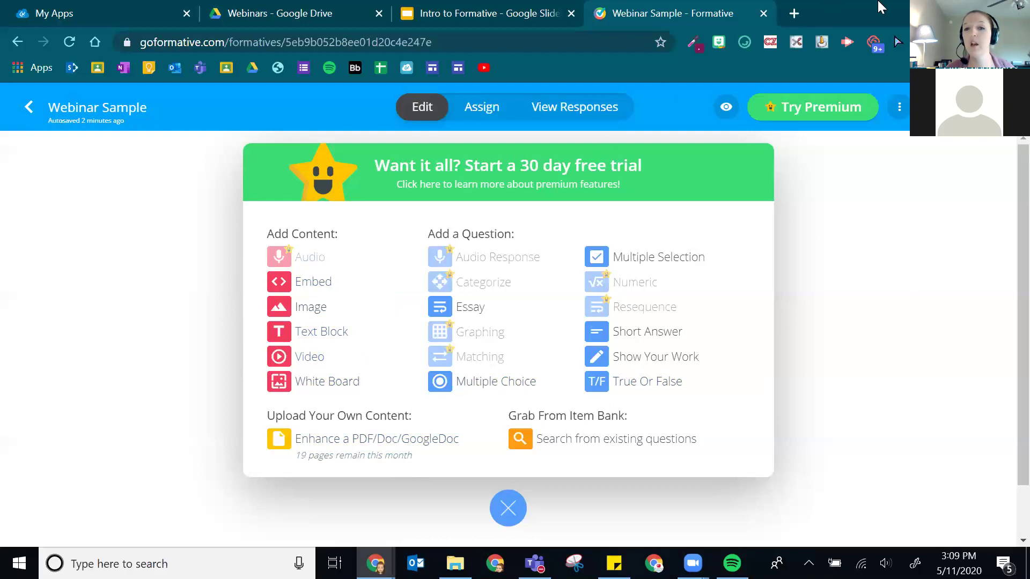
click(315, 278)
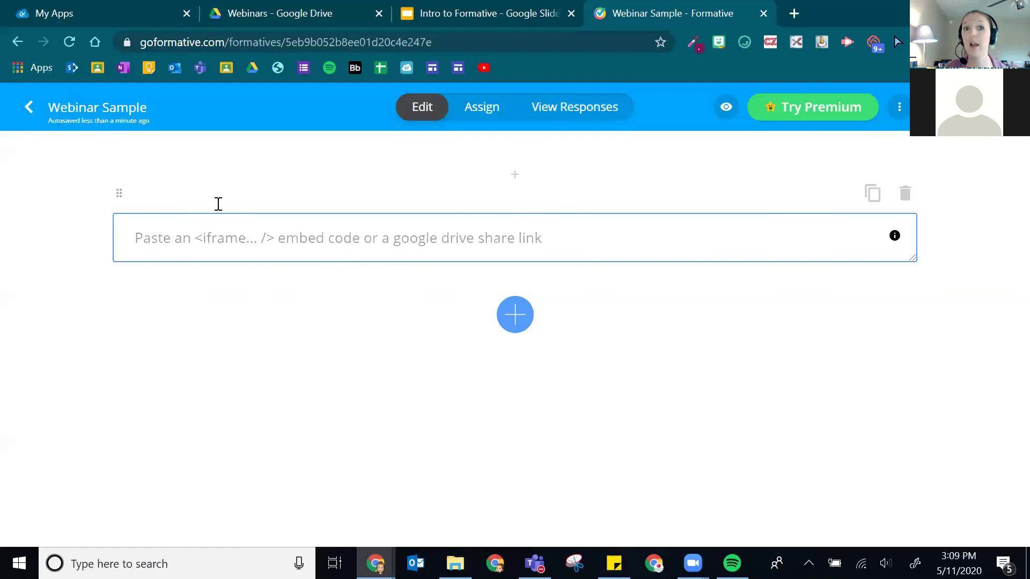
- Copy the Intro to Formative slides' share link and paste it into the embed block
click(490, 7)
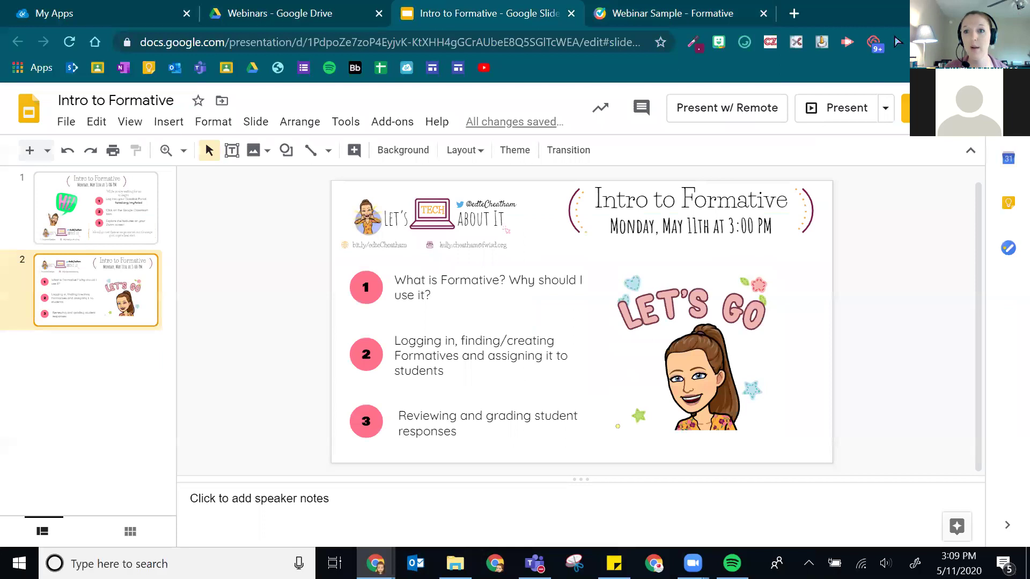
click(922, 108)
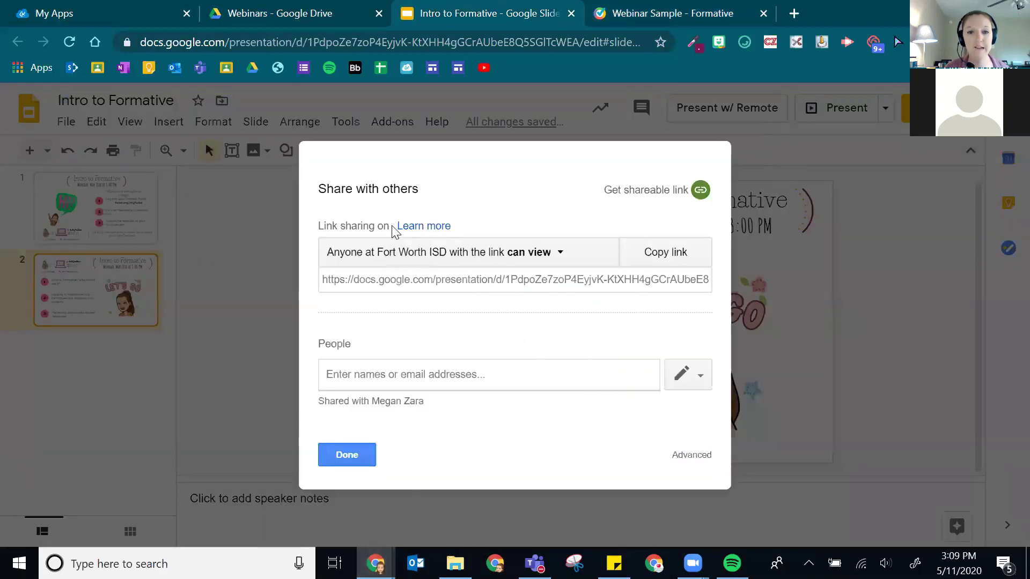
click(660, 257)
click(713, 8)
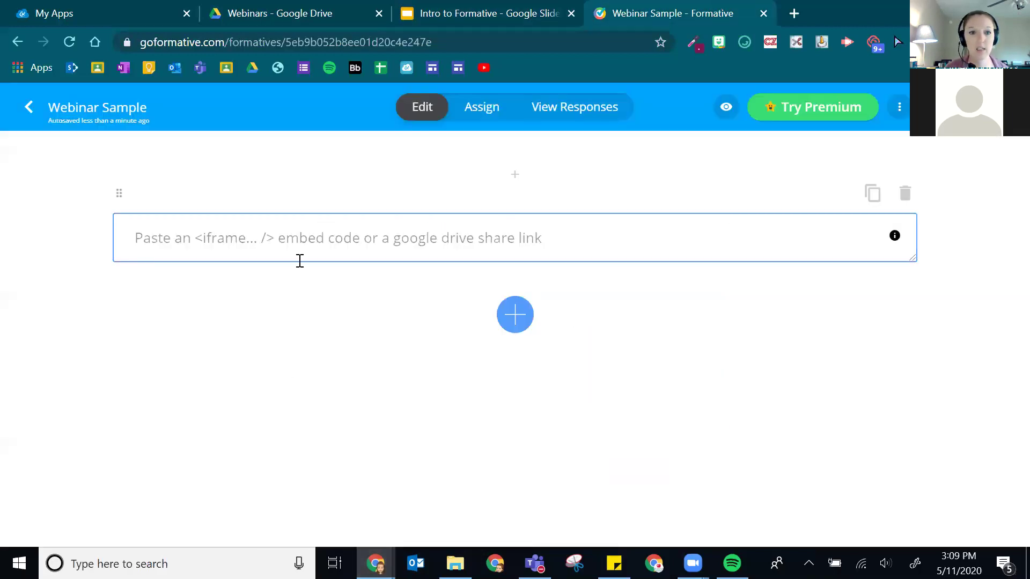
key(ctrl+v)
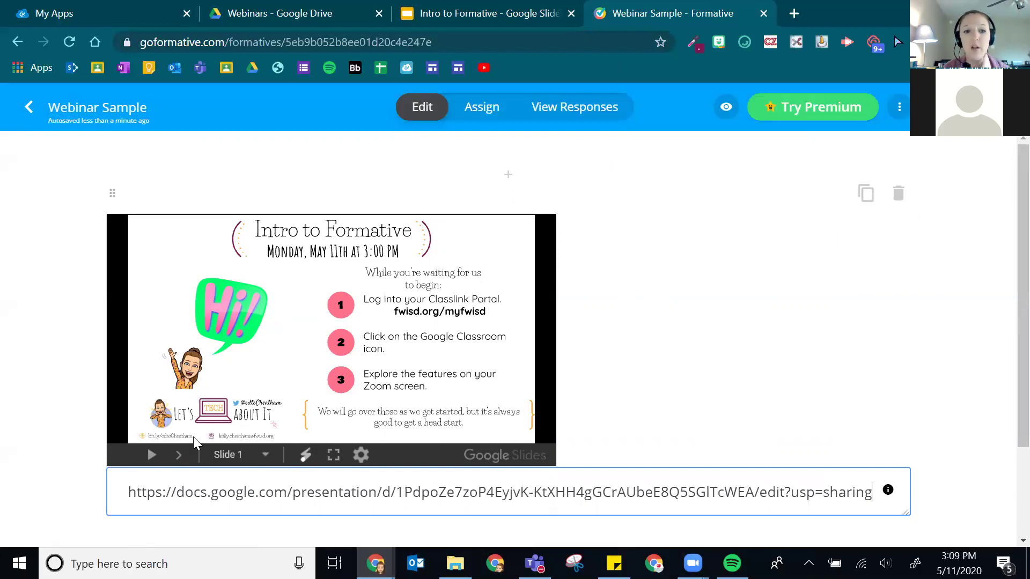
- Step through the embedded slideshow between Slide 1 and Slide 2
click(173, 459)
click(124, 456)
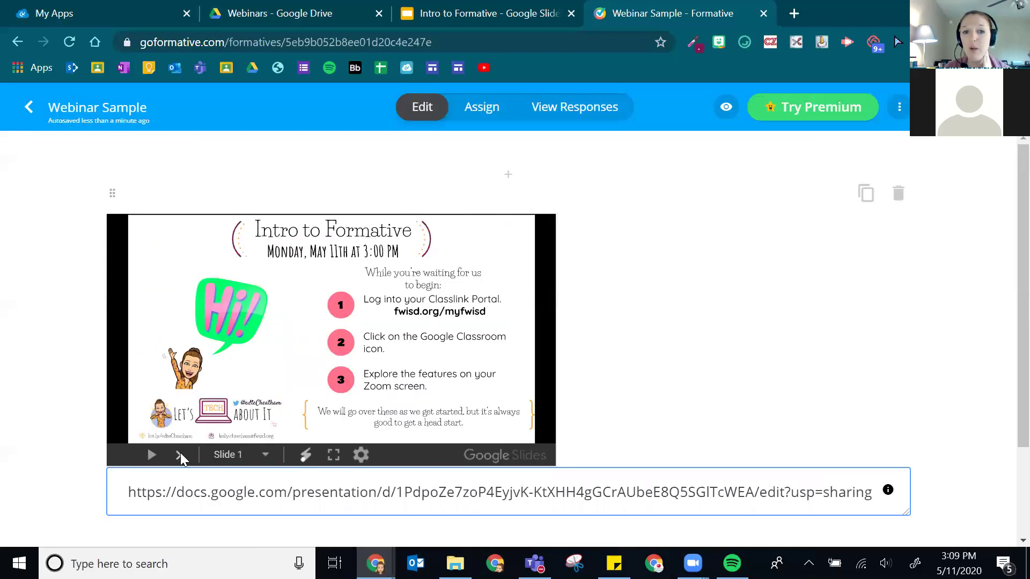
click(181, 455)
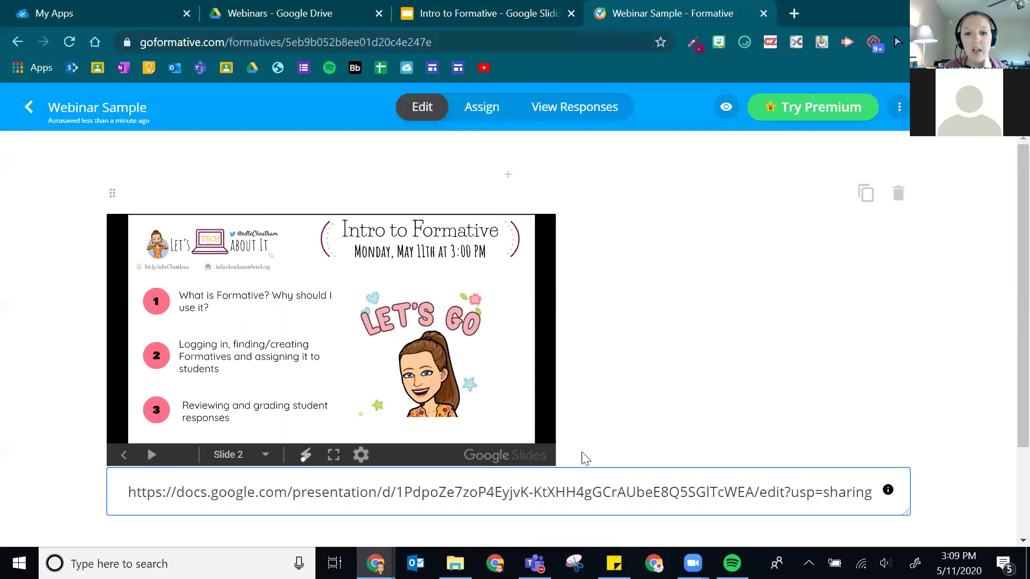
scroll(585, 459, down, 2)
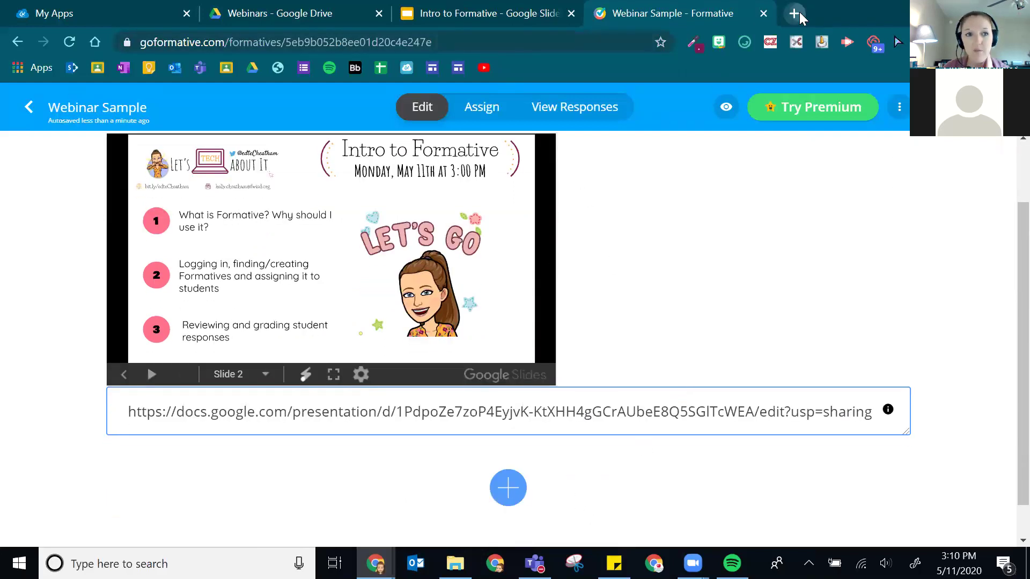
- Go to padlet.com in a new tab and log in with the Google account
click(799, 13)
text(padlet.c)
key(Return)
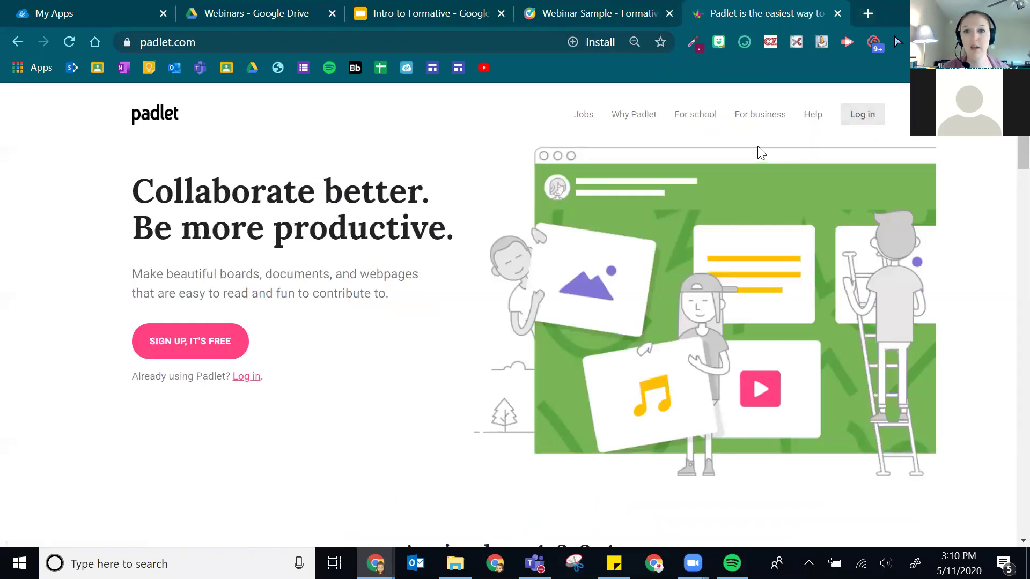
click(859, 115)
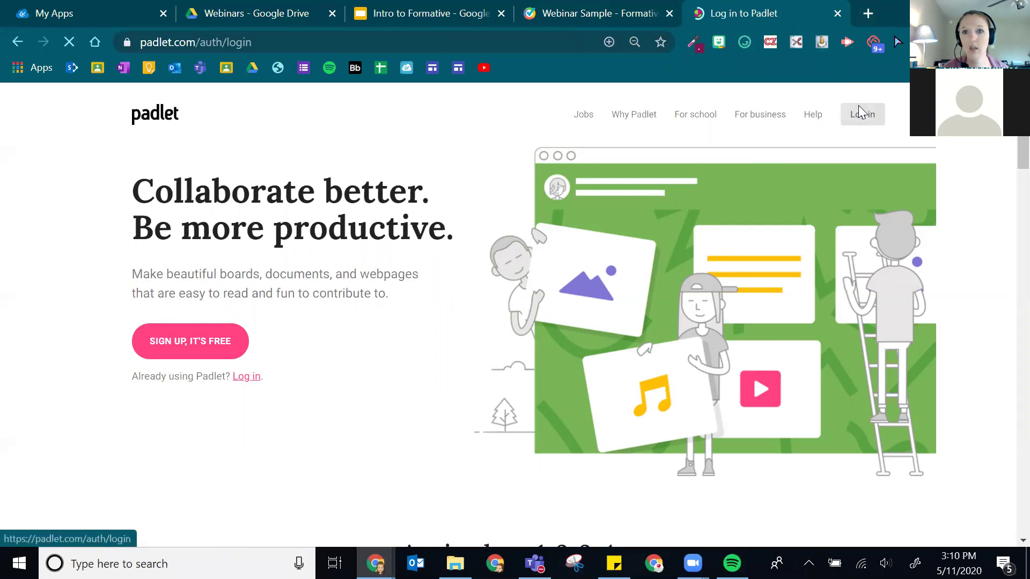
click(462, 263)
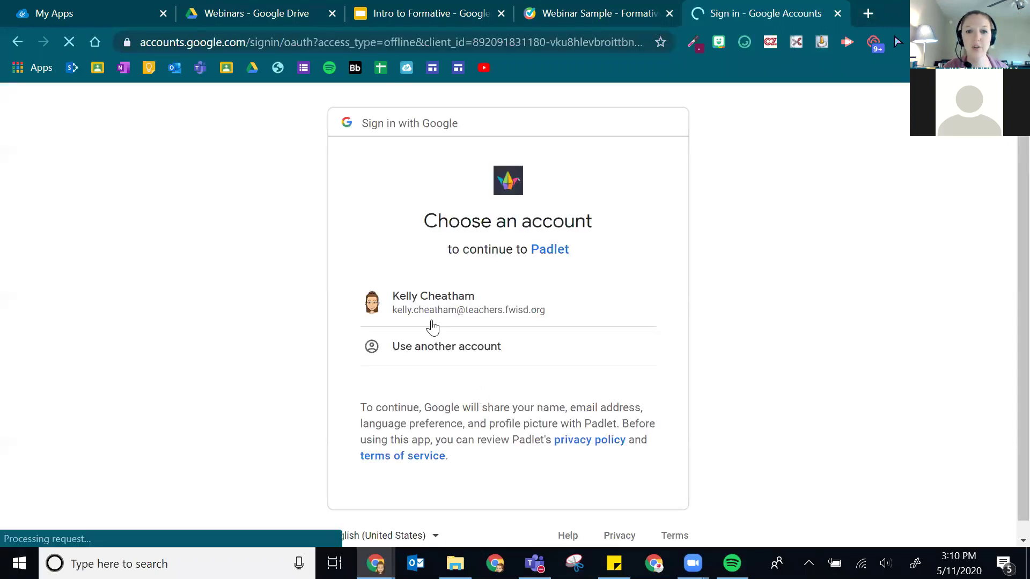
click(436, 317)
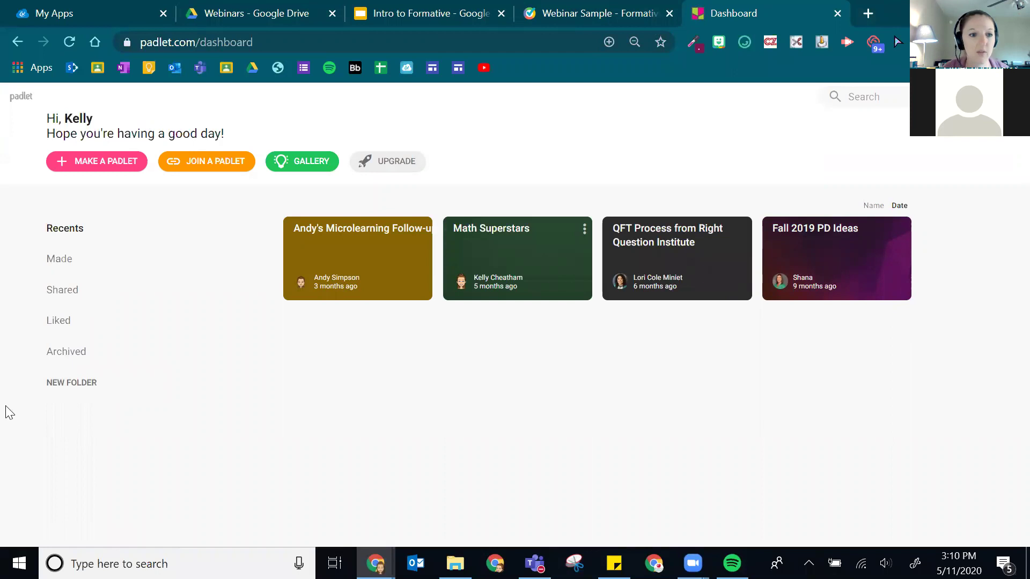
- Unarchive the Hyperdocs PD Classroom Challenges Brainstorm padlet and open it from Recent
click(65, 354)
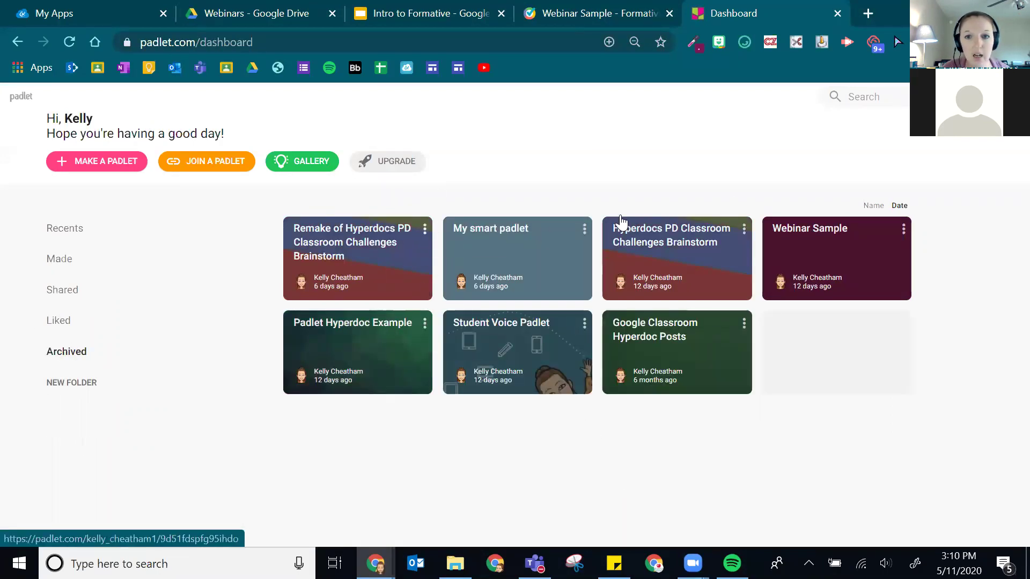
click(744, 231)
click(727, 261)
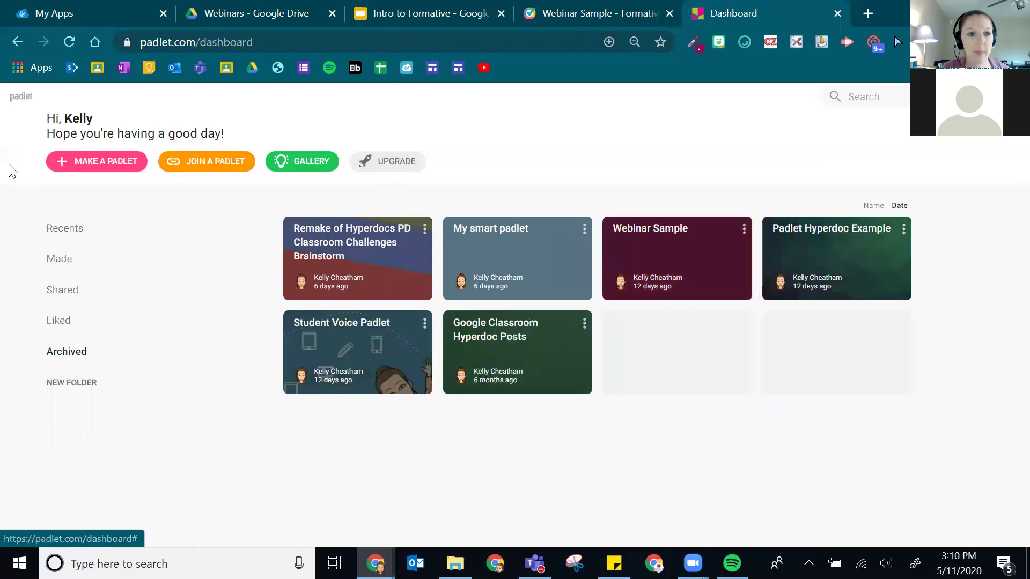
click(98, 238)
click(423, 230)
click(338, 227)
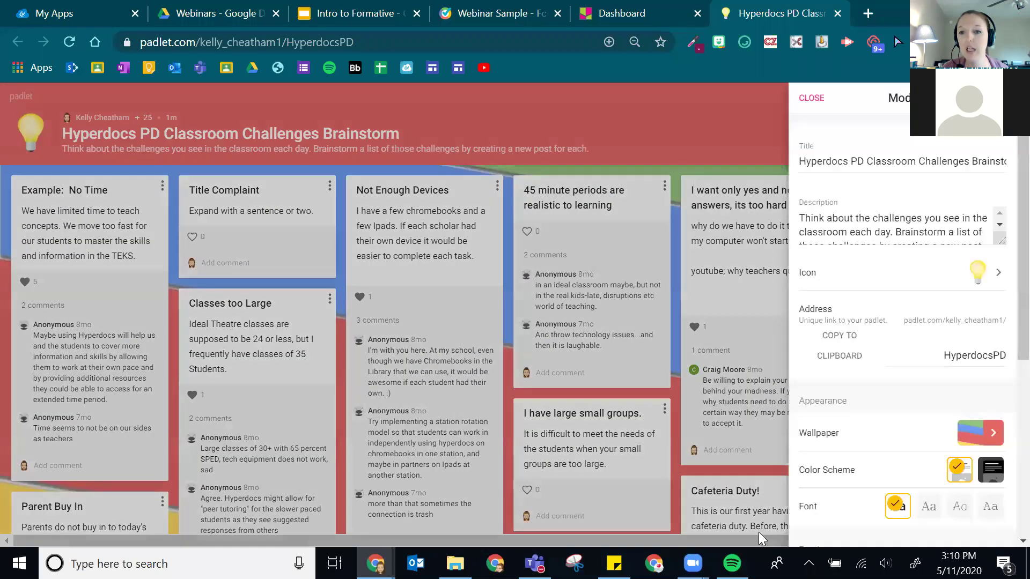
- Scroll through the Hyperdocs PD board's Modify settings, then close the panel
scroll(896, 359, down, 5)
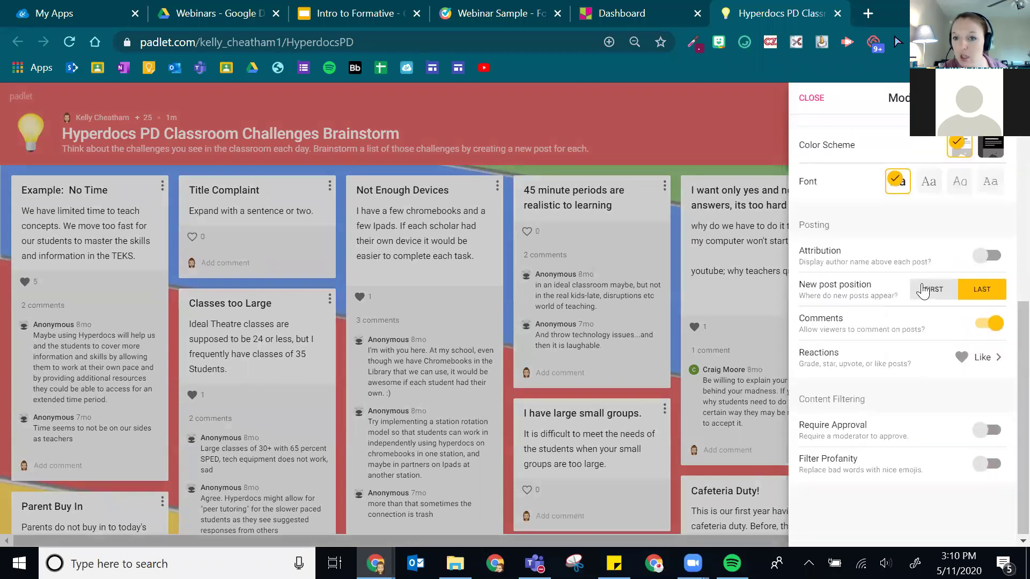
scroll(957, 386, up, 5)
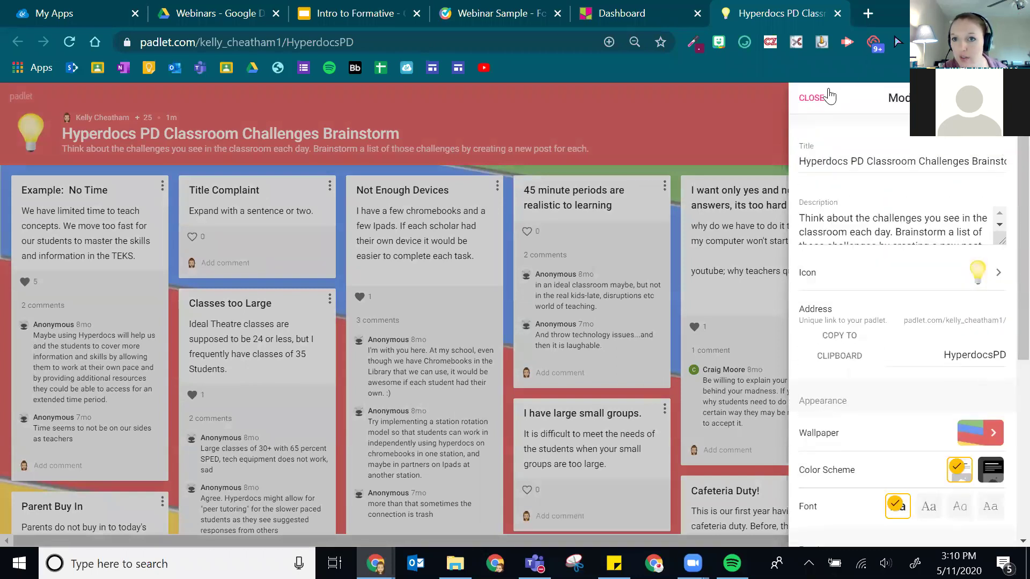
click(811, 97)
- Copy the Hyperdocs PD board's website embed code and go back to Webinar Sample
click(926, 97)
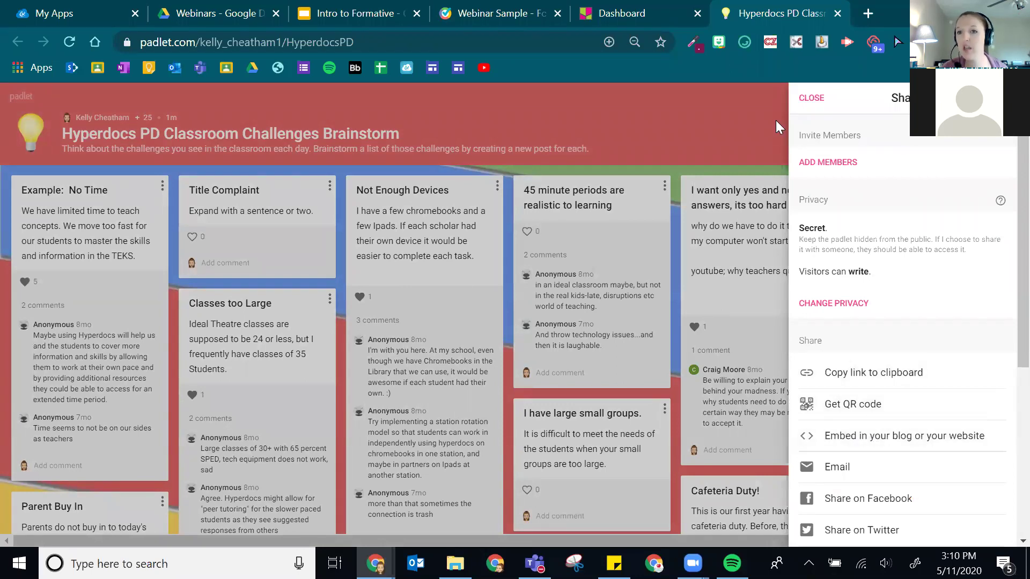
click(750, 147)
click(925, 96)
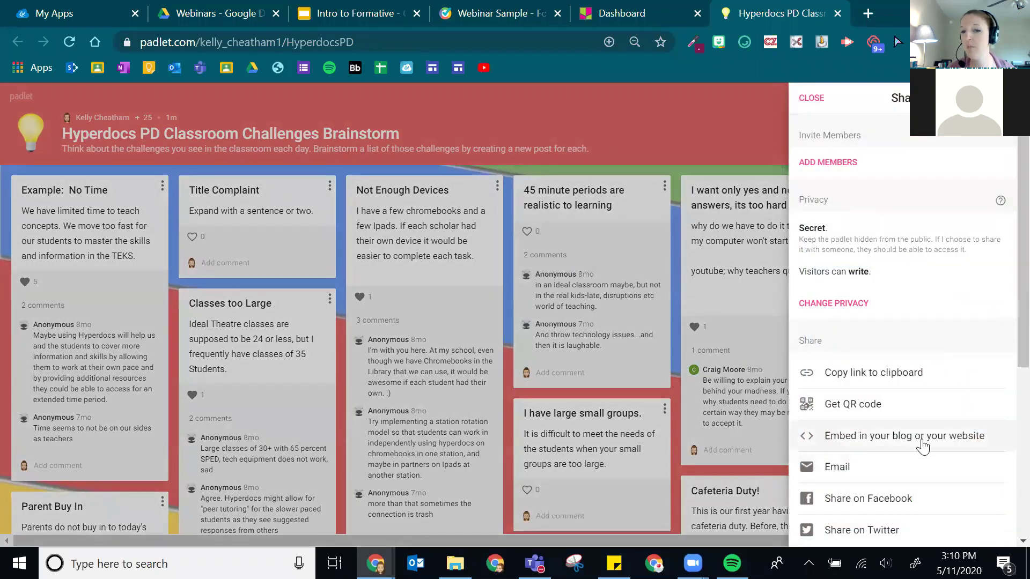
click(923, 445)
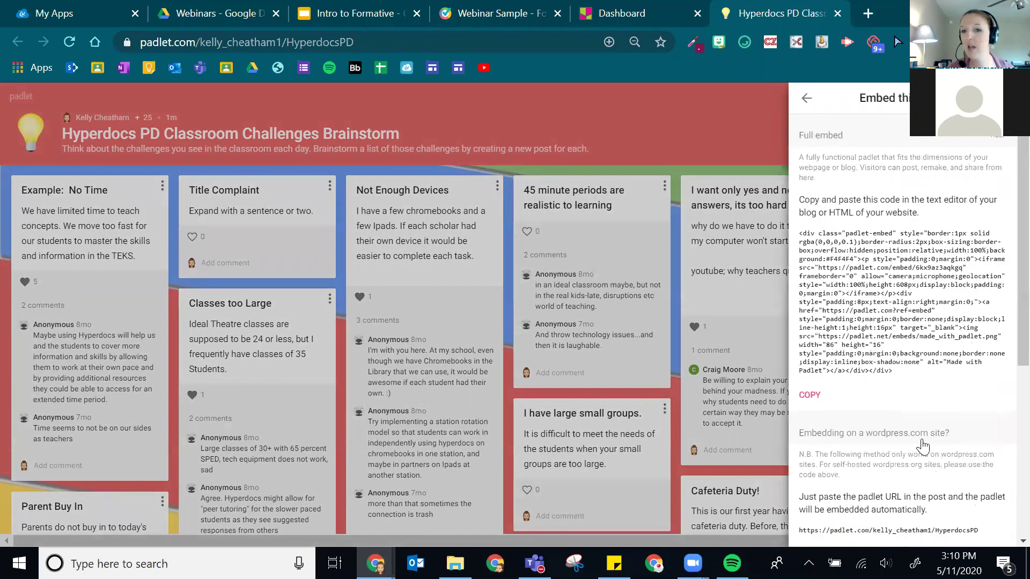
click(800, 397)
click(469, 21)
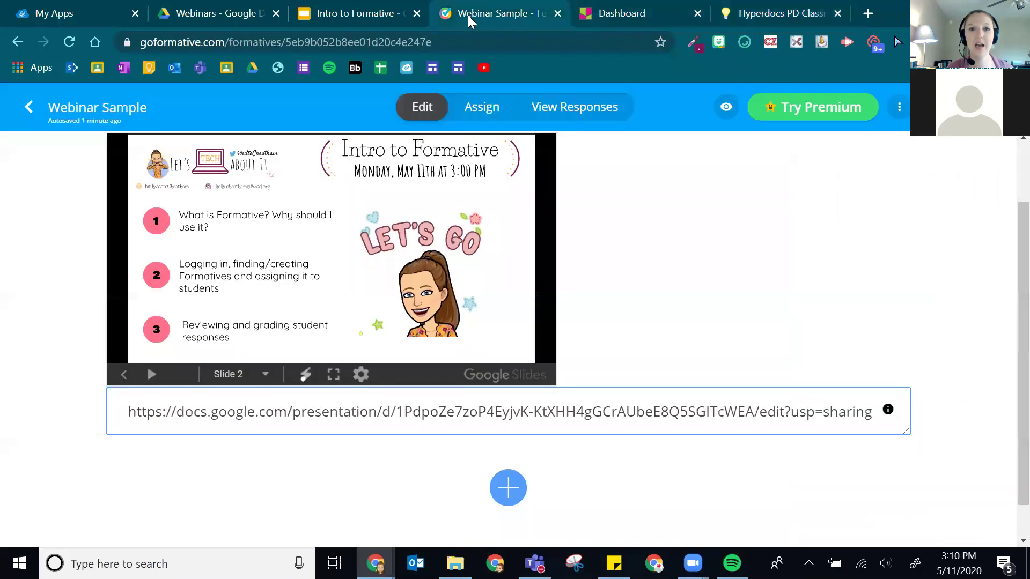
- Add a second Embed block below the slides and paste the Padlet embed code into it
click(502, 493)
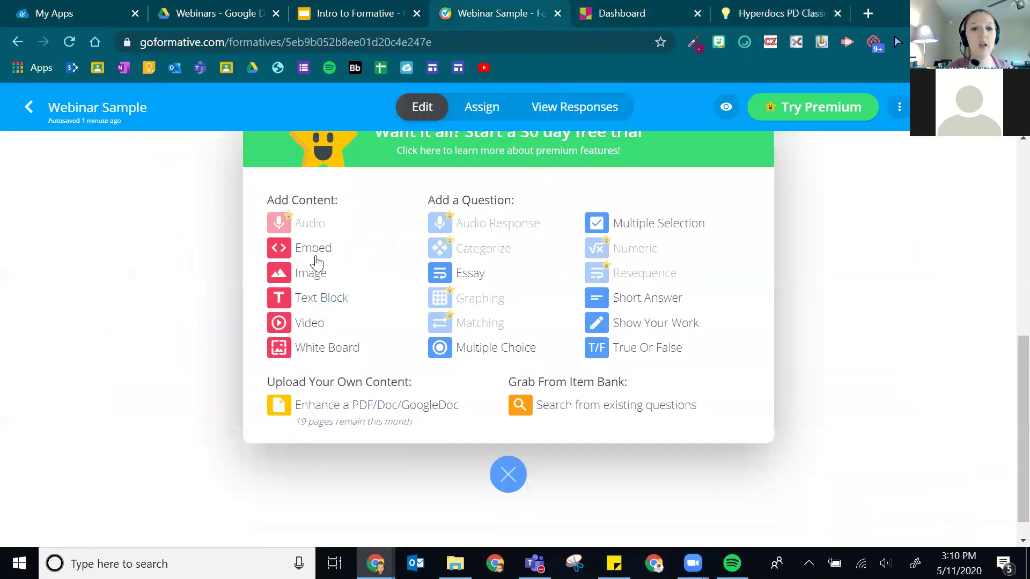
click(313, 250)
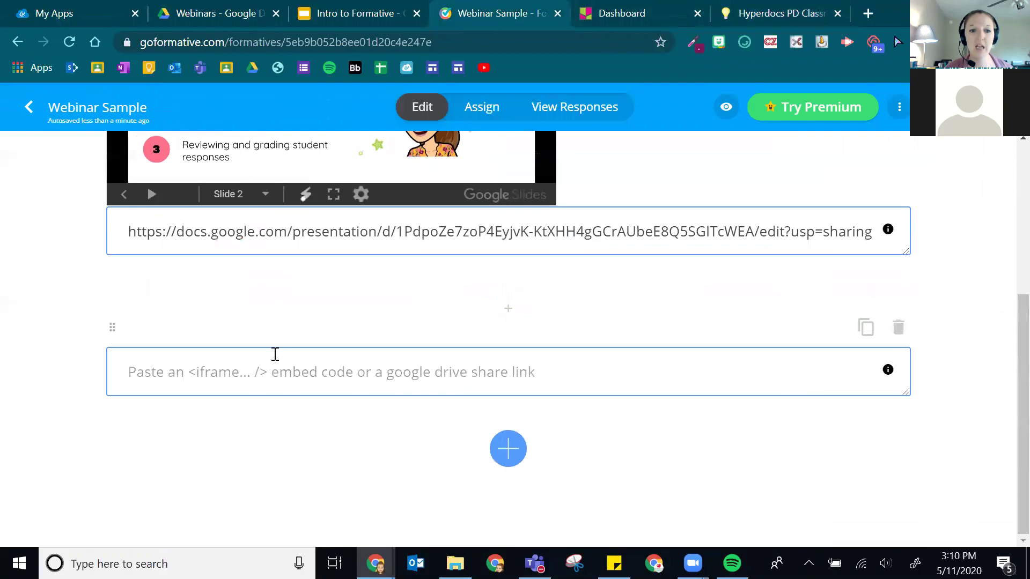
key(ctrl+v)
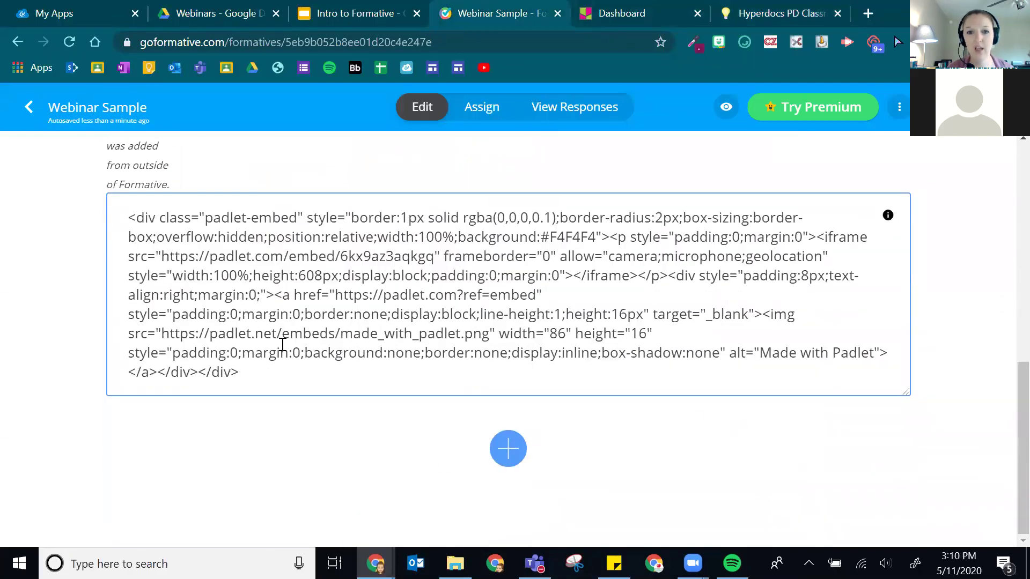
scroll(190, 200, up, 5)
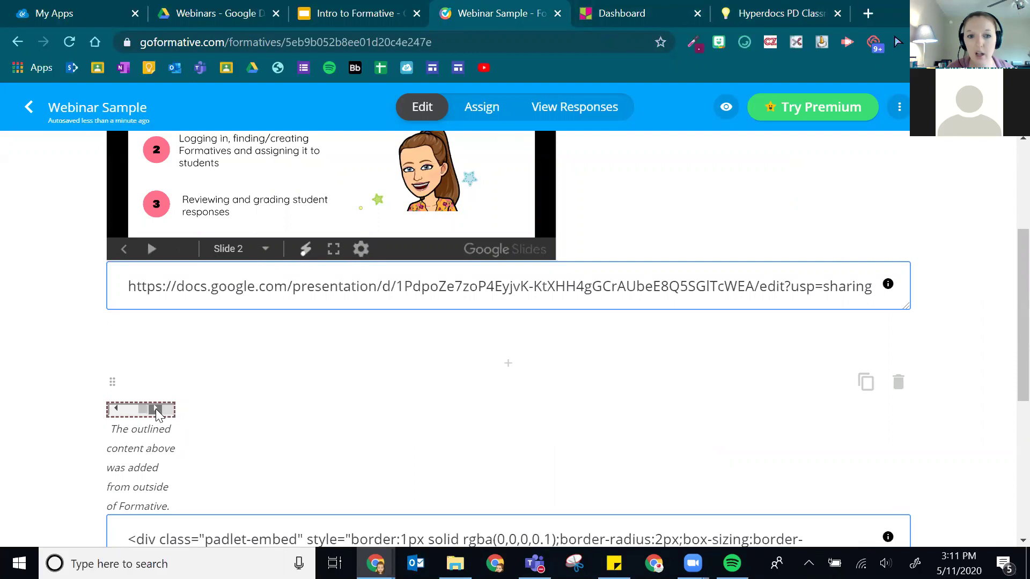
scroll(605, 278, down, 5)
drag(479, 246, 479, 238)
click(945, 409)
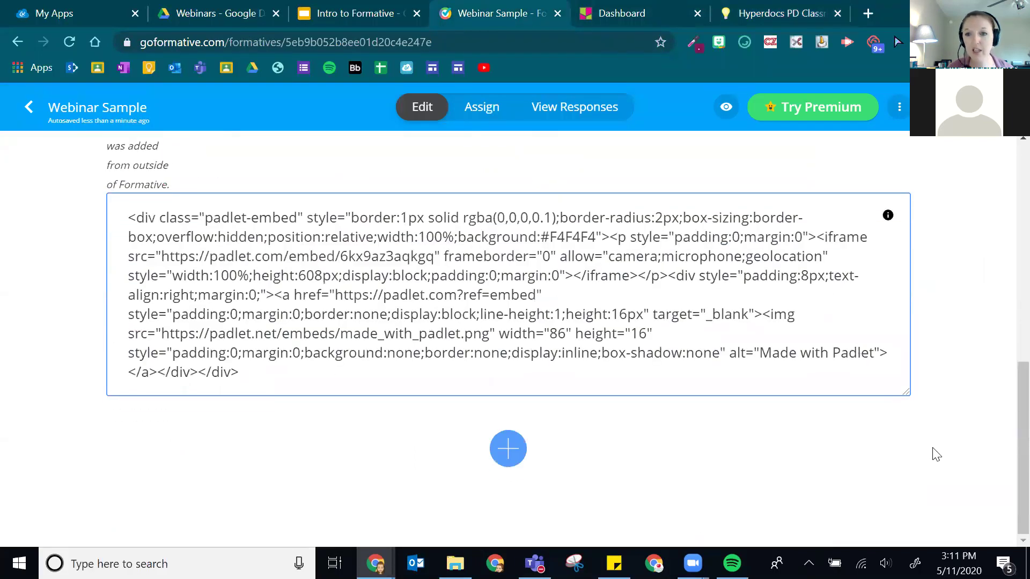
scroll(310, 242, up, 4)
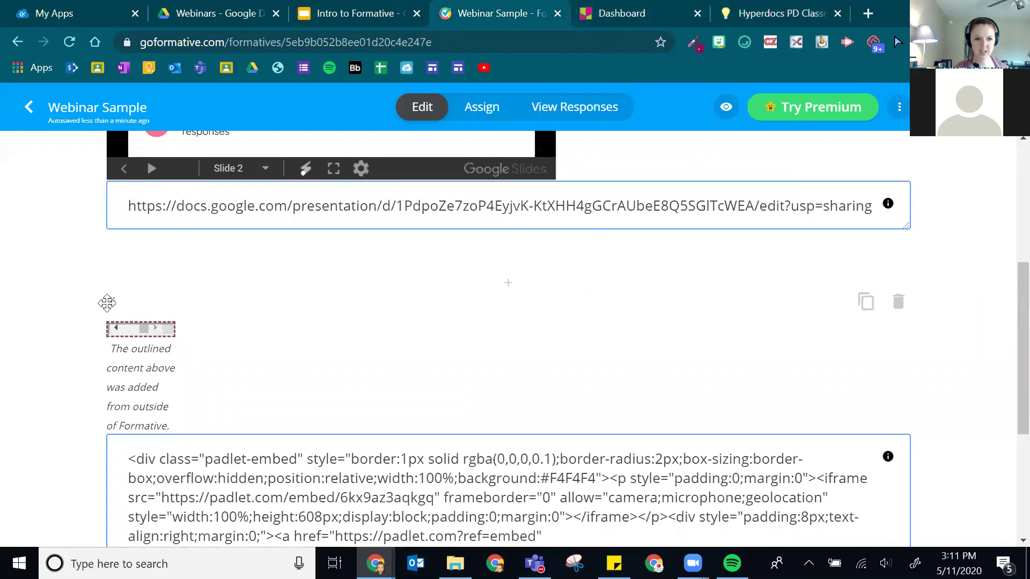
click(114, 329)
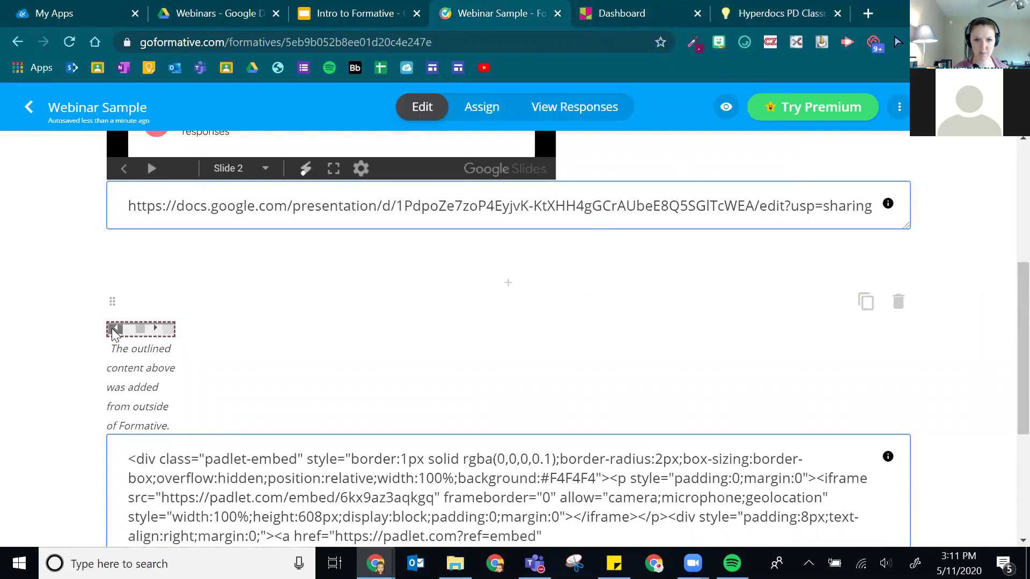
click(114, 328)
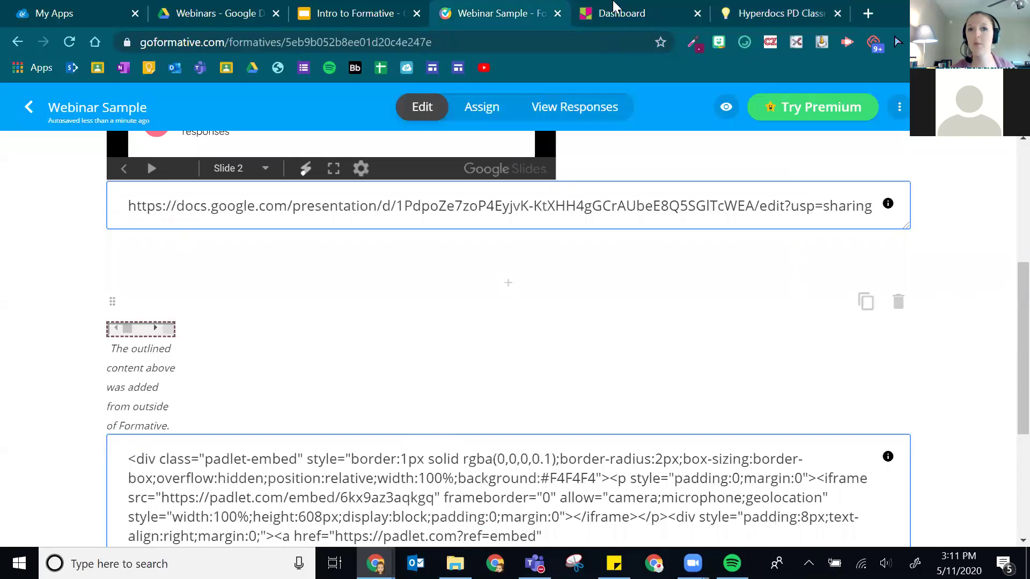
- Go to Edpuzzle and open the Crash Course | Water Cycle video
click(780, 12)
click(282, 43)
text(ed)
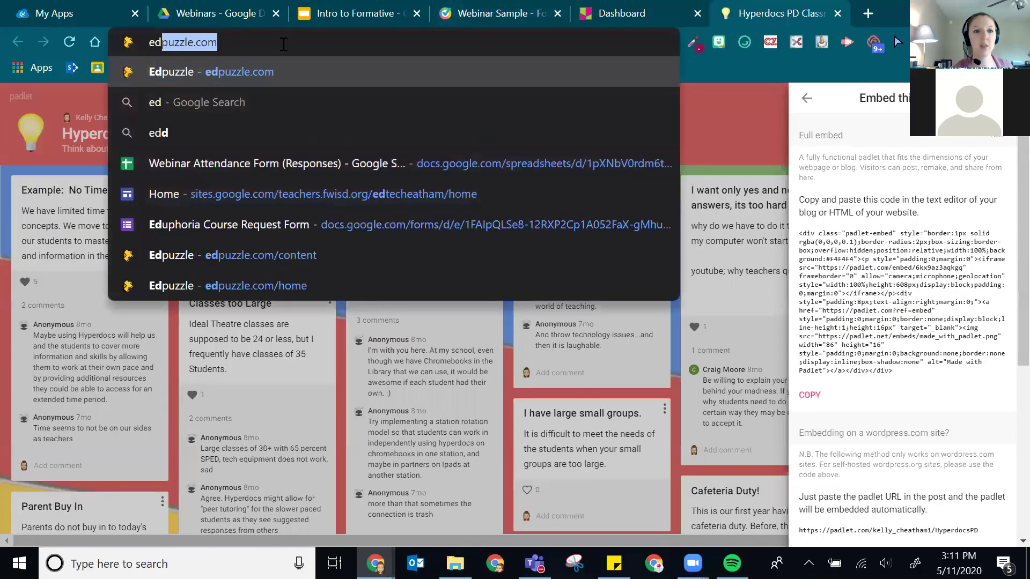
key(Return)
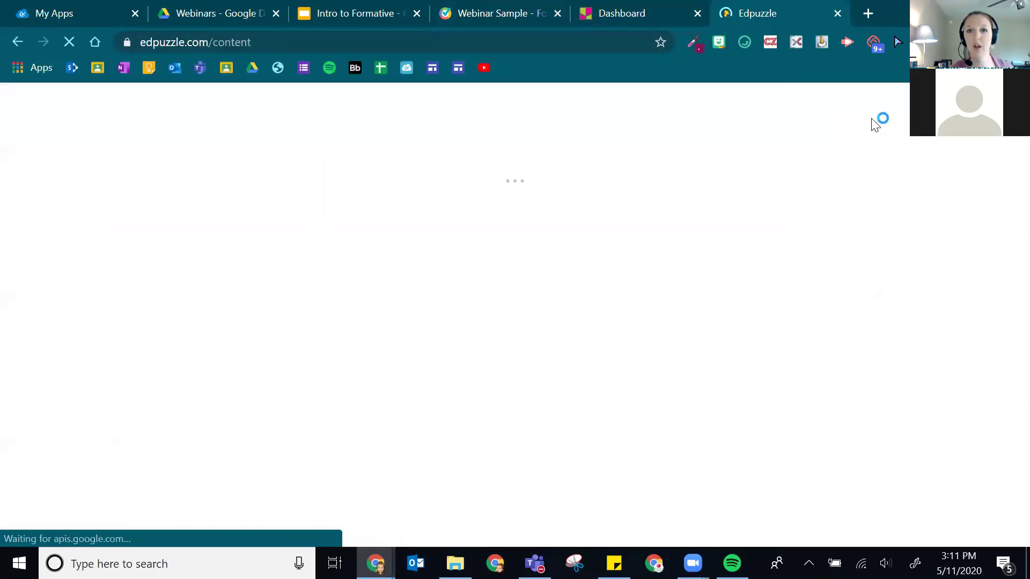
scroll(414, 264, down, 6)
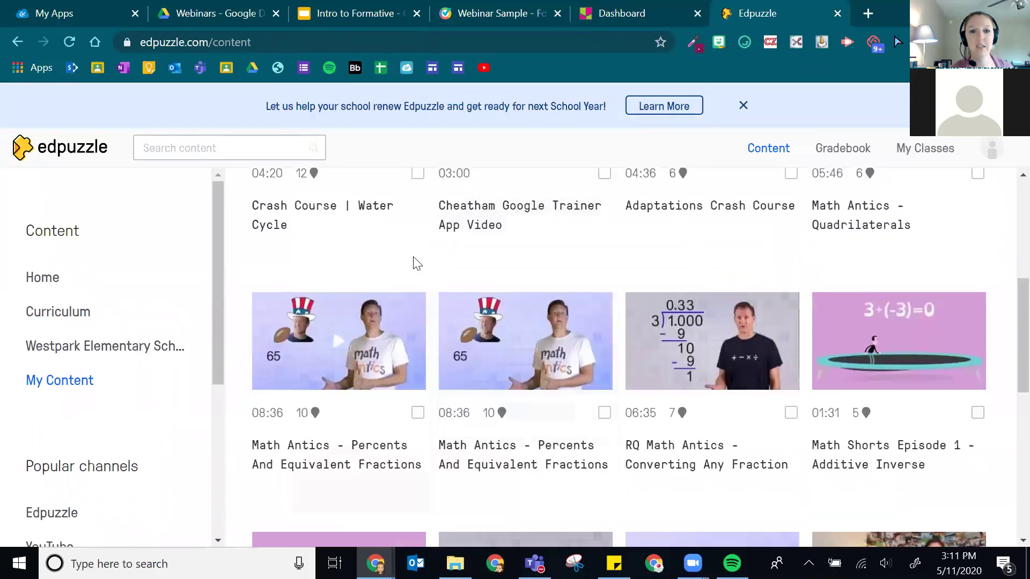
scroll(286, 387, up, 3)
click(296, 285)
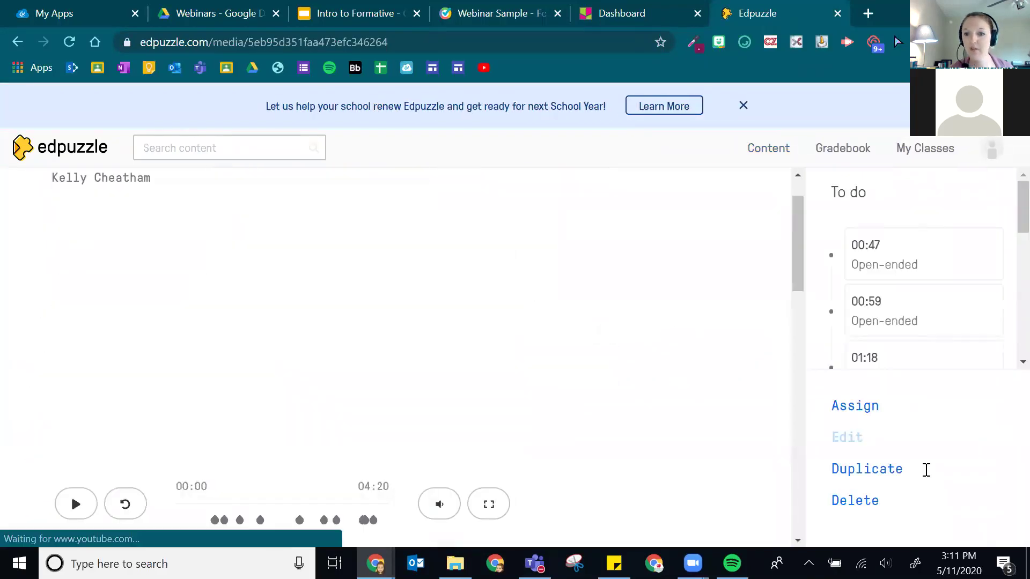
- Copy the video's embed code from Assign > Public Links and return to Webinar Sample
scroll(744, 397, down, 2)
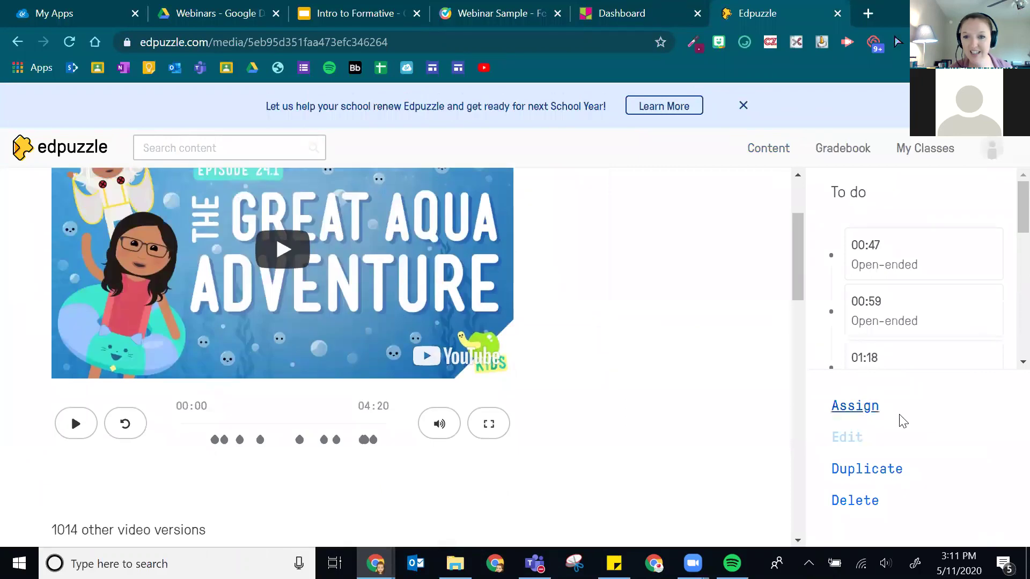
click(864, 408)
scroll(558, 178, down, 1)
scroll(558, 172, up, 1)
click(639, 151)
click(786, 489)
click(461, 9)
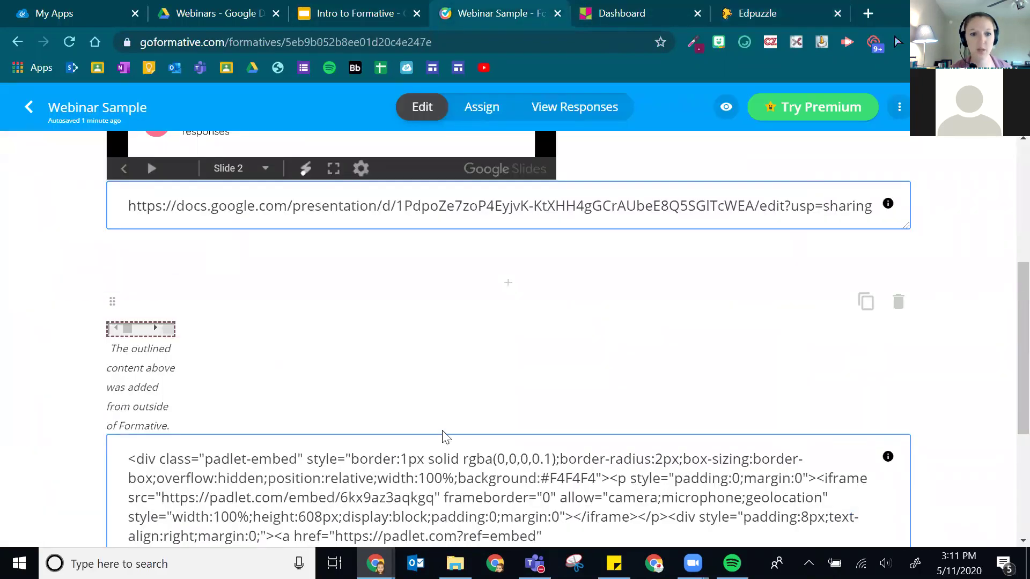
- Replace the Padlet embed code with the Edpuzzle Water Cycle video embed code
scroll(521, 309, down, 4)
click(521, 308)
key(ctrl+a)
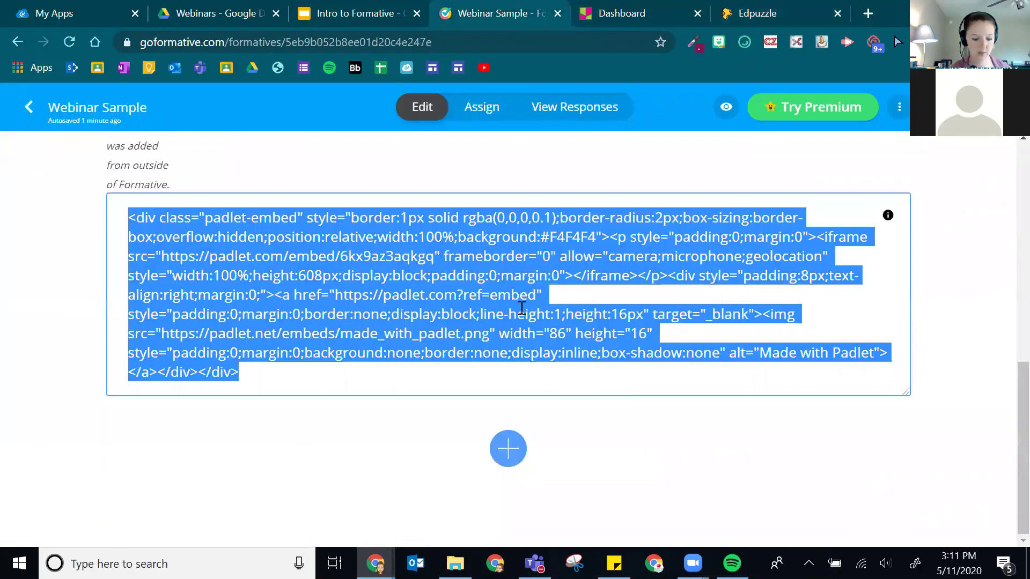
key(BackSpace)
key(ctrl+v)
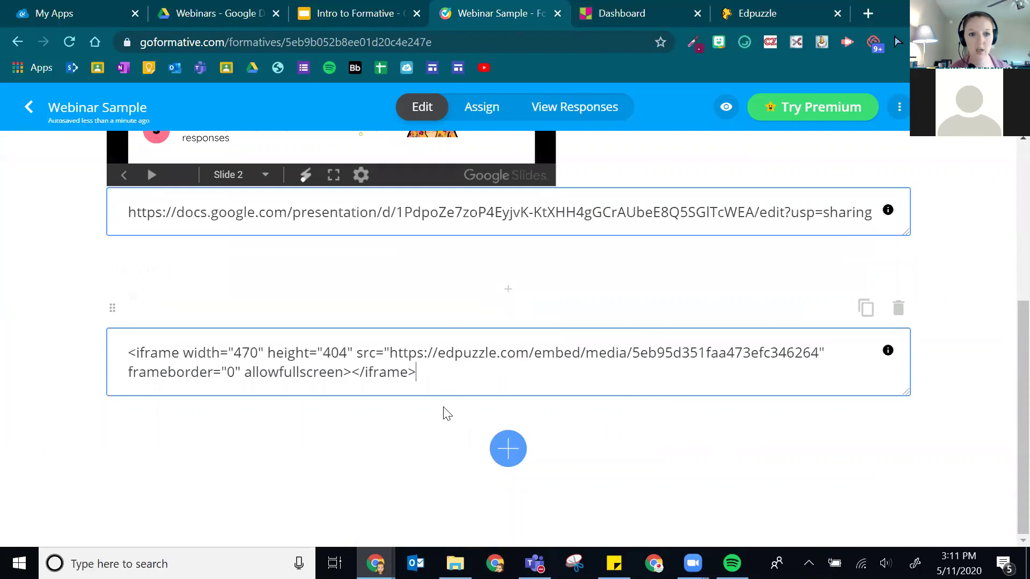
scroll(182, 167, down, 2)
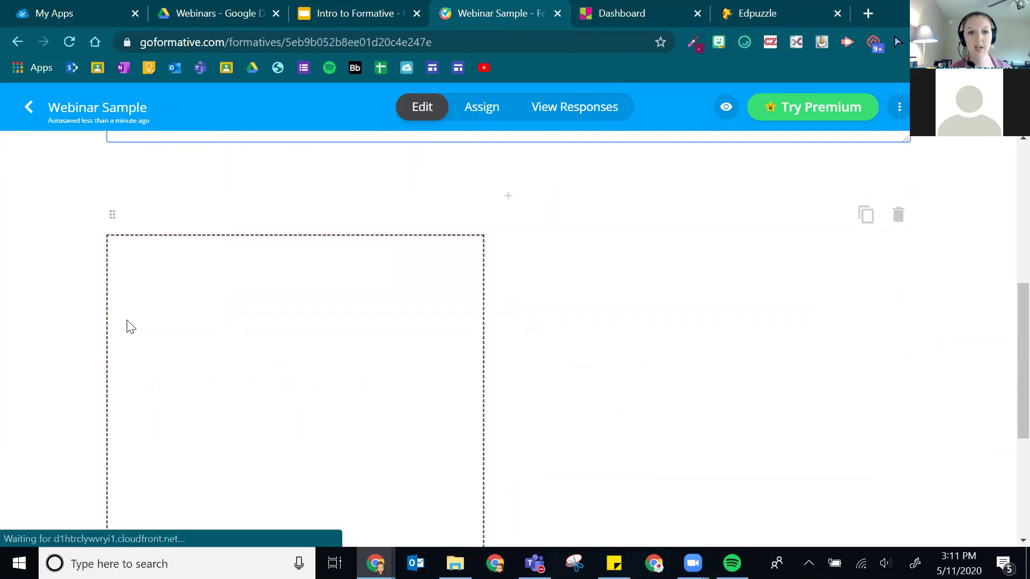
scroll(132, 317, down, 3)
scroll(244, 283, up, 2)
scroll(245, 285, up, 1)
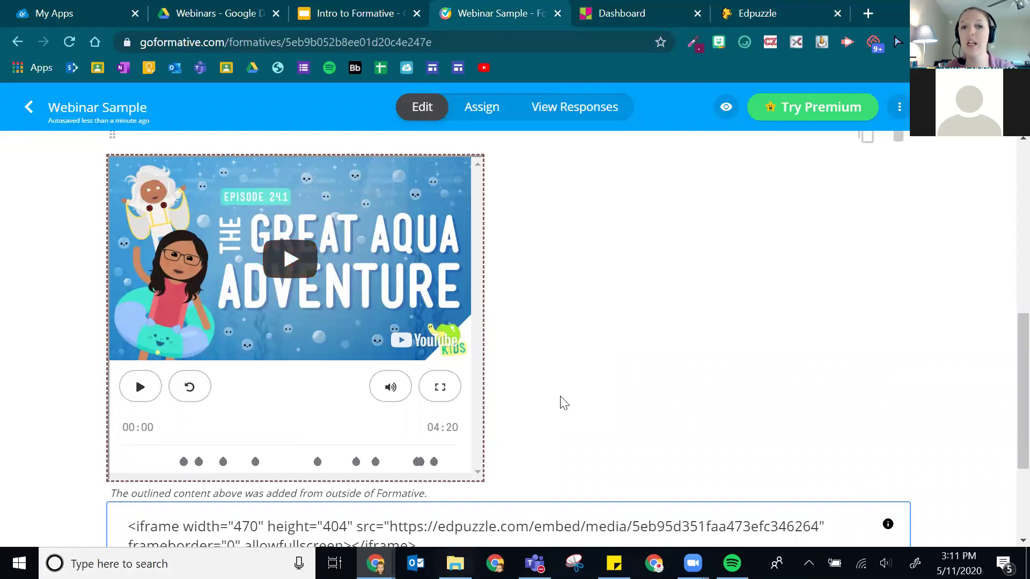
scroll(563, 402, down, 3)
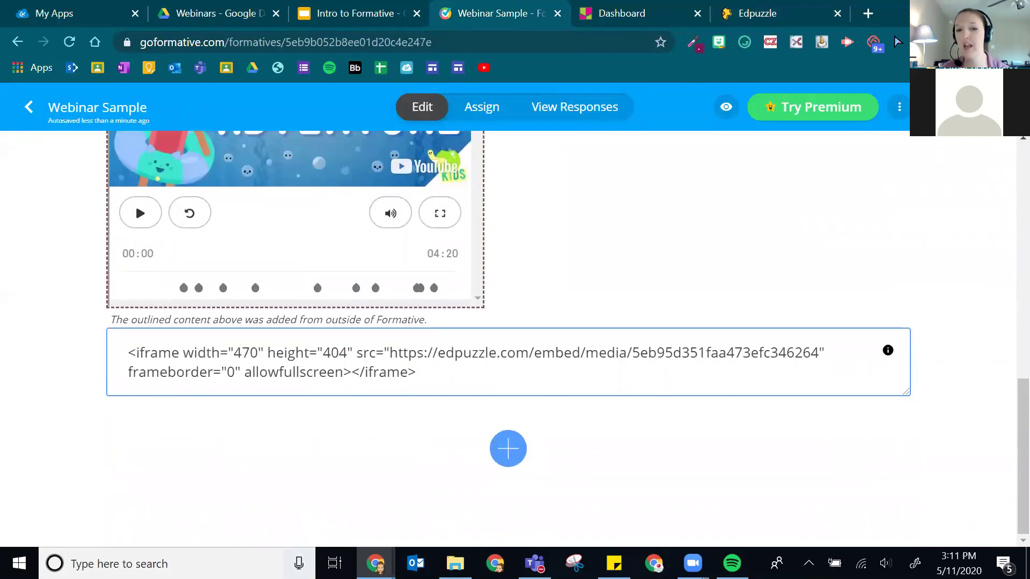
click(507, 451)
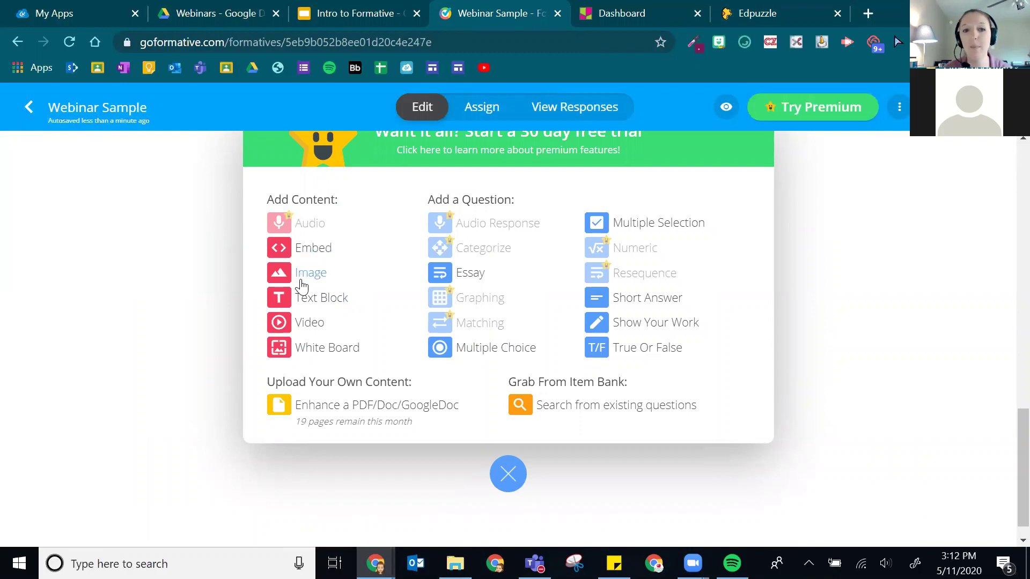
click(299, 273)
scroll(490, 365, down, 1)
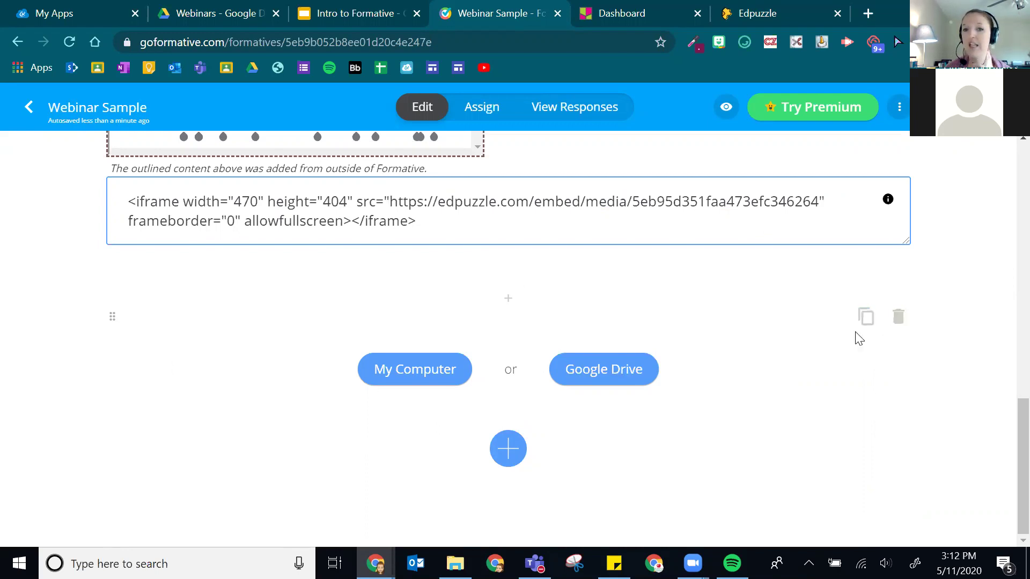
click(900, 318)
click(396, 363)
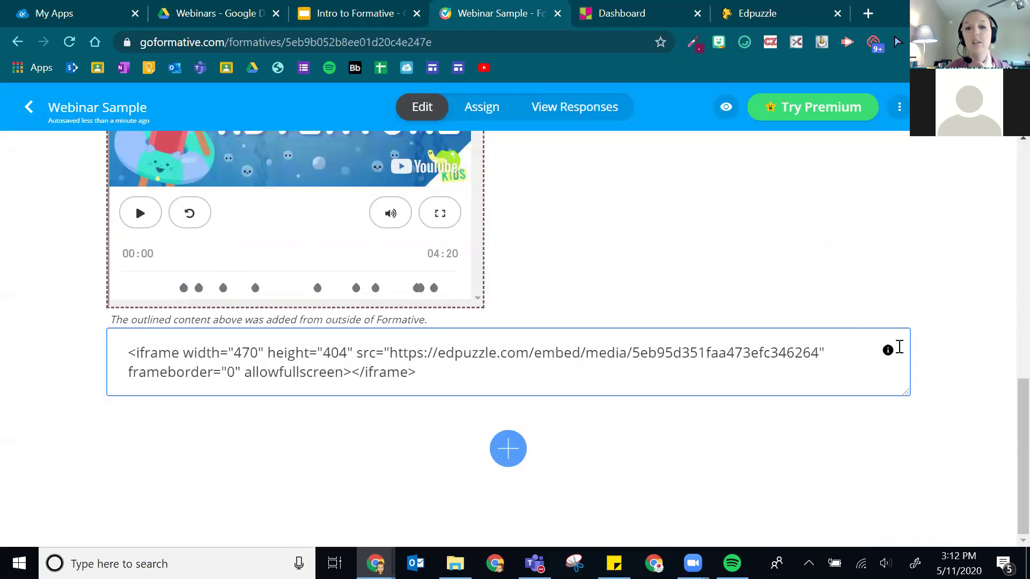
click(507, 448)
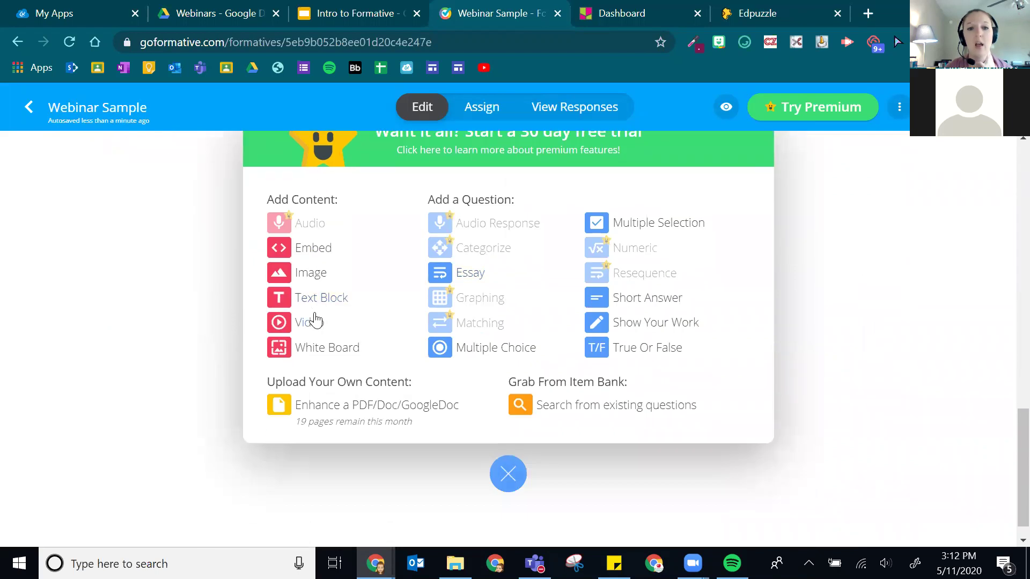
- Add a text block reading 'Directions:' below the Edpuzzle embed
click(329, 300)
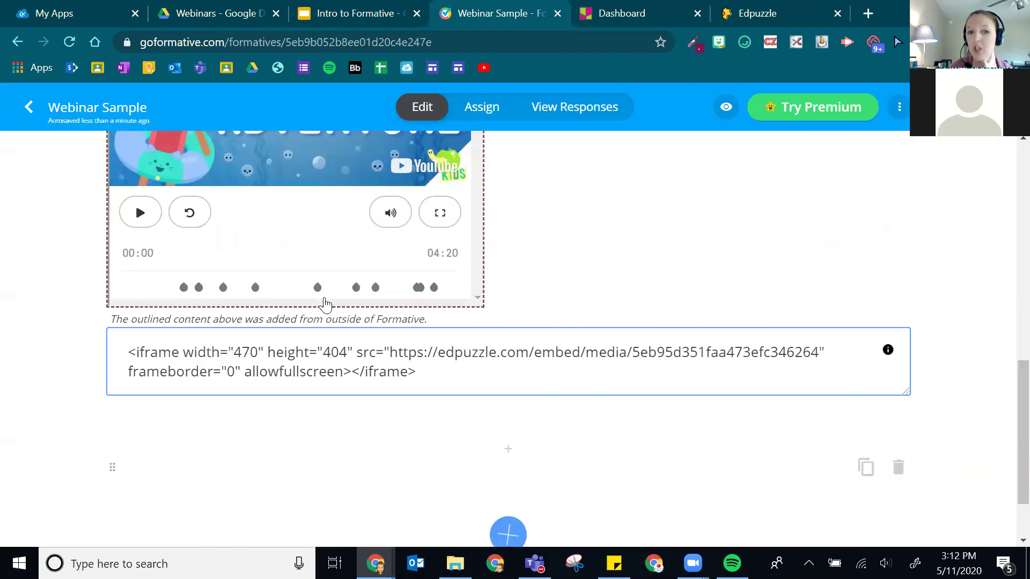
text(D)
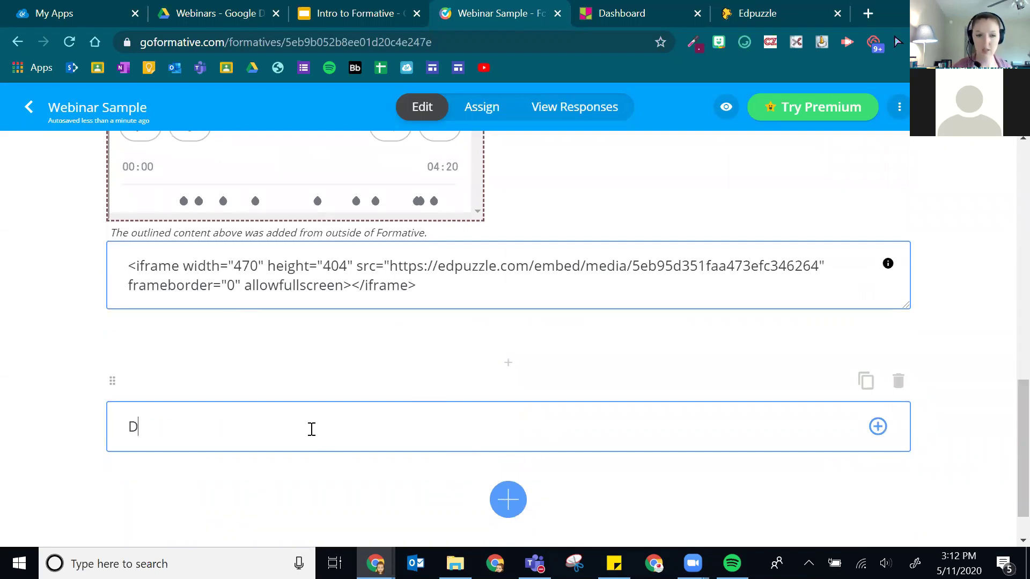
text(irections:..)
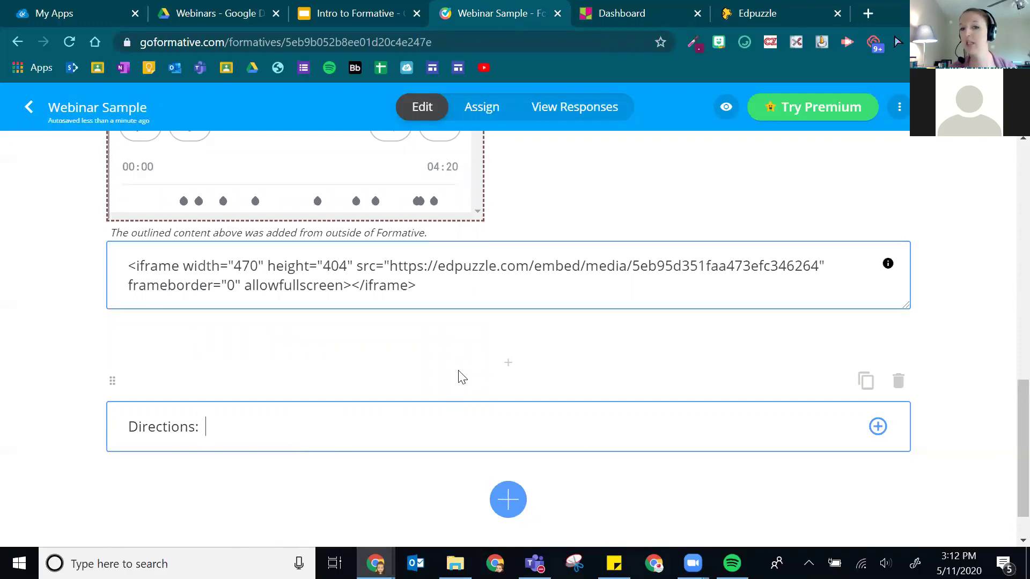
scroll(488, 375, down, 1)
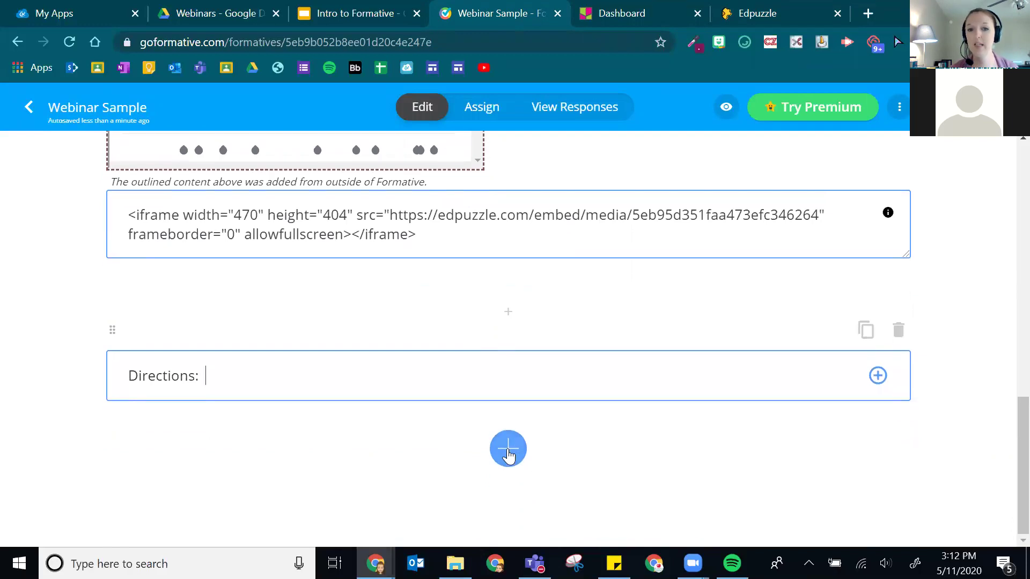
click(508, 449)
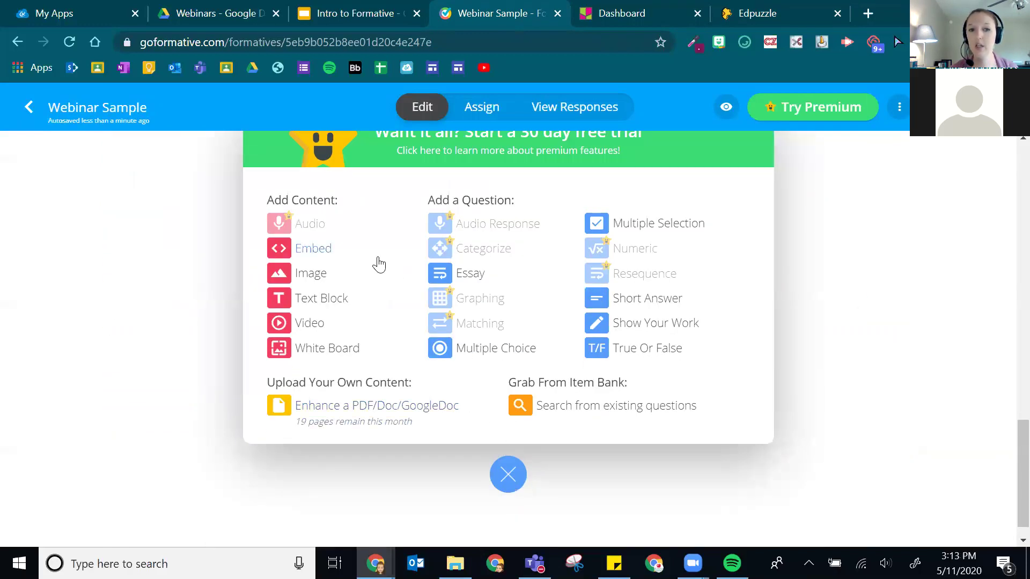
- Insert an empty video block below Directions, then go to the Edpuzzle tab
click(301, 331)
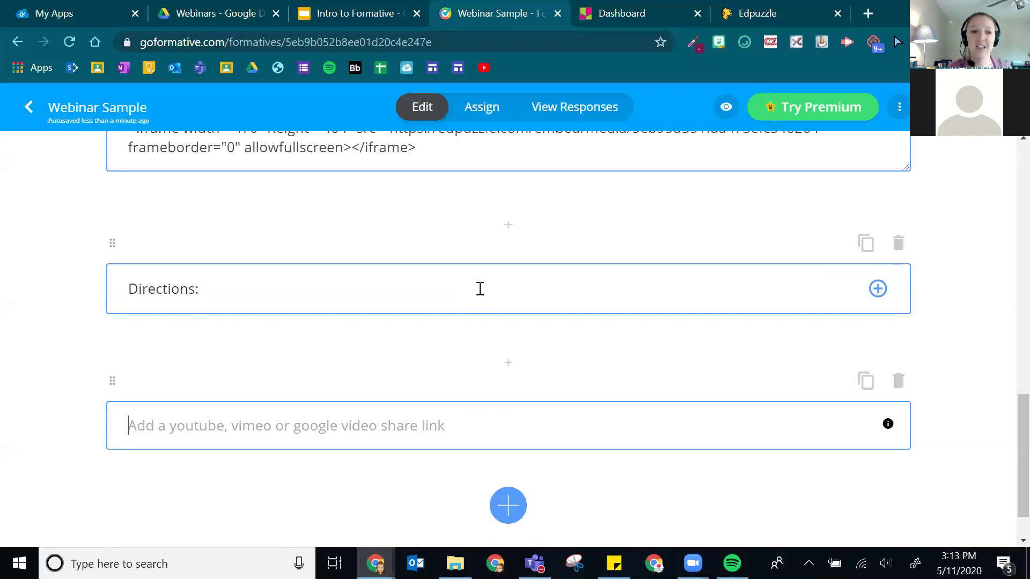
click(756, 13)
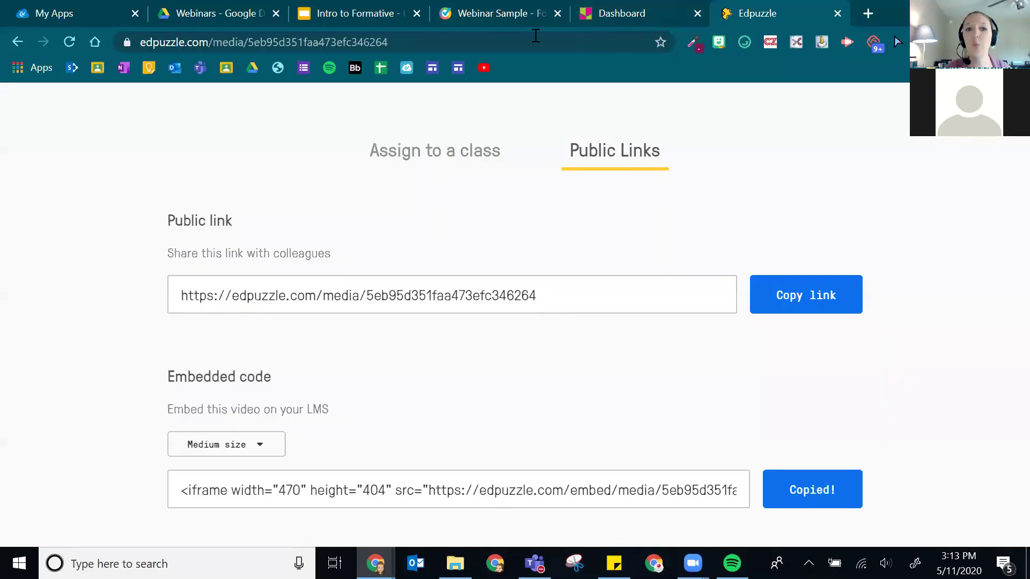
- Load YouTube, open the Prom 2020: Some Good News Ep. 4 video and copy its URL
click(418, 43)
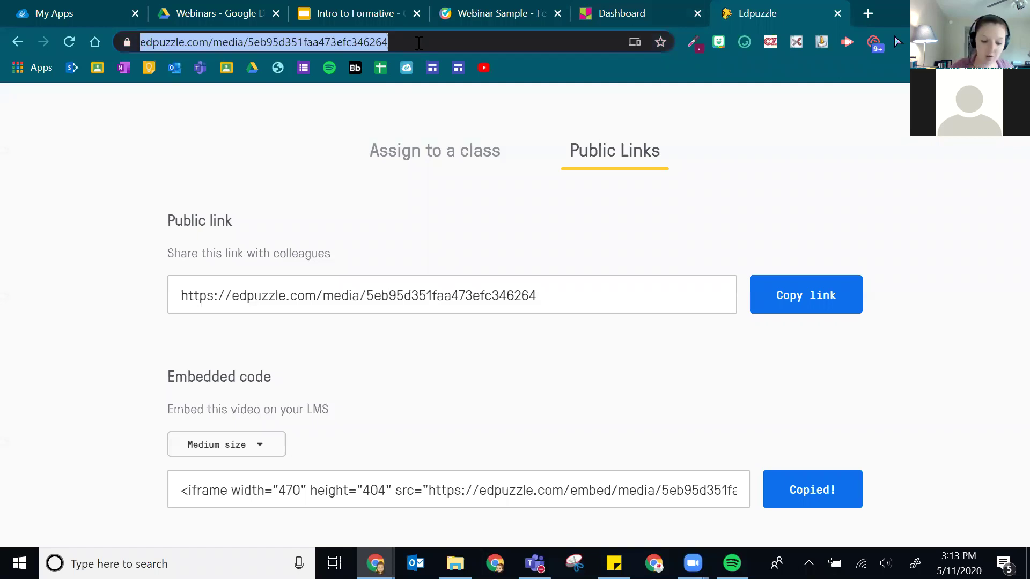
text(you)
key(Return)
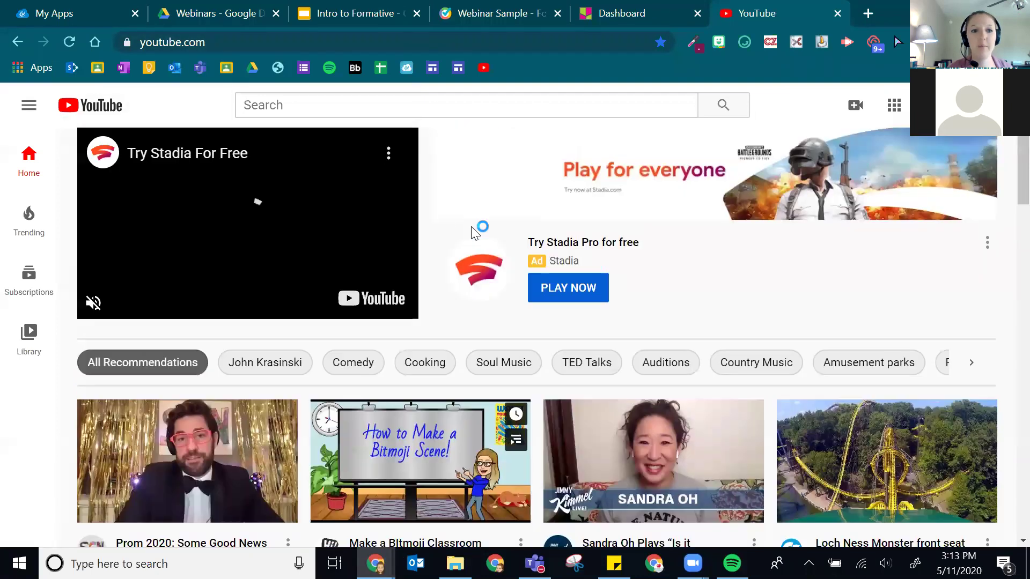
scroll(525, 365, down, 1)
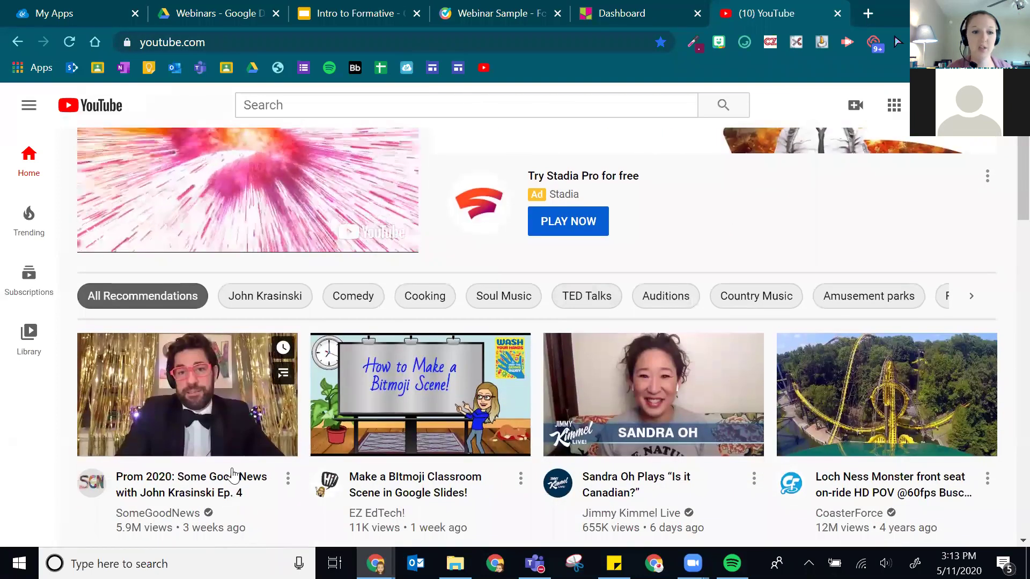
click(288, 478)
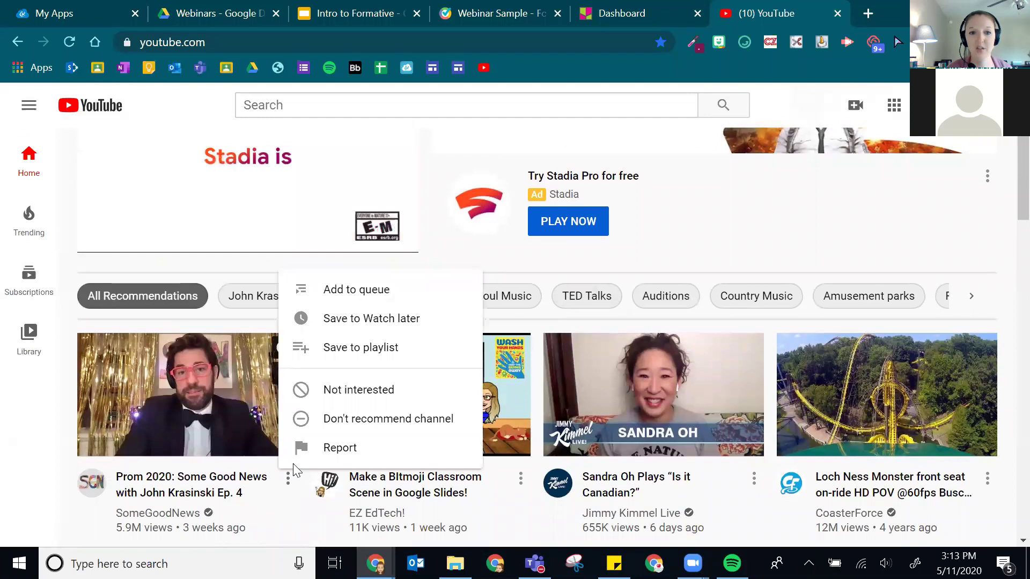
click(204, 423)
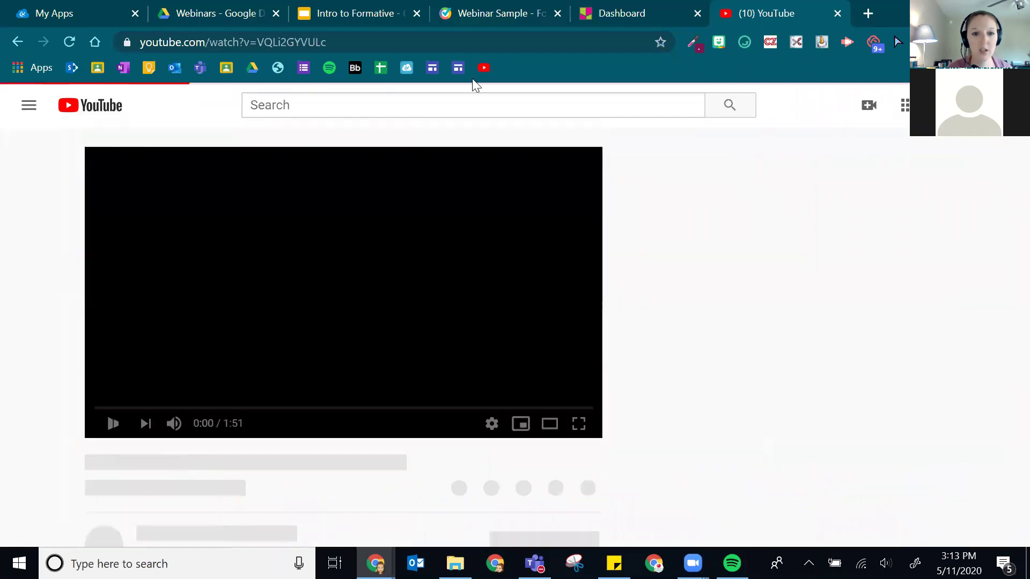
click(339, 48)
key(ctrl+c)
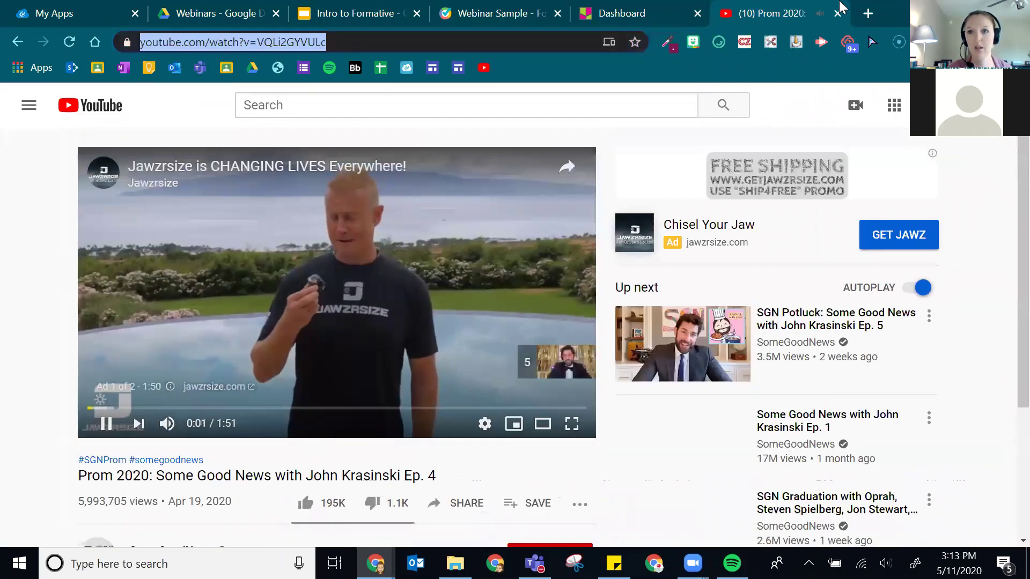
- Paste the Prom 2020 link into the Formative video block and update to embed it
click(837, 13)
click(539, 13)
click(157, 432)
key(ctrl+v)
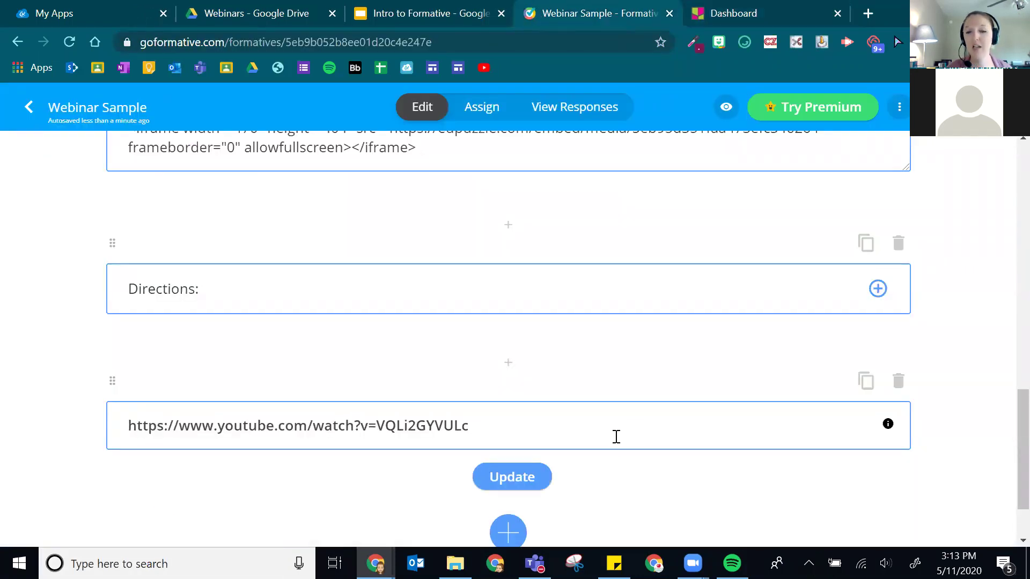
click(510, 485)
scroll(700, 320, down, 4)
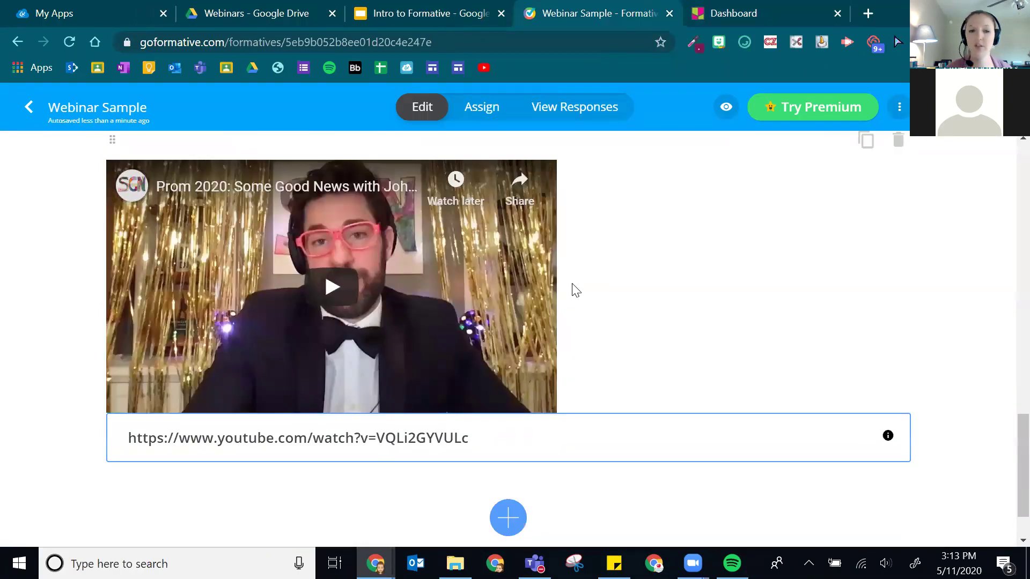
scroll(569, 292, down, 1)
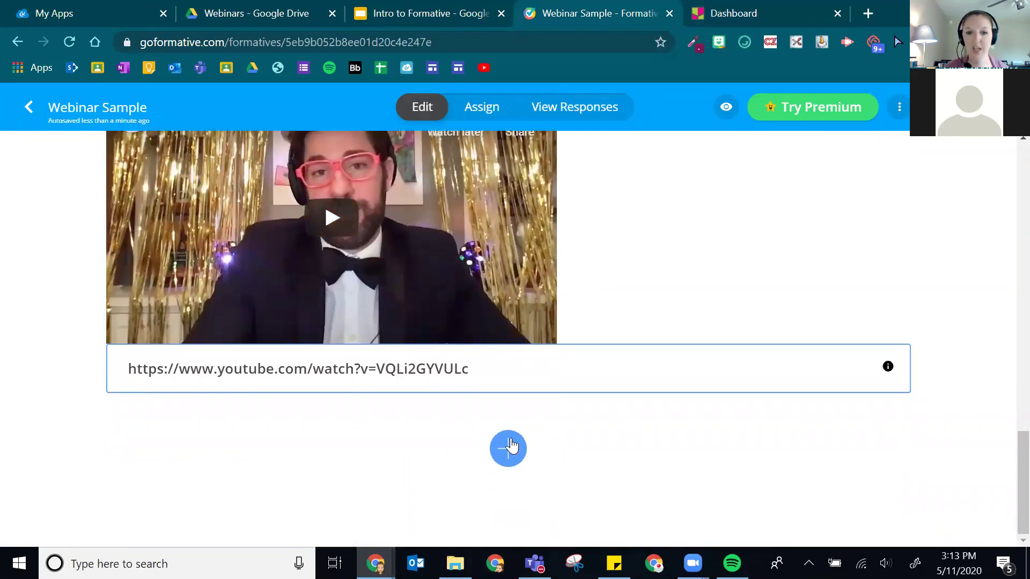
- Insert a White Board block below the YouTube video and open its drawing editor
click(503, 465)
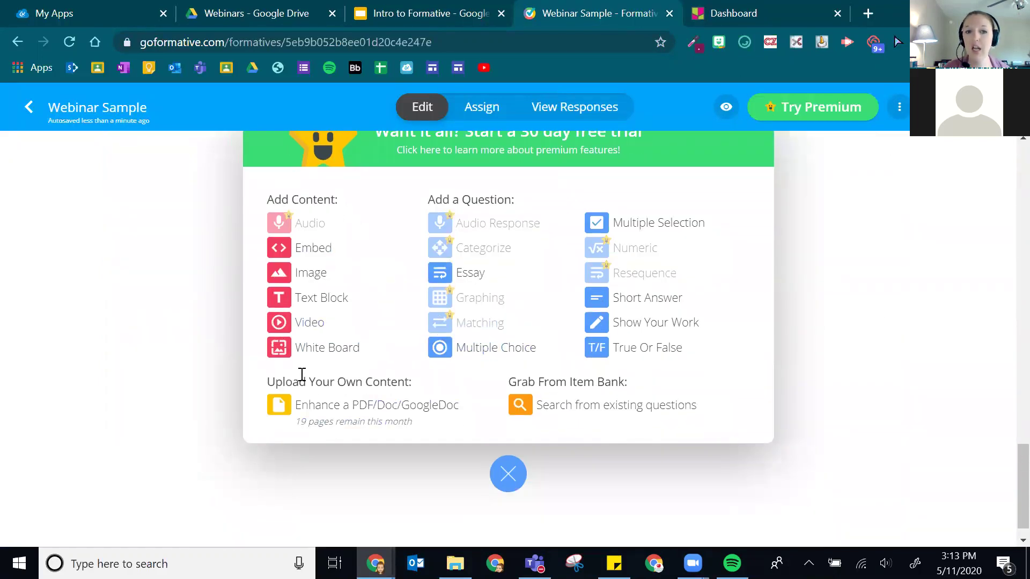
click(330, 347)
scroll(238, 342, down, 3)
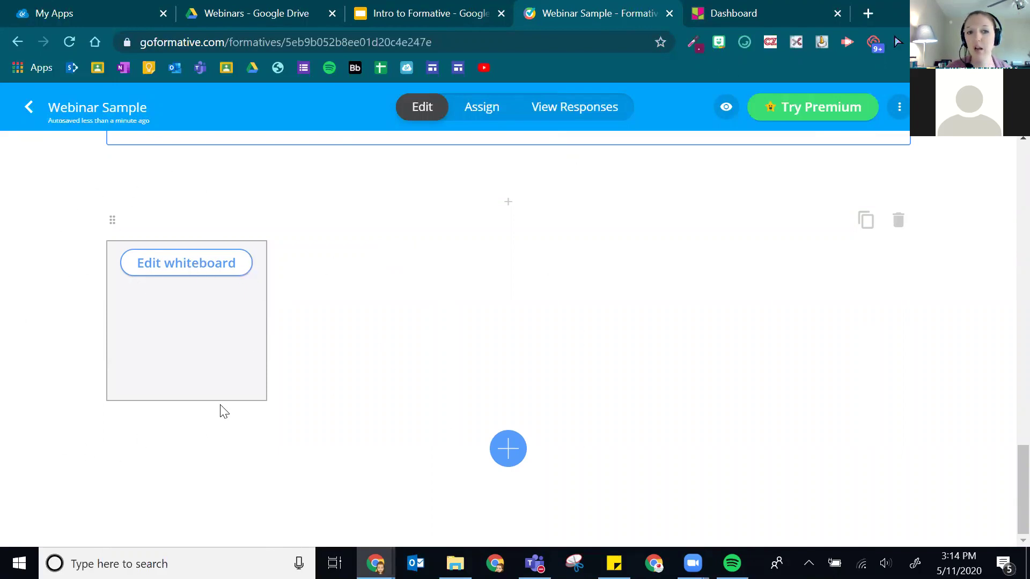
click(210, 266)
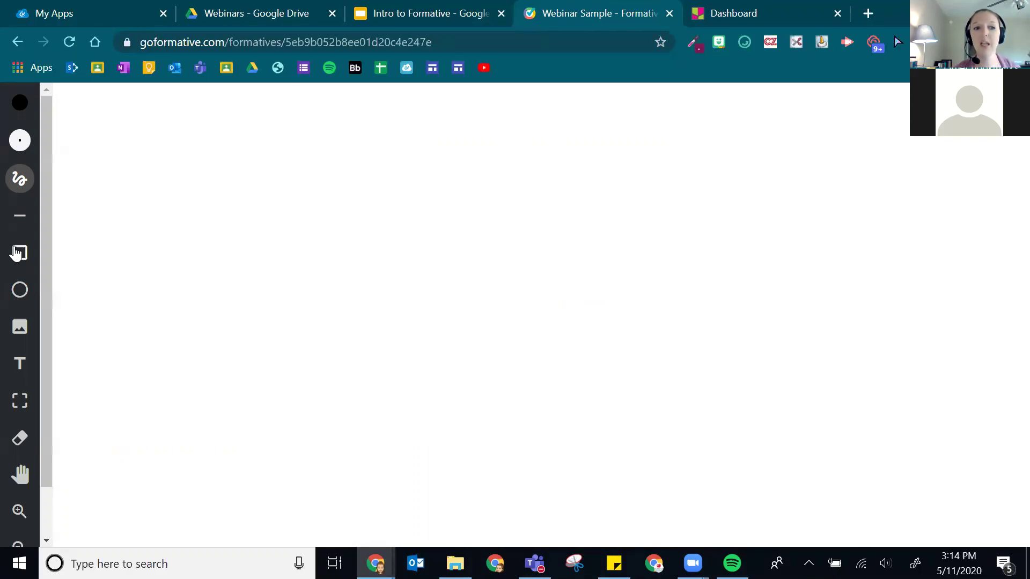
- Hand-draw 4, +4 and an answer line on the whiteboard, then exit the editor
mouse_move(366, 182)
mouse_down()
mouse_move(374, 221)
mouse_move(345, 261)
mouse_up()
mouse_move(339, 253)
mouse_down()
mouse_move(369, 261)
mouse_move(376, 293)
mouse_up()
drag(362, 313, 323, 316)
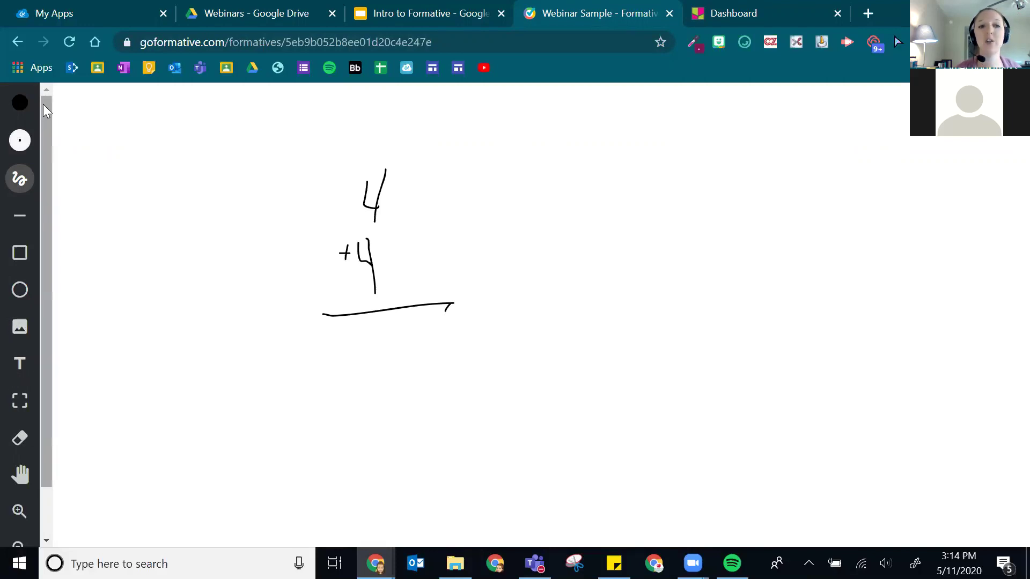
scroll(19, 471, down, 1)
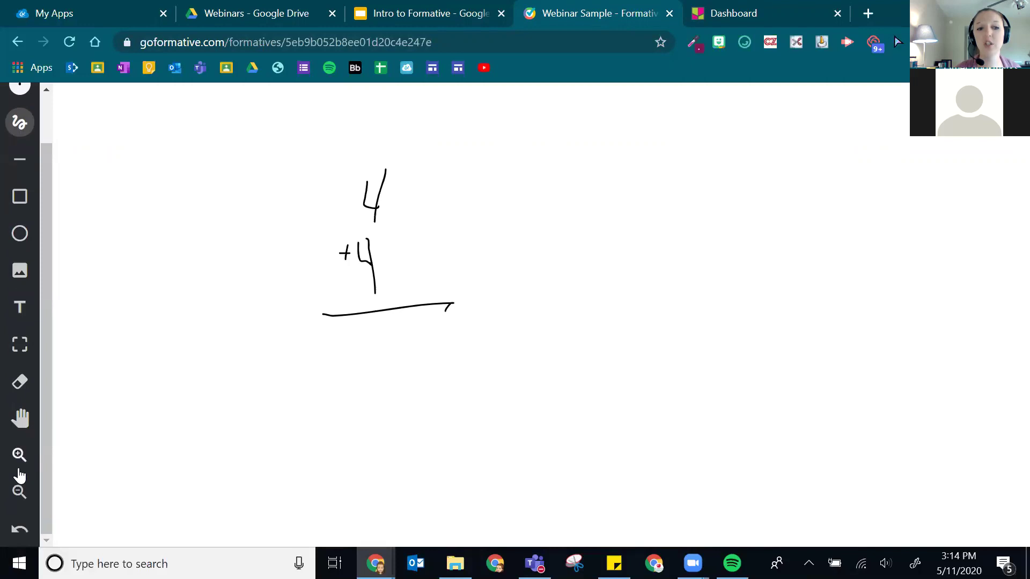
scroll(27, 225, up, 1)
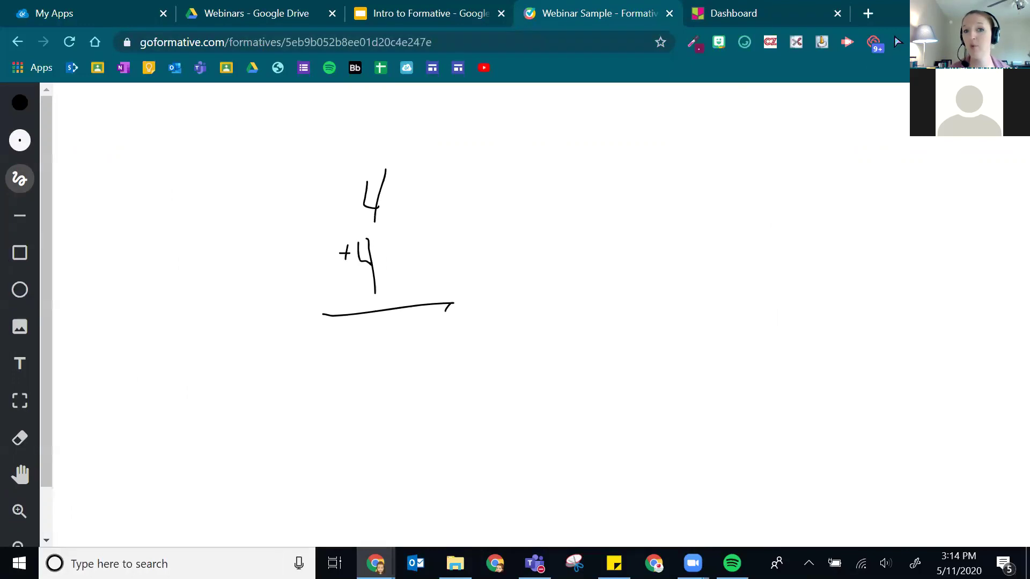
key(Escape)
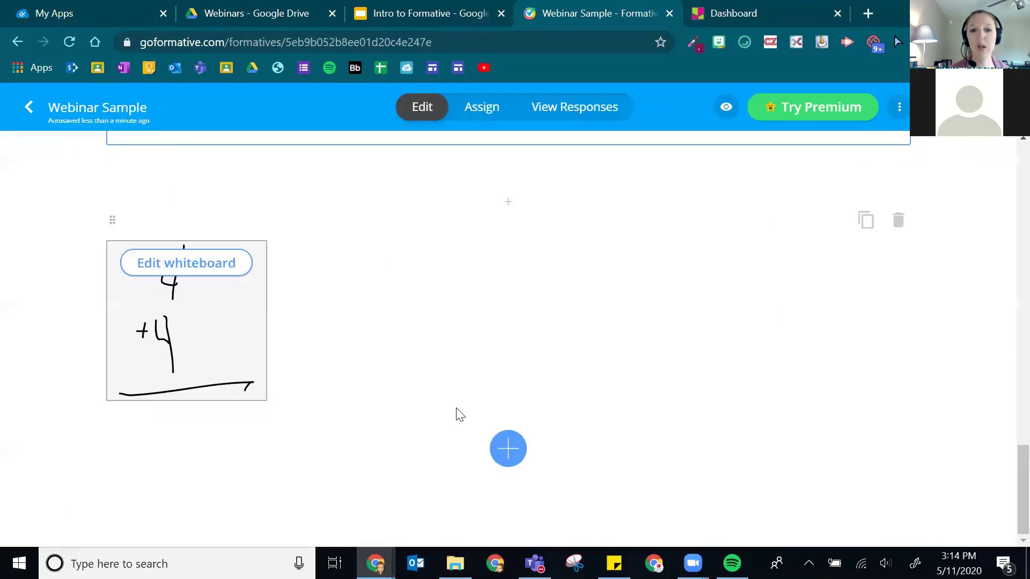
- Add an Essay question to Webinar Sample
click(496, 453)
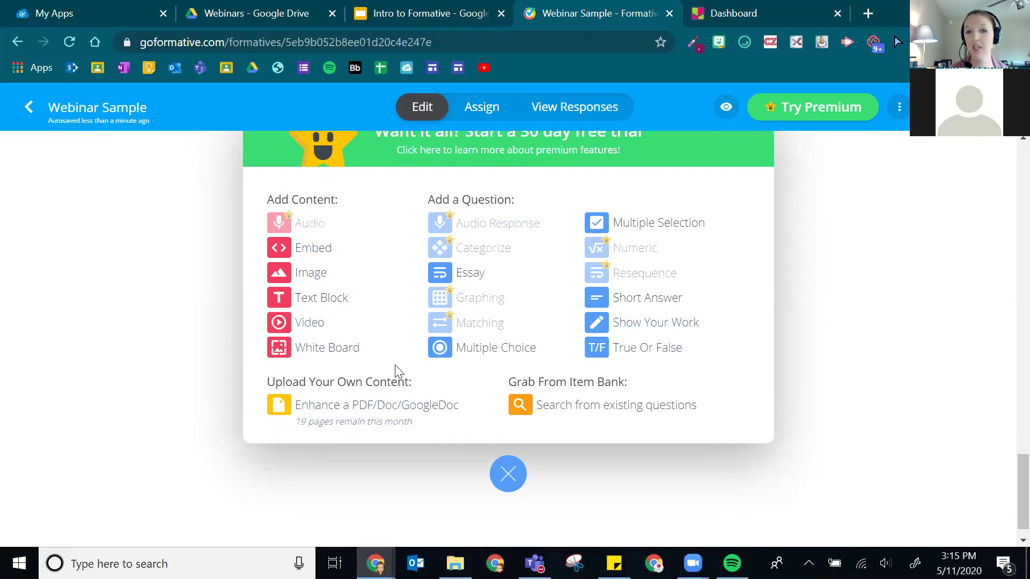
click(467, 279)
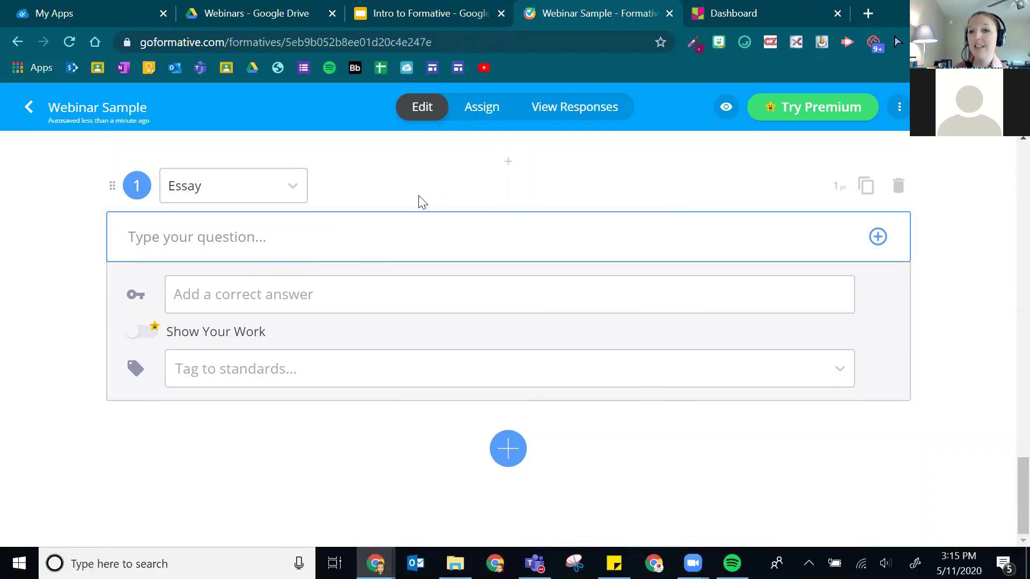
click(274, 232)
- Write the prompt 'Ask a long question here...', correcting the misspelled 'question'
text(Ask a long quesiton here)
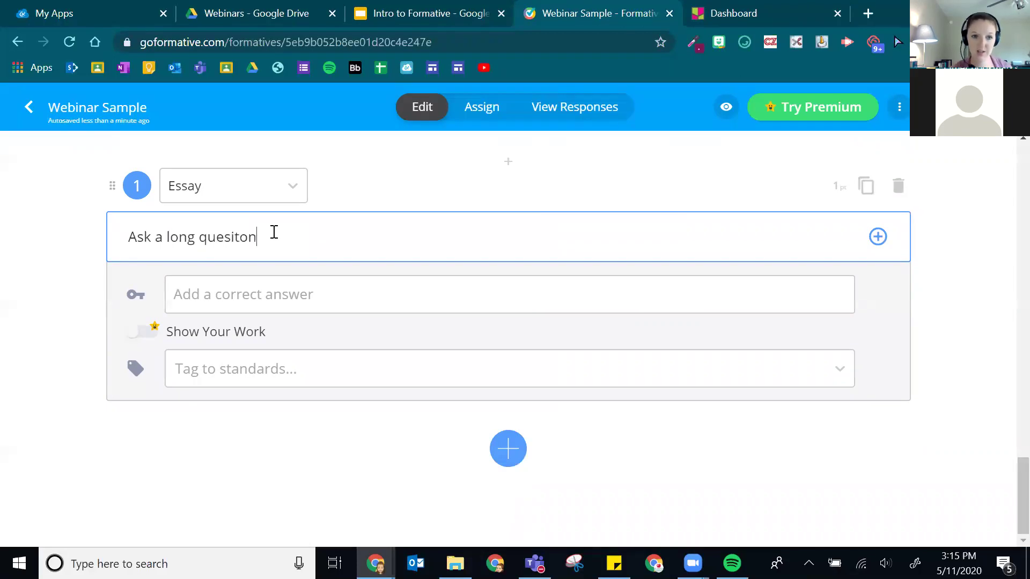
key(BackSpace)
key(BackSpace)
key(BackSpace)
key(BackSpace)
key(BackSpace)
key(BackSpace)
key(BackSpace)
key(BackSpace)
key(BackSpace)
text(t)
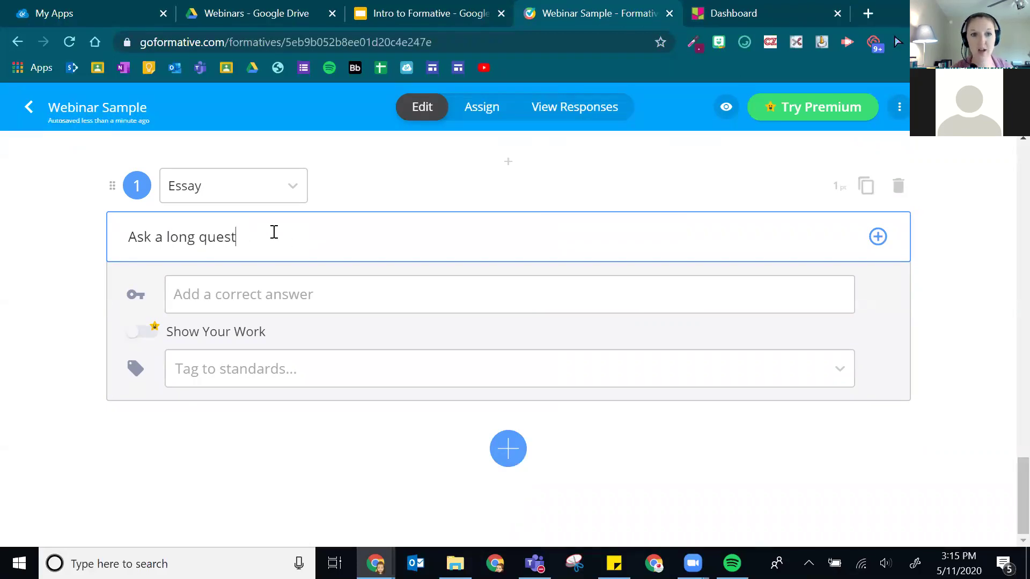
text(ion here...)
key(BackSpace)
key(BackSpace)
key(BackSpace)
text(here...)
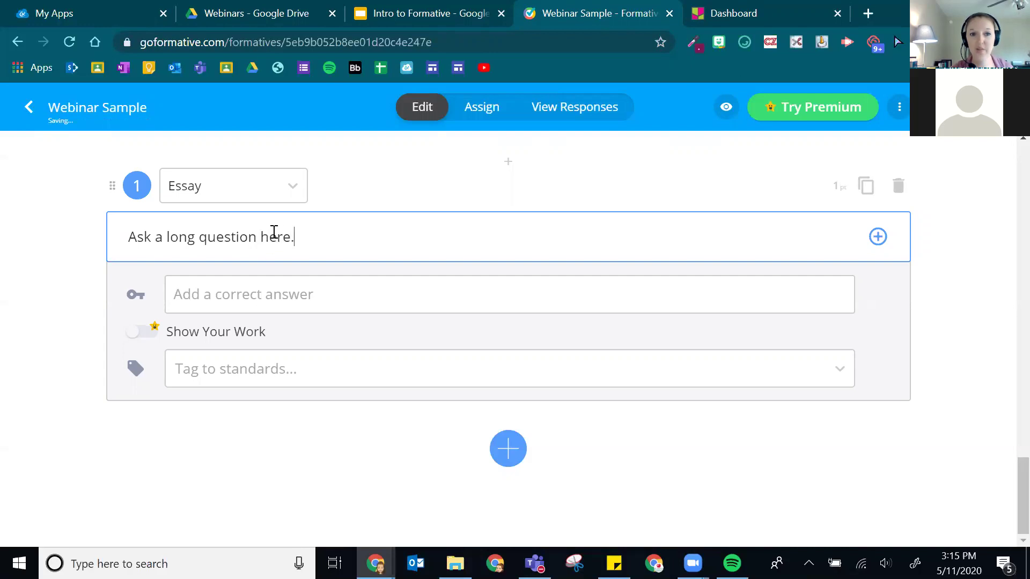
triple_click(274, 233)
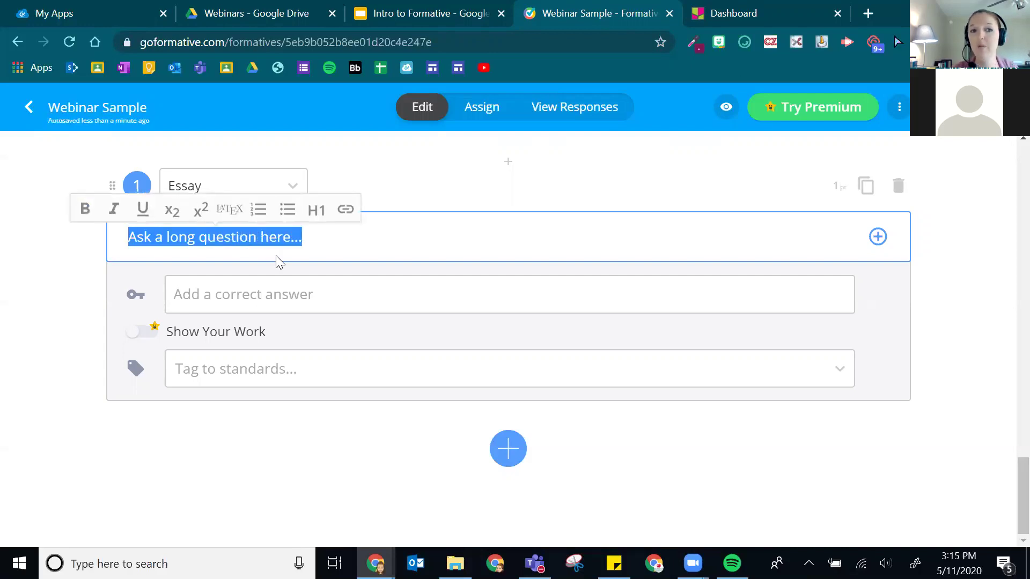
click(384, 232)
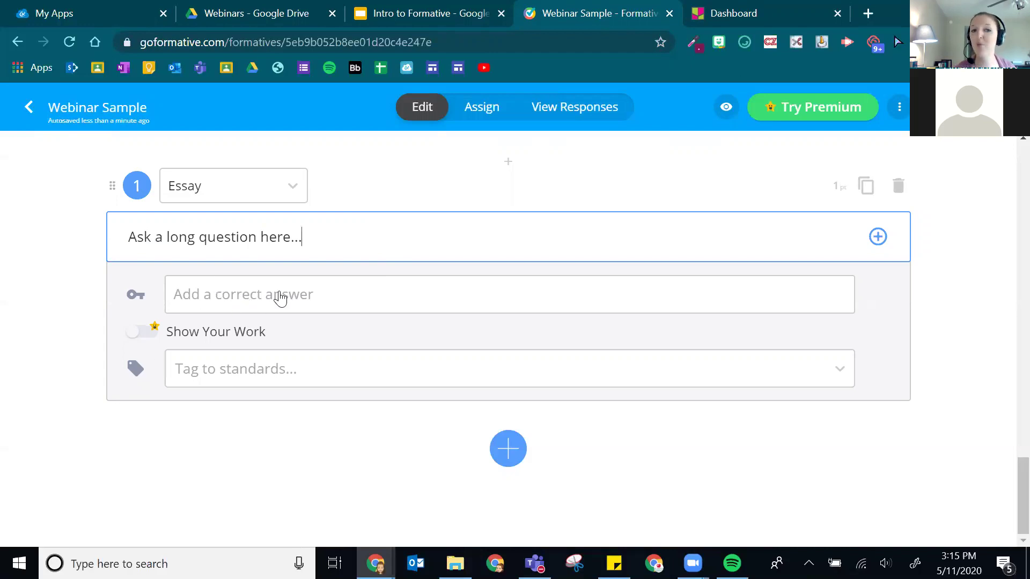
click(362, 296)
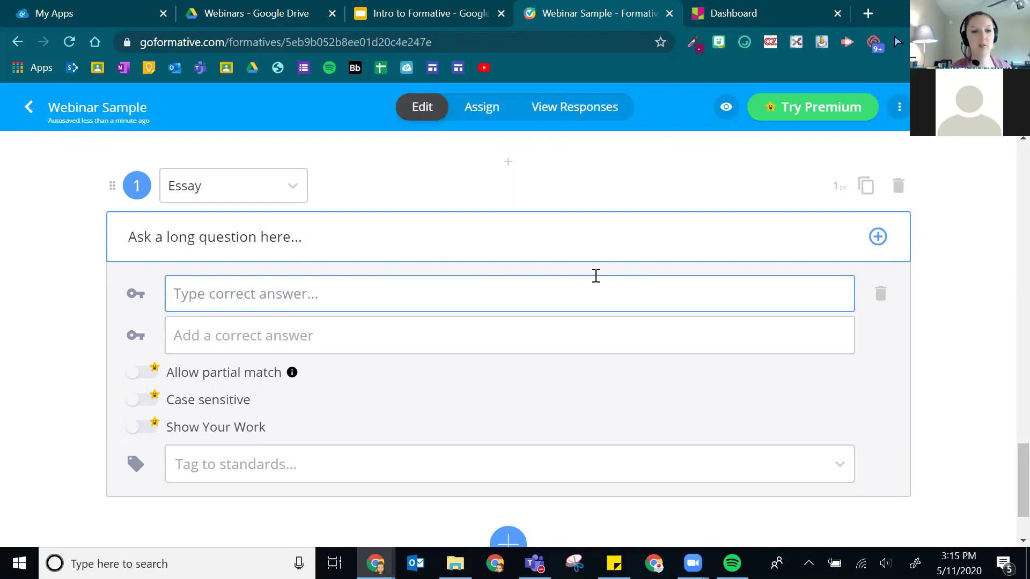
- Enter answer keys 'Mention vocabulary correctly' and 'Looking for interaction between consumer, producer, decomposer'
text(Mention vod)
text(ubar)
text(ulary correctly)
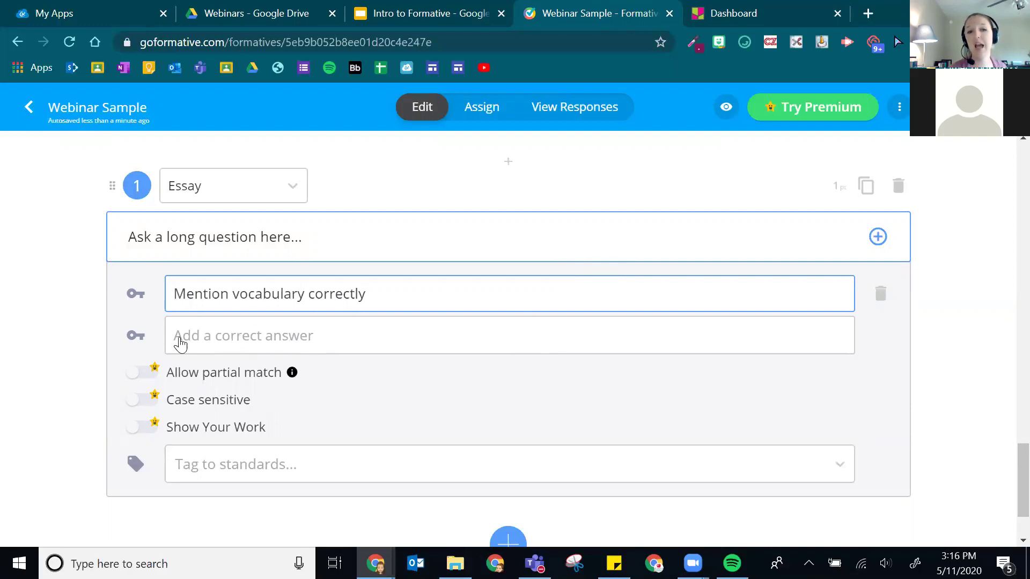
click(289, 336)
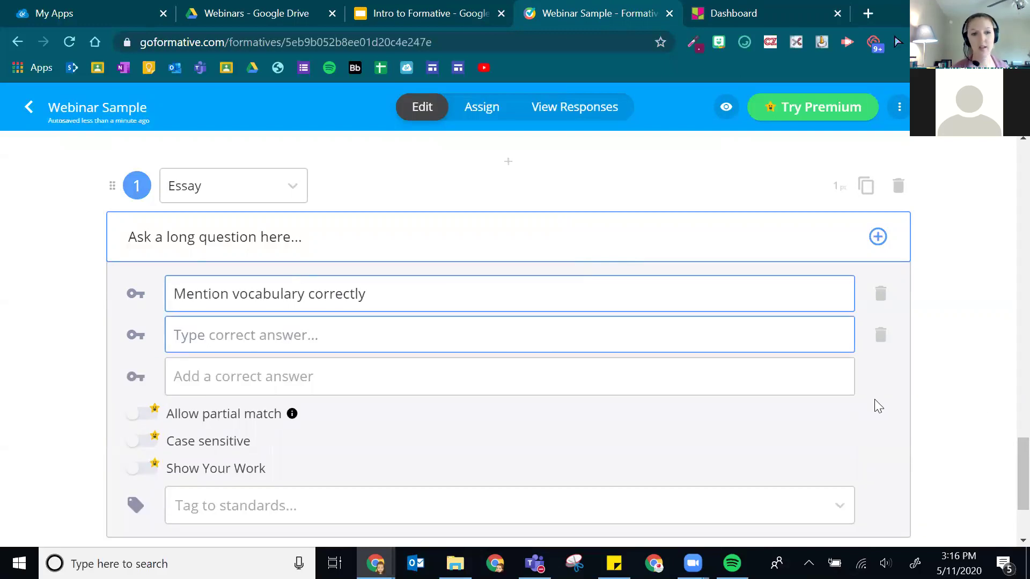
text(Looking for interaction between consumer, producer, decom)
key(BackSpace)
key(BackSpace)
key(BackSpace)
text(ecomposer..)
key(BackSpace)
key(BackSpace)
key(BackSpace)
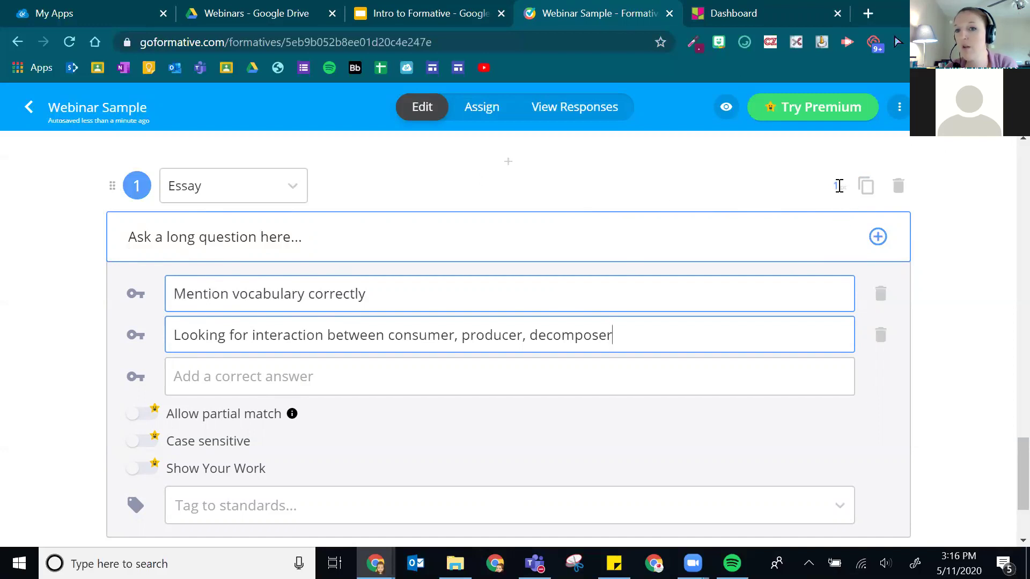
click(838, 186)
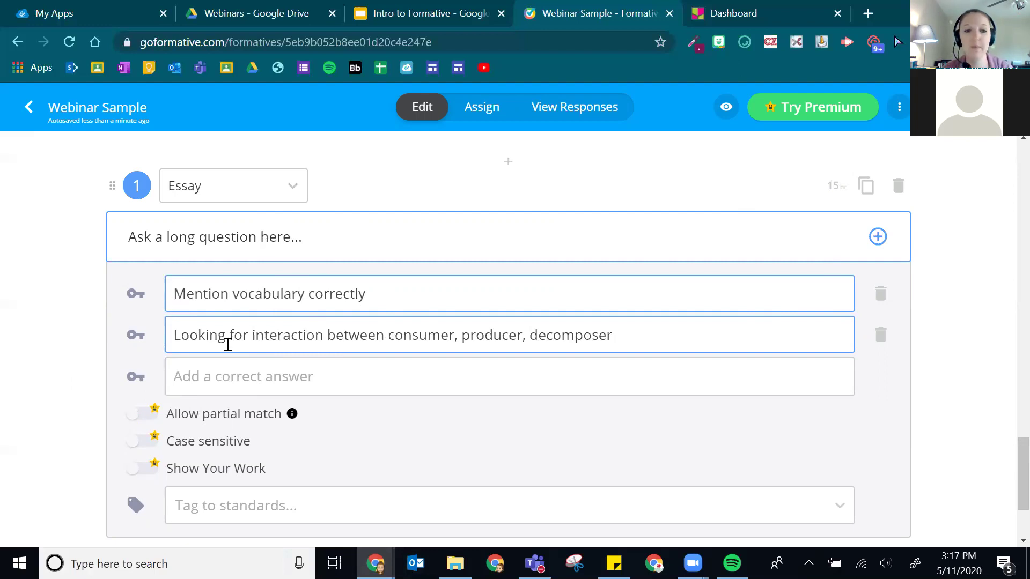
- Open the standards tagging list for Essay question 1
scroll(535, 356, down, 3)
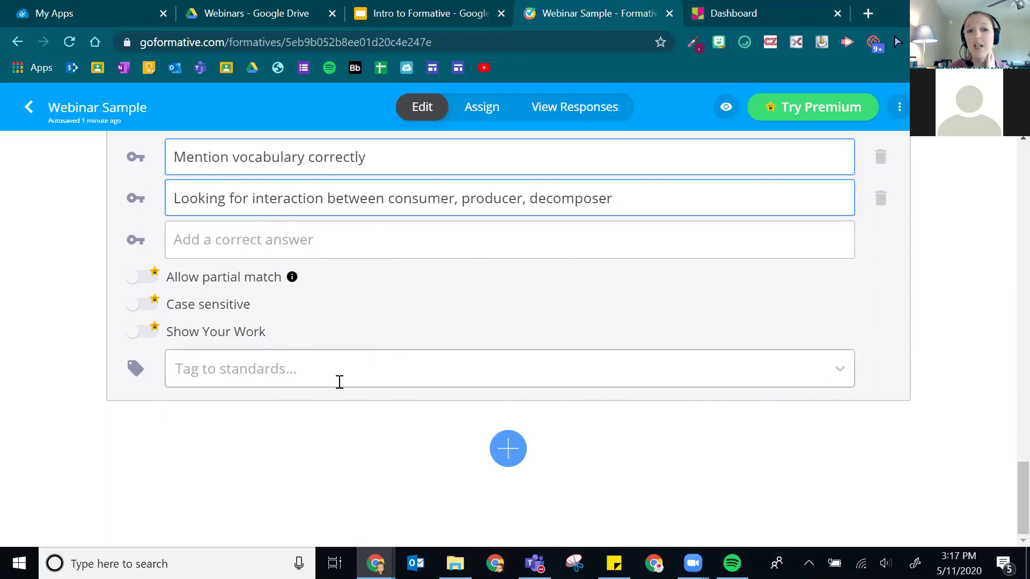
click(326, 364)
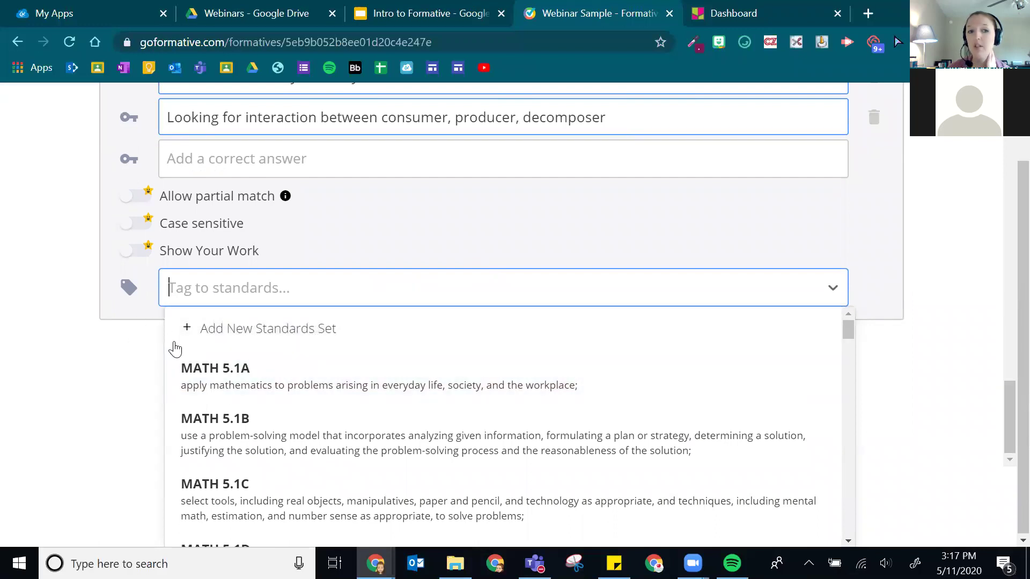
- Add a new standards set for Texas, Social Studies, Grade 5 and confirm it
click(397, 334)
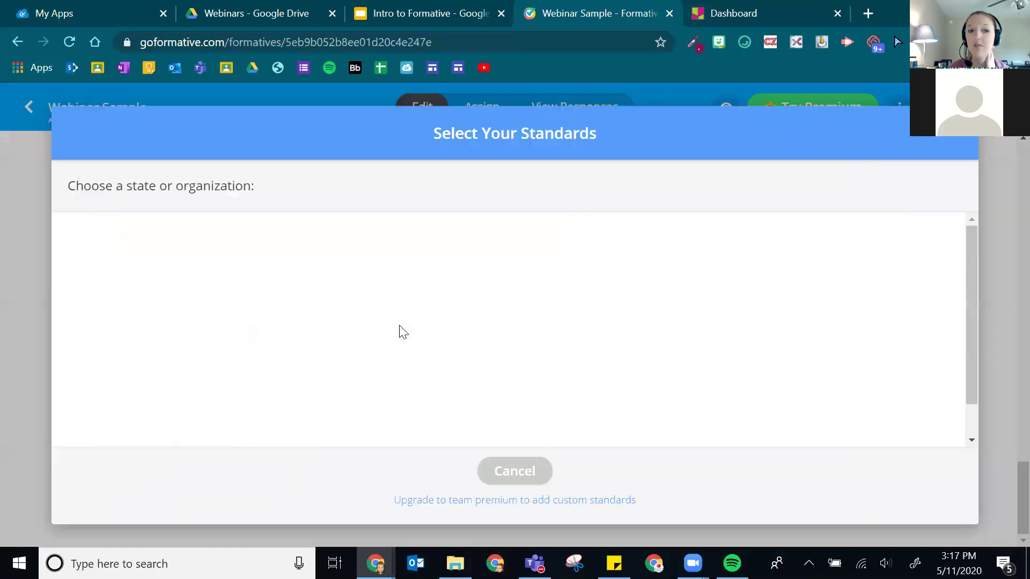
scroll(367, 310, down, 10)
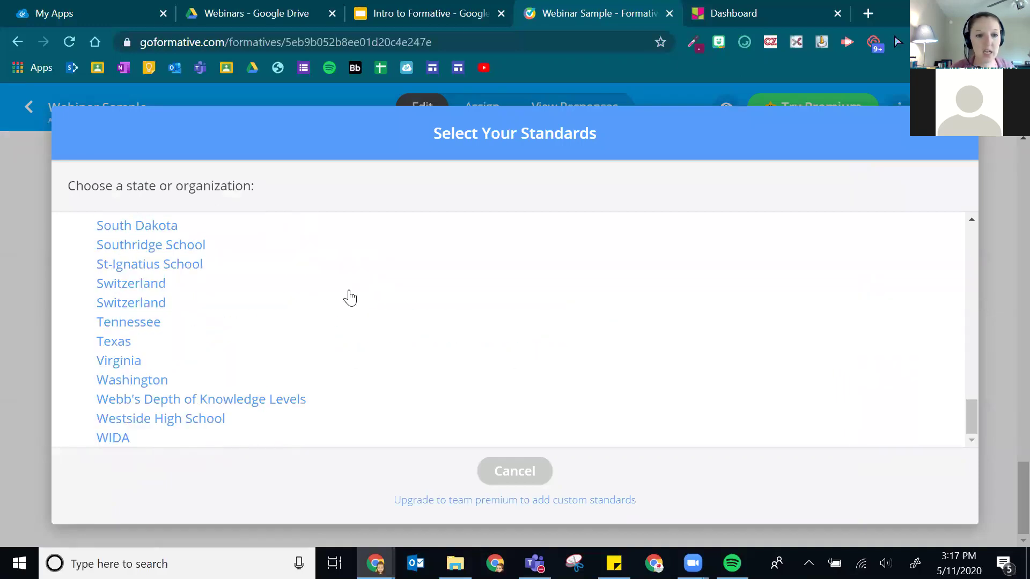
click(118, 342)
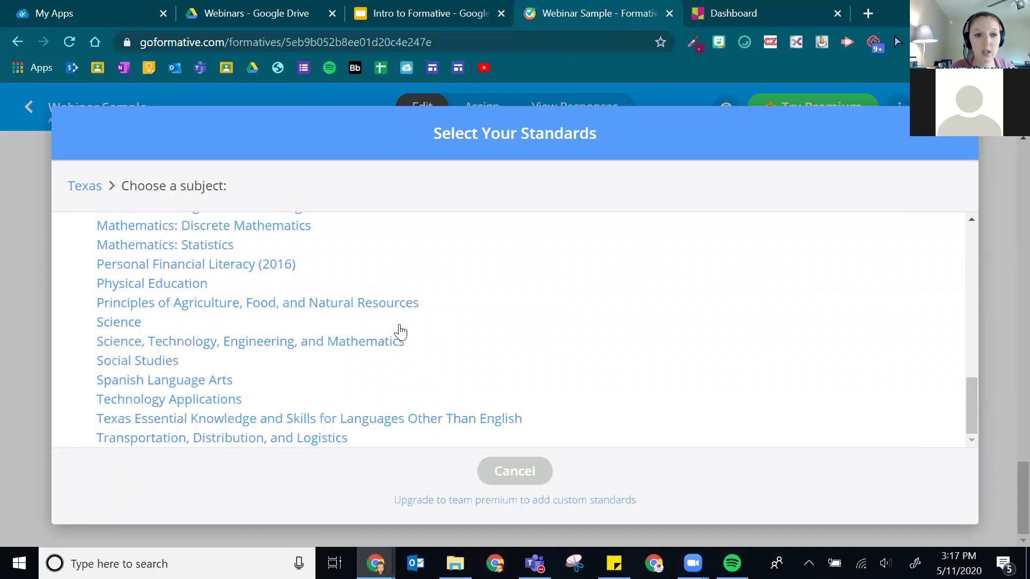
scroll(179, 333, up, 10)
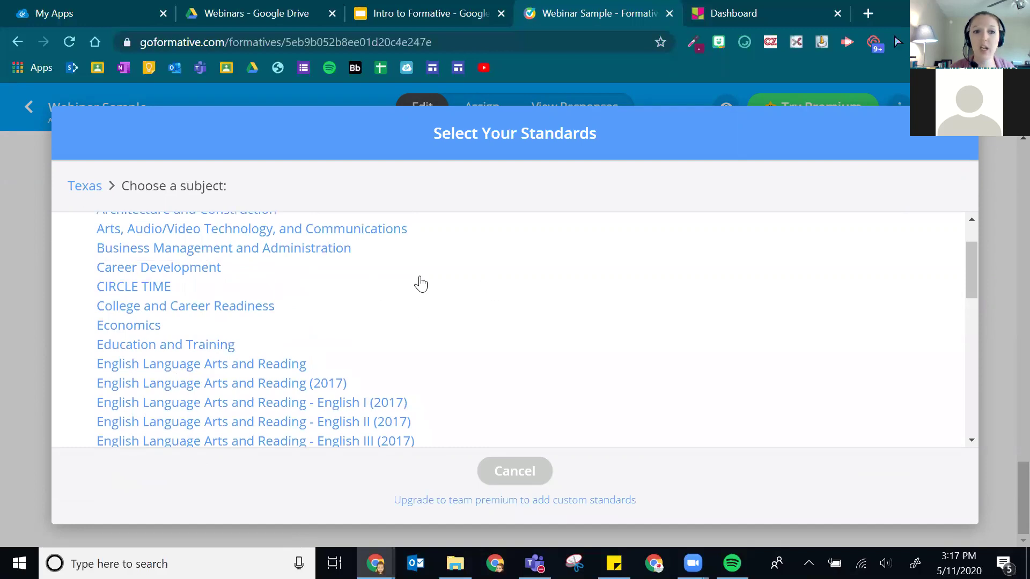
scroll(413, 284, up, 2)
scroll(374, 349, down, 1)
scroll(382, 333, down, 8)
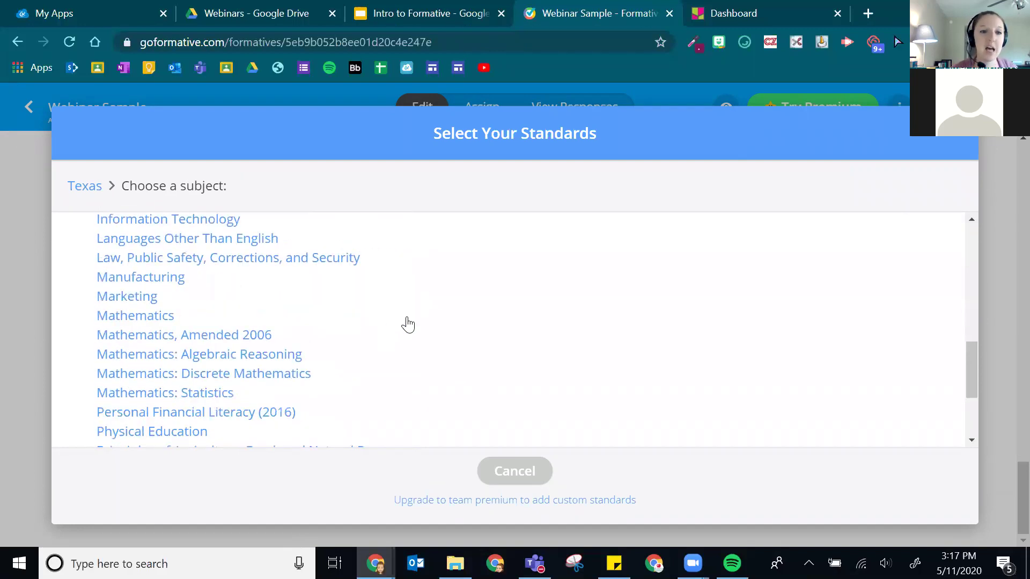
scroll(404, 323, down, 3)
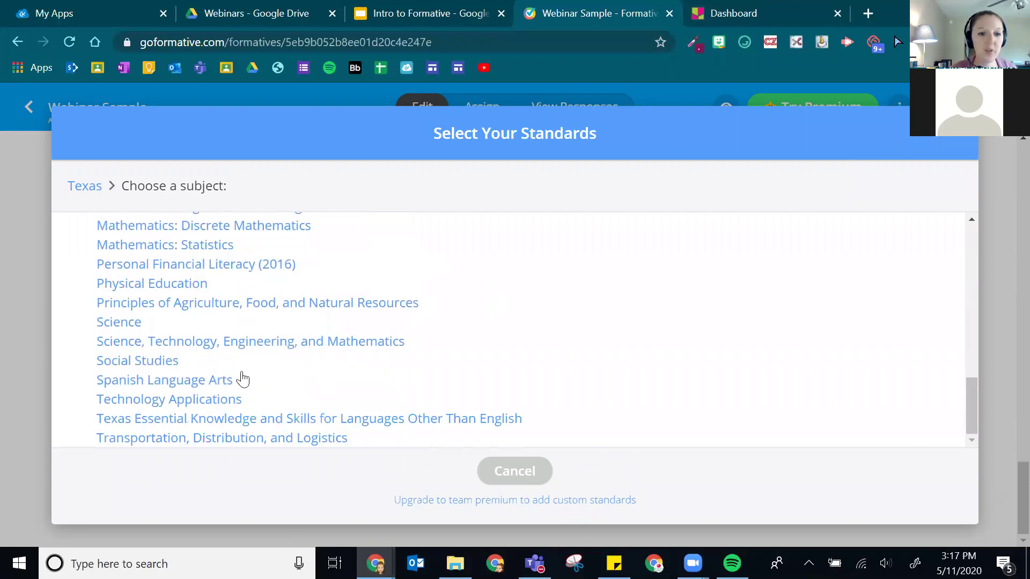
click(145, 361)
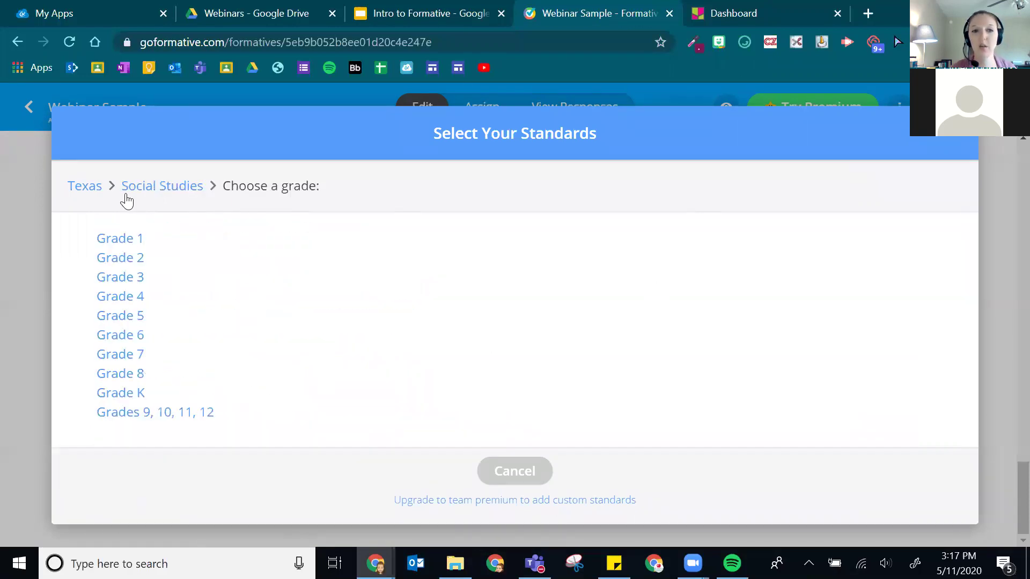
click(119, 317)
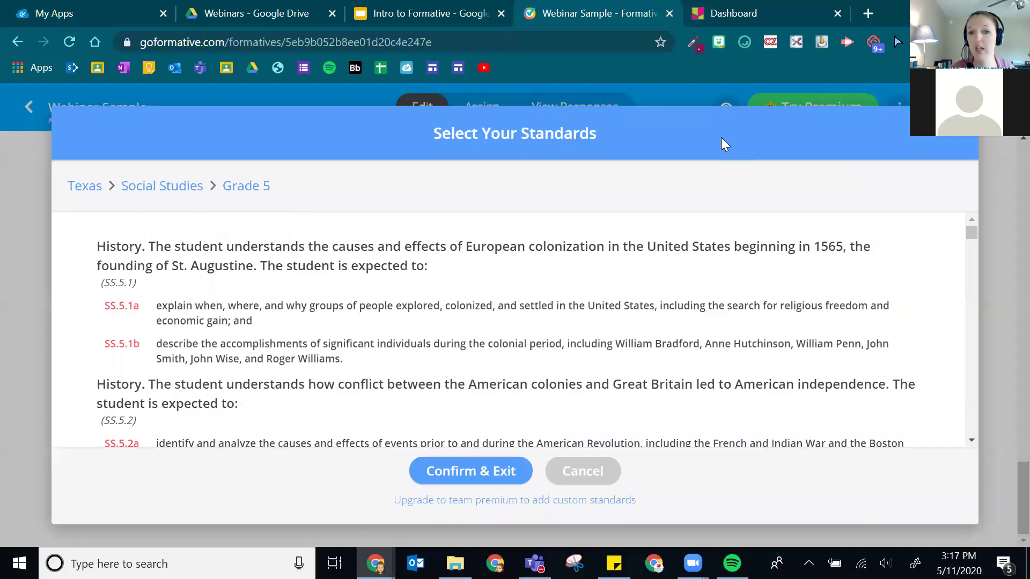
scroll(348, 269, down, 15)
click(471, 470)
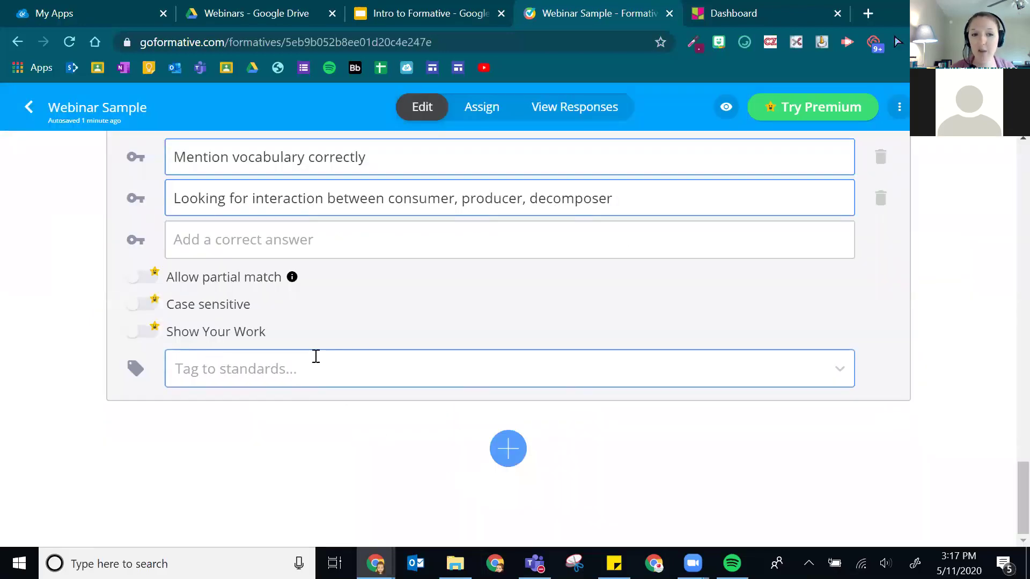
- Search the standards for 5.2 and tag the essay question with MATH 5.2B
click(563, 365)
scroll(236, 370, down, 2)
scroll(227, 386, down, 10)
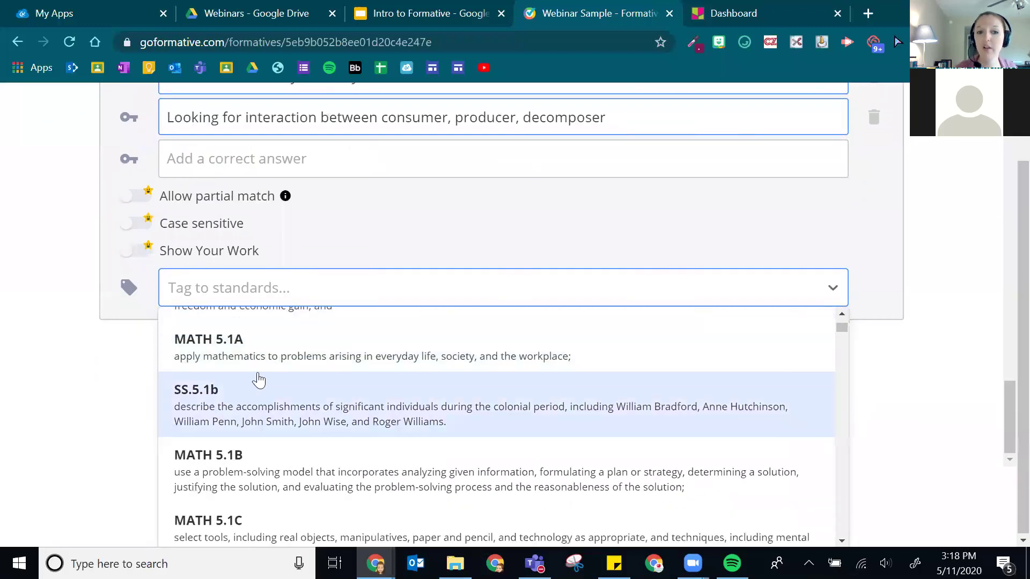
scroll(375, 418, down, 15)
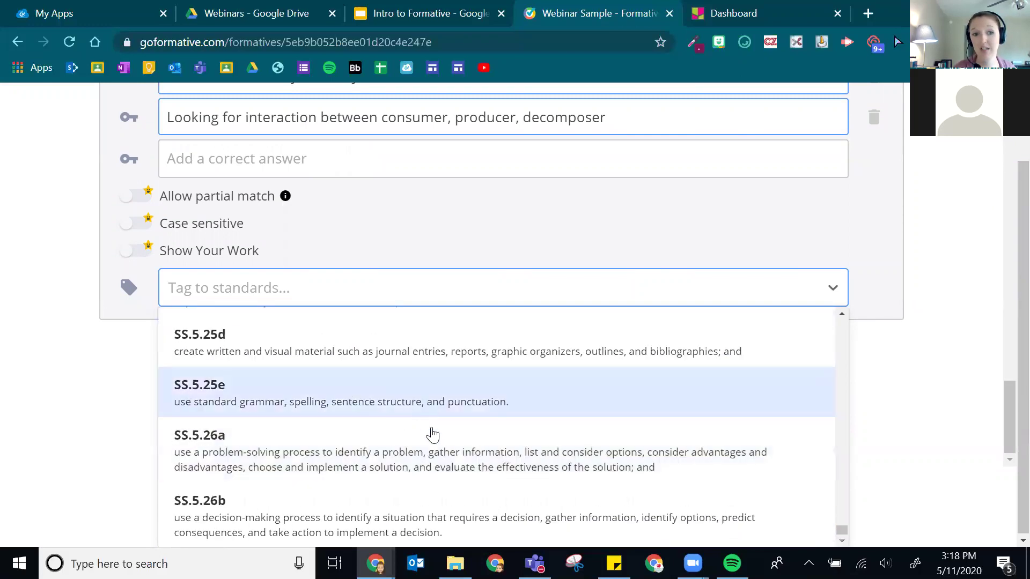
scroll(429, 432, up, 15)
scroll(489, 397, up, 15)
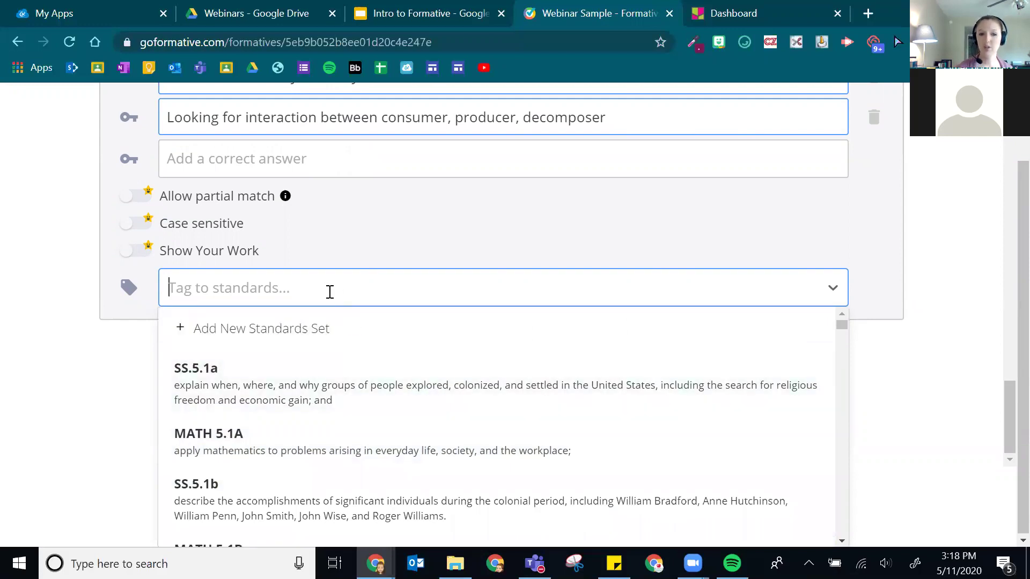
text(MATH)
key(BackSpace)
key(BackSpace)
key(BackSpace)
key(BackSpace)
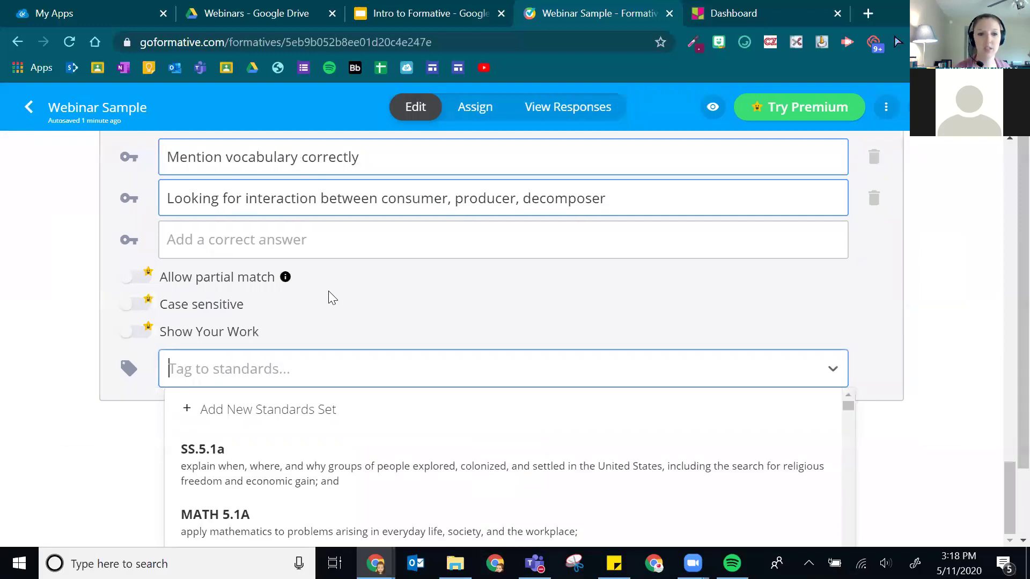
text(5)
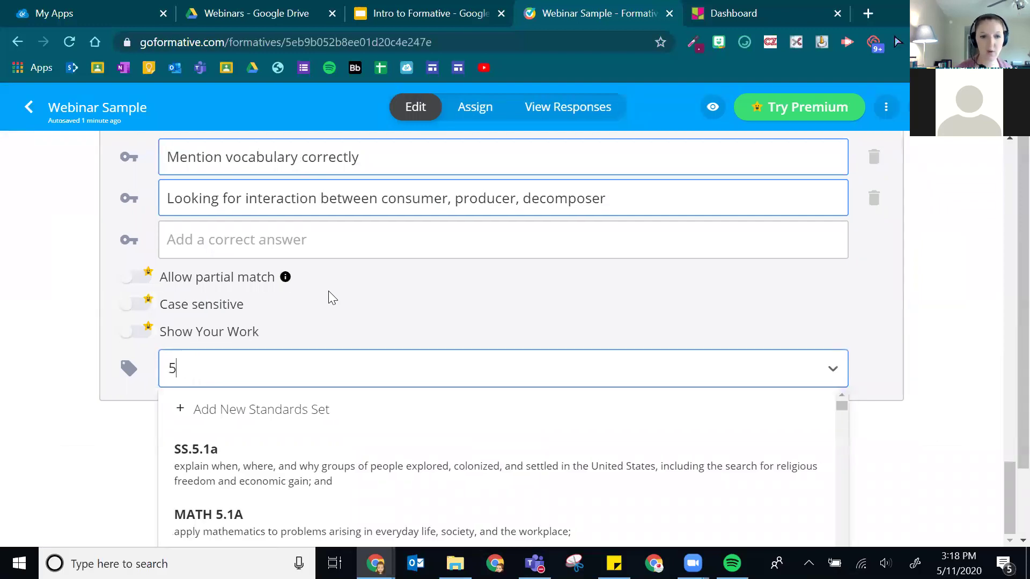
text(.2B)
key(BackSpace)
text(A)
key(BackSpace)
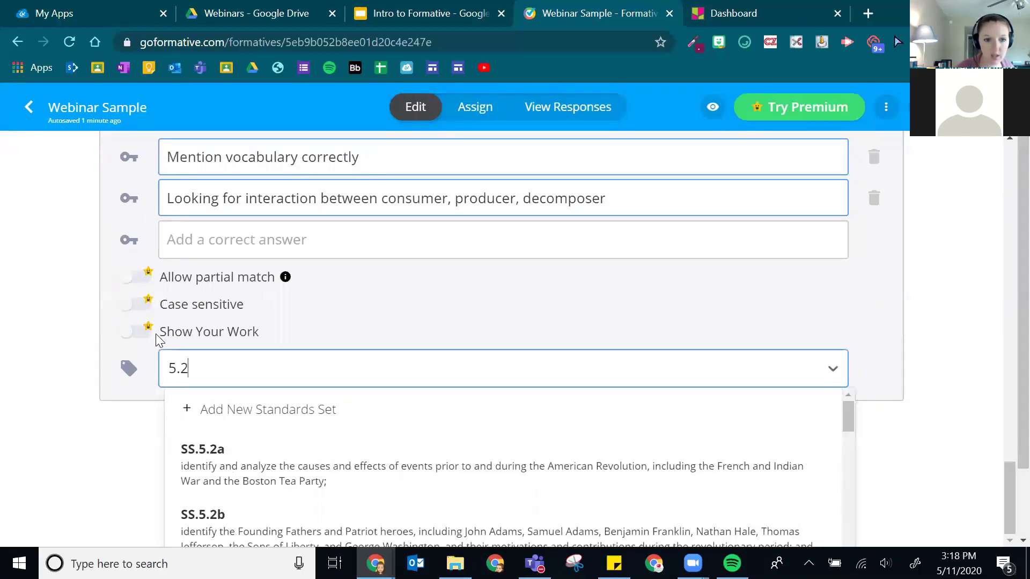
scroll(313, 424, down, 2)
scroll(312, 424, down, 2)
scroll(285, 448, down, 3)
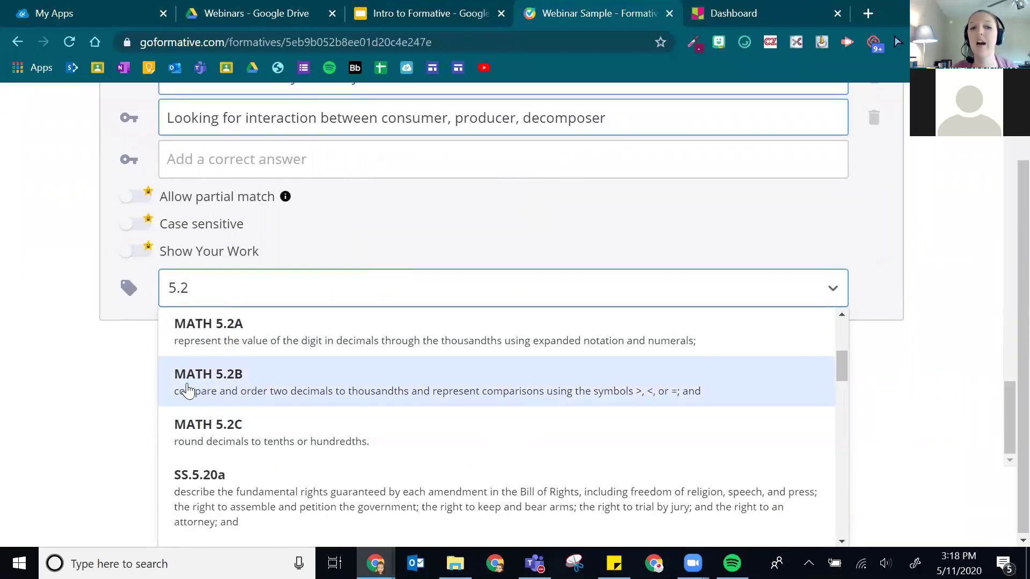
click(232, 383)
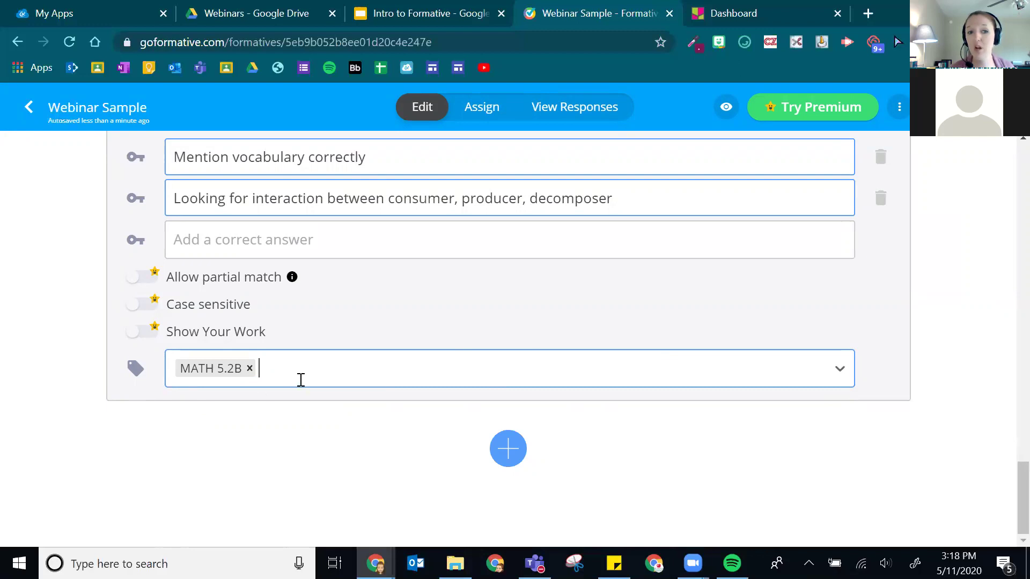
- Also tag the essay question with the Social Studies standard SS.5.1a
text(SS)
key(BackSpace)
key(BackSpace)
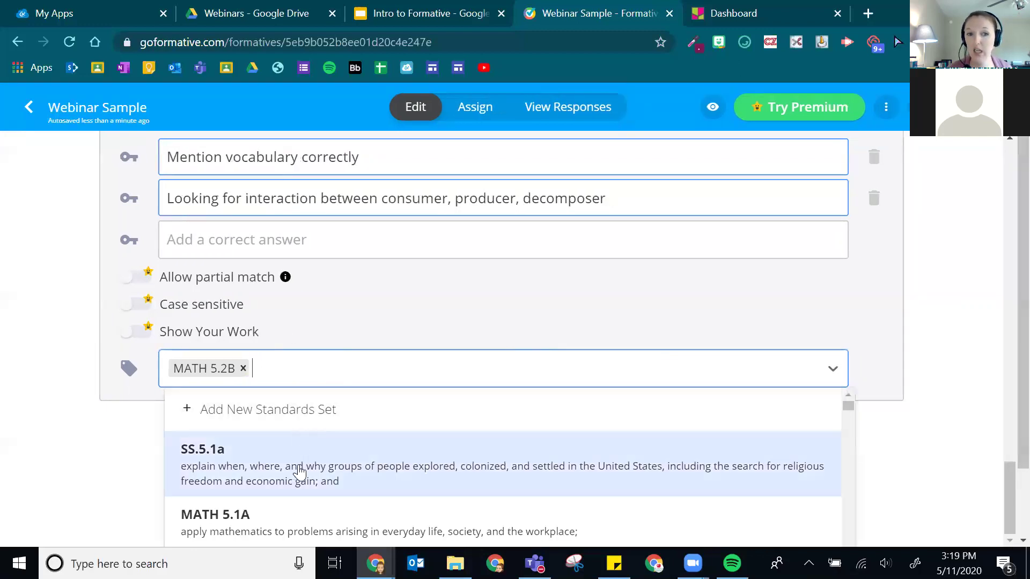
click(300, 468)
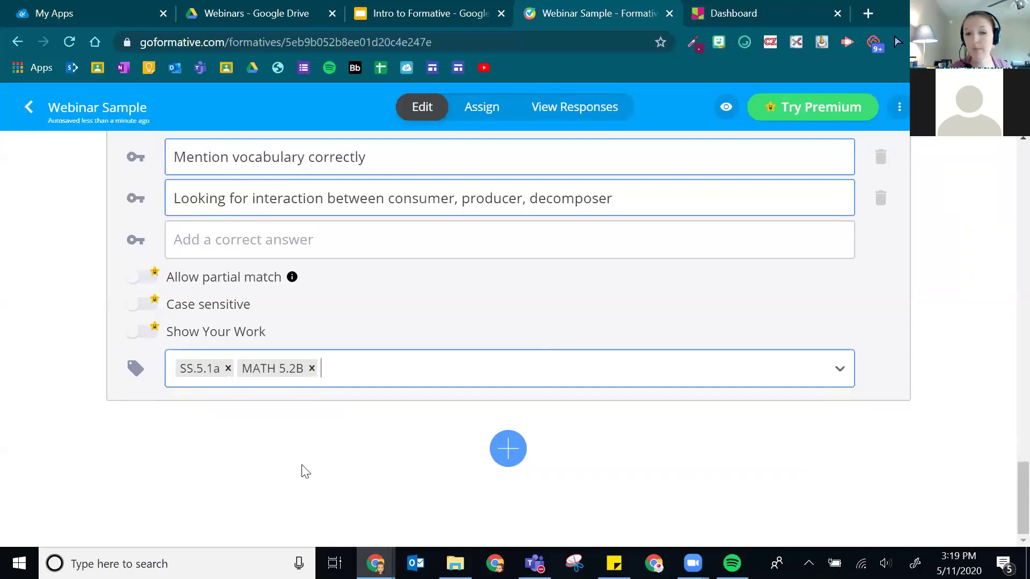
scroll(693, 287, up, 3)
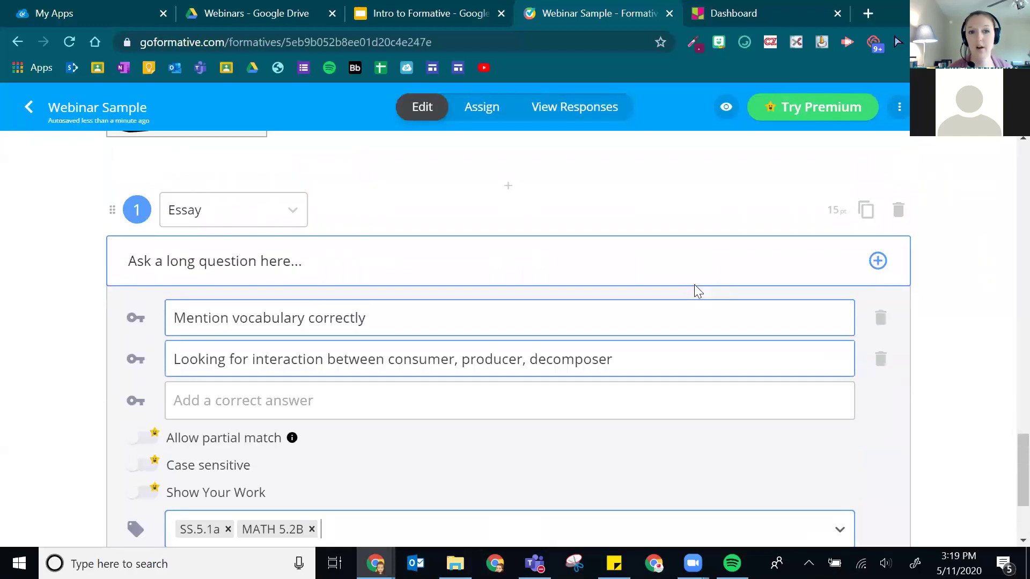
click(370, 260)
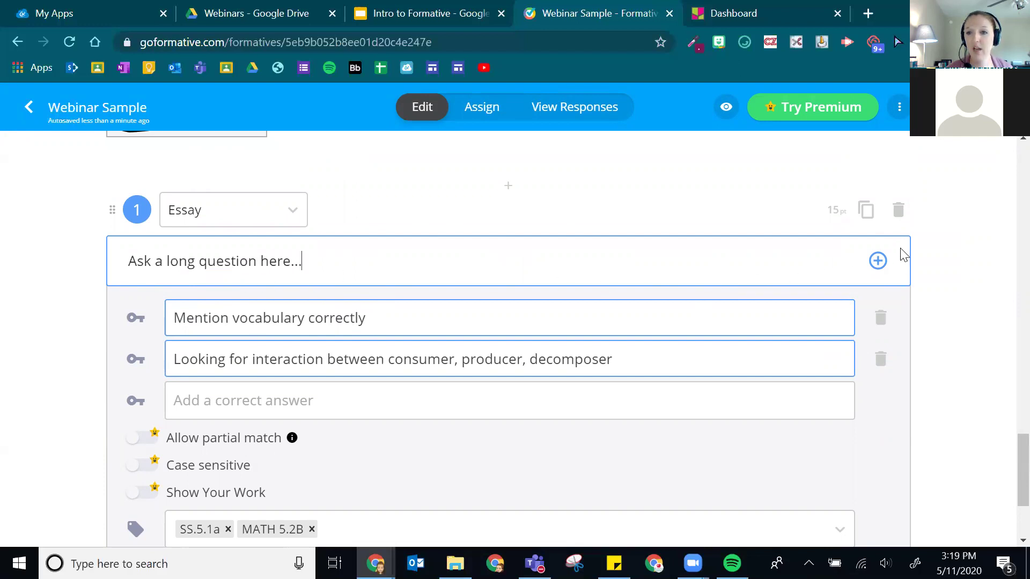
click(878, 262)
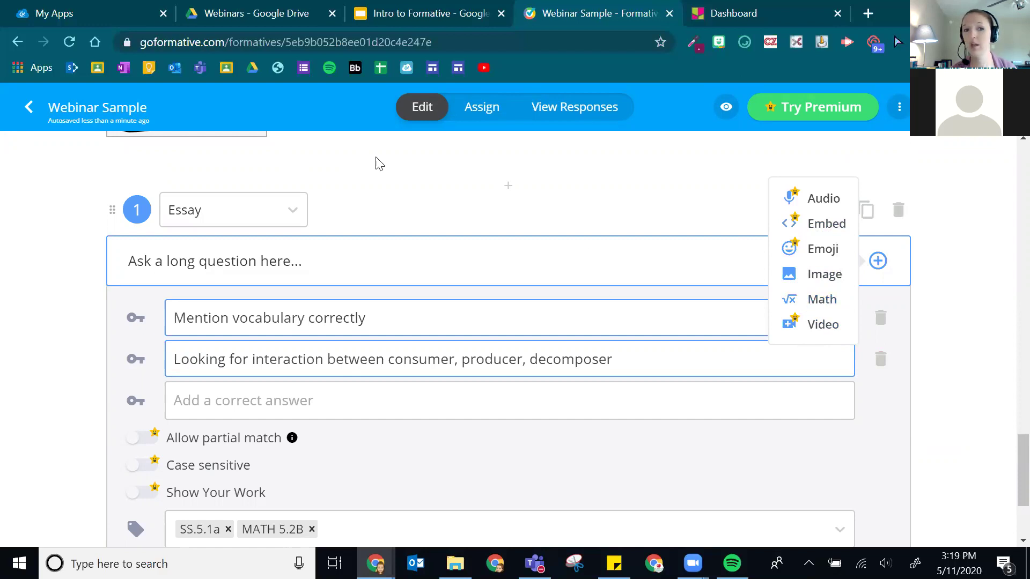
click(321, 280)
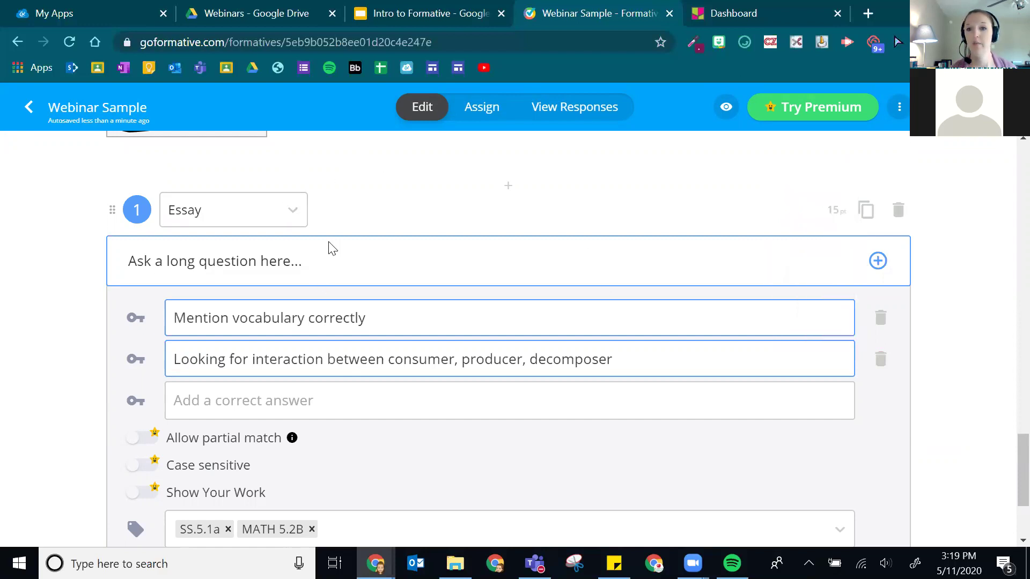
scroll(352, 354, down, 3)
scroll(367, 333, up, 3)
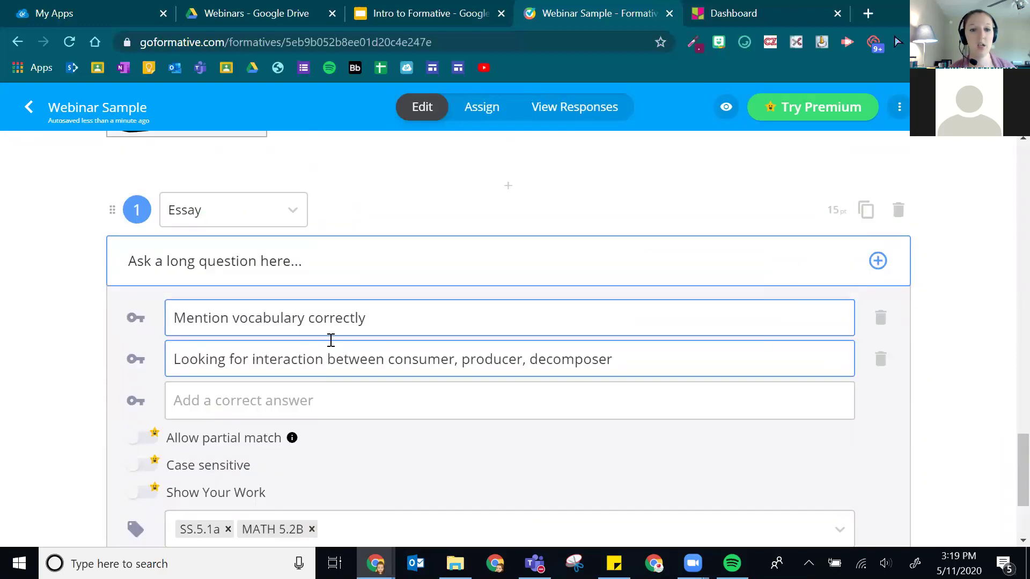
scroll(322, 346, down, 3)
scroll(539, 306, up, 3)
scroll(535, 376, down, 3)
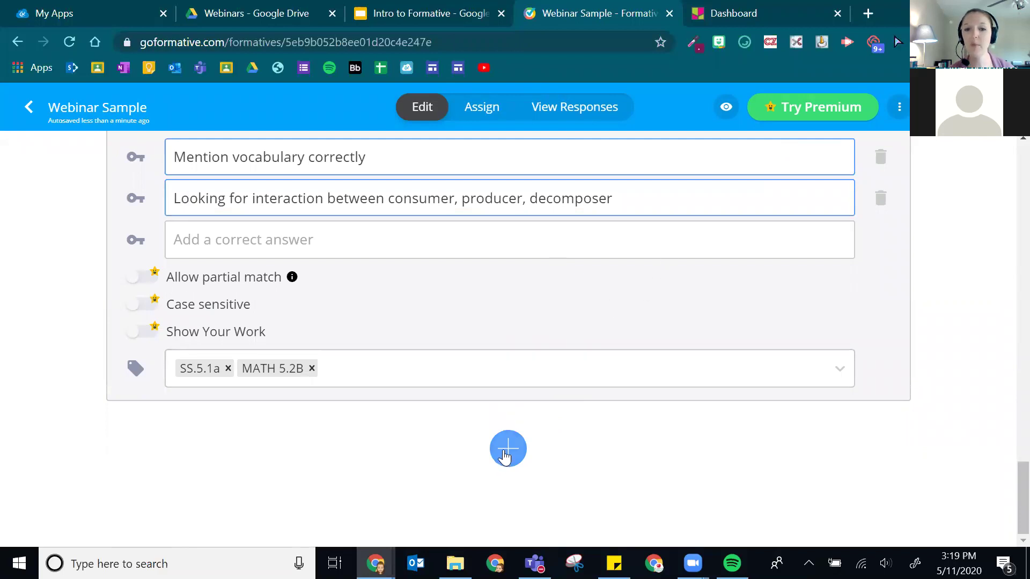
scroll(571, 403, up, 4)
scroll(552, 376, down, 4)
scroll(540, 410, up, 6)
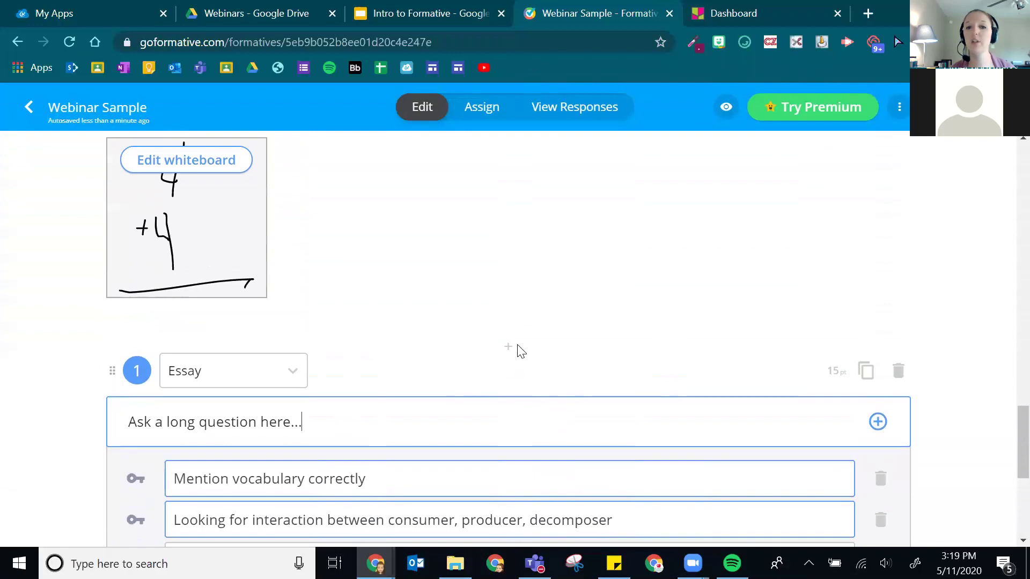
scroll(510, 348, up, 4)
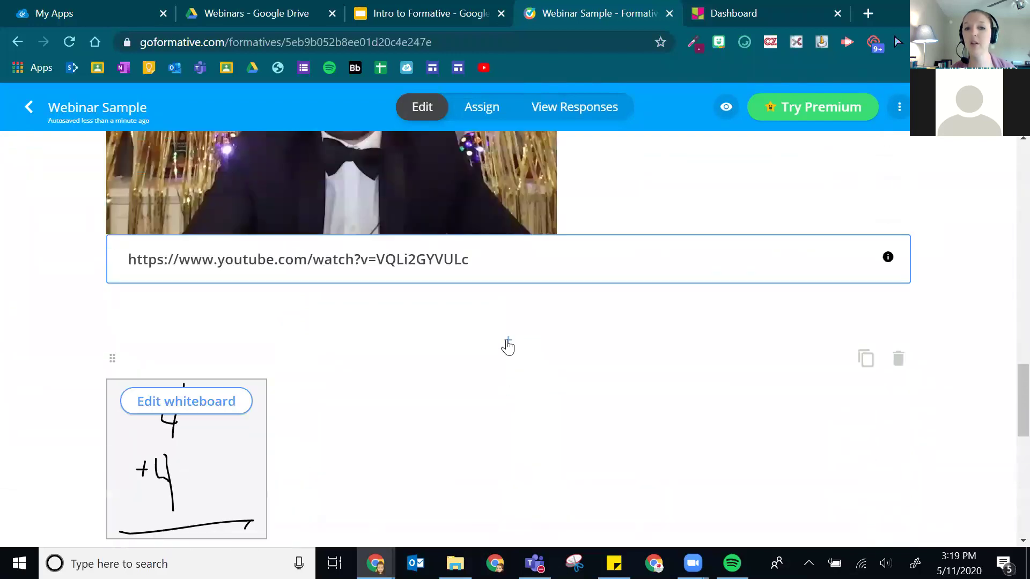
scroll(508, 346, down, 9)
scroll(509, 343, up, 4)
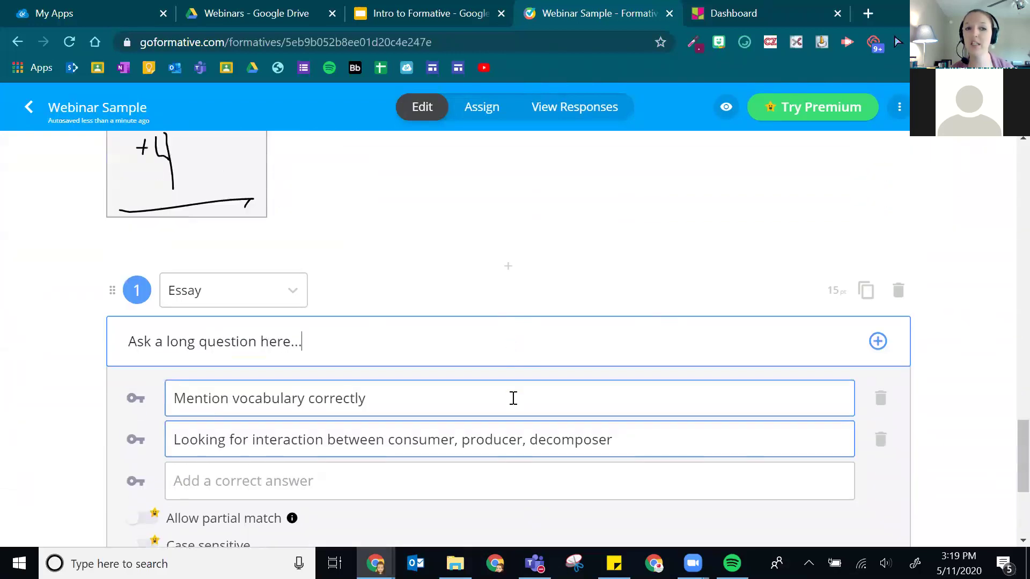
- Insert an empty Multiple Choice question above the Essay, making it question 1
click(509, 271)
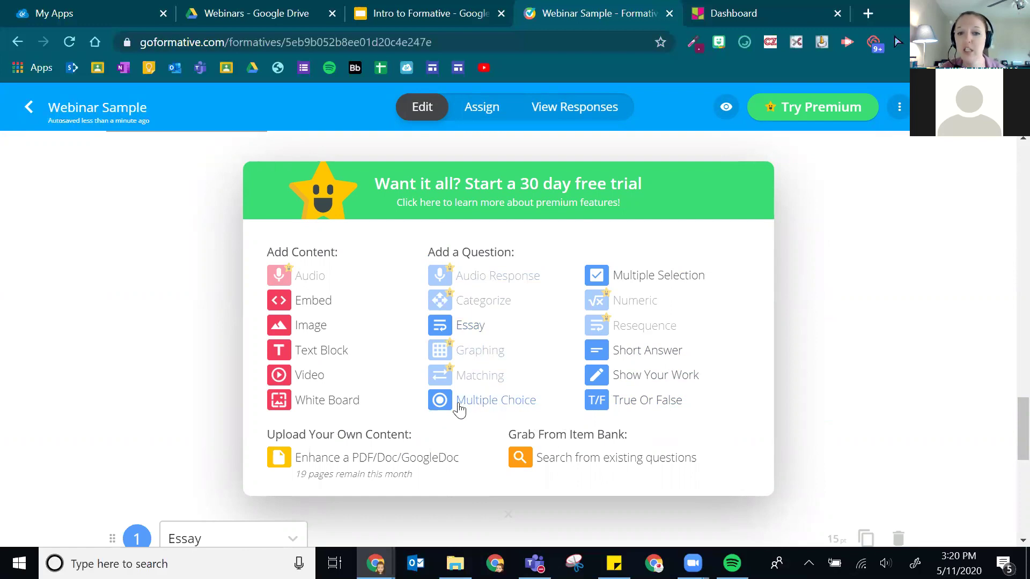
click(454, 402)
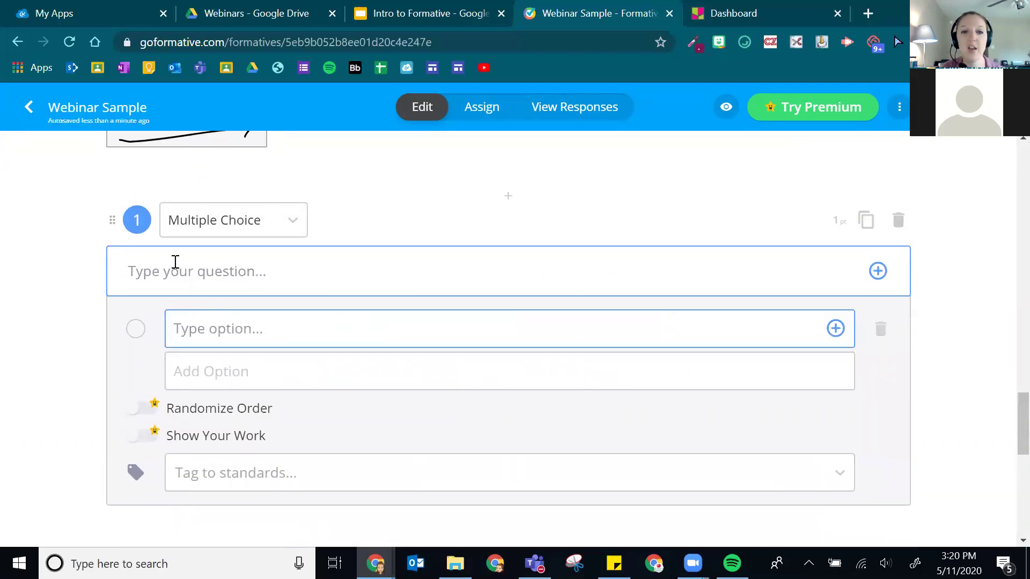
scroll(354, 348, down, 10)
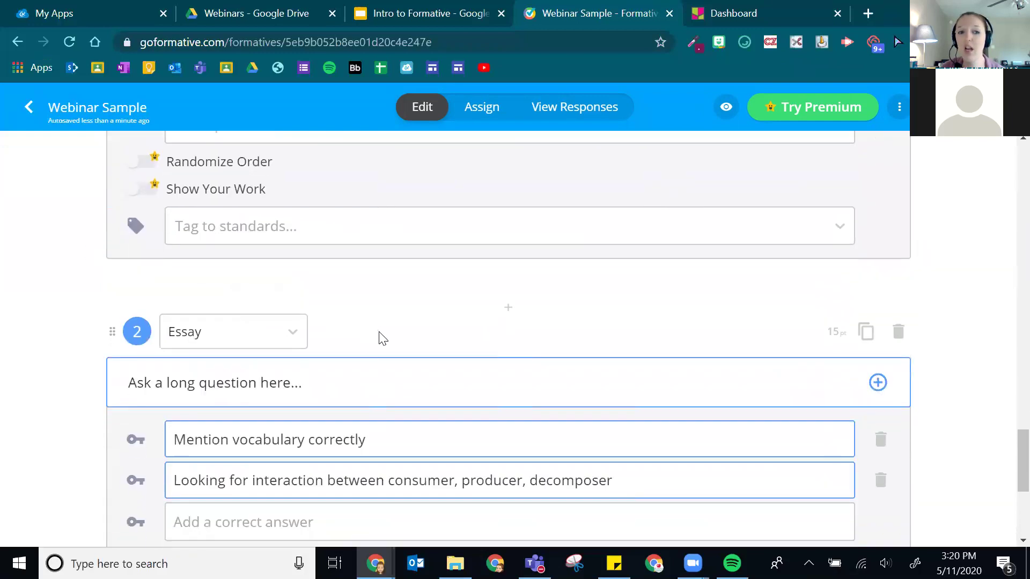
scroll(487, 382, up, 1)
scroll(455, 327, up, 2)
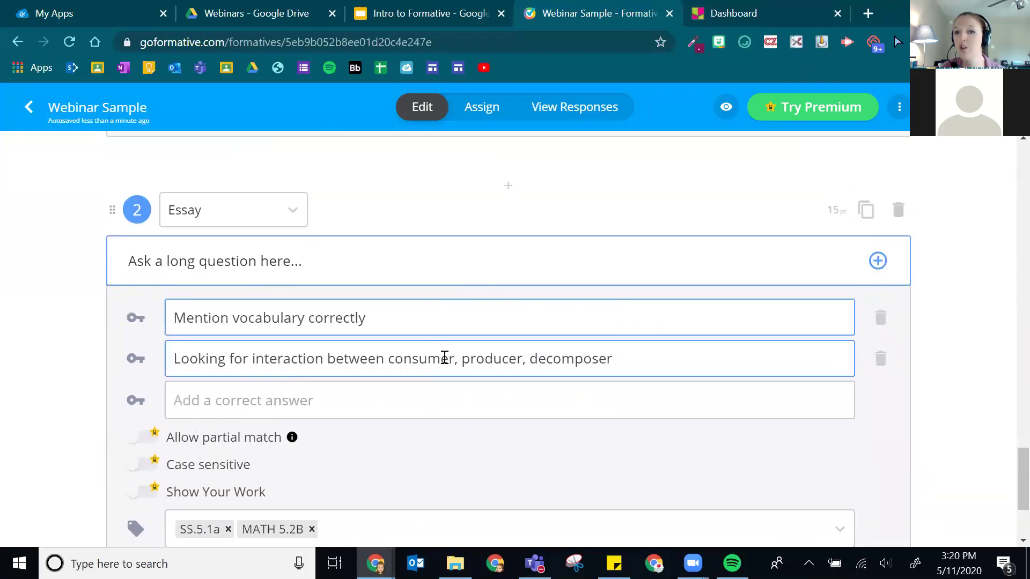
scroll(456, 348, up, 6)
scroll(479, 363, up, 2)
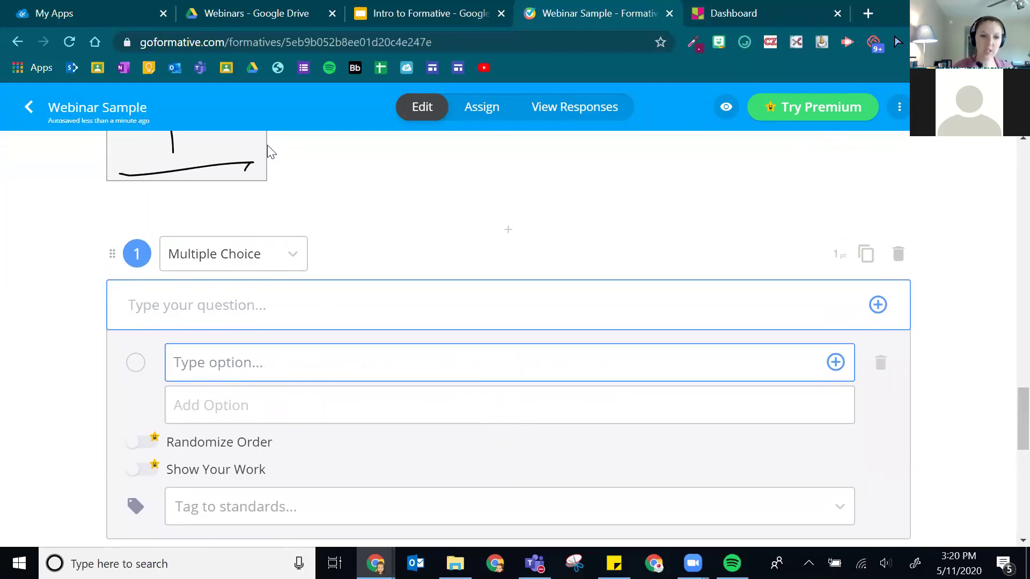
- Enter the erosion prompt and the first option 'when sediment gets carried away'
text(Which of the following describes the process of)
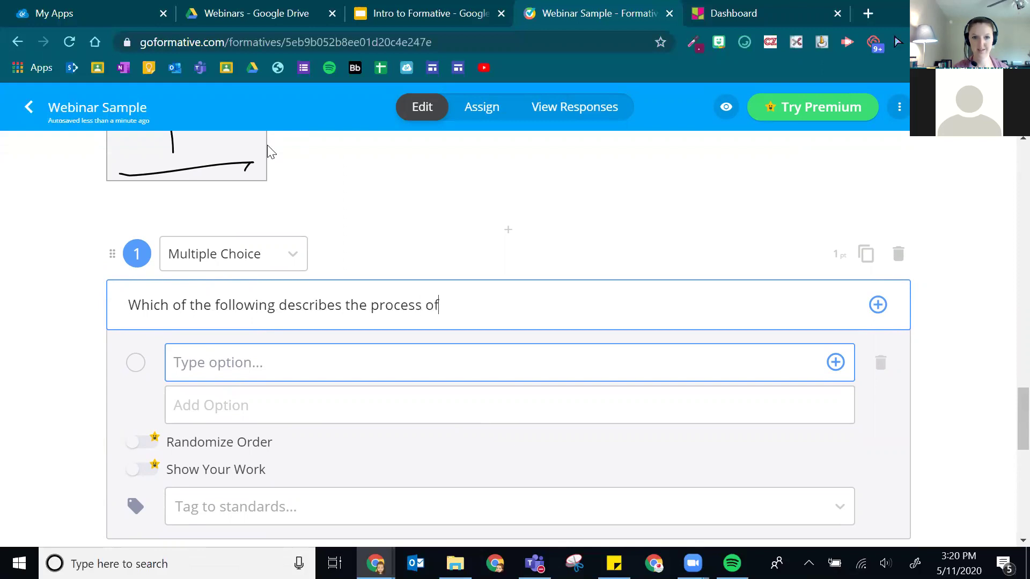
text( erosion?)
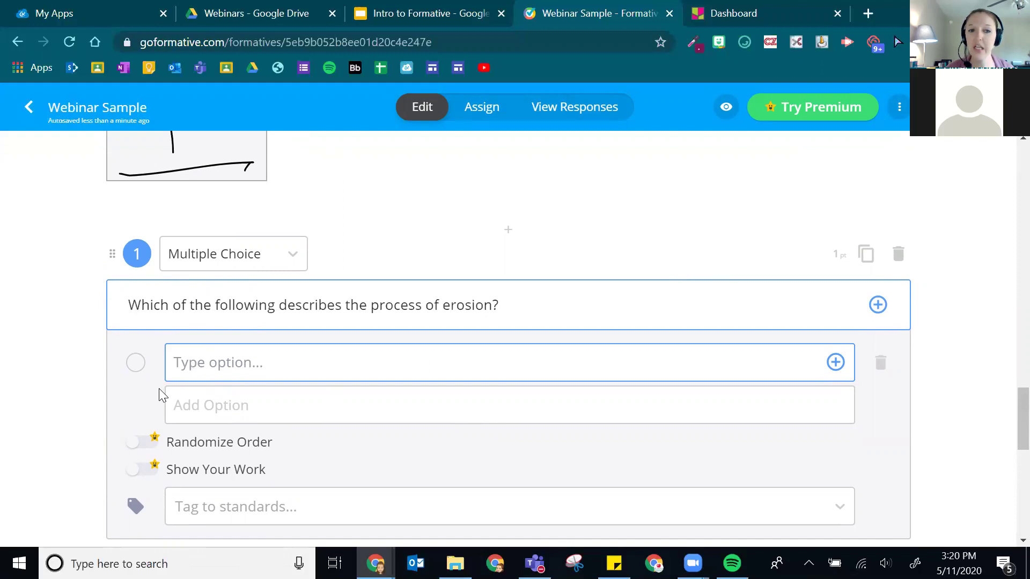
click(311, 363)
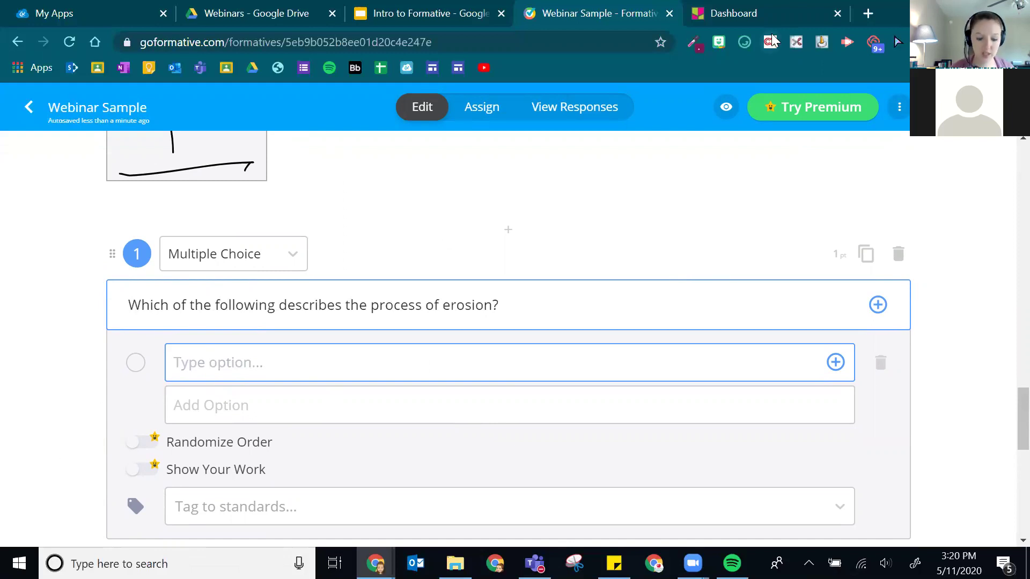
text(when )
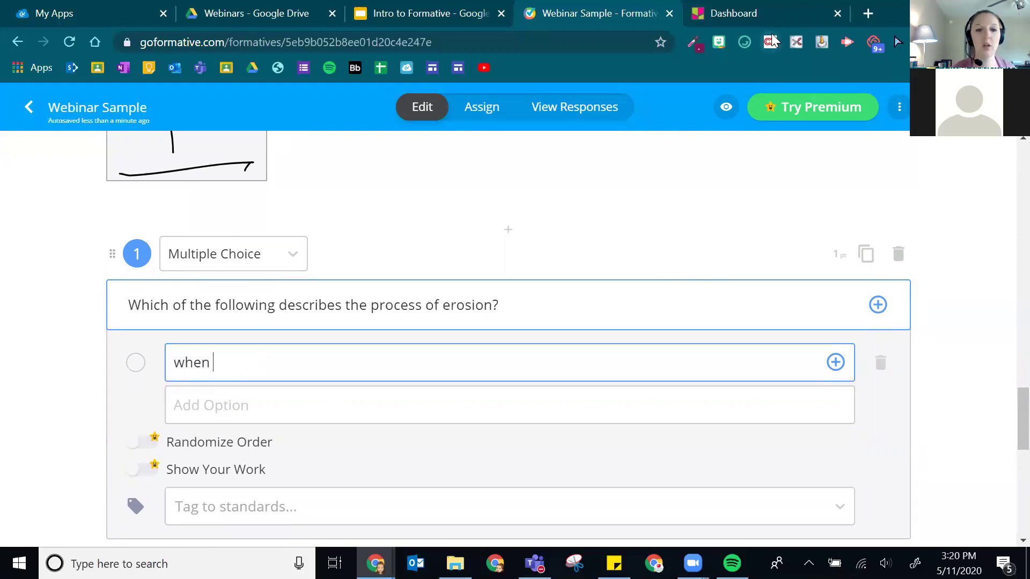
text(sedimen)
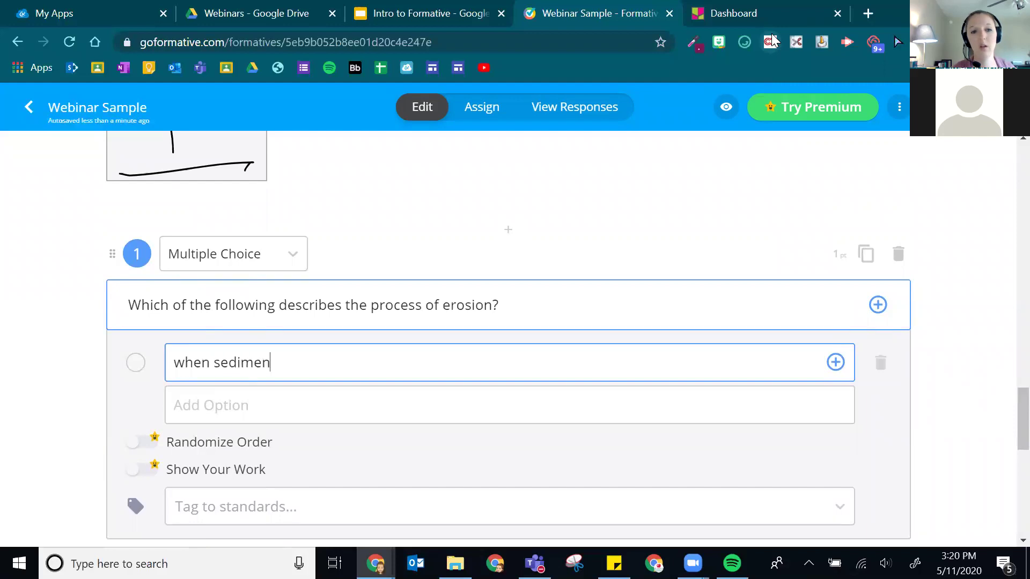
text(t gets carried away)
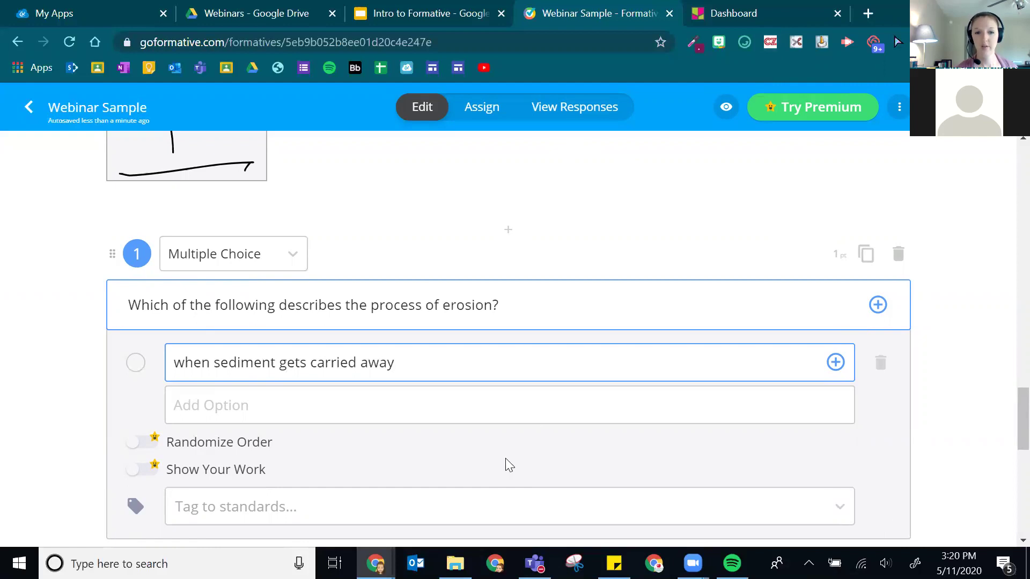
- Add options 'when rock breaks down to form sediment' and 'when sediment settles to create new landform'
click(317, 414)
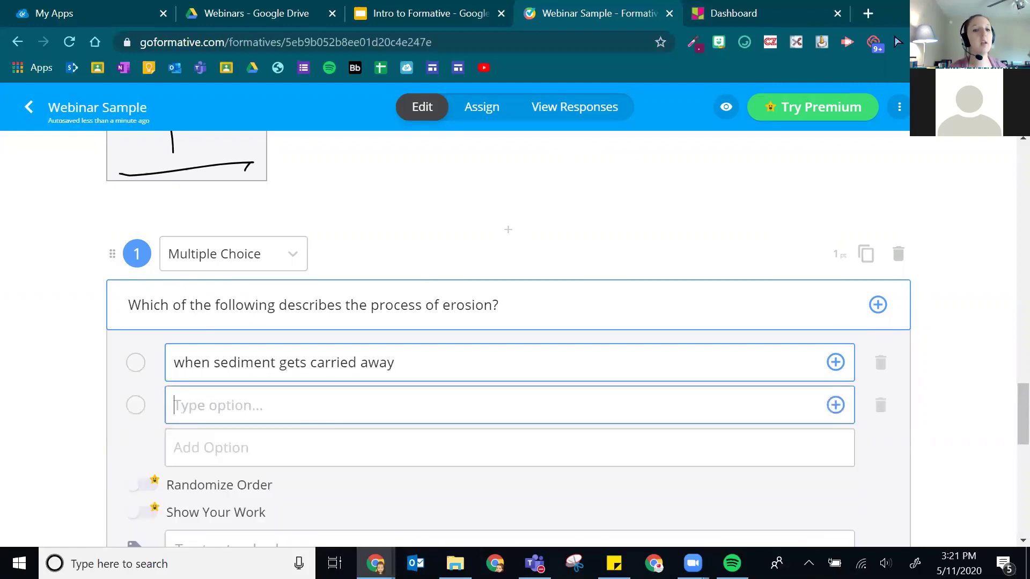
text(when rock breakd)
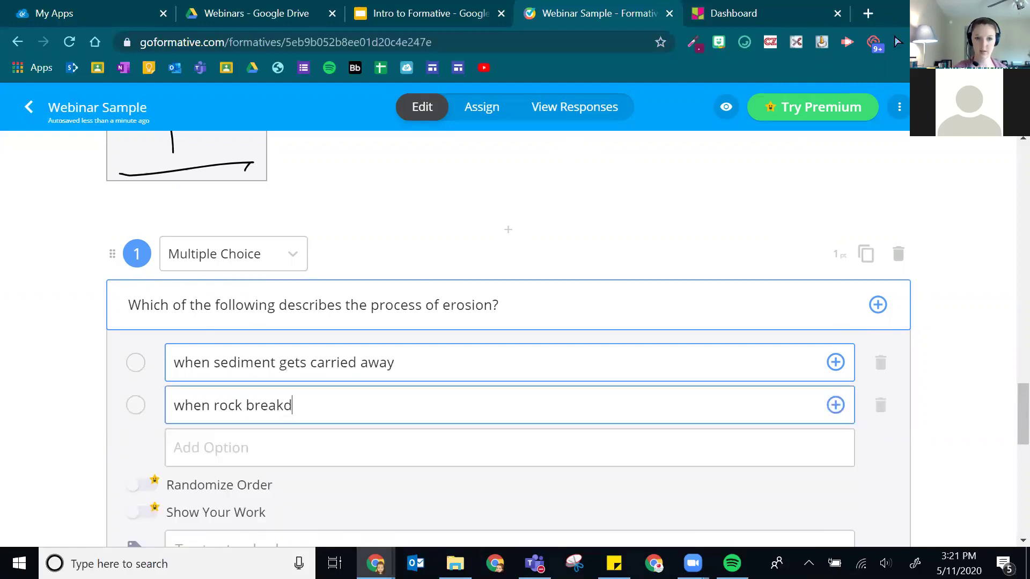
key(BackSpace)
text(s down to for)
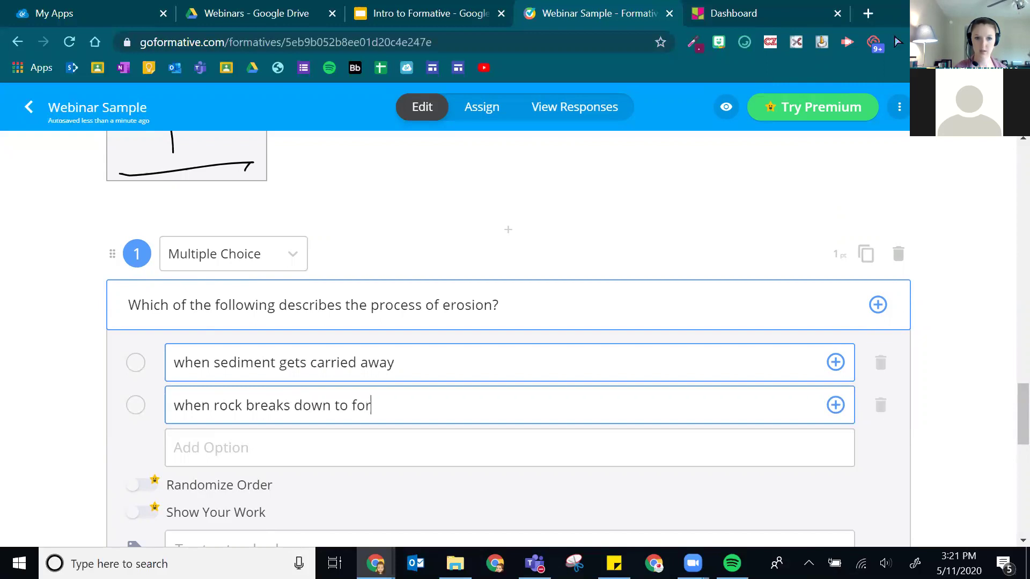
text(m sediment)
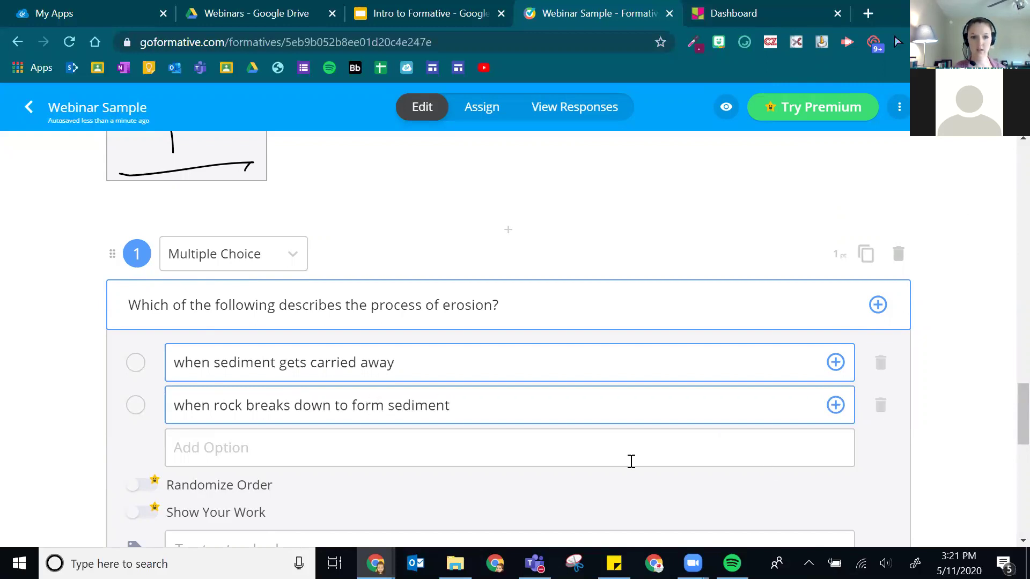
click(467, 446)
text(when sem)
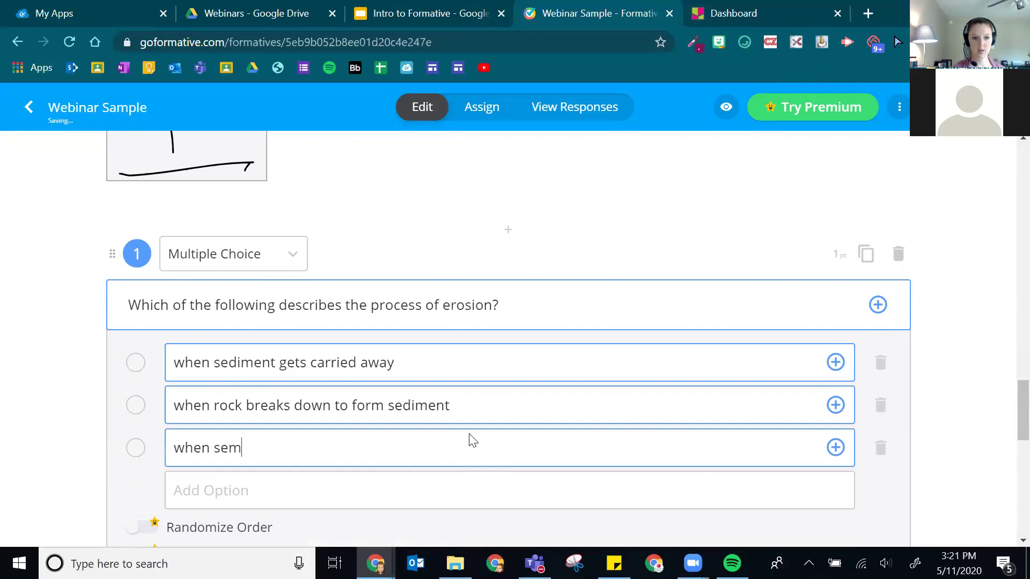
key(BackSpace)
text(diment sett)
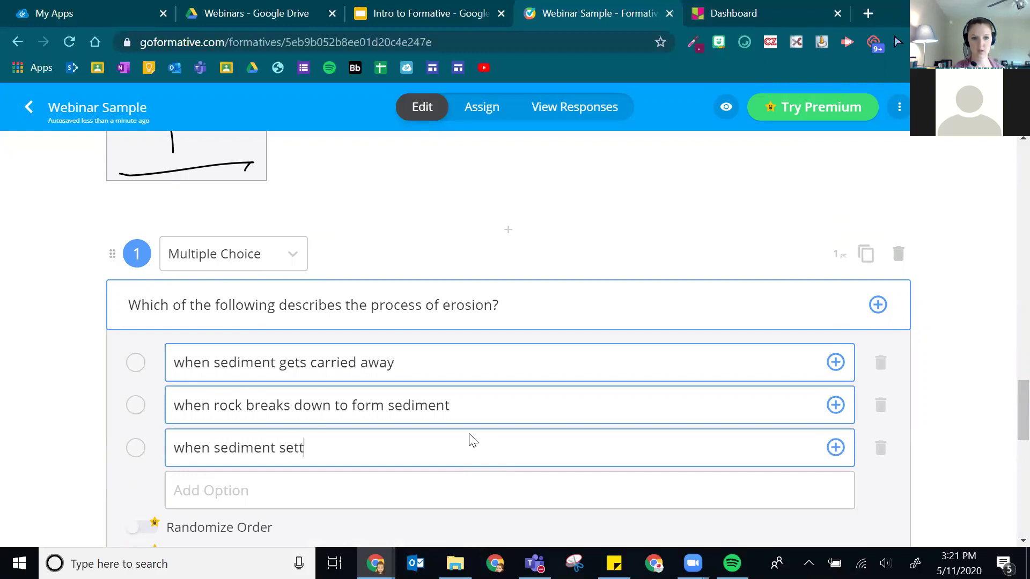
text(les to create new landforms)
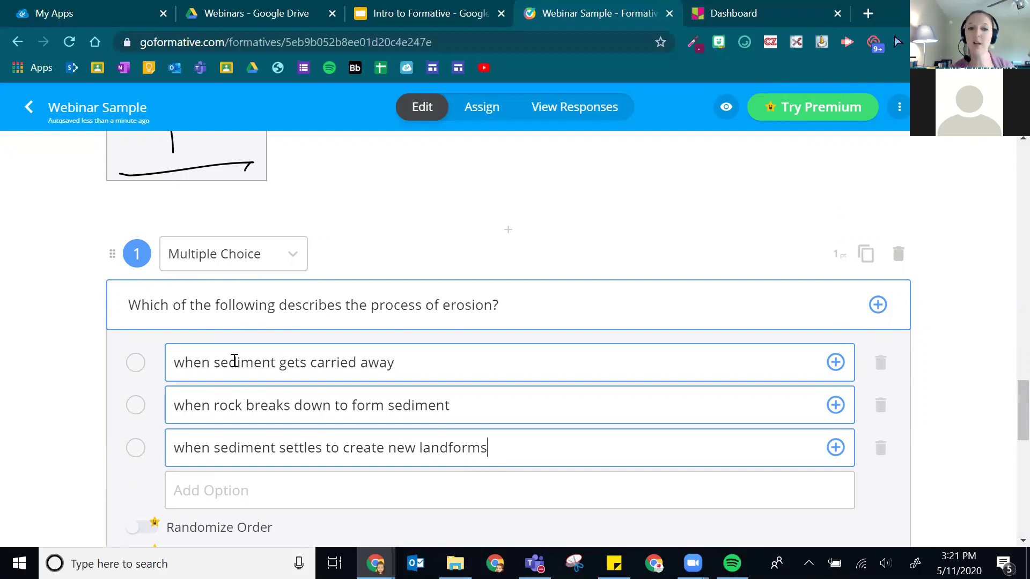
scroll(236, 323, down, 3)
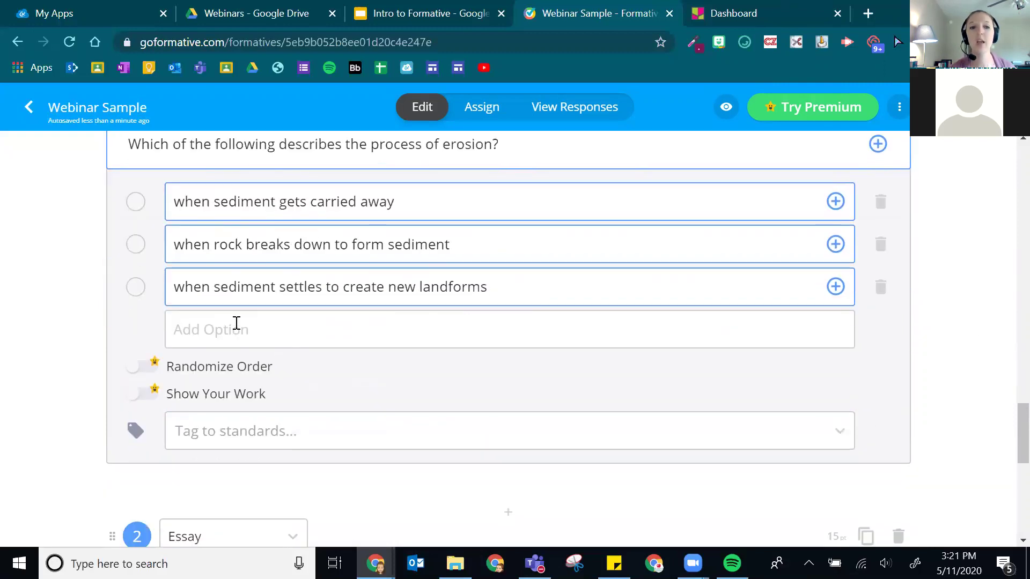
scroll(236, 323, up, 1)
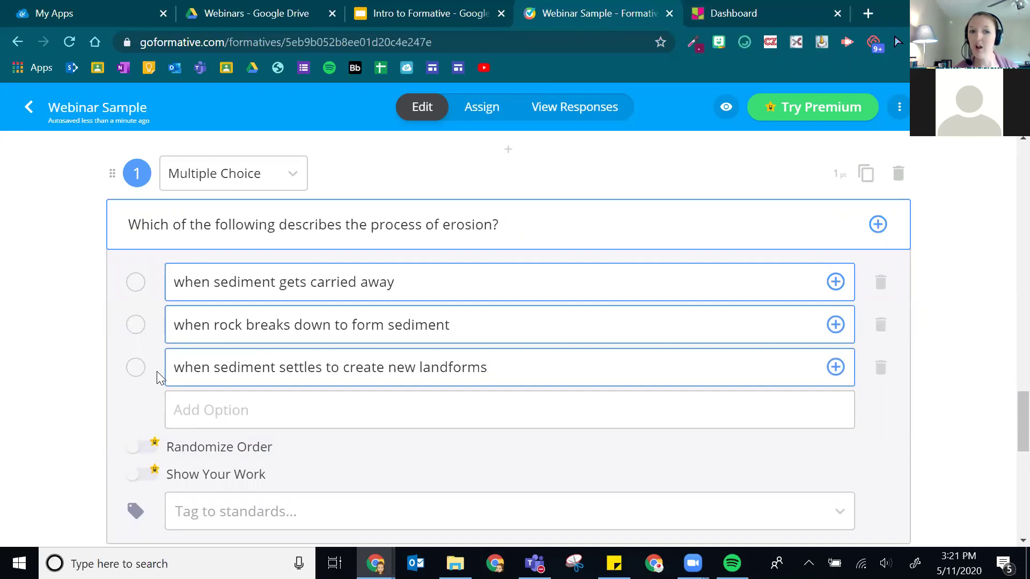
scroll(239, 363, up, 3)
scroll(214, 361, down, 3)
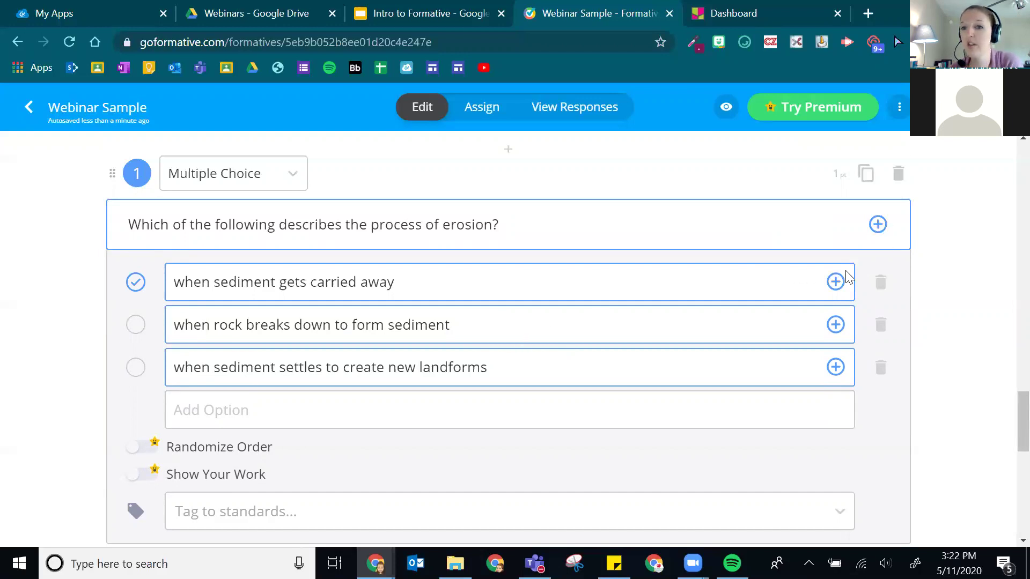
click(833, 288)
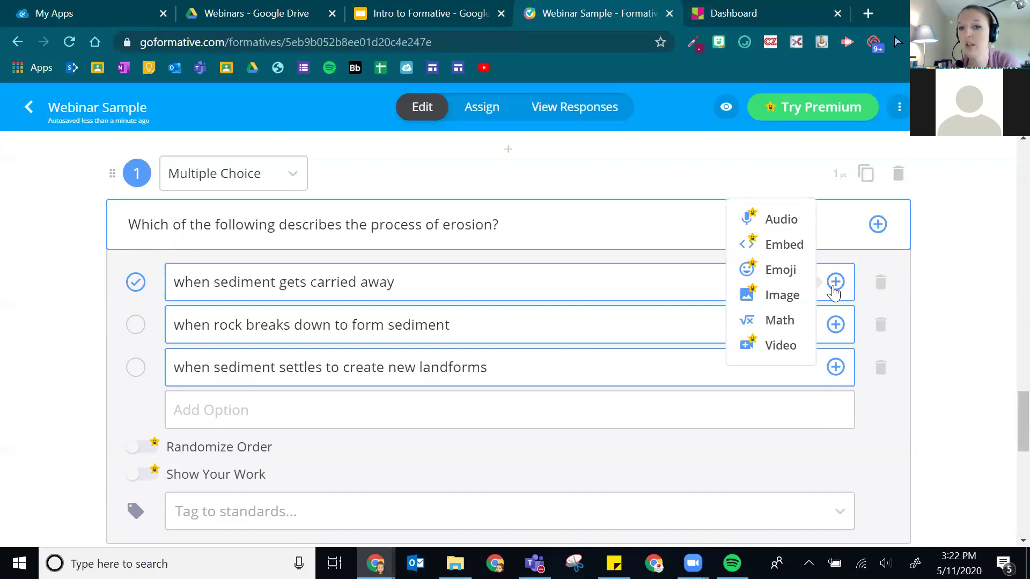
click(834, 288)
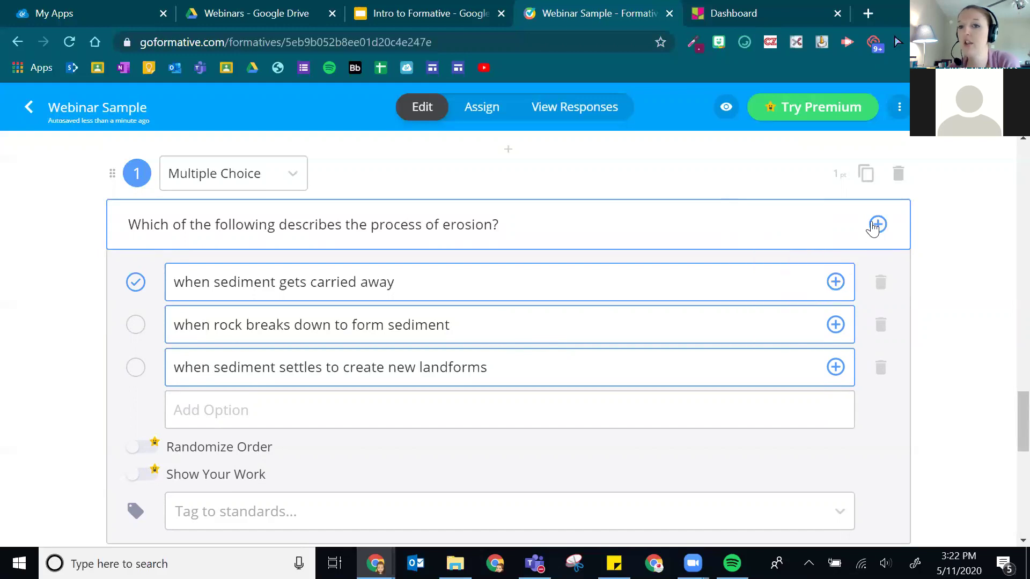
click(877, 224)
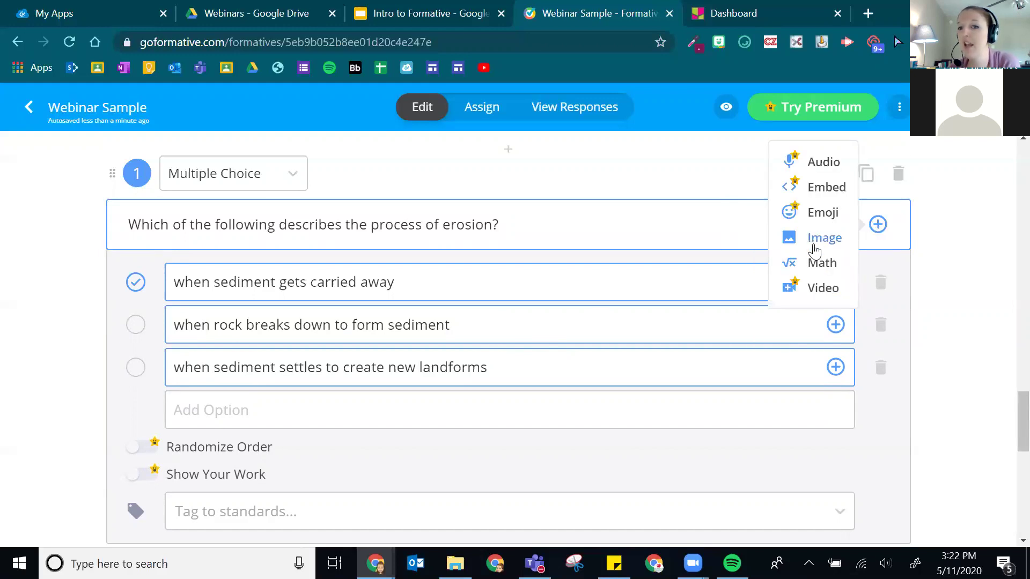
click(821, 281)
click(838, 286)
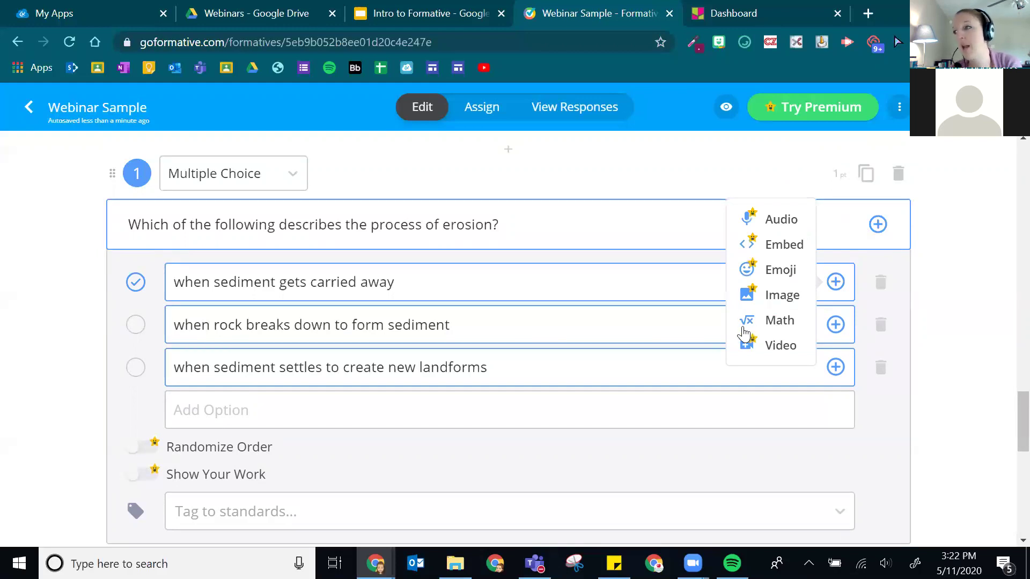
click(700, 310)
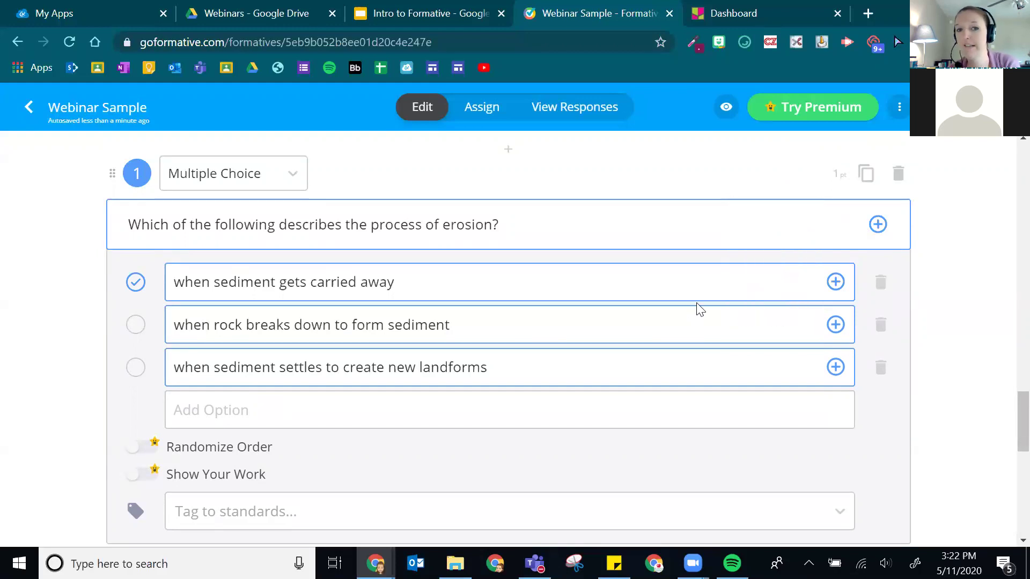
scroll(750, 303, down, 2)
scroll(750, 303, up, 2)
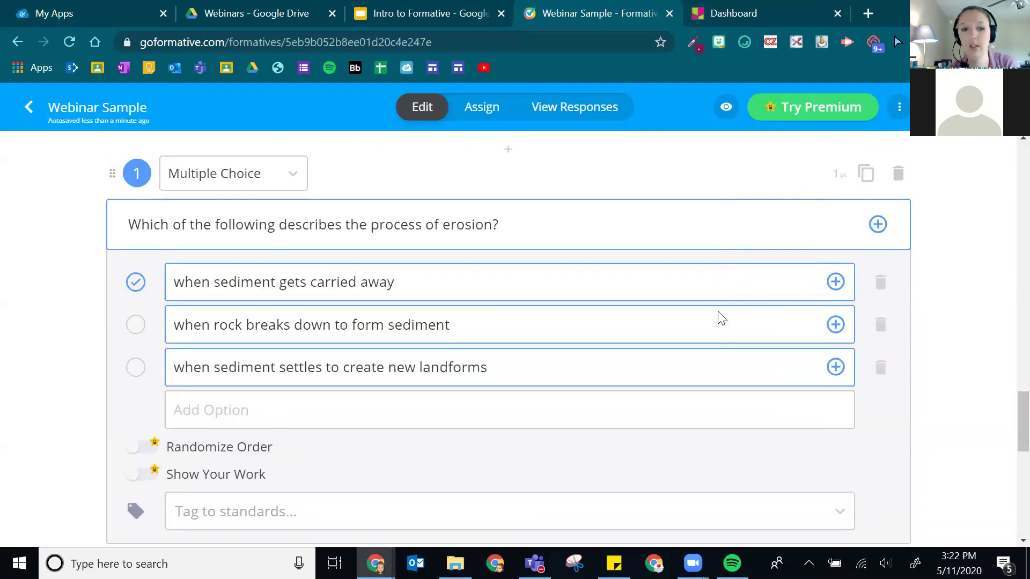
- Make the erosion question worth 5 points and tag it with SS.5.1a
drag(837, 176, 824, 178)
text(5)
click(824, 184)
scroll(195, 460, down, 2)
click(326, 437)
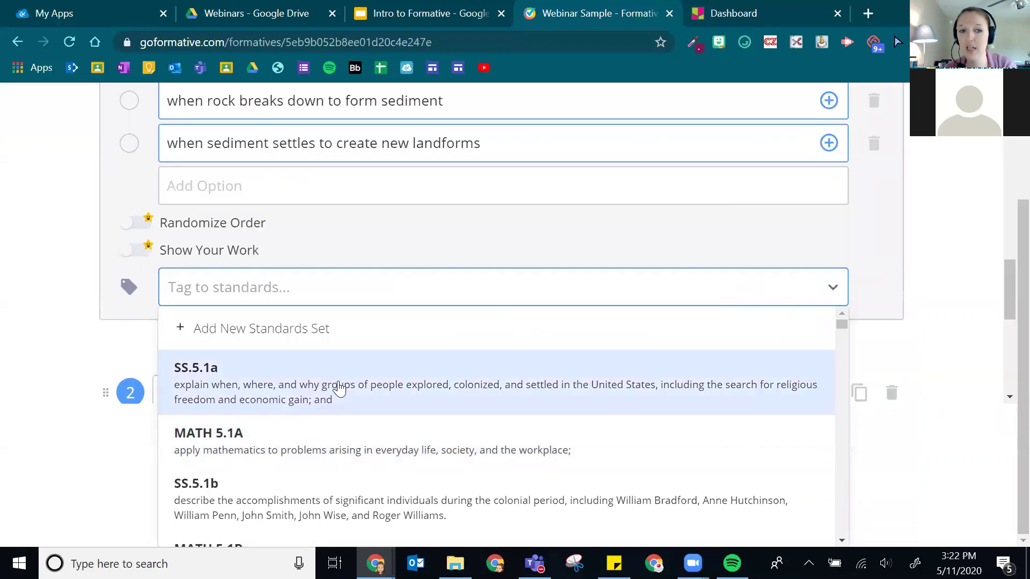
click(329, 391)
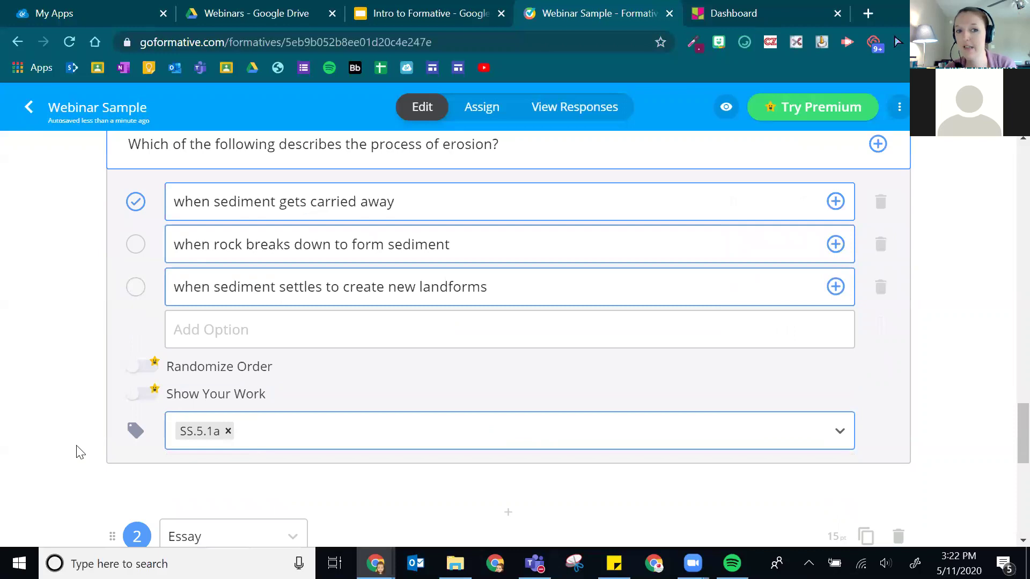
- Insert a new empty Multiple Selection question below the Essay
scroll(665, 306, up, 3)
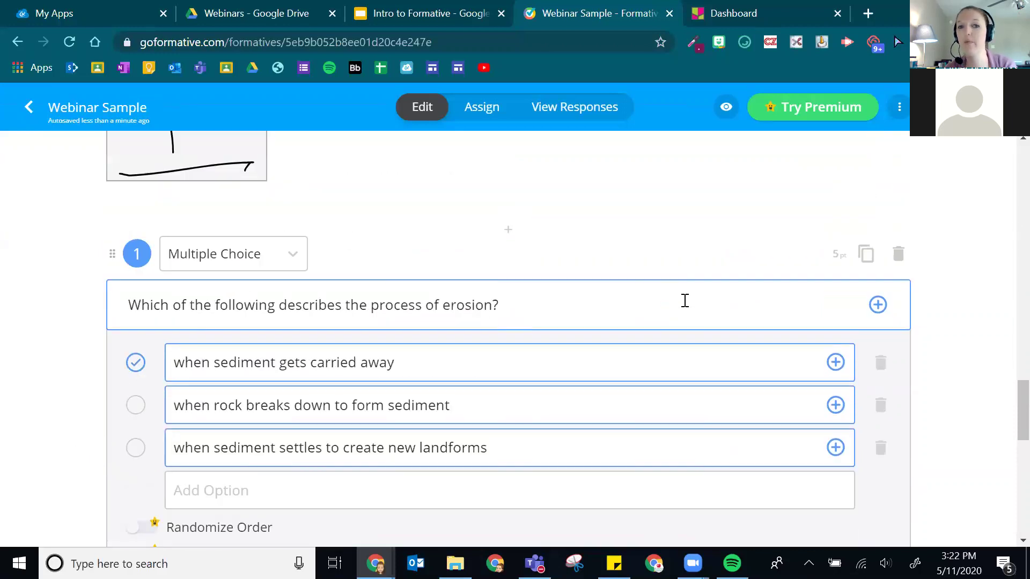
scroll(617, 313, down, 2)
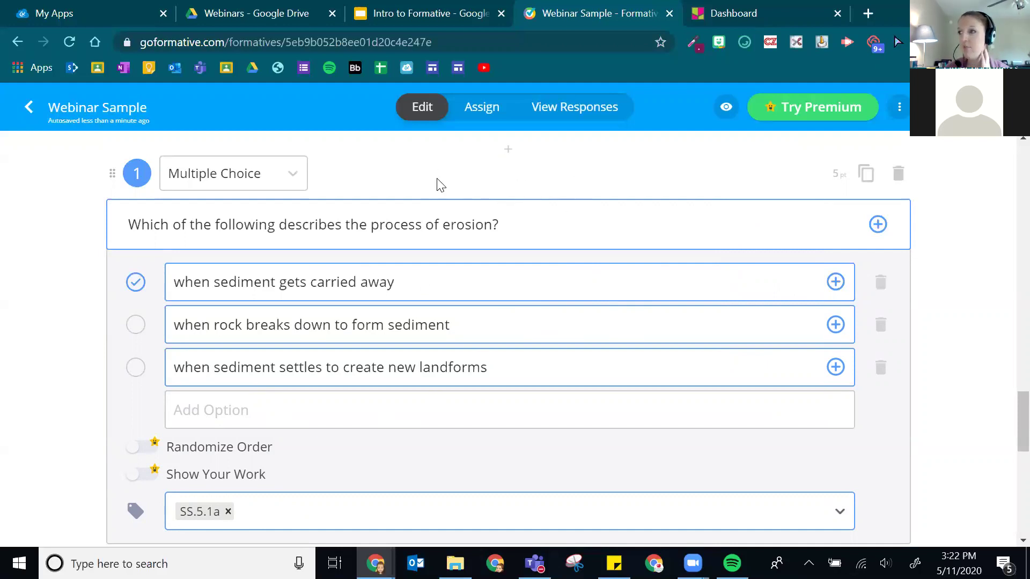
scroll(699, 292, down, 10)
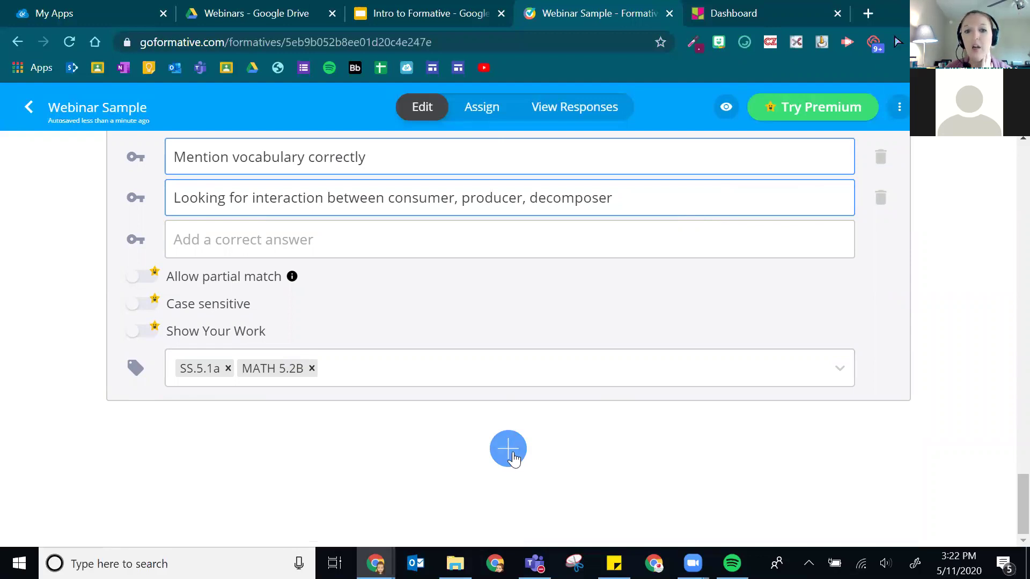
click(514, 454)
scroll(569, 303, down, 2)
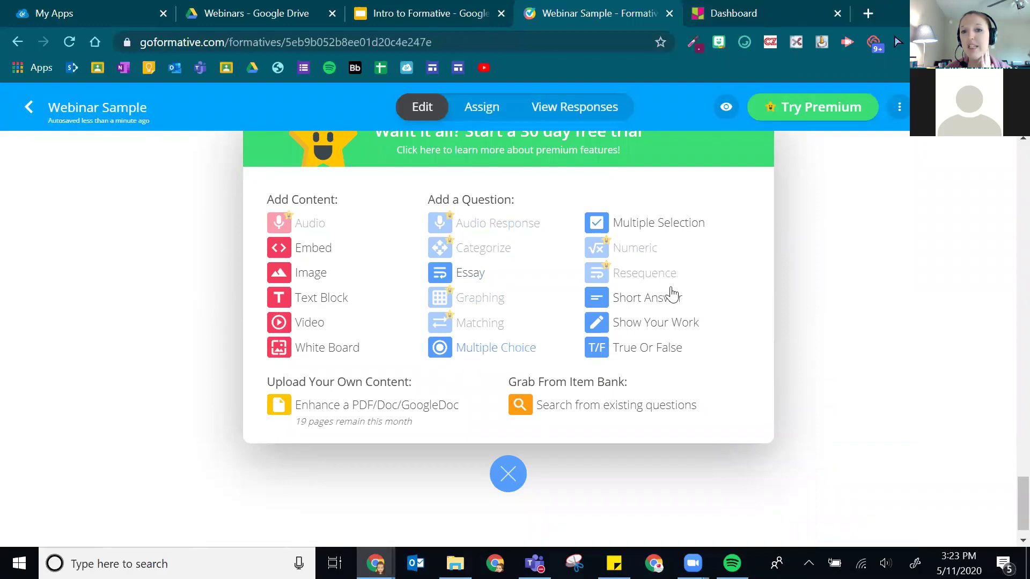
click(675, 230)
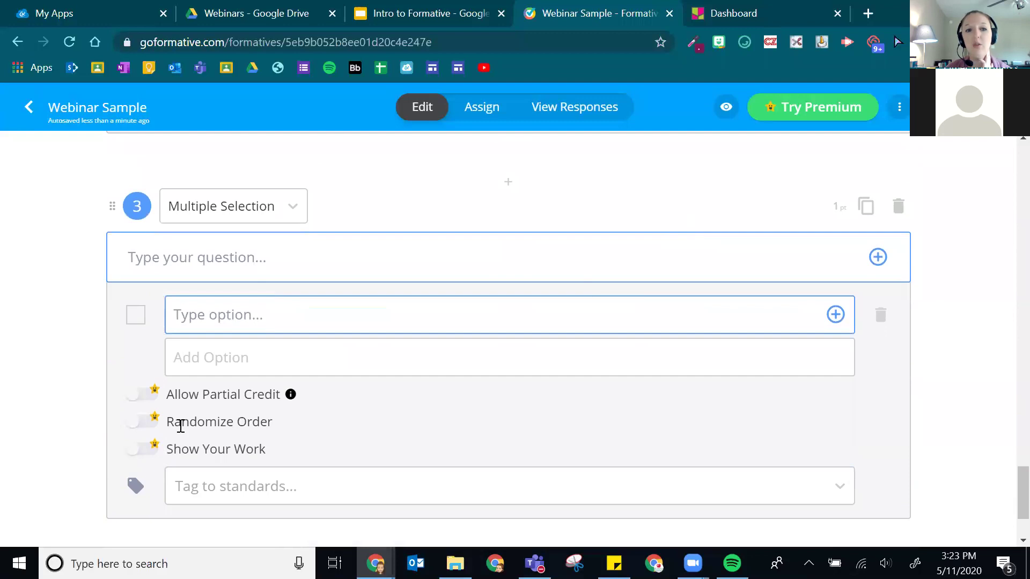
- Type the prompt 'Which of the following are considered producers?' with first option 'tree'
click(198, 265)
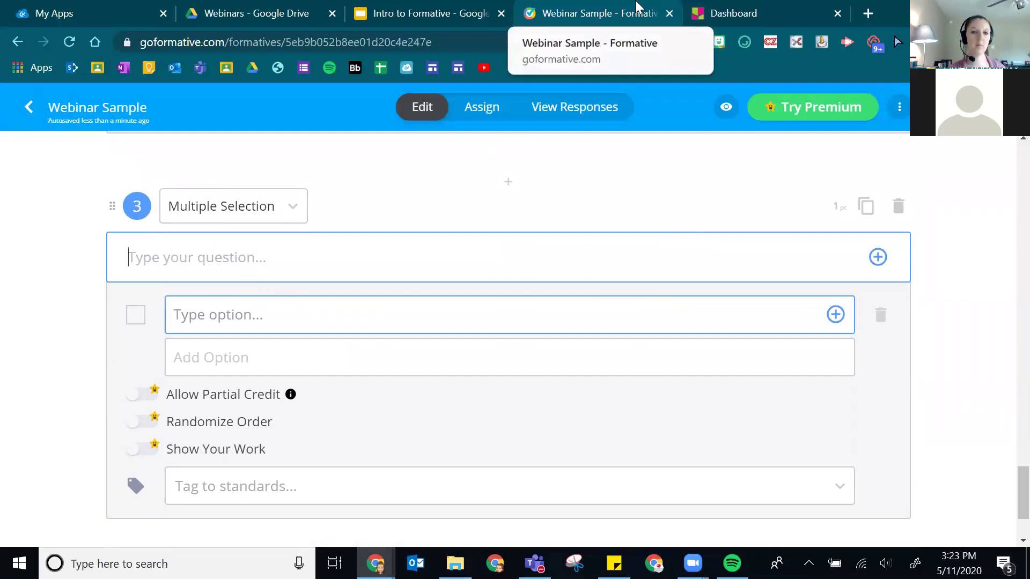
text(Which of the following are considered p)
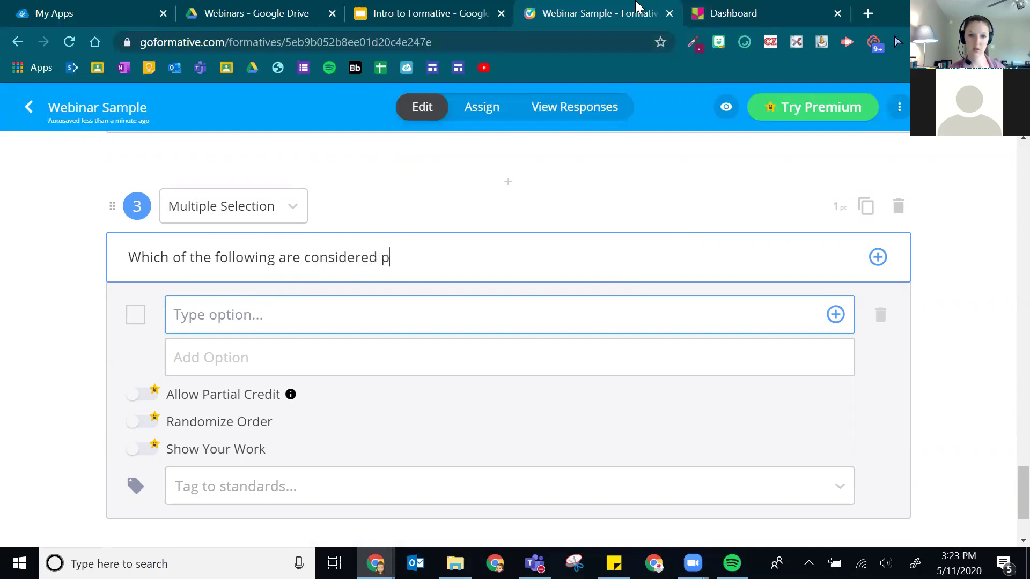
text(roducers?)
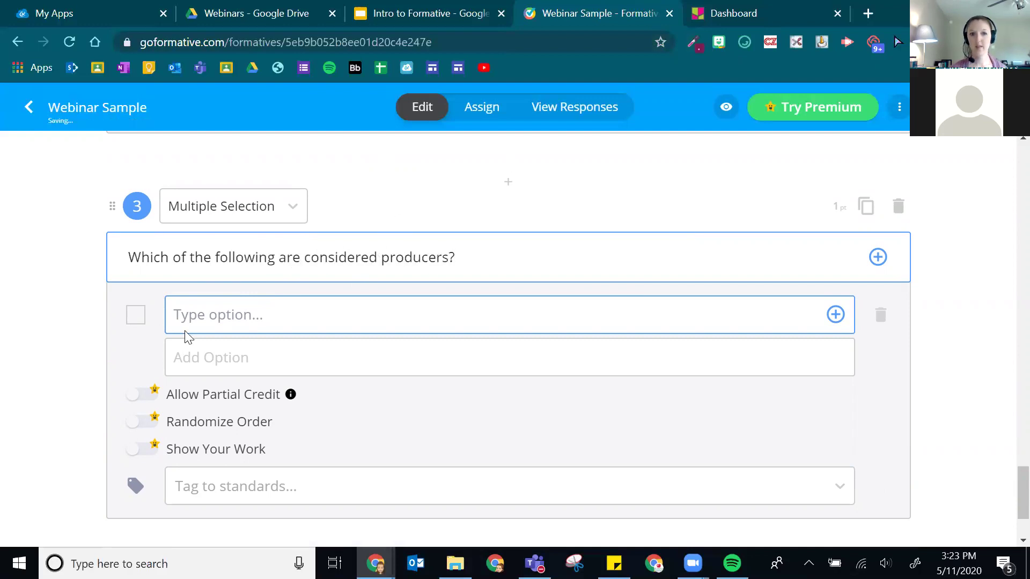
click(232, 328)
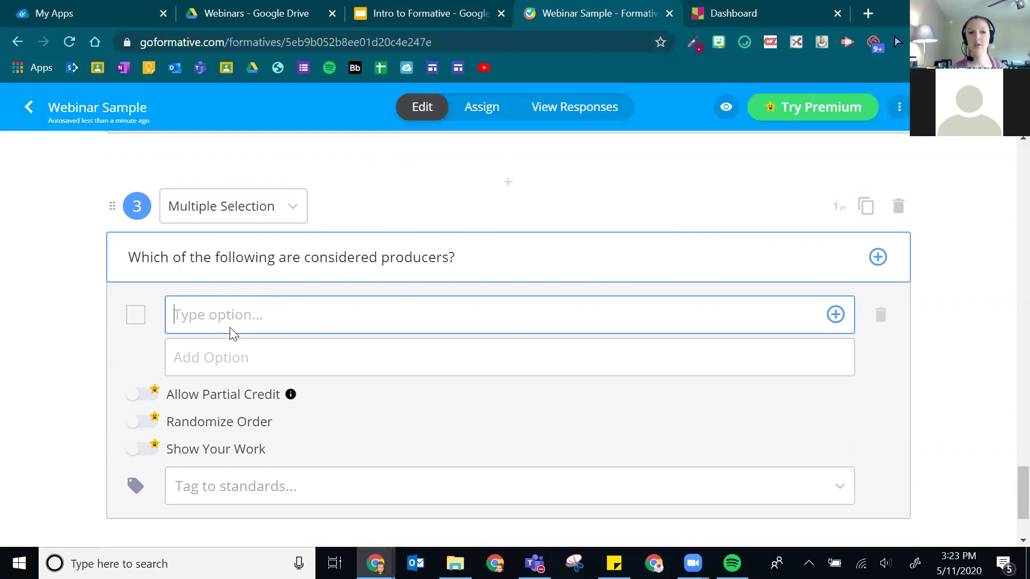
text(treegr)
key(BackSpace)
key(BackSpace)
- Add the options chipmunk, grass, bear and plant
click(239, 363)
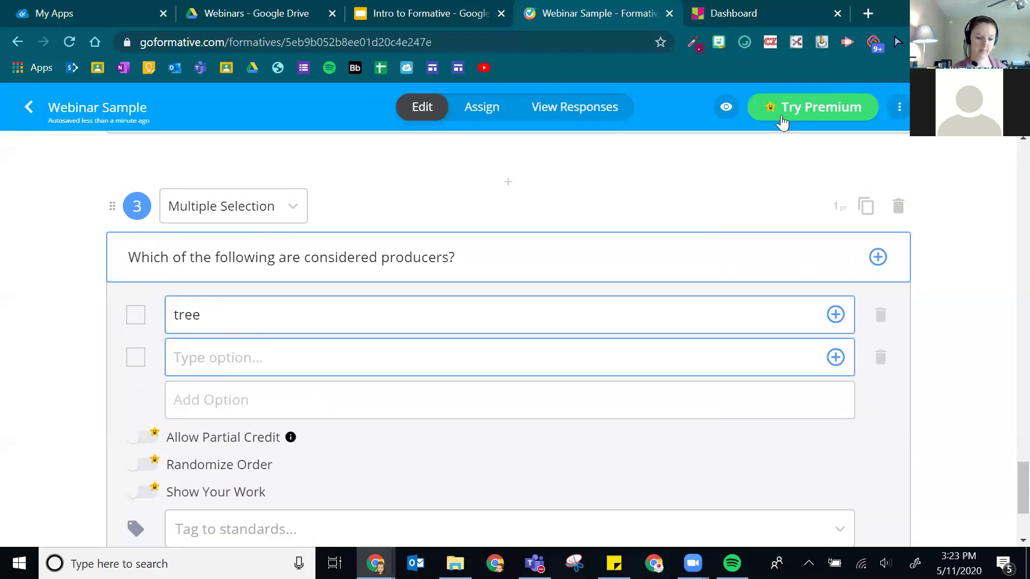
text(chipmunk)
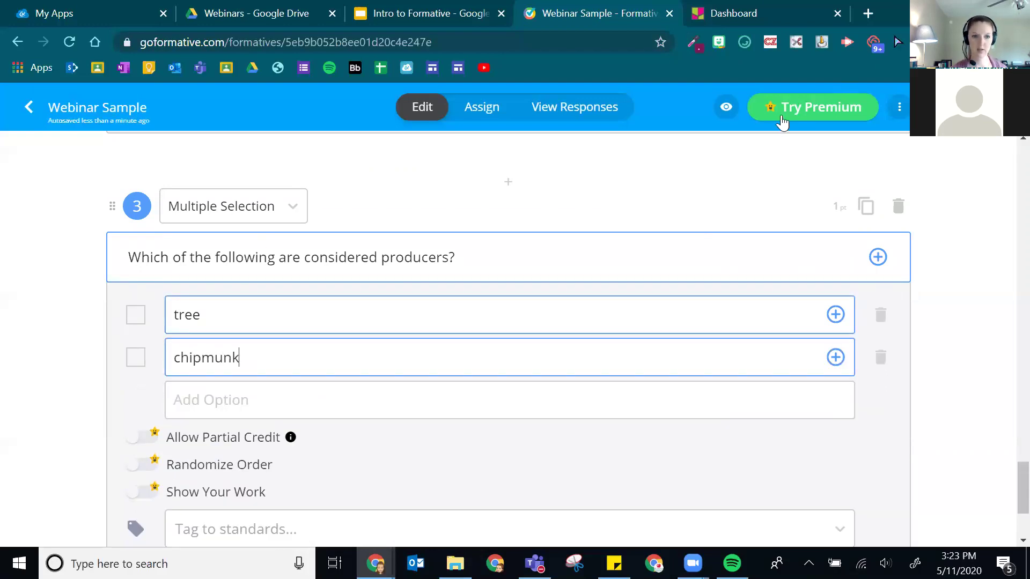
click(201, 399)
text(grass)
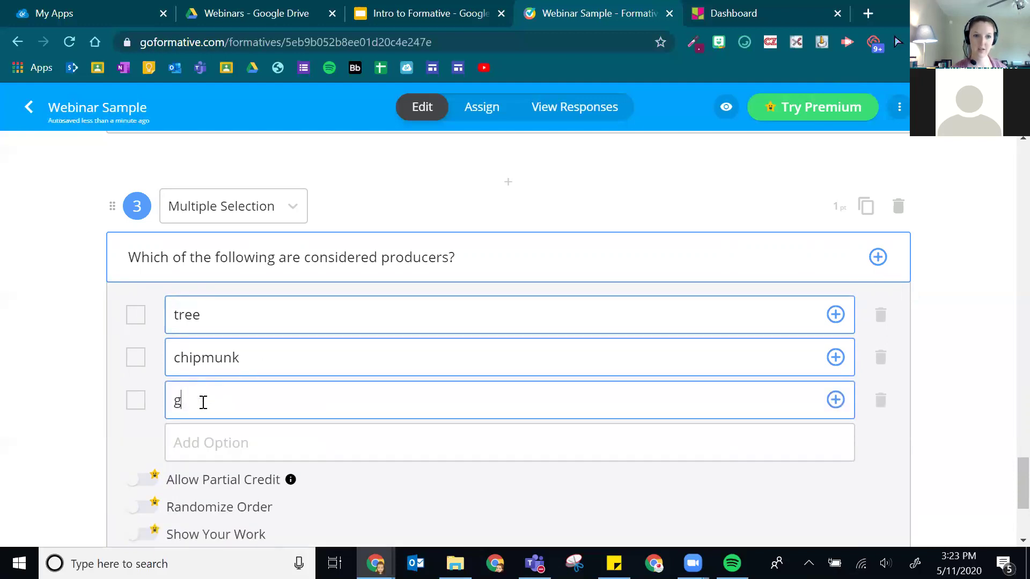
click(182, 451)
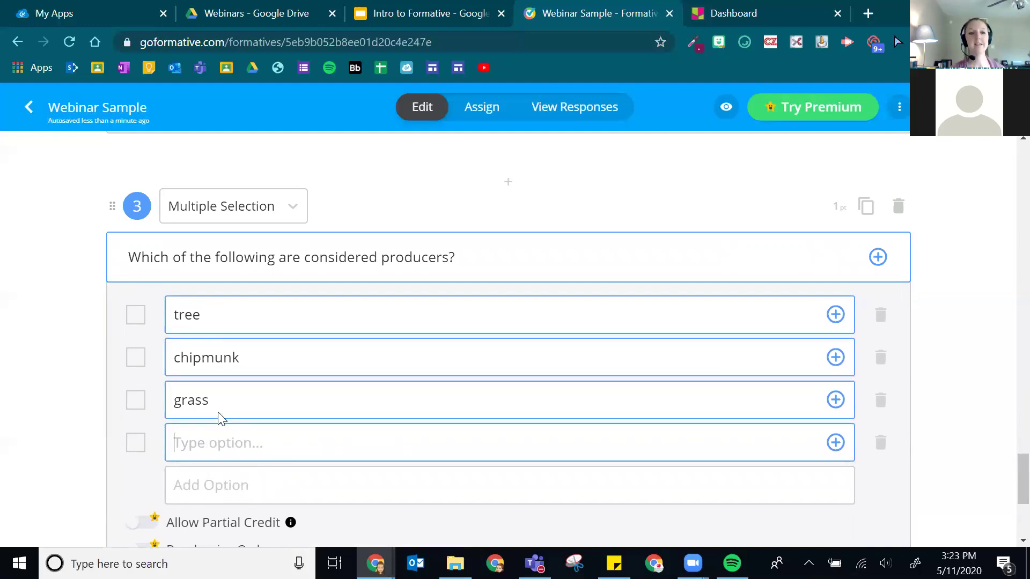
text(bear)
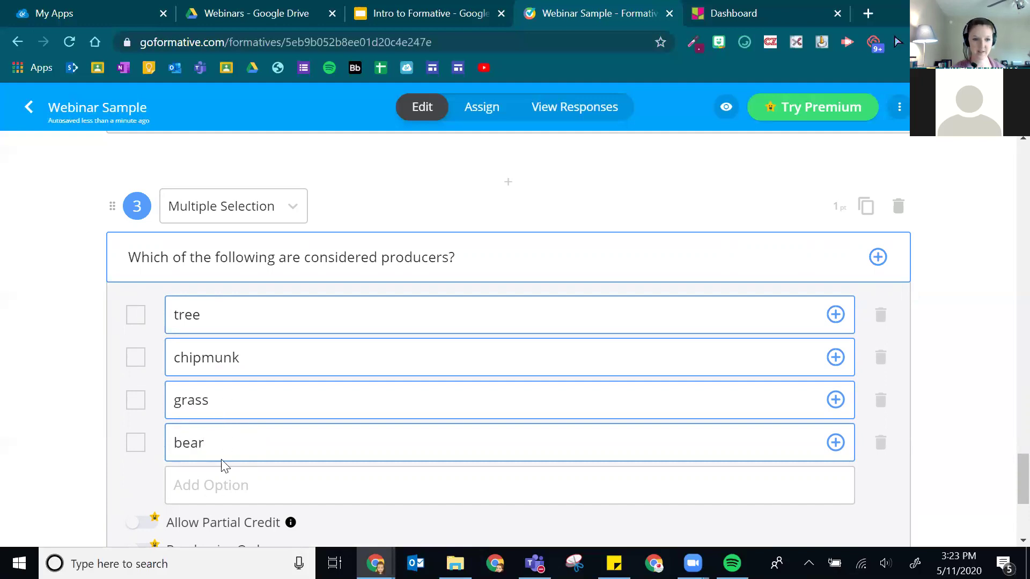
click(218, 488)
scroll(375, 317, down, 3)
scroll(442, 345, up, 2)
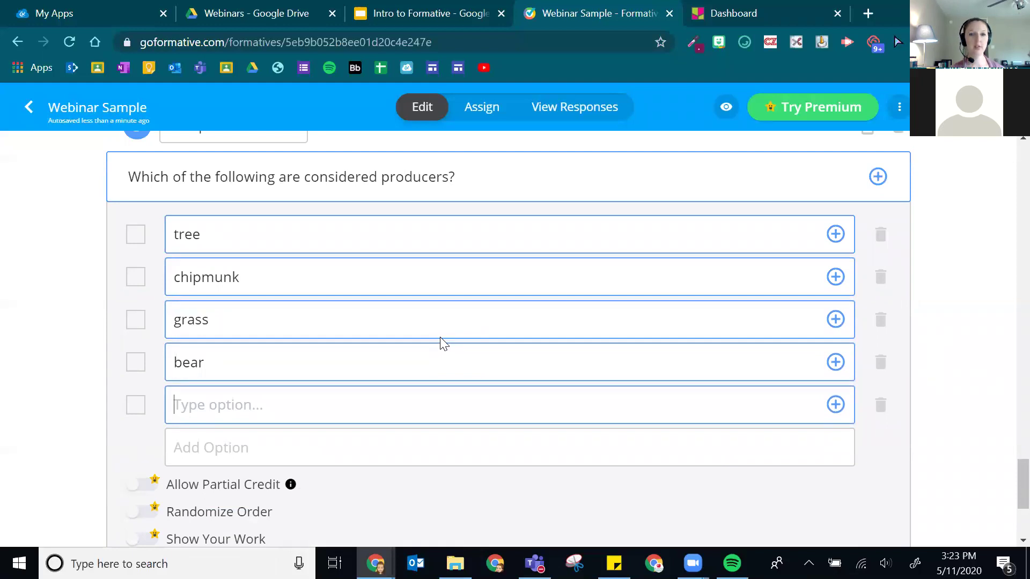
text(plant)
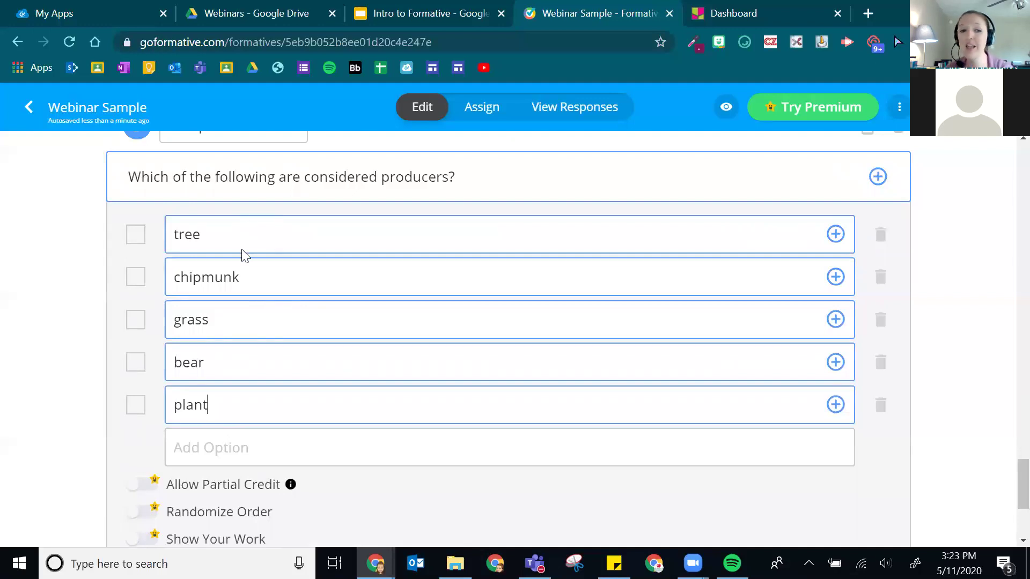
- Mark tree, grass and plant as the correct answers
click(136, 235)
click(142, 329)
click(134, 405)
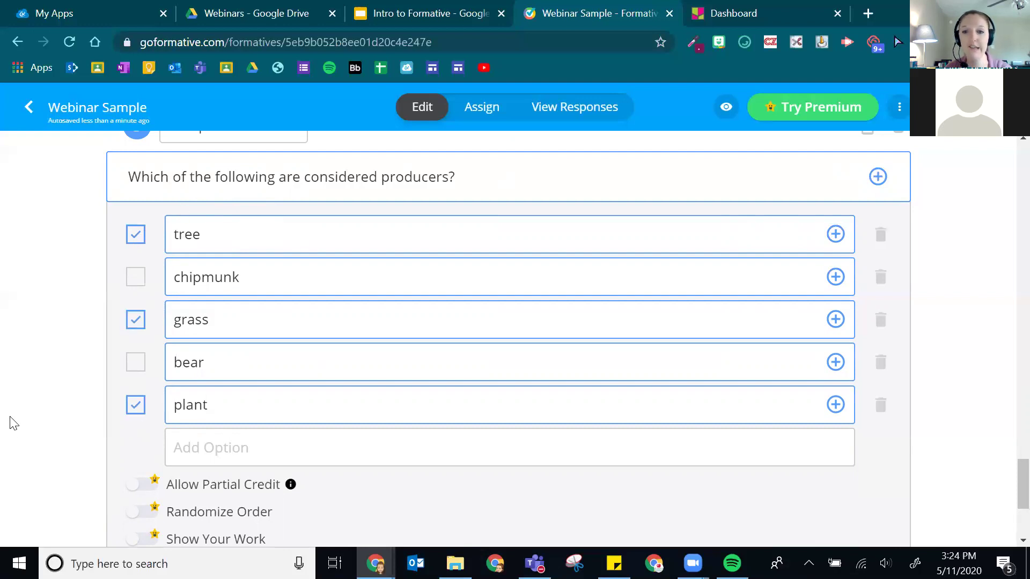
scroll(352, 363, down, 2)
scroll(342, 354, up, 2)
scroll(328, 376, down, 1)
scroll(329, 377, up, 1)
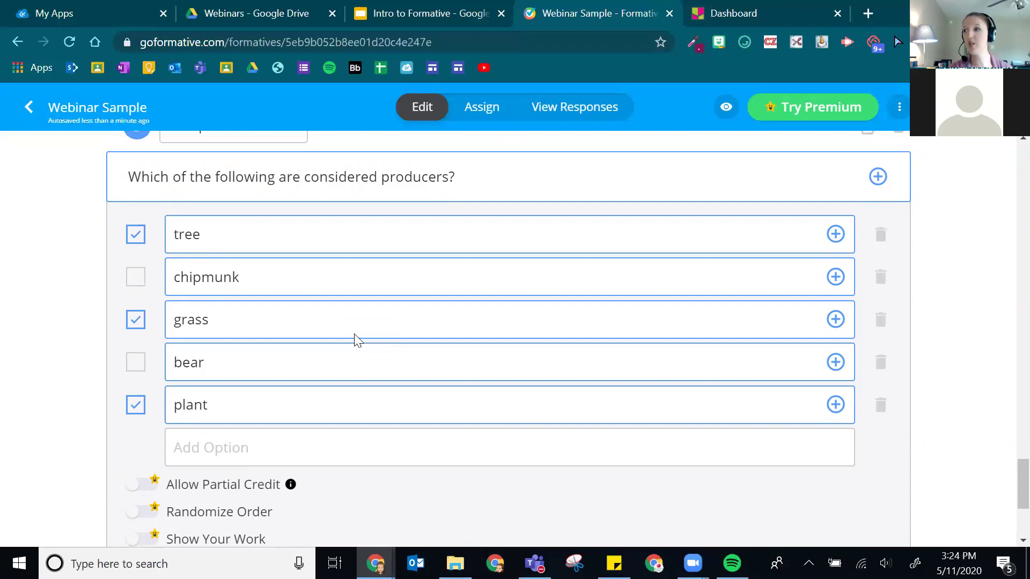
- Review the producers question's options and points, then bring up the add-content menu
double_click(503, 322)
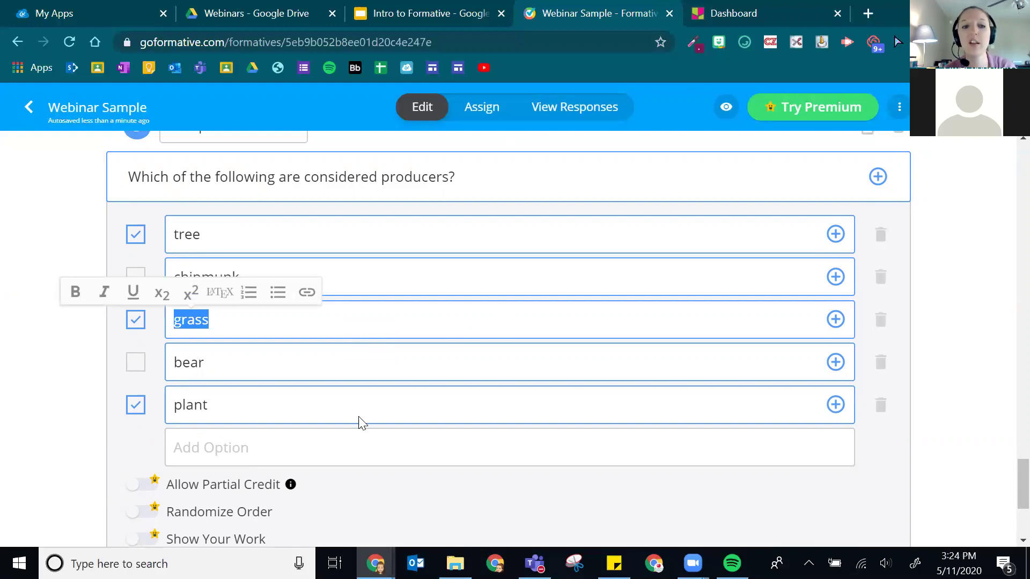
click(401, 492)
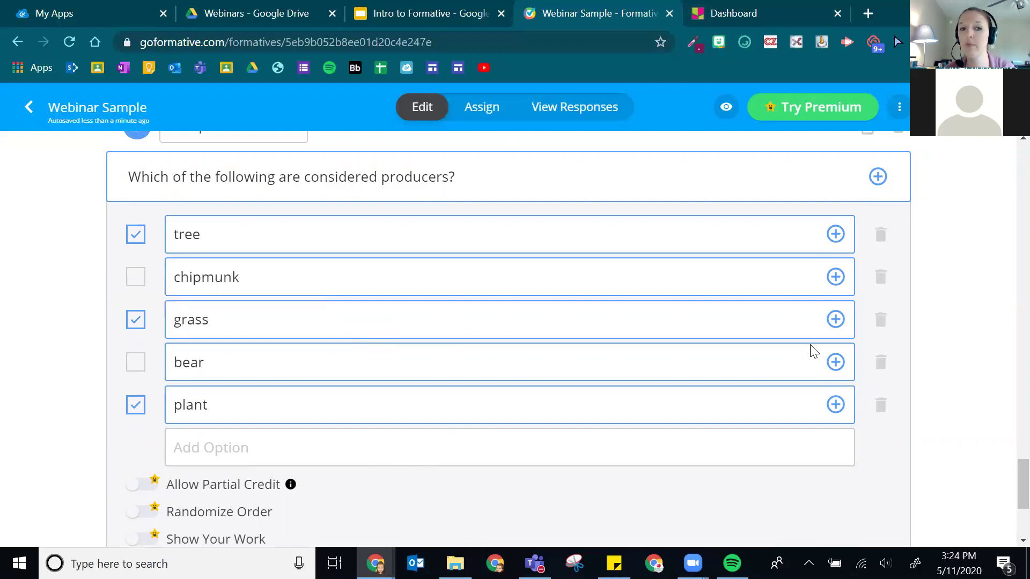
scroll(757, 315, up, 3)
click(838, 288)
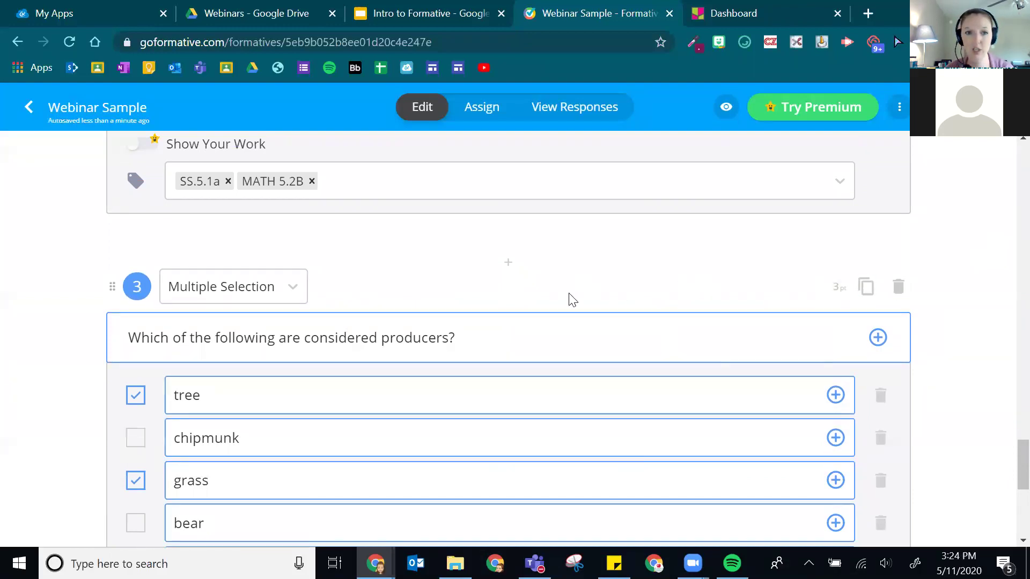
scroll(319, 293, down, 7)
scroll(319, 294, up, 3)
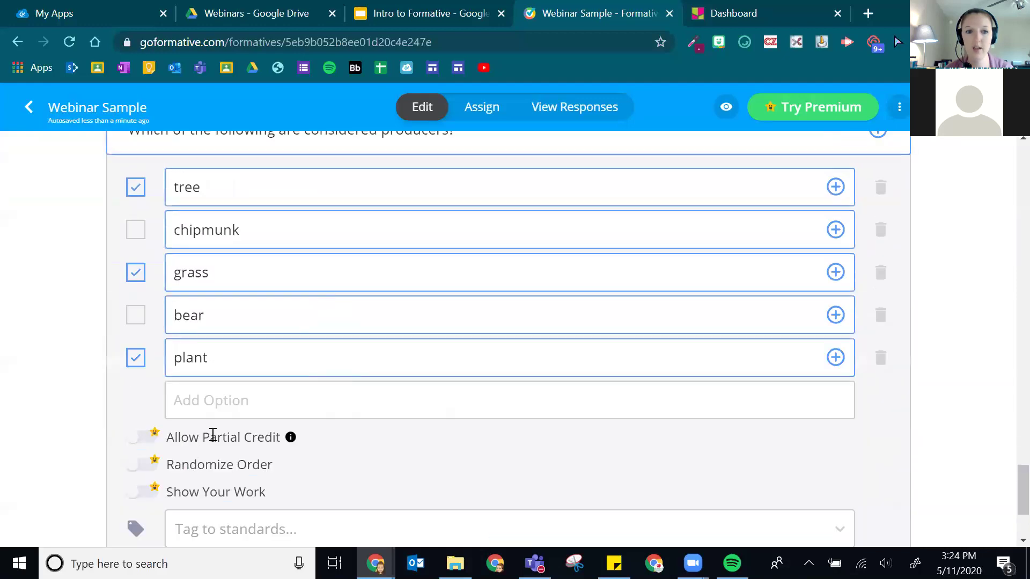
scroll(212, 432, down, 2)
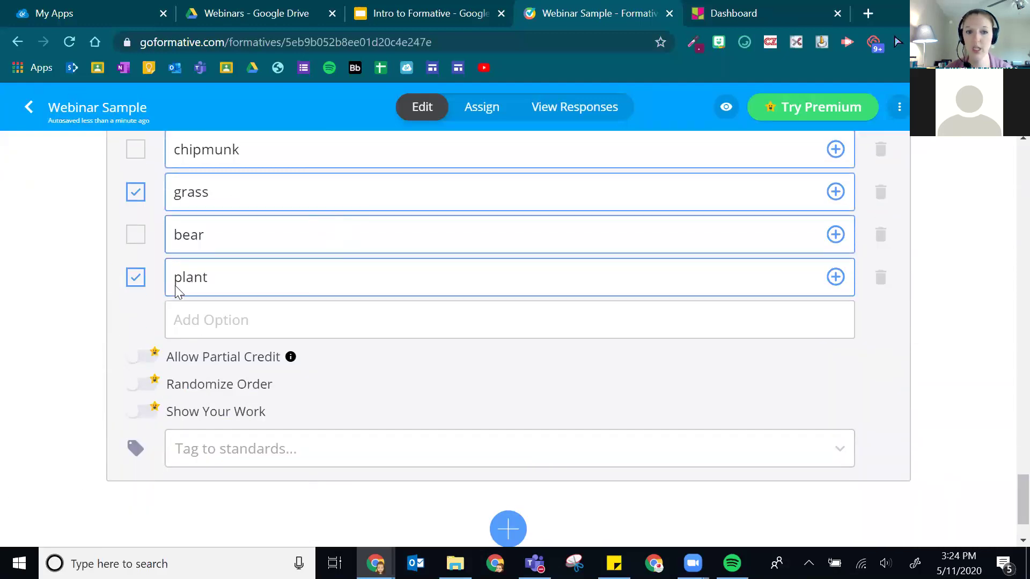
scroll(636, 308, down, 2)
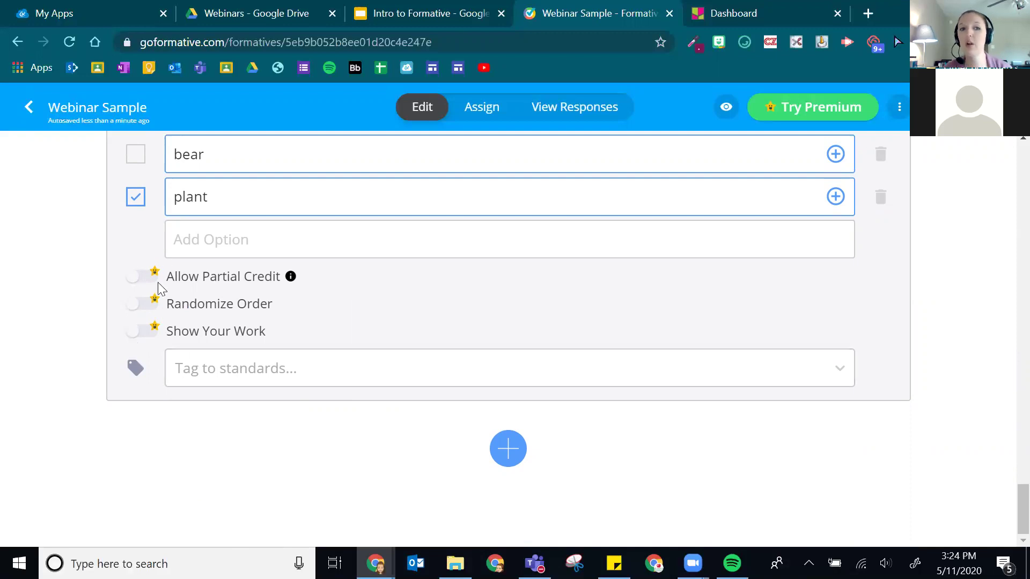
scroll(482, 290, up, 3)
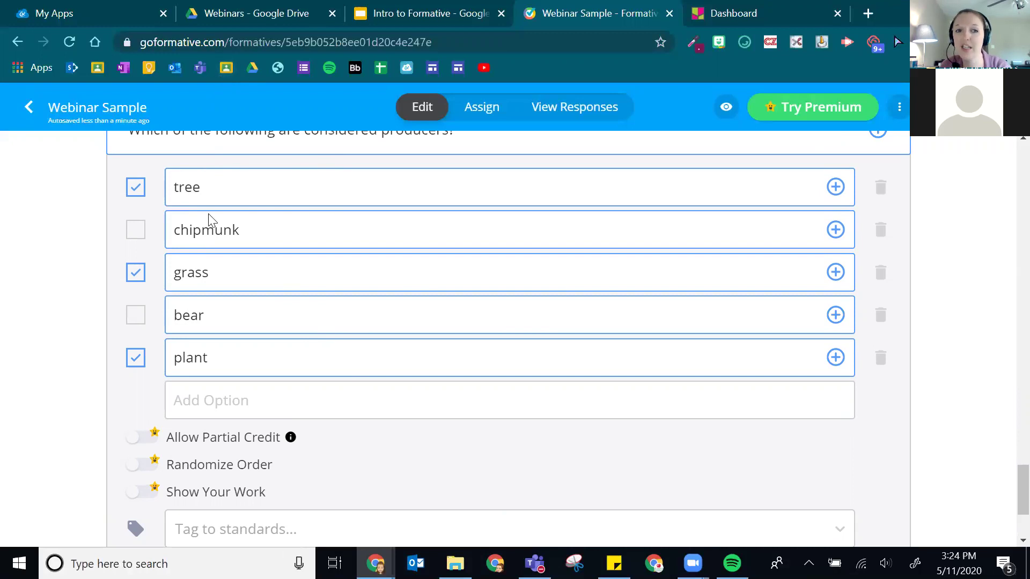
scroll(353, 439, down, 3)
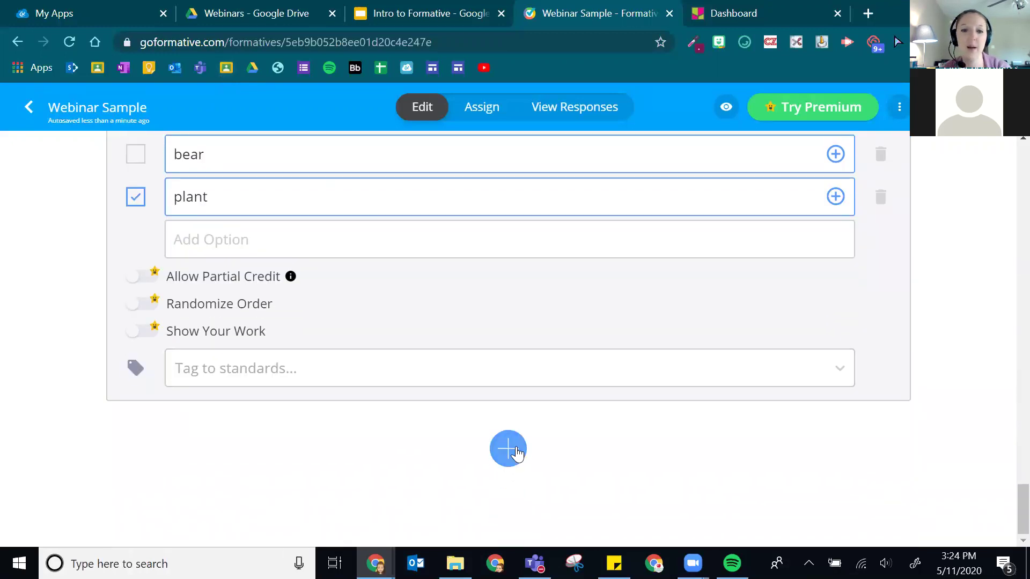
click(514, 456)
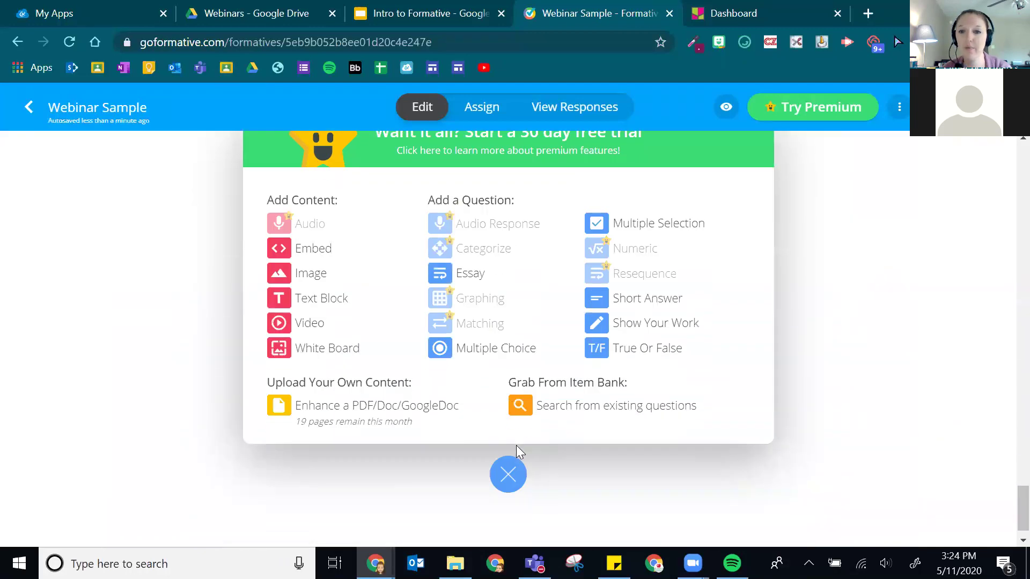
- Add a Short Answer question '12 x 6 =' with 72 as the correct answer
click(663, 299)
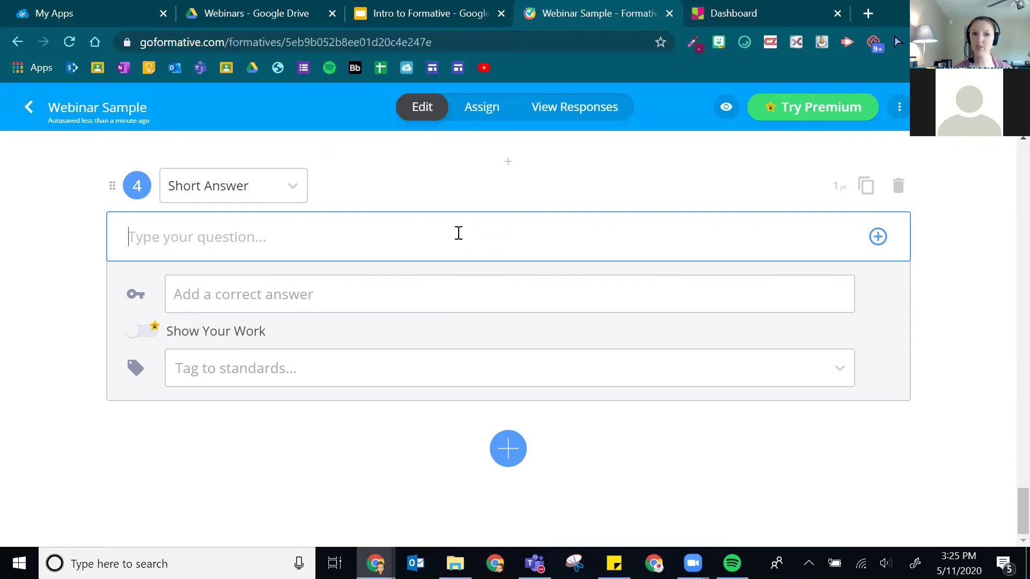
scroll(329, 240, up, 1)
scroll(338, 227, down, 1)
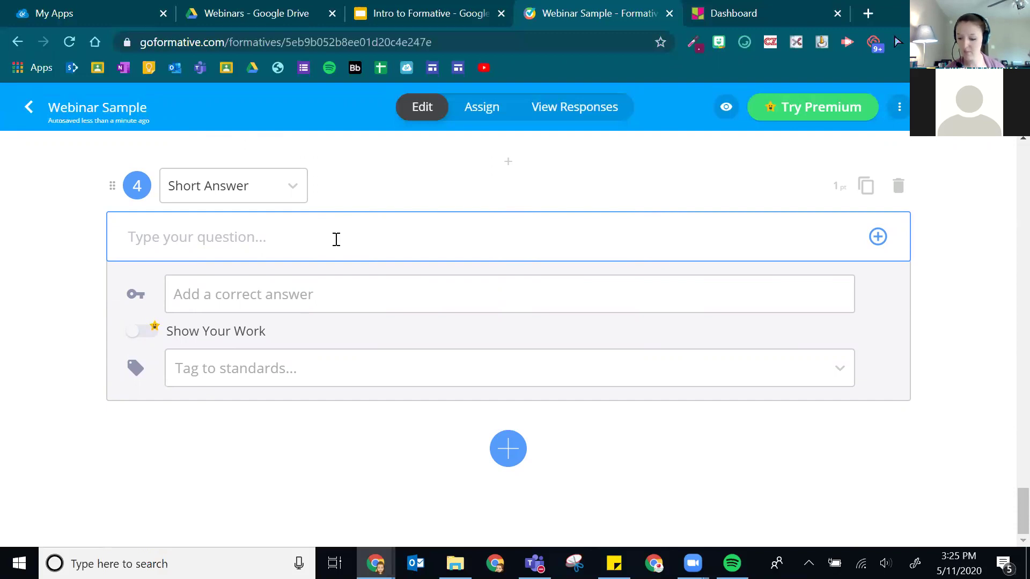
text(12 x )
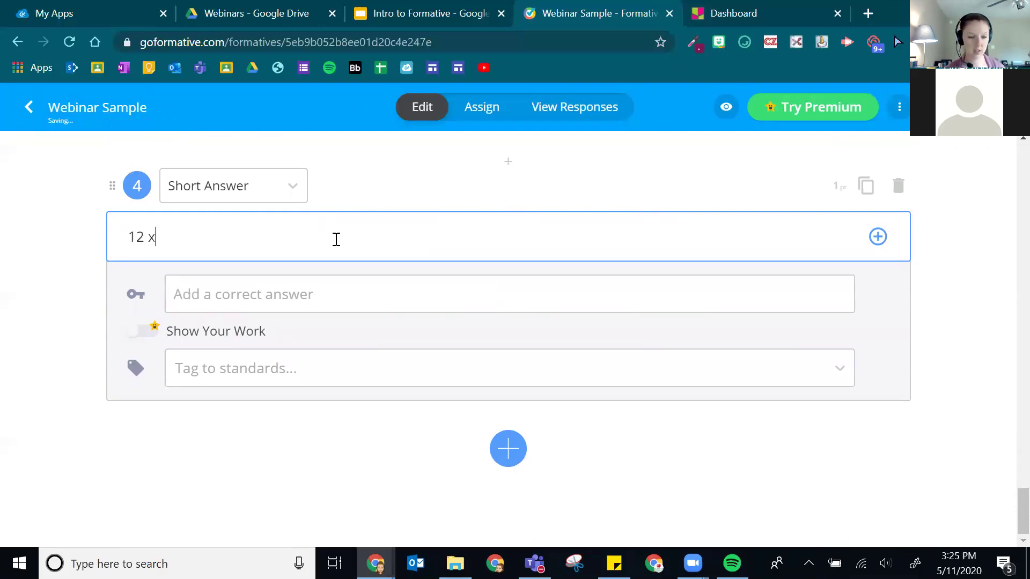
text(6)
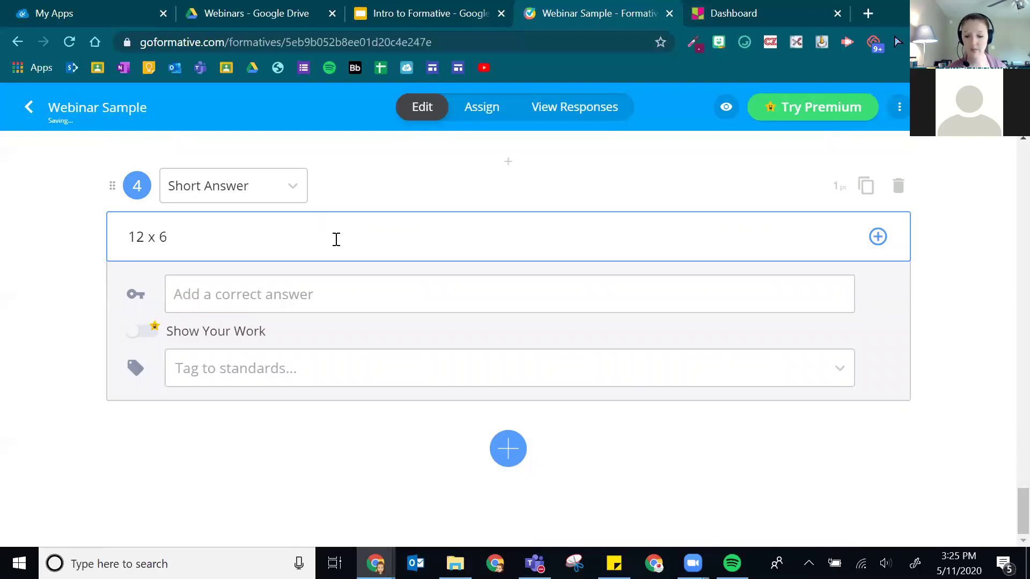
text( =)
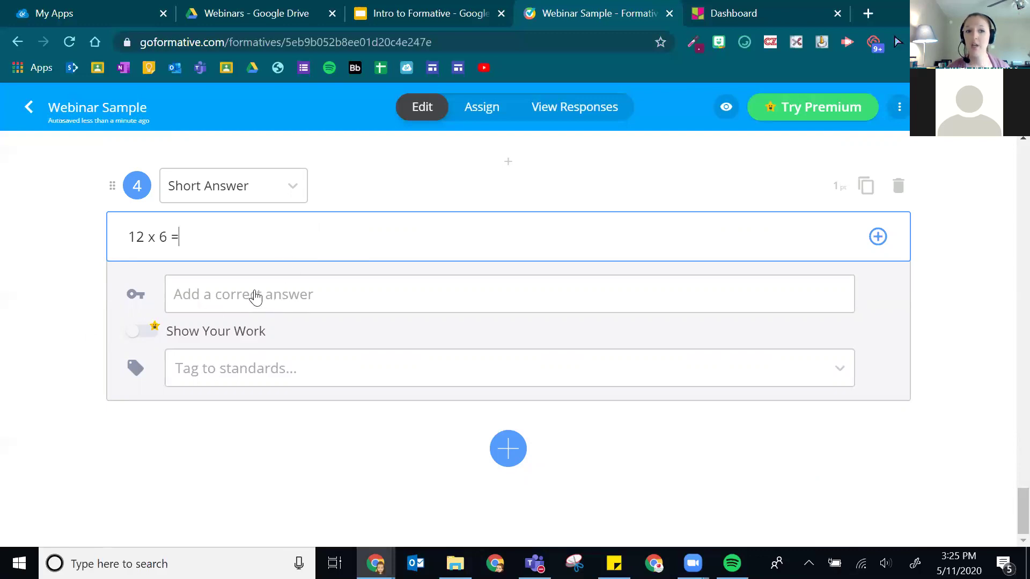
click(248, 303)
text(72)
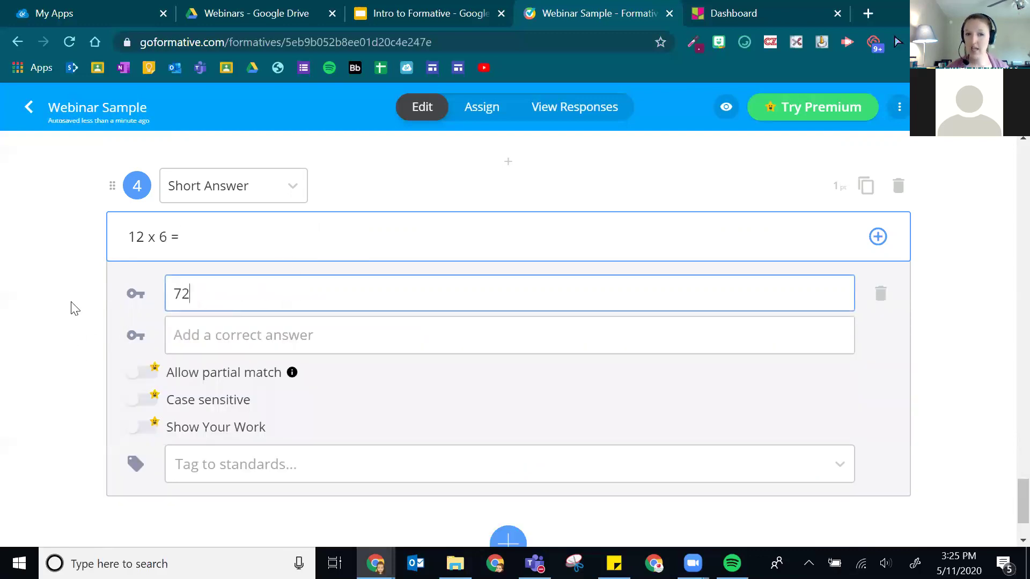
triple_click(63, 372)
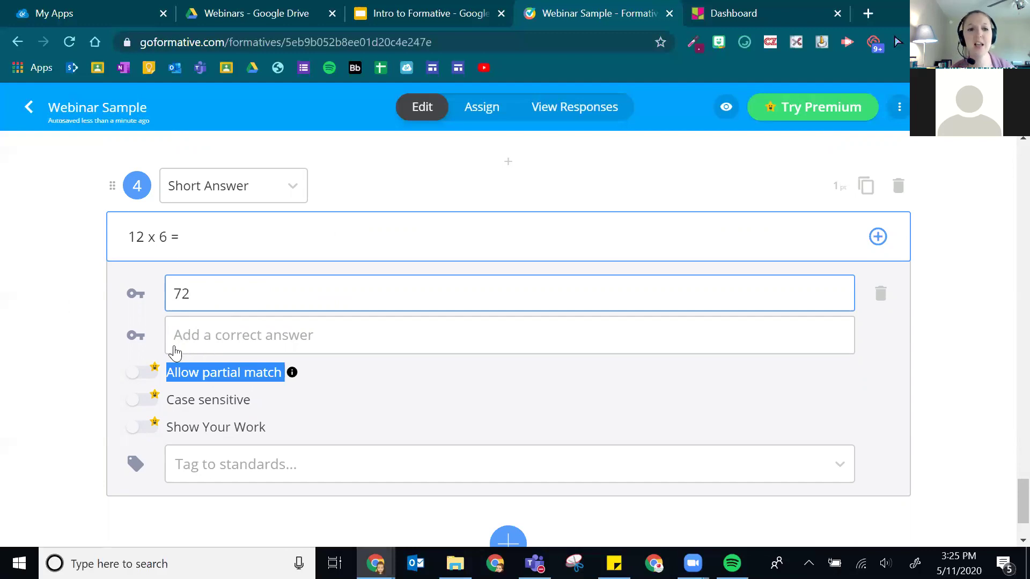
- Leave question 4 with two accepted answers of 72 and bring up the add menu
click(181, 294)
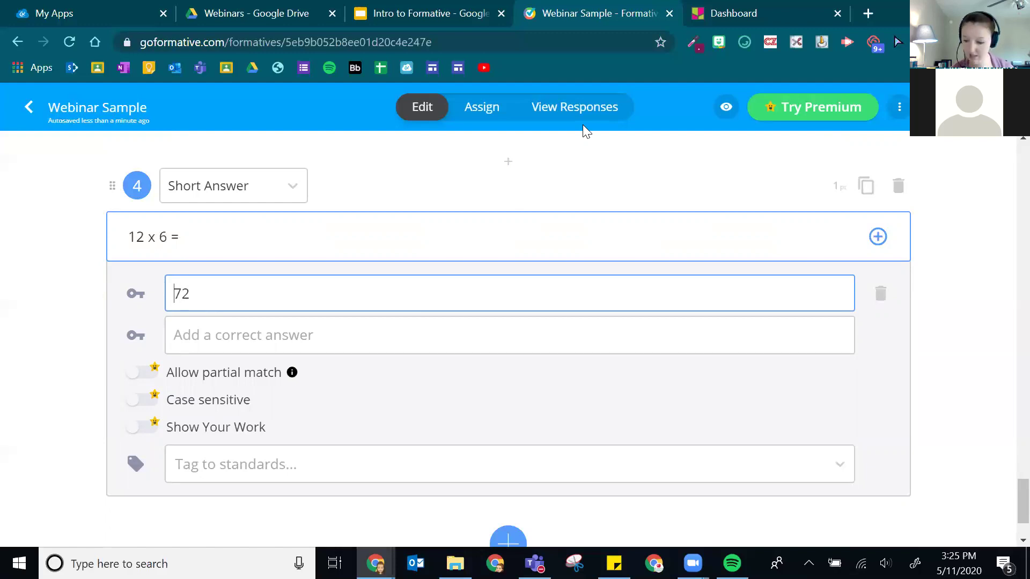
text(0.)
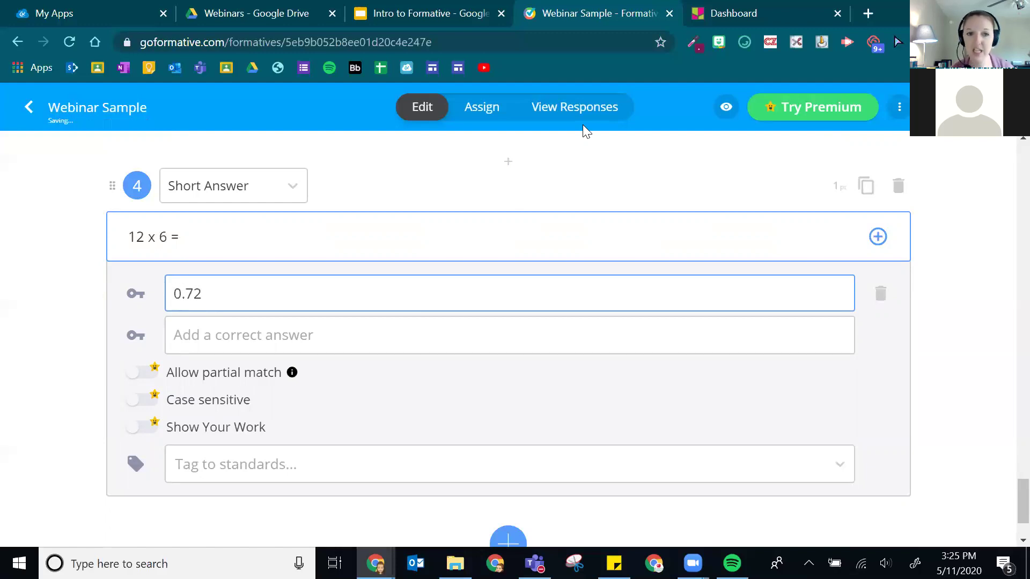
click(276, 346)
text(.72)
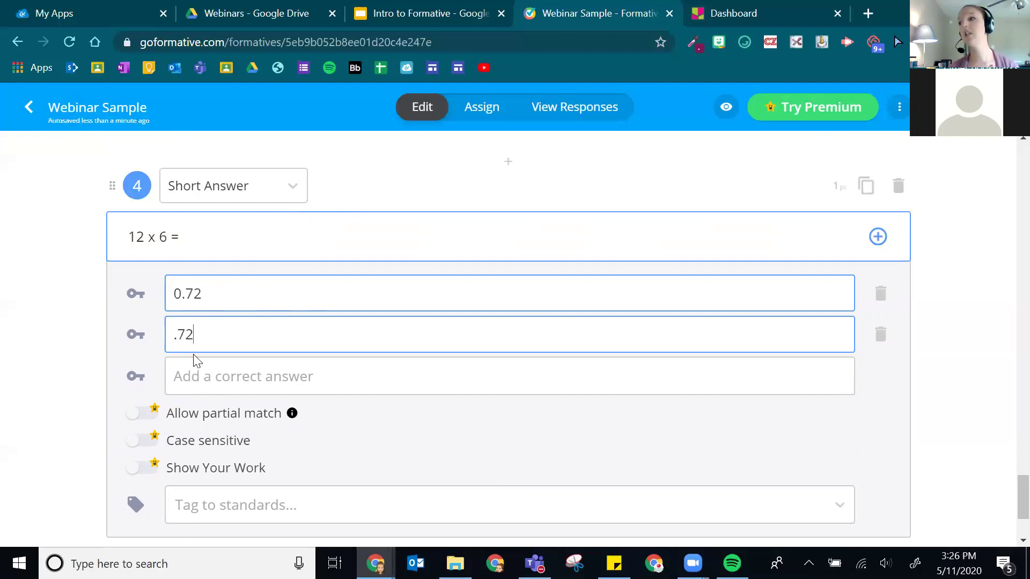
drag(186, 295, 159, 299)
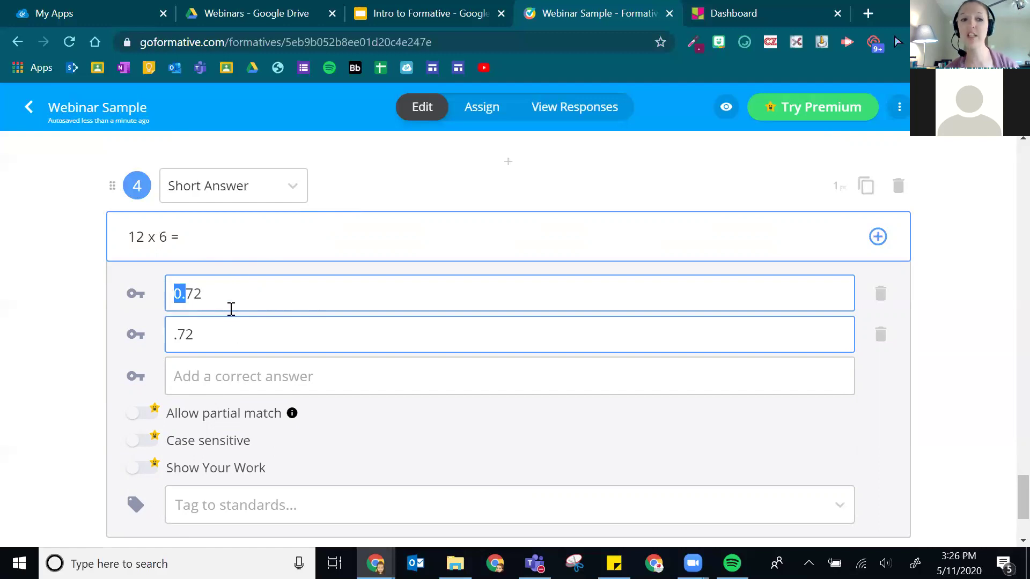
key(BackSpace)
click(179, 336)
key(BackSpace)
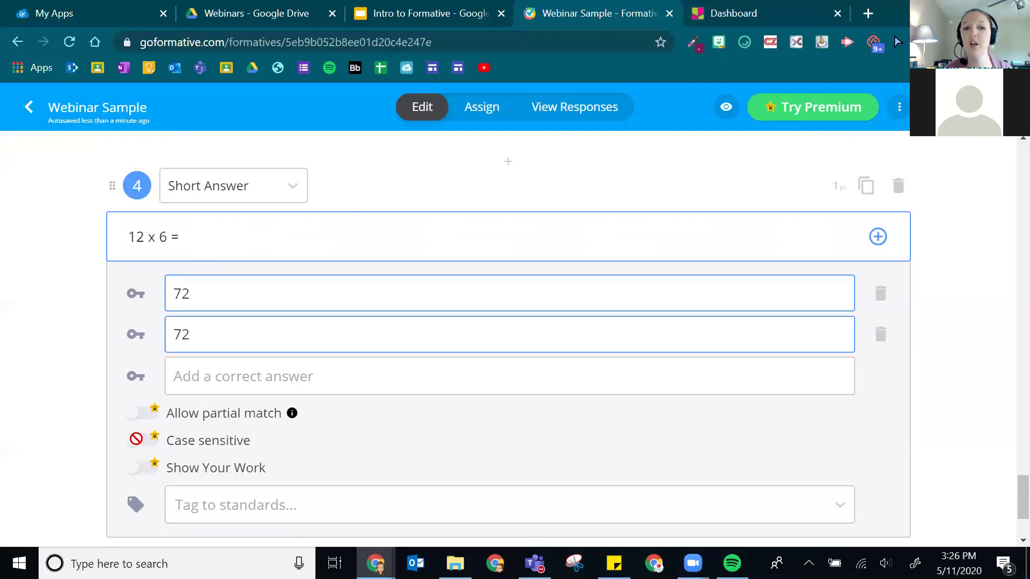
right_click(134, 396)
click(70, 438)
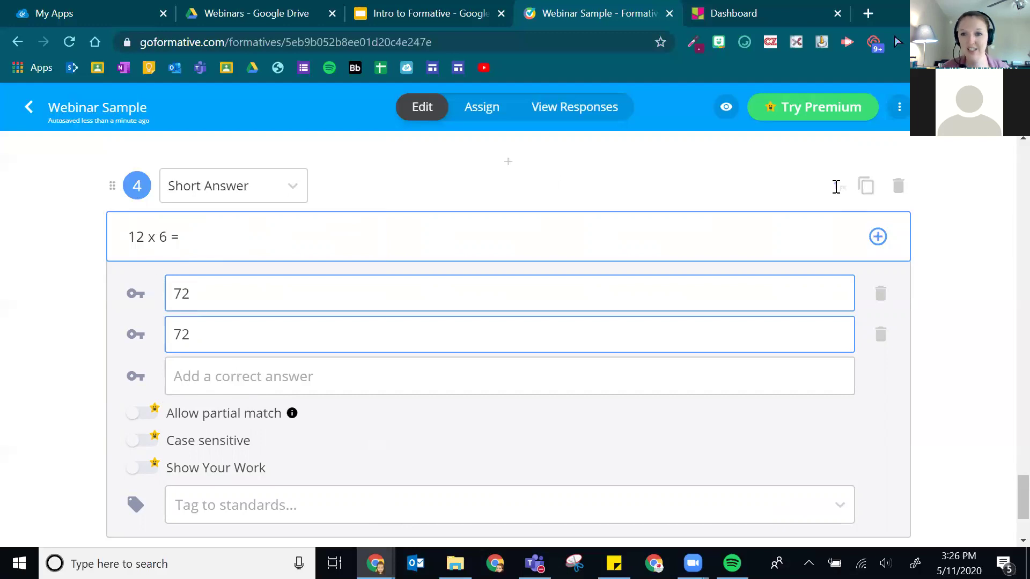
scroll(140, 357, down, 3)
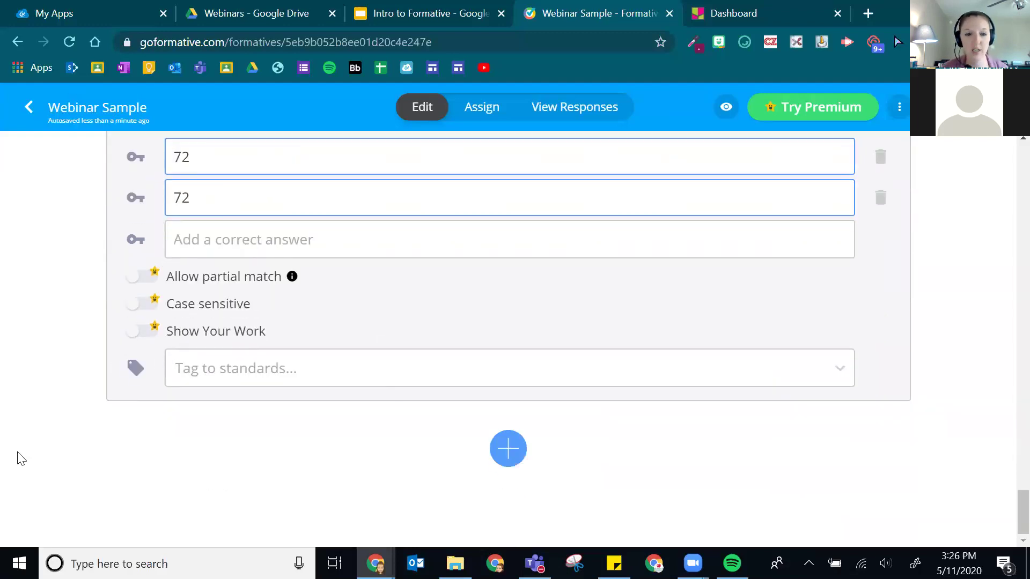
click(516, 455)
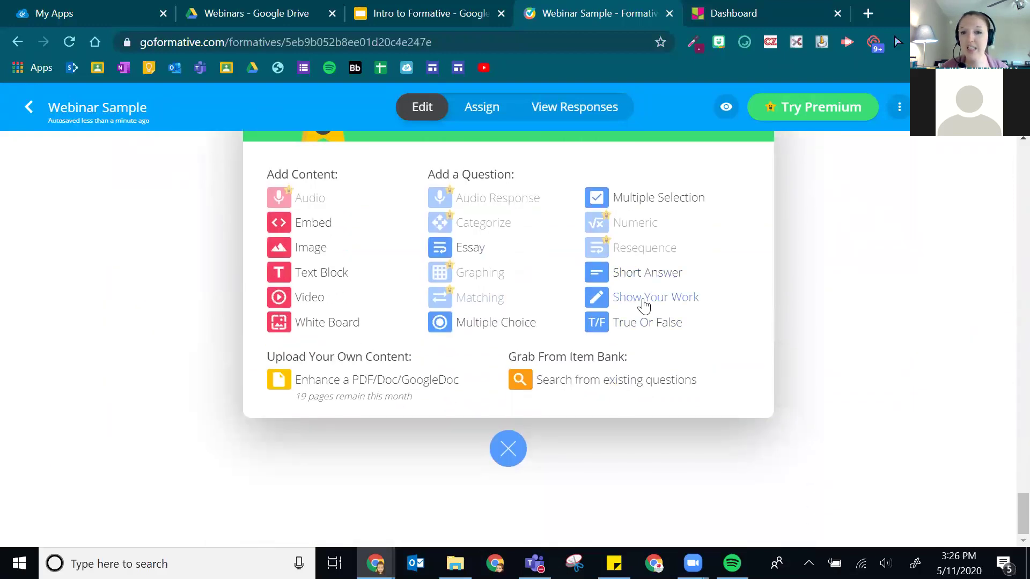
- Add a Show Your Work question prompting 'Draw a model of the water cycle. Be sure to include'
scroll(147, 356, up, 7)
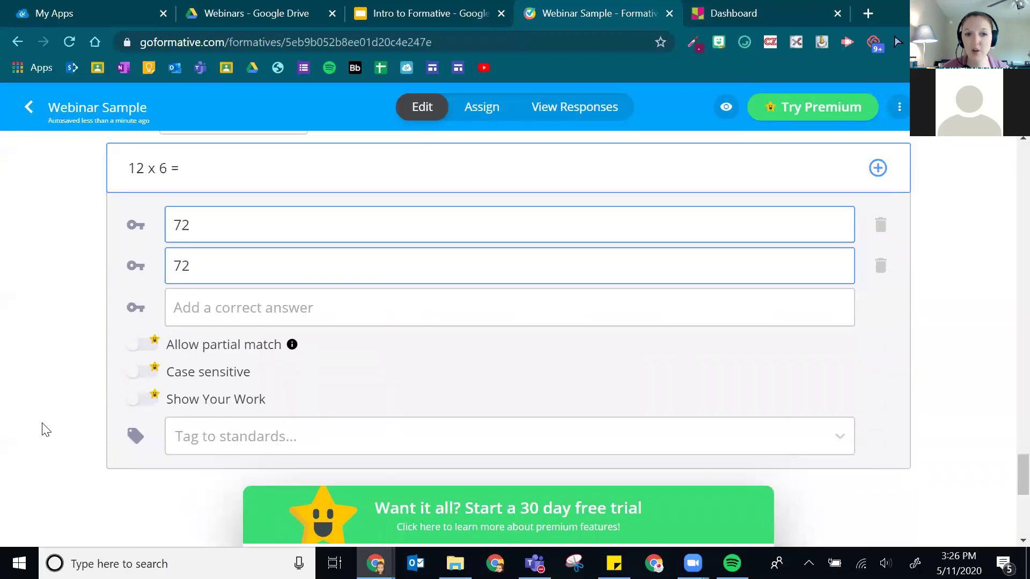
scroll(214, 461, down, 5)
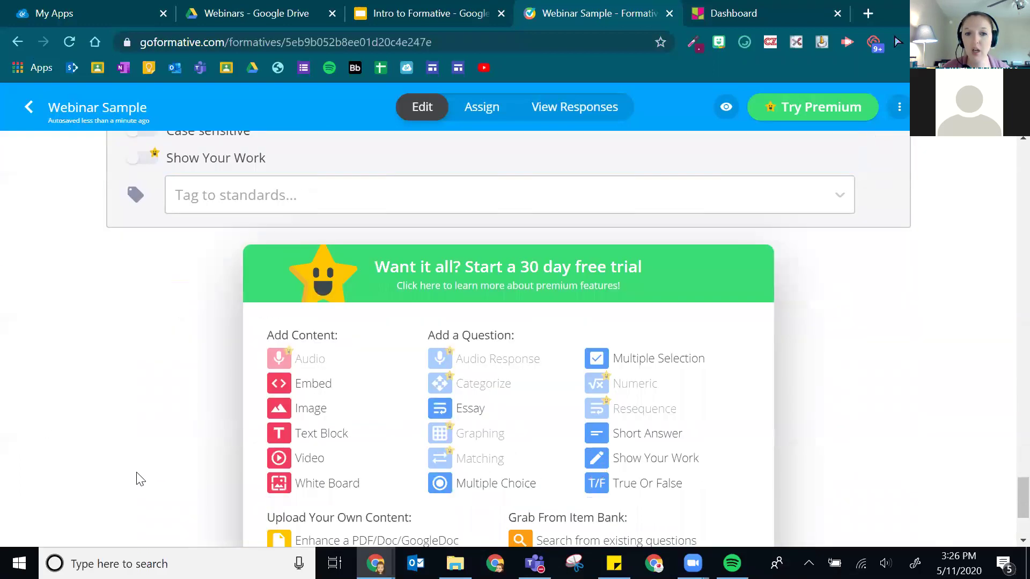
click(674, 459)
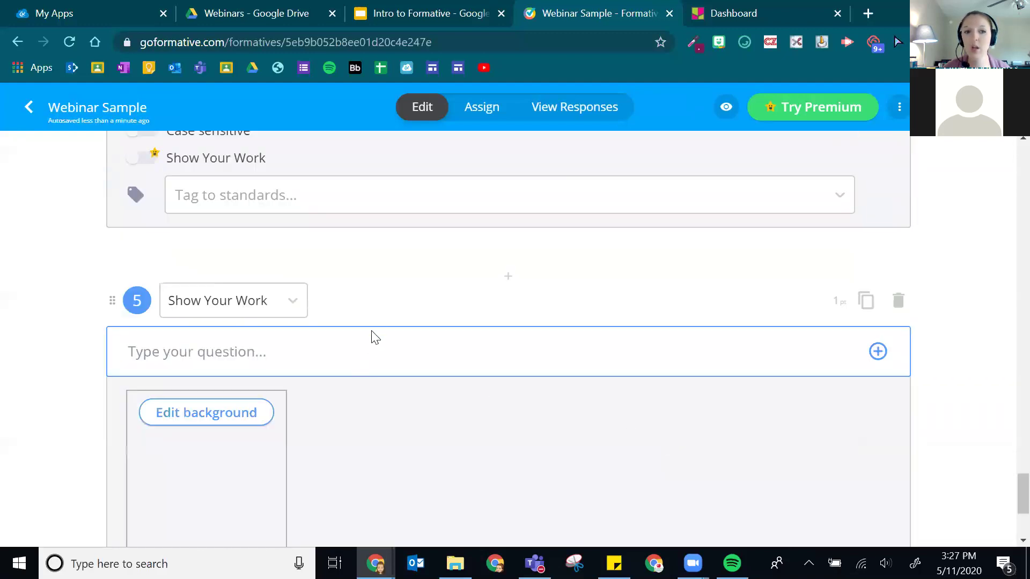
scroll(225, 300, down, 1)
click(219, 276)
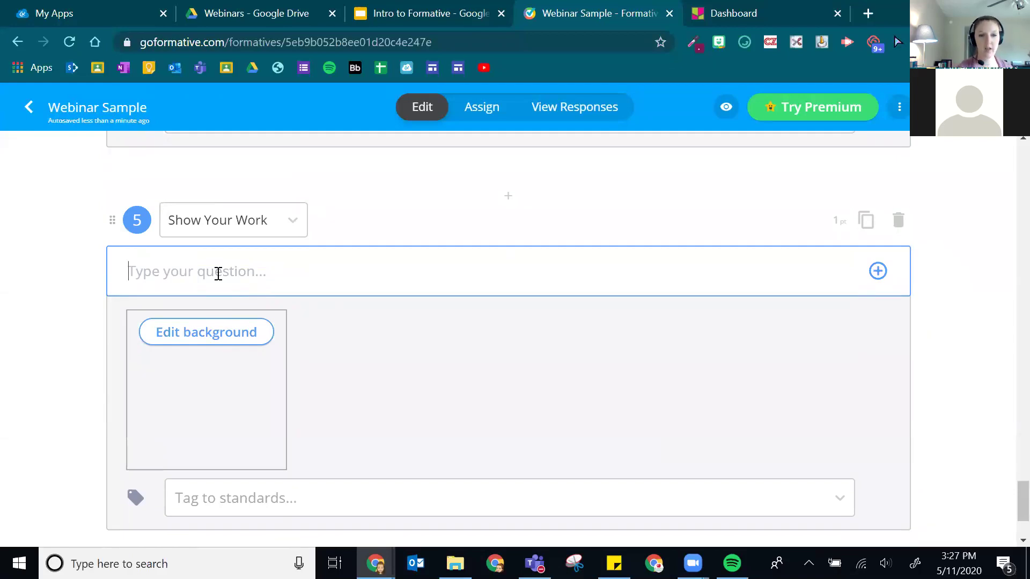
text(Draw a mo)
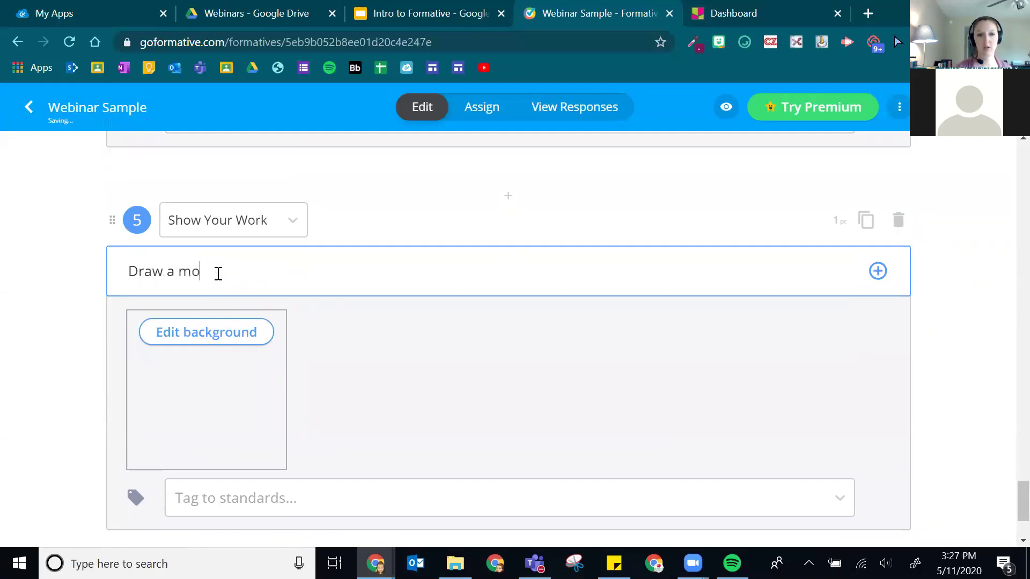
text(del of the water)
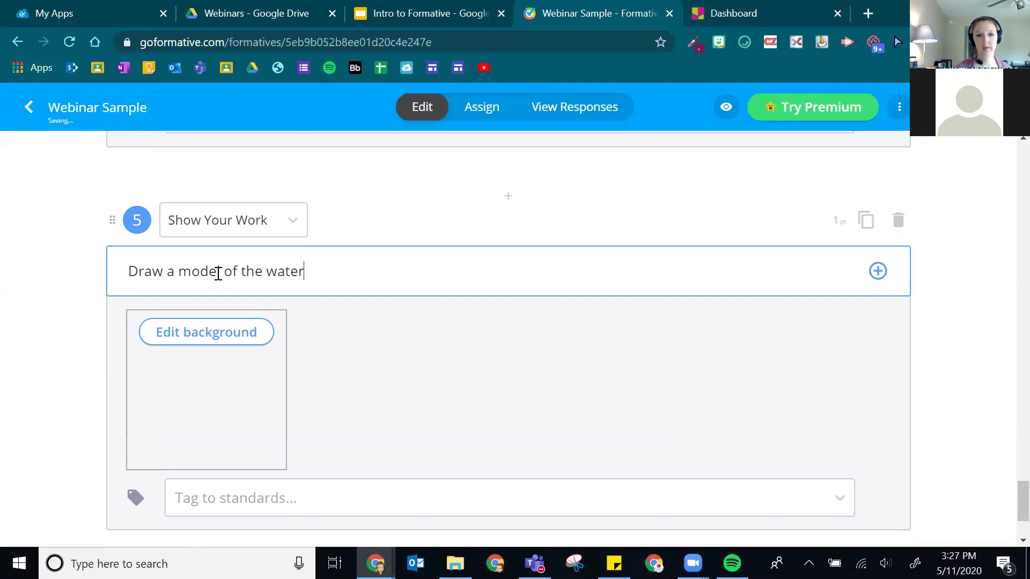
text( cycle. Be)
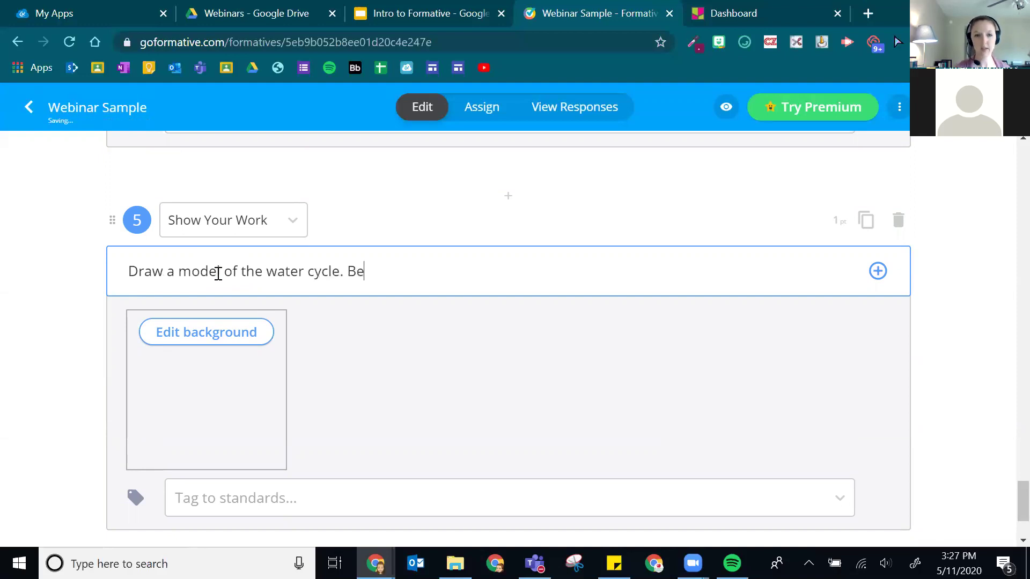
text( sure to include )
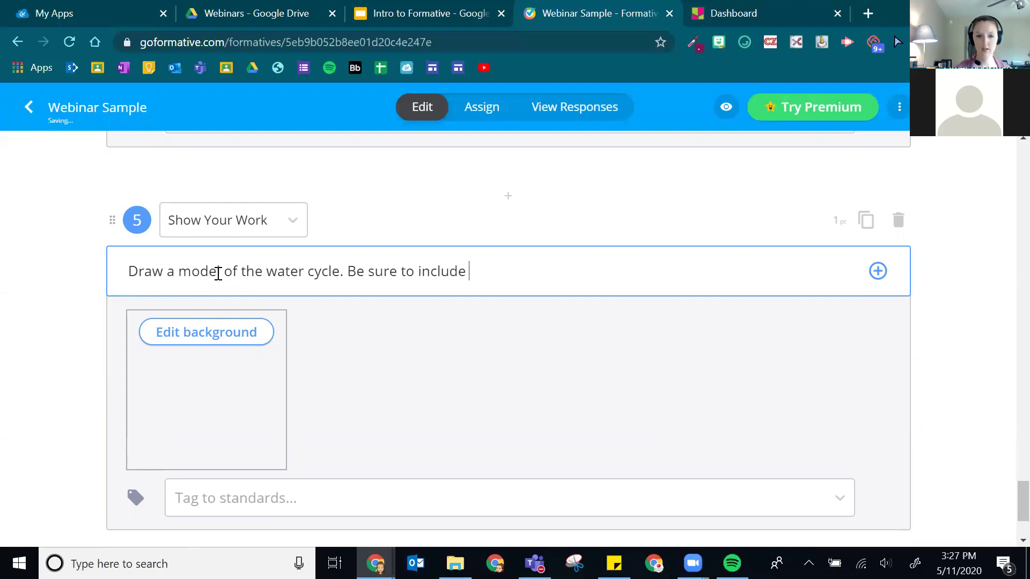
text(...)
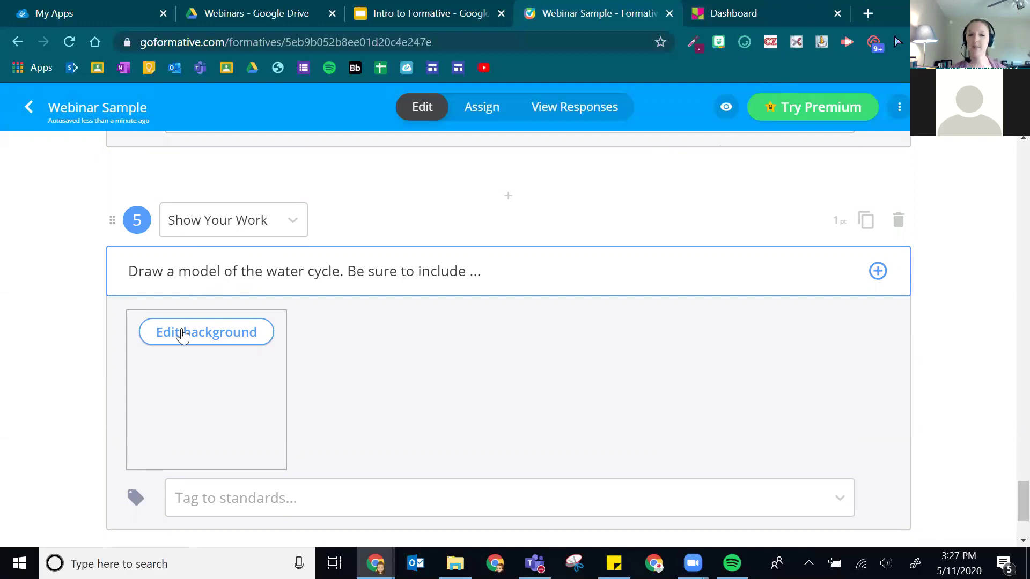
- Label the drawing canvas background 'Evaporation' and 'Condensation' at top-left, then close the canvas
click(232, 346)
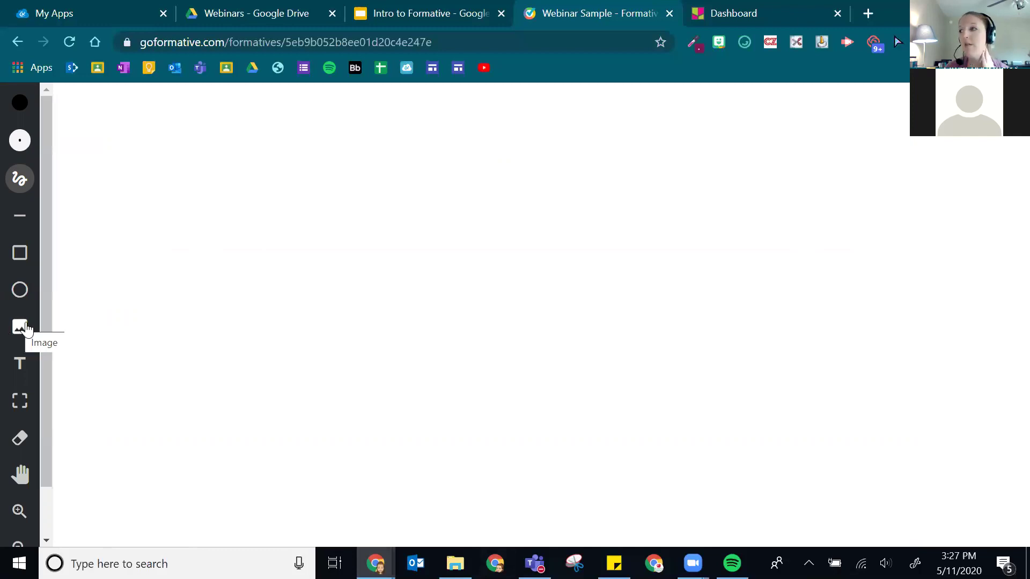
click(20, 366)
click(111, 121)
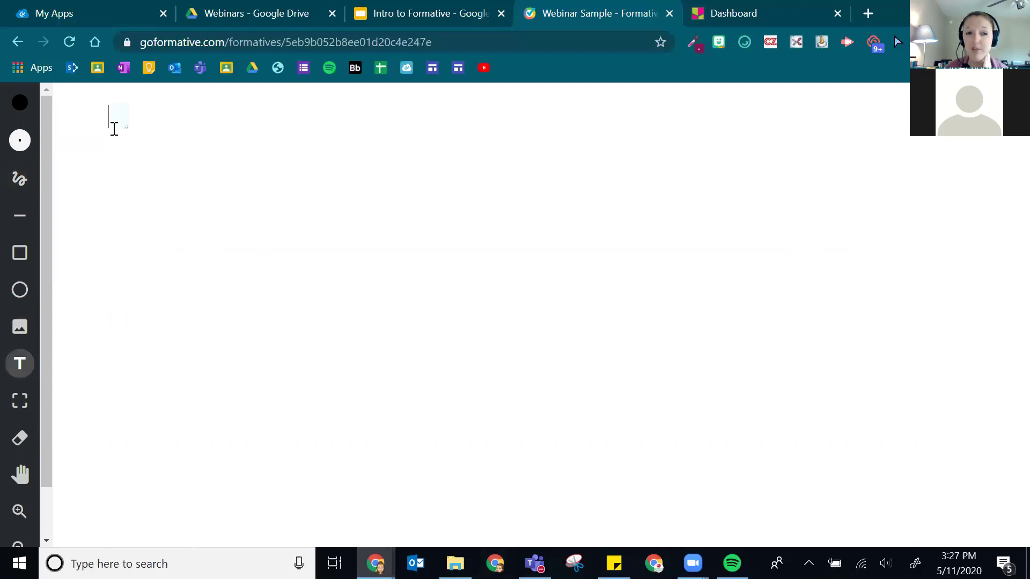
text(Evaporation)
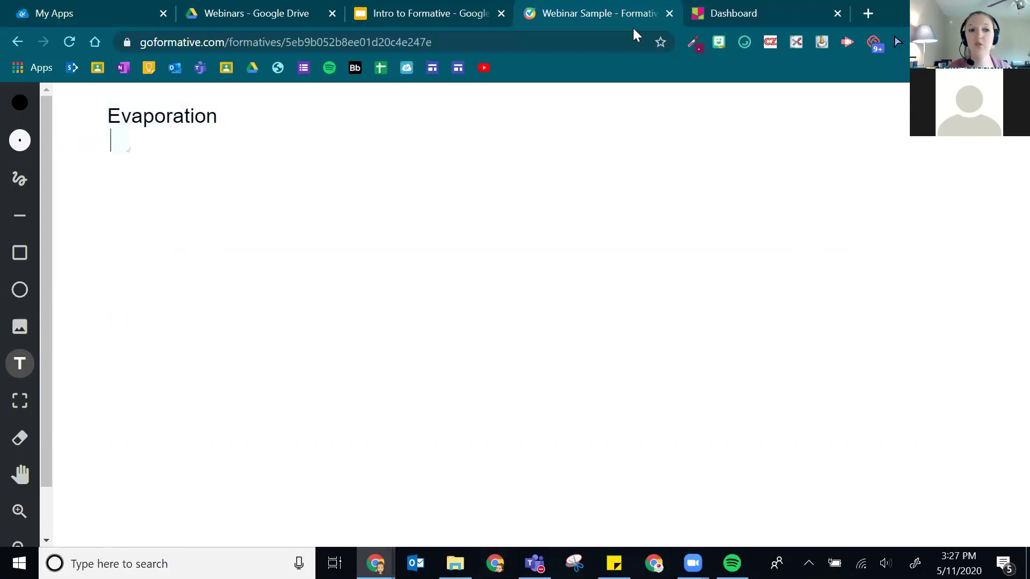
text(Condensation)
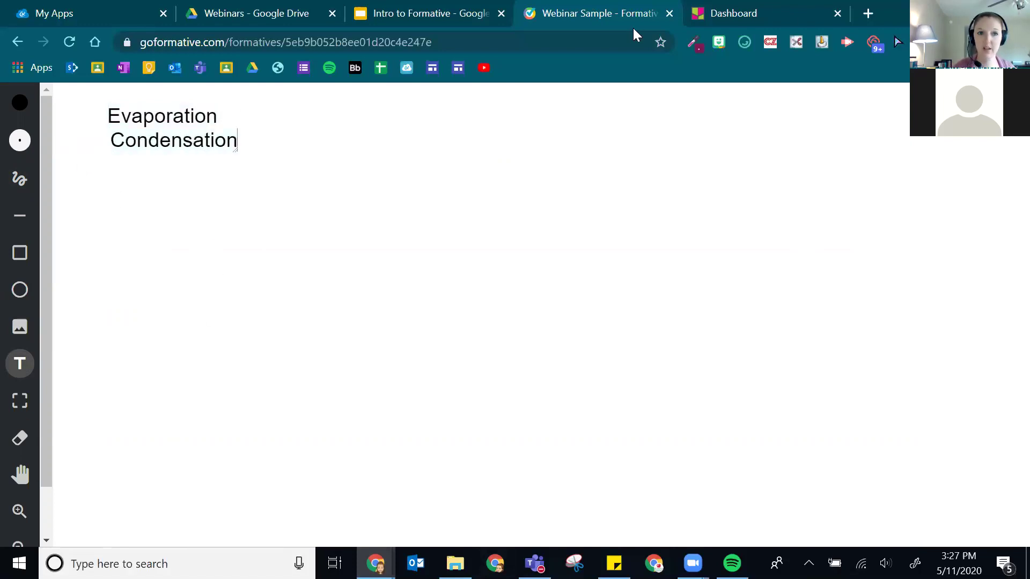
key(BackSpace)
text(nn)
key(BackSpace)
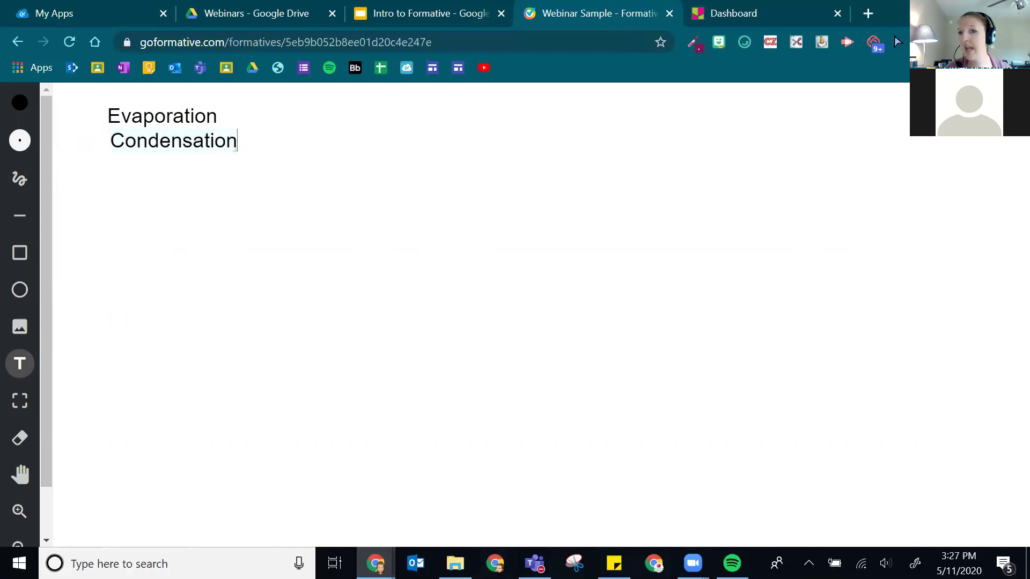
key(Escape)
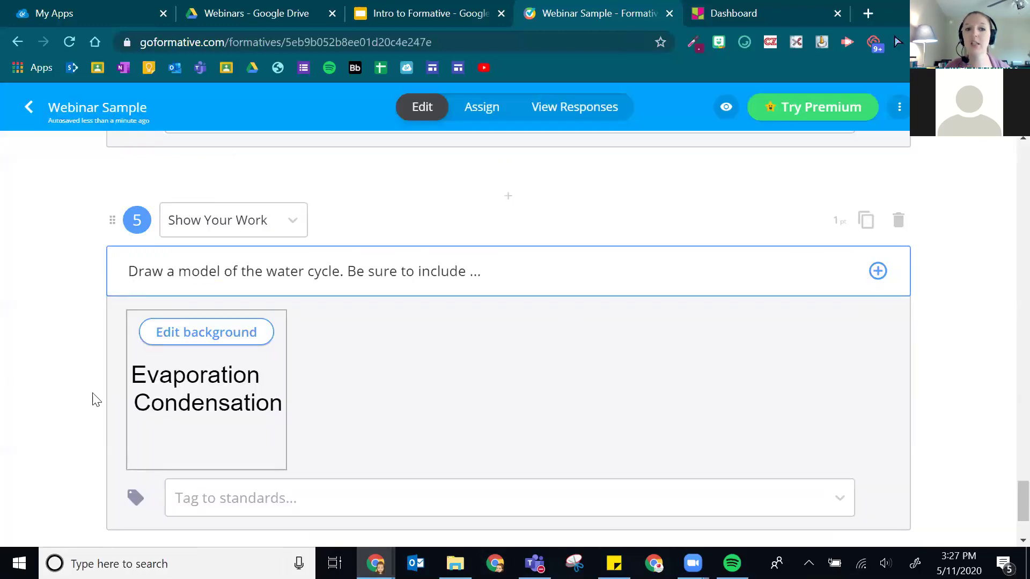
click(164, 338)
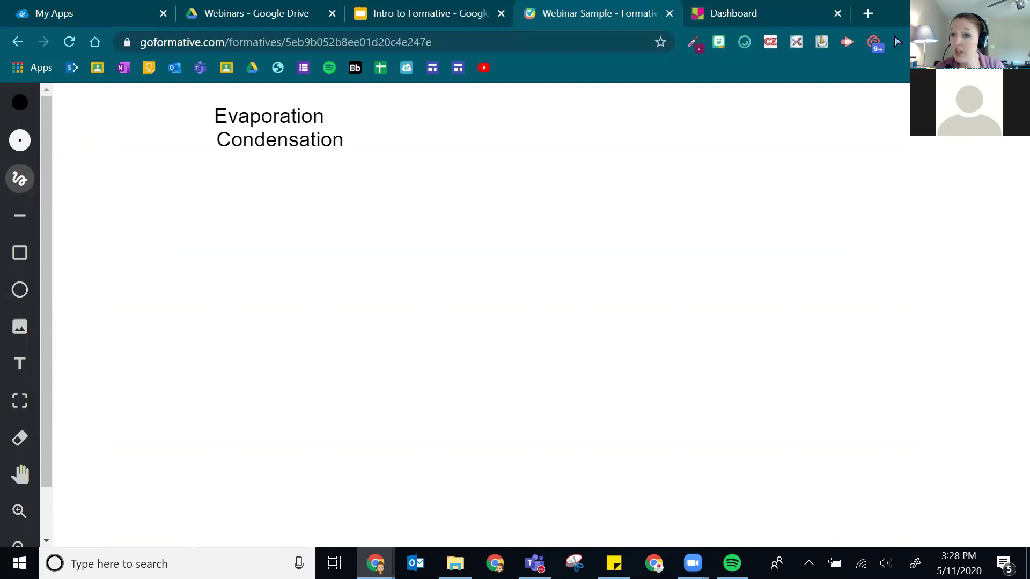
key(Escape)
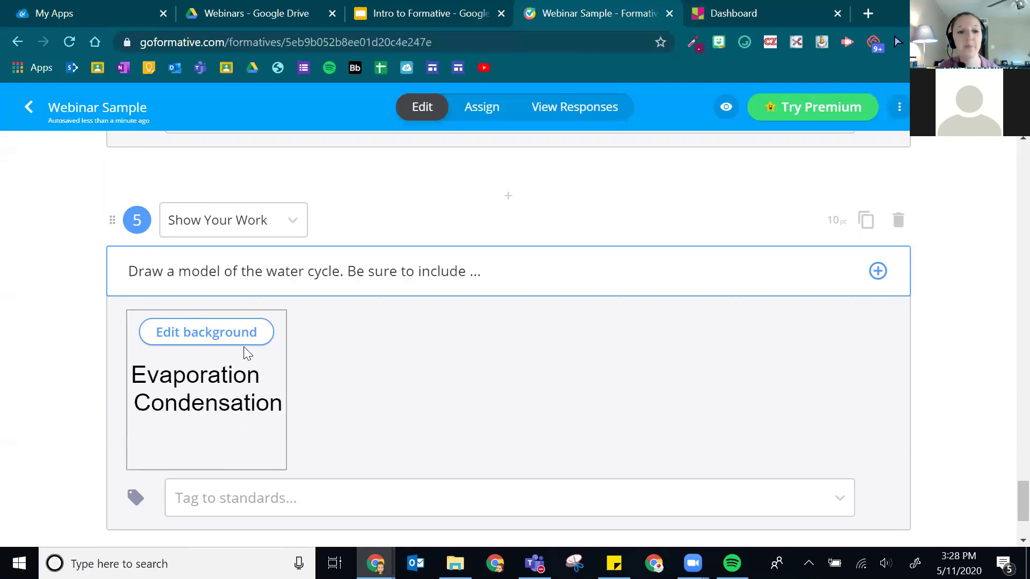
scroll(256, 344, down, 2)
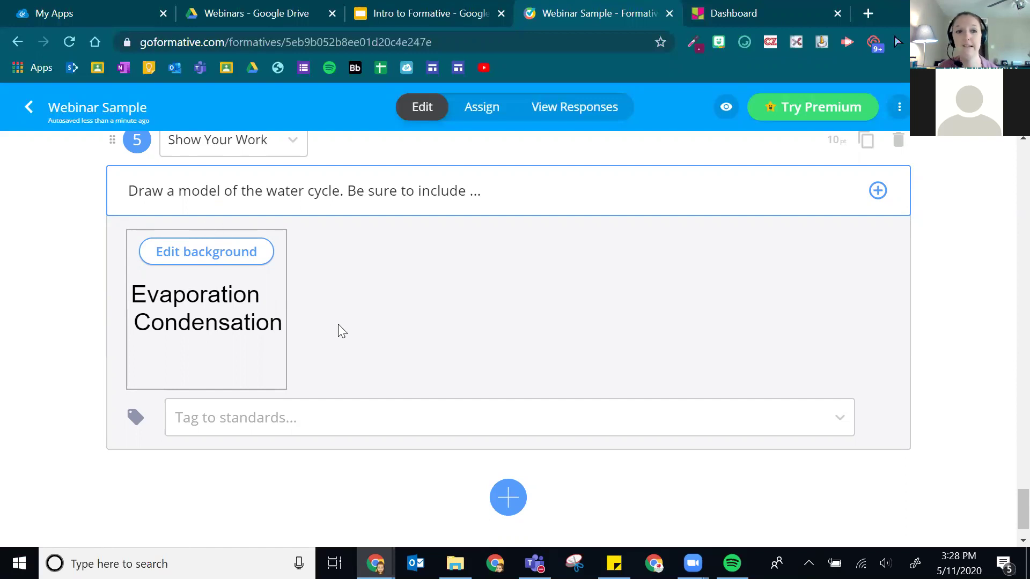
scroll(612, 328, down, 1)
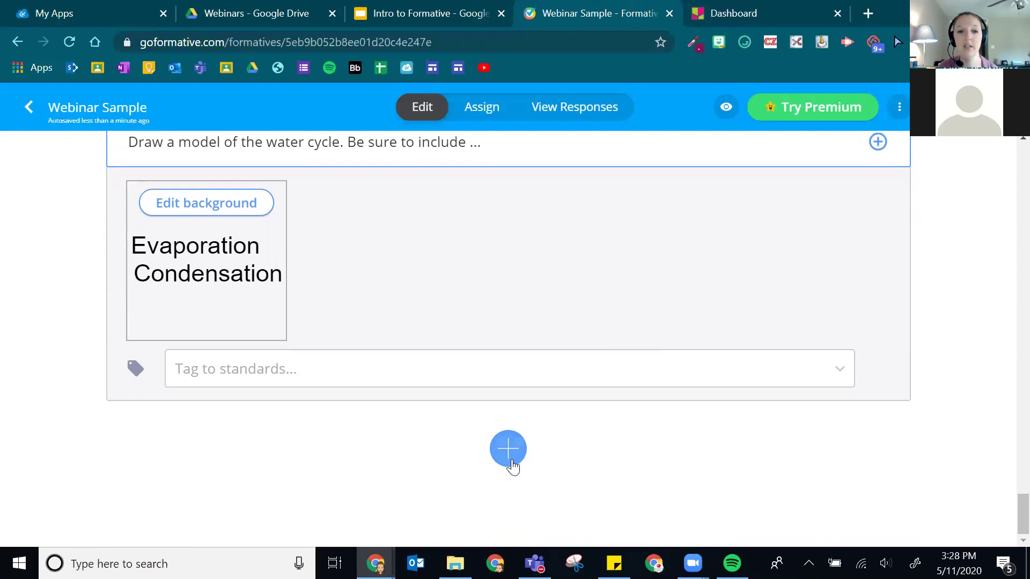
- Add True Or False question 6 with a statement that the teacher, named, is the best
click(512, 461)
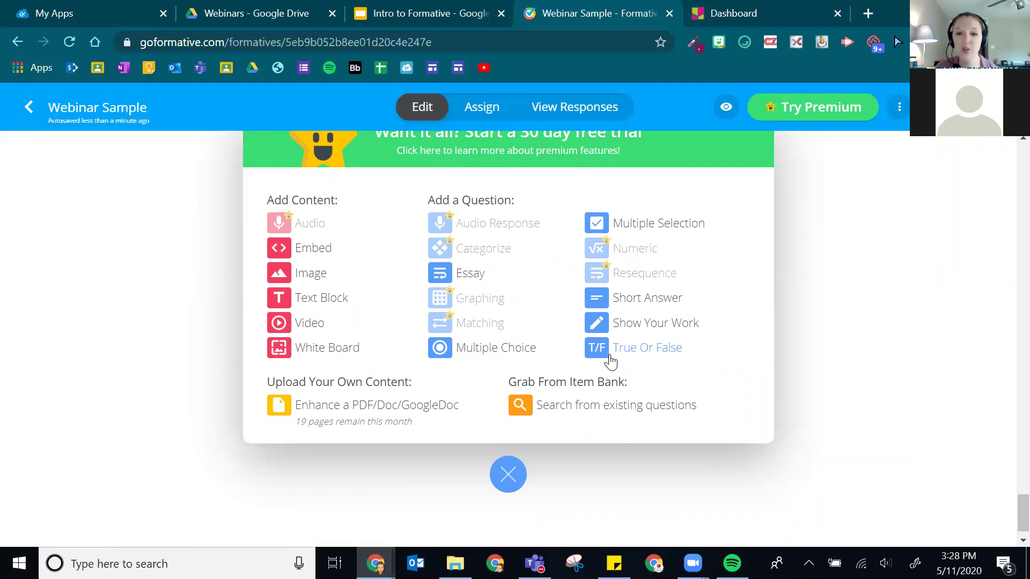
click(610, 357)
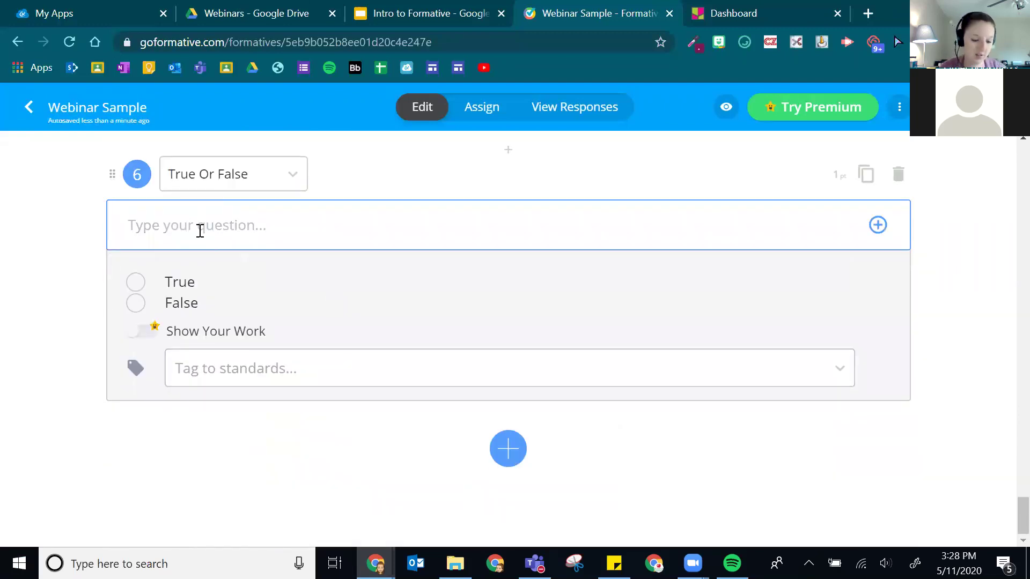
text(Ms. Cheatham is)
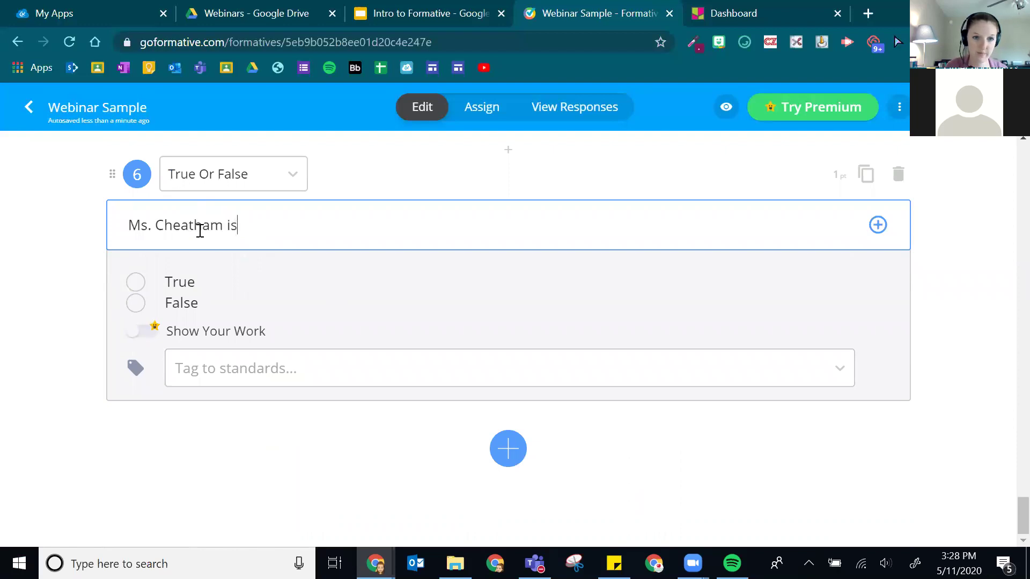
text( the best.)
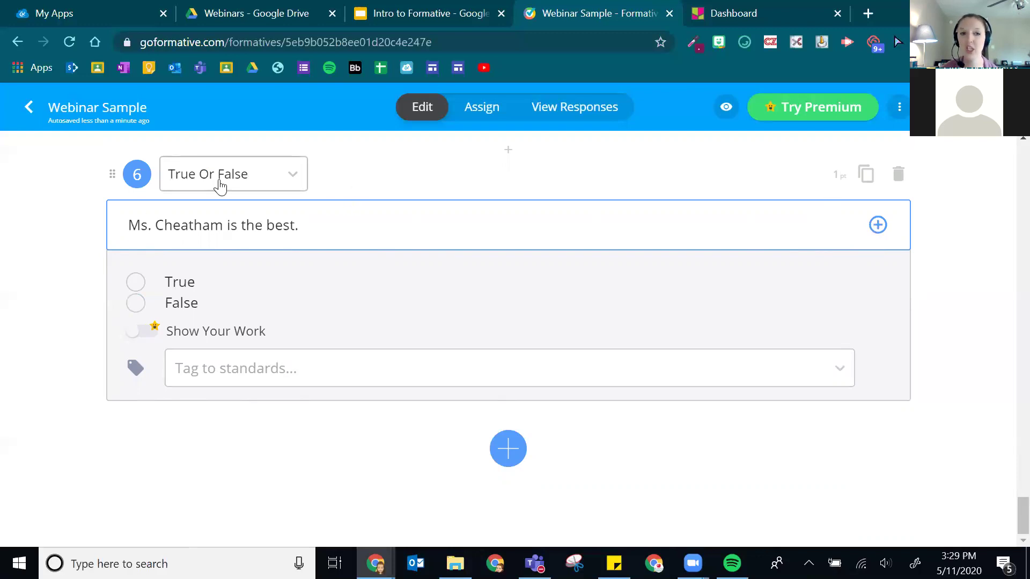
click(288, 177)
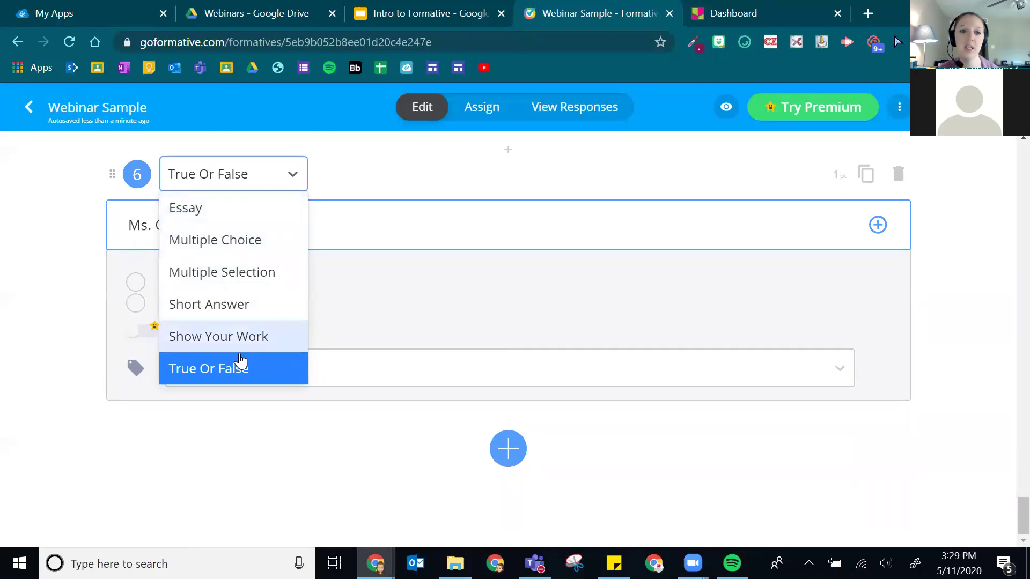
click(194, 171)
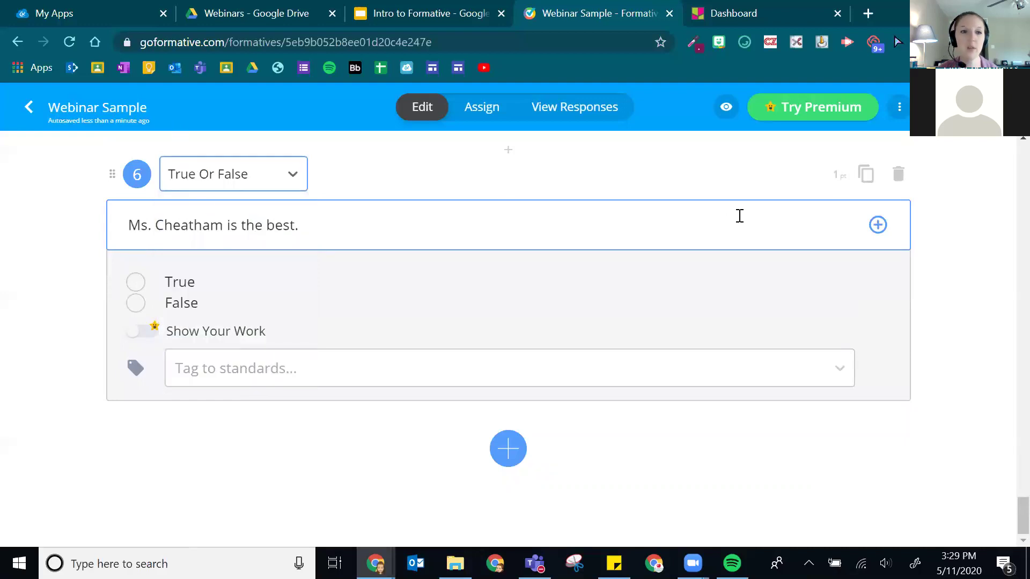
scroll(650, 234, up, 3)
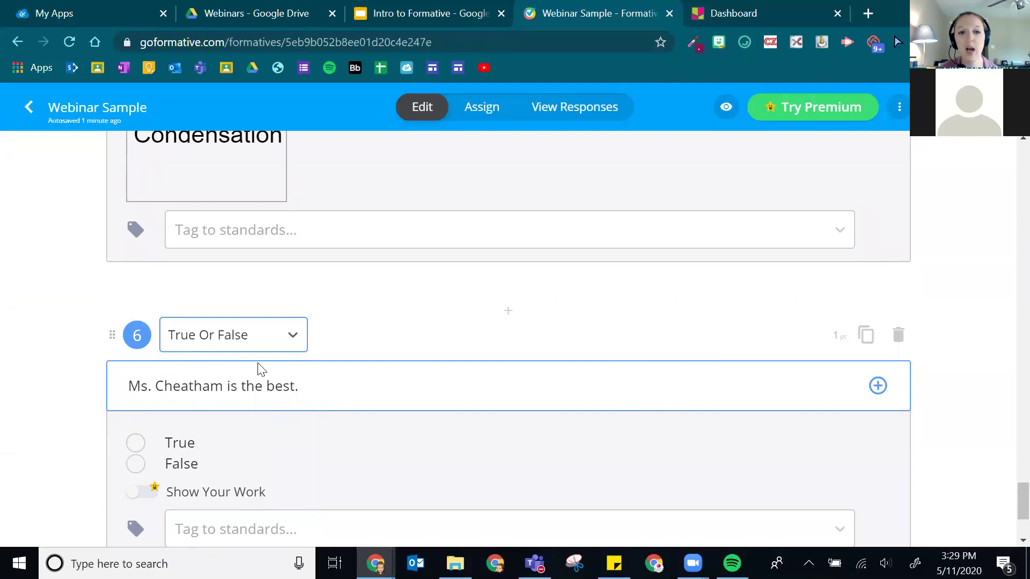
scroll(506, 345, up, 10)
scroll(472, 277, down, 14)
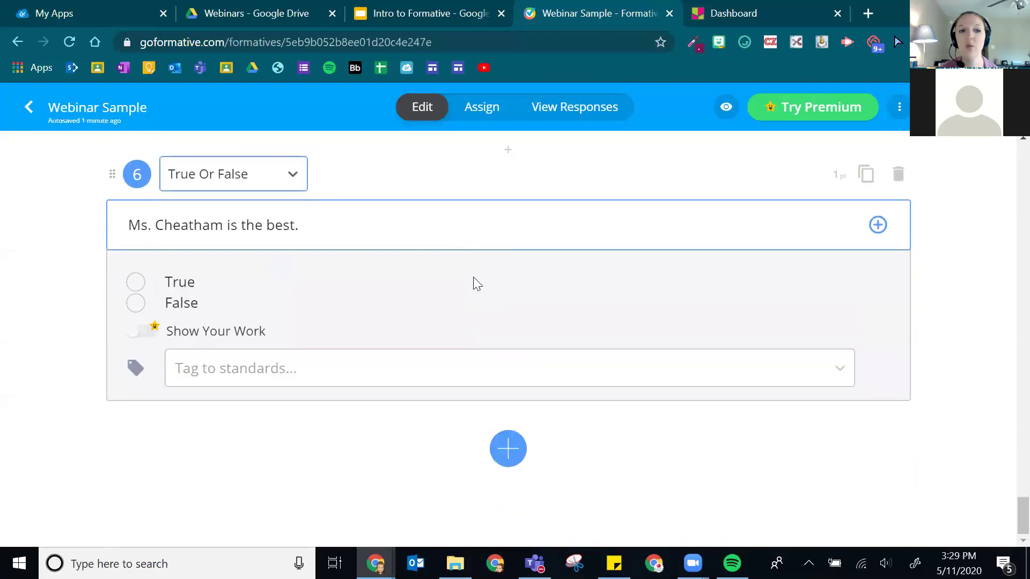
scroll(120, 236, up, 2)
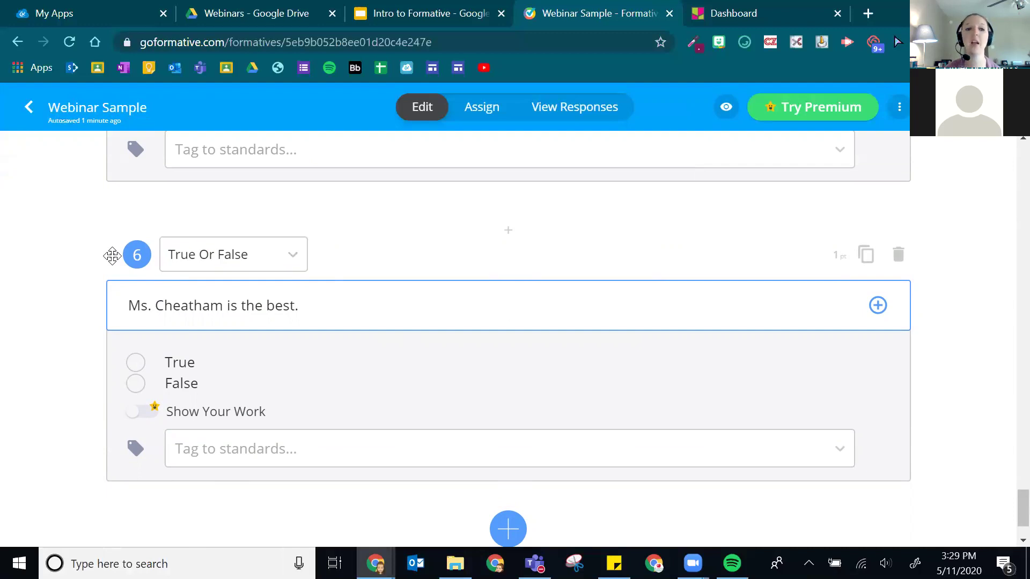
- Drag the True Or False question up to become question 1, just below the Google Slides embed
drag(112, 255, 120, 388)
drag(112, 496, 296, 230)
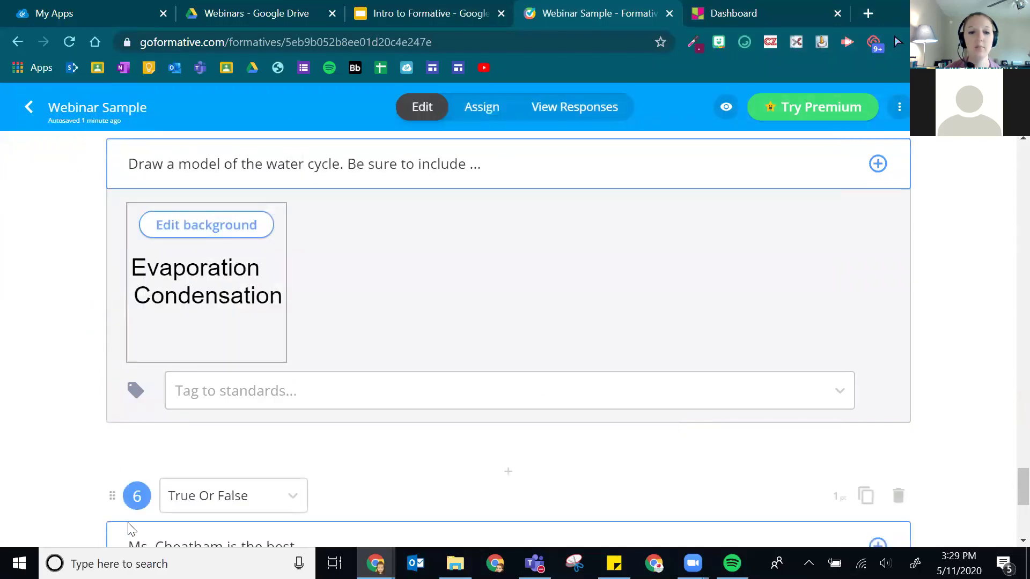
scroll(114, 476, up, 1)
scroll(115, 476, down, 1)
drag(112, 492, 113, 410)
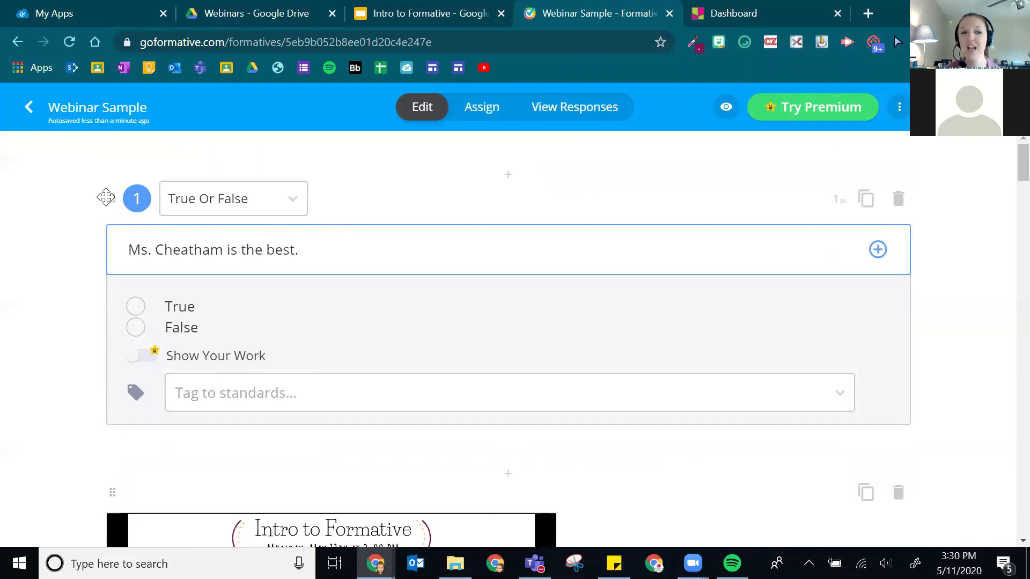
drag(110, 200, 75, 523)
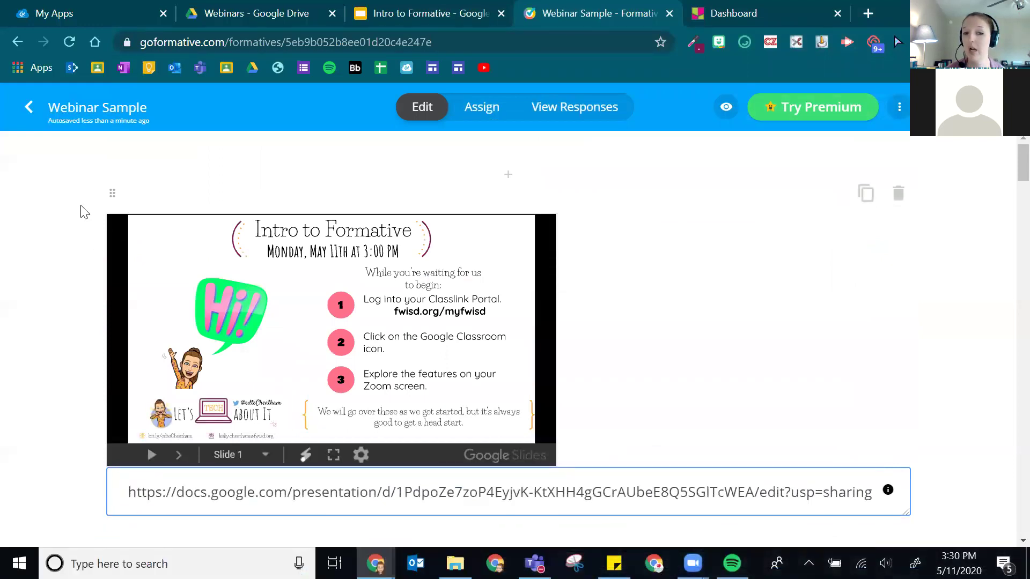
scroll(543, 189, down, 3)
scroll(543, 189, down, 3)
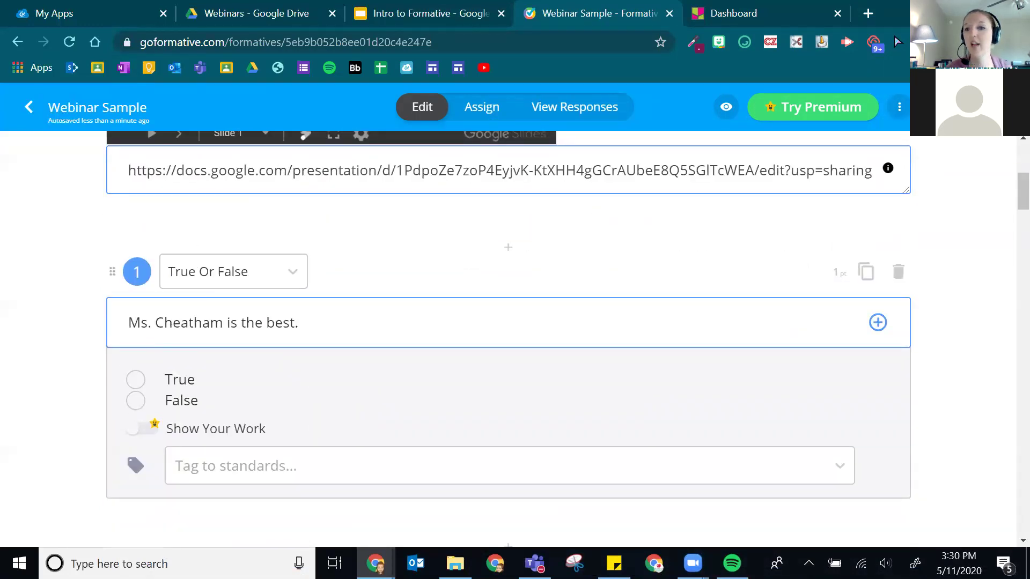
scroll(660, 317, down, 15)
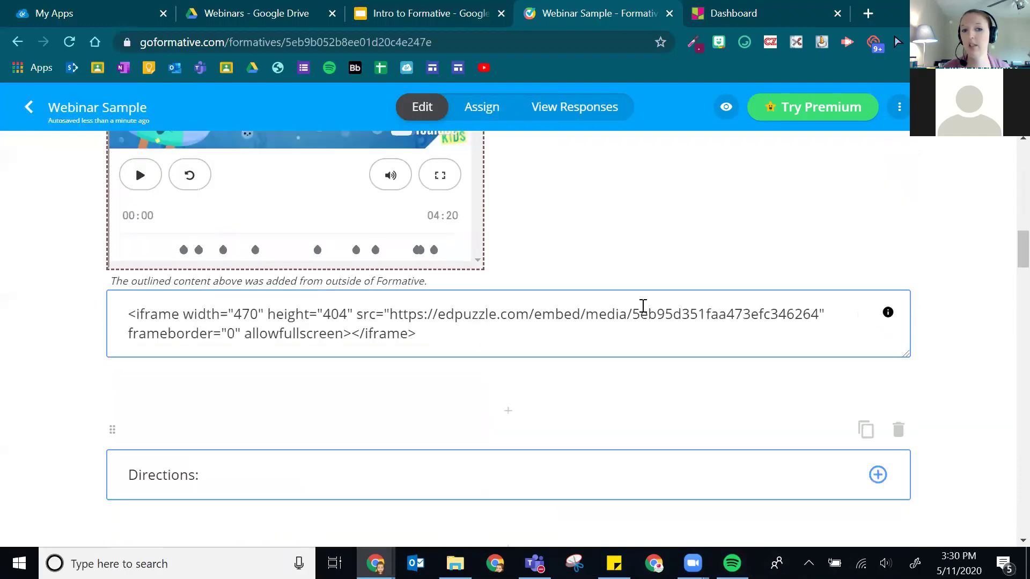
scroll(654, 276, down, 4)
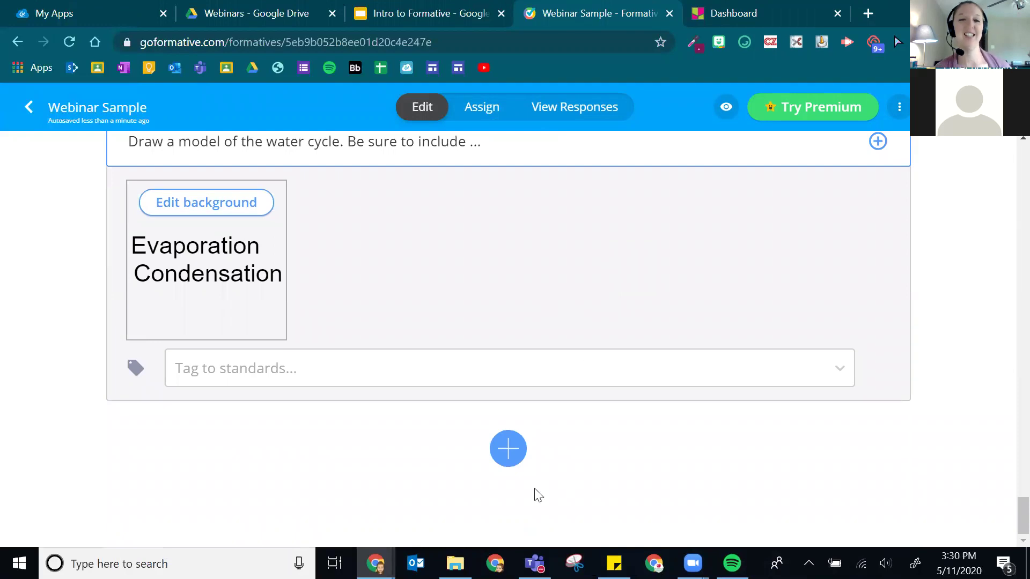
- Insert an empty Enhance a PDF/Doc/GoogleDoc block after the water cycle drawing question
click(516, 449)
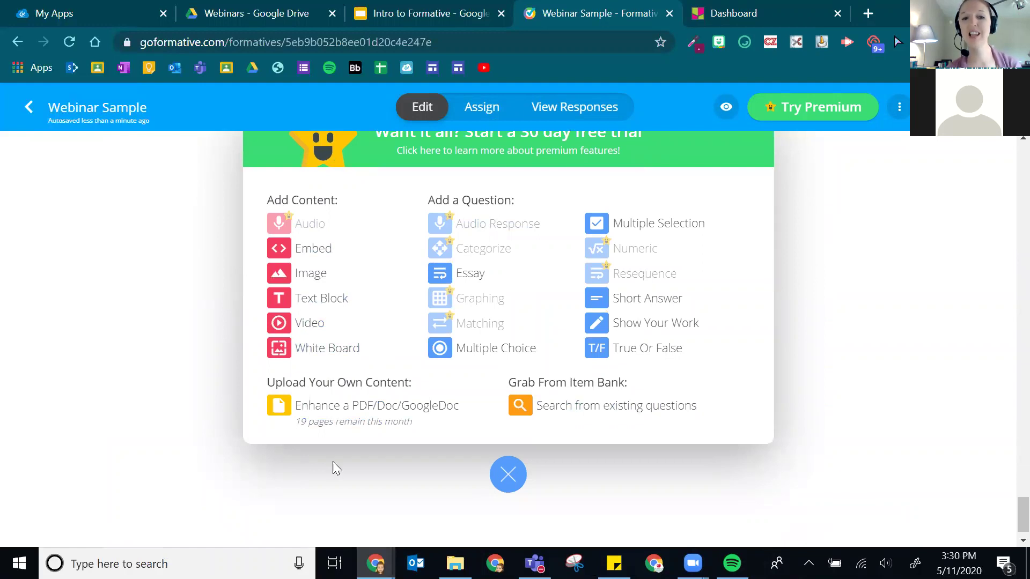
scroll(322, 467, up, 2)
scroll(402, 402, down, 2)
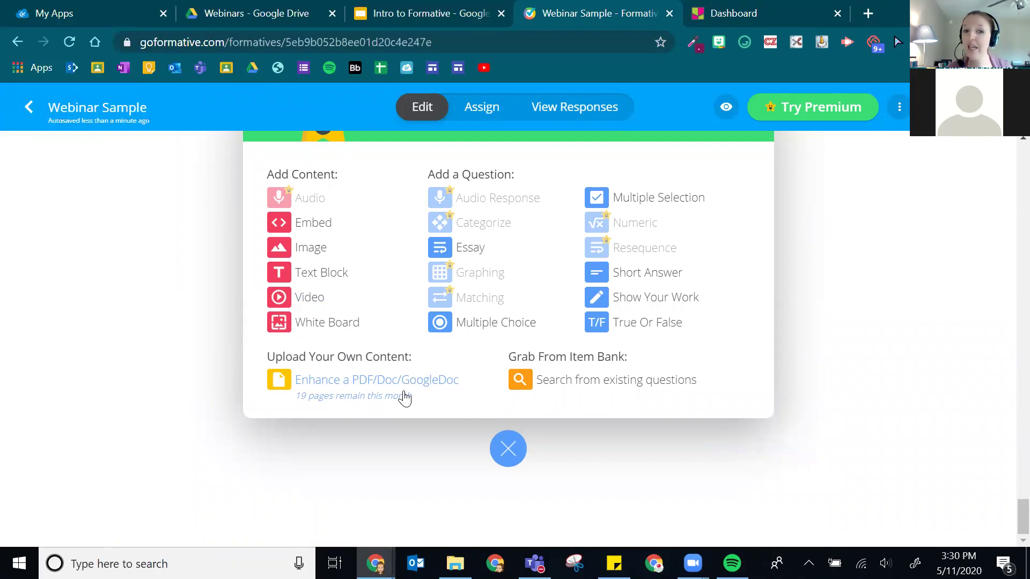
click(313, 397)
scroll(333, 375, down, 2)
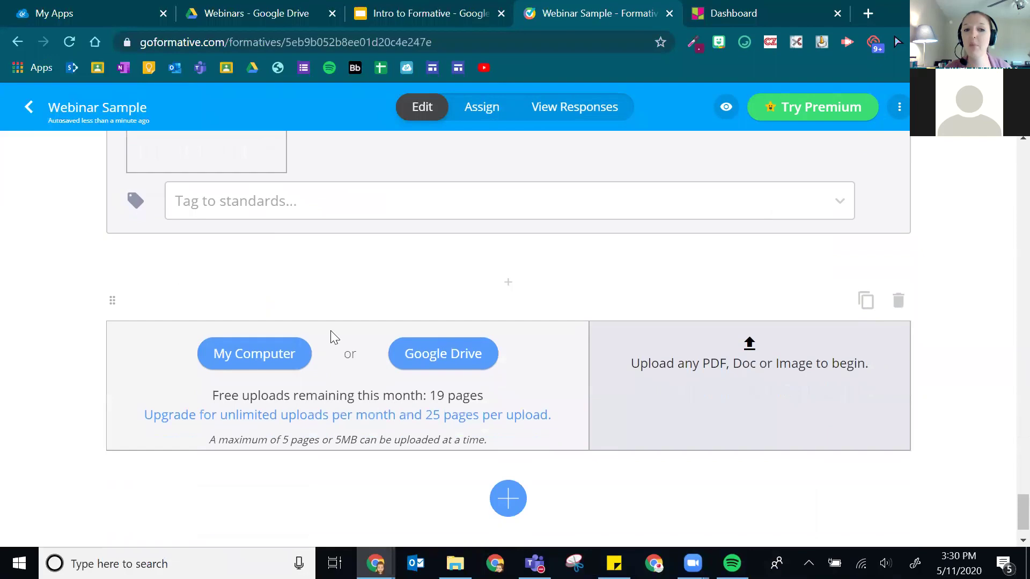
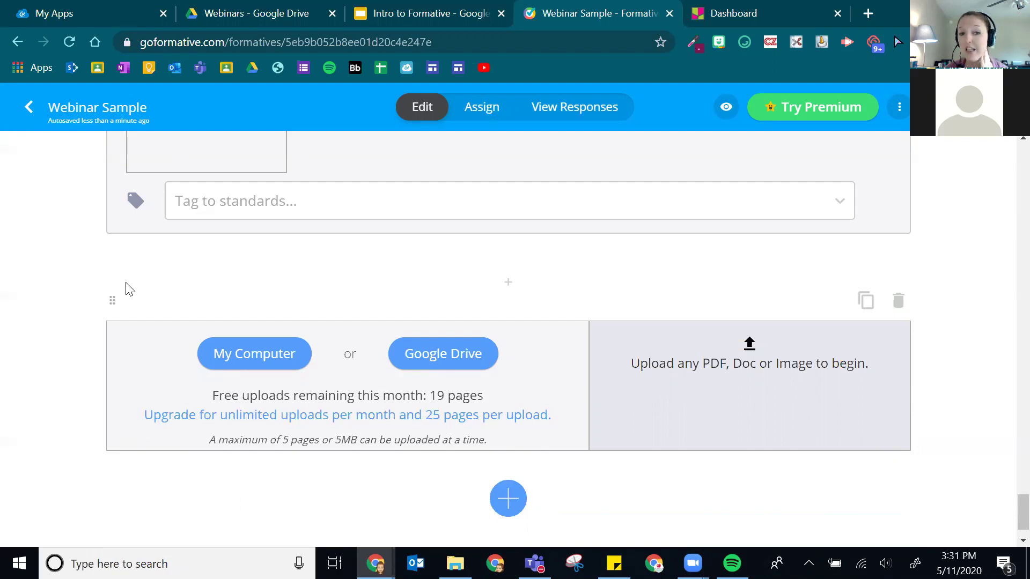
- Upload the CoordinatePlanesandGraphingMathTasksandExitTickets PDF from Downloads into the new PDF item
click(250, 356)
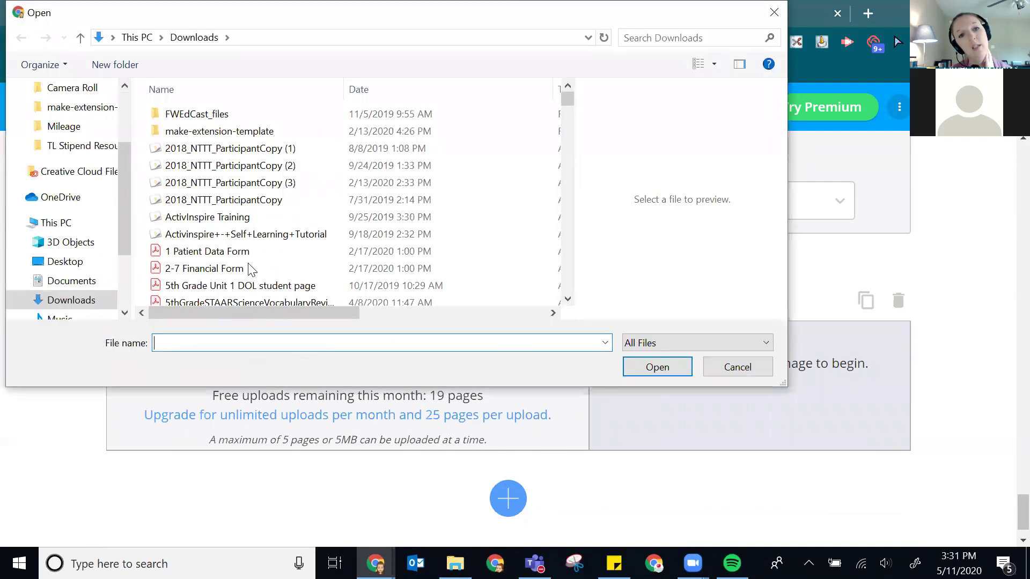
drag(302, 317, 387, 312)
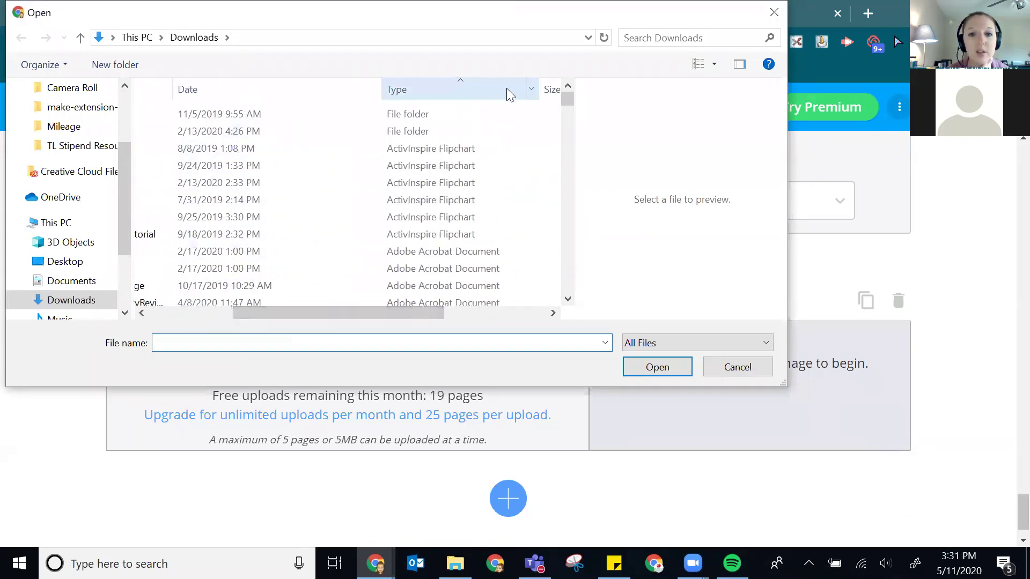
scroll(466, 203, down, 2)
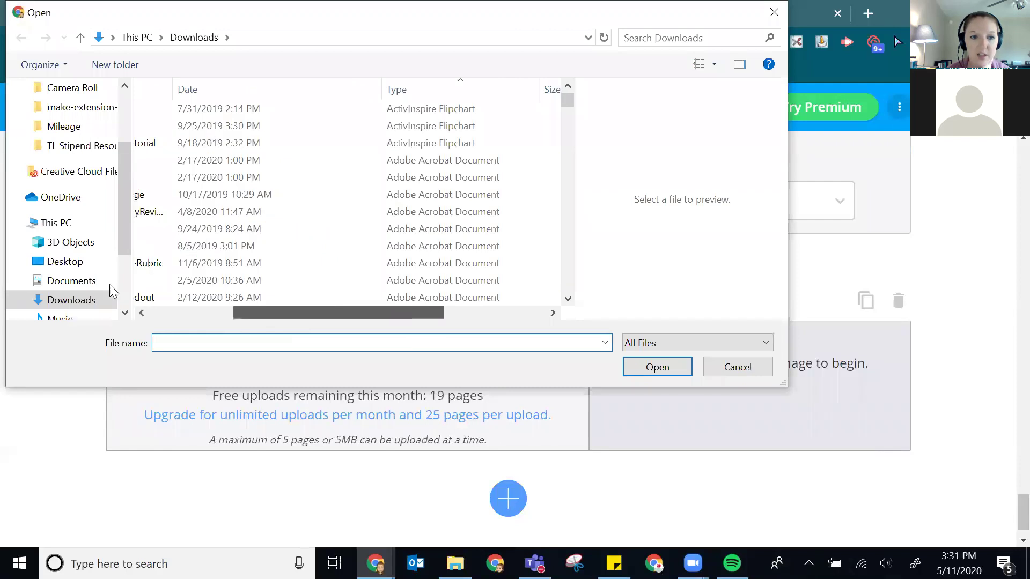
drag(247, 318, 162, 316)
scroll(289, 172, down, 2)
scroll(289, 171, down, 7)
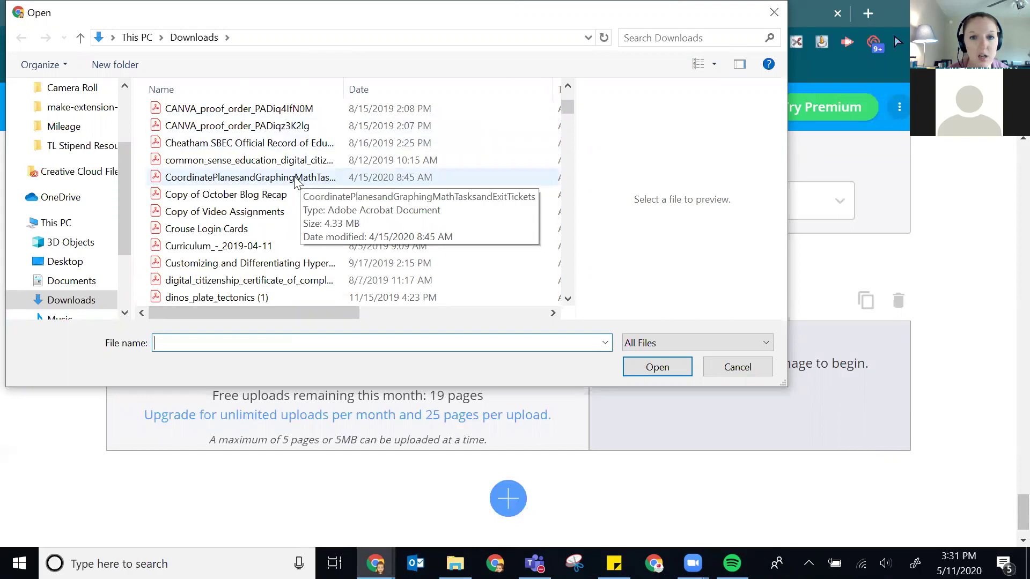
click(294, 179)
click(659, 368)
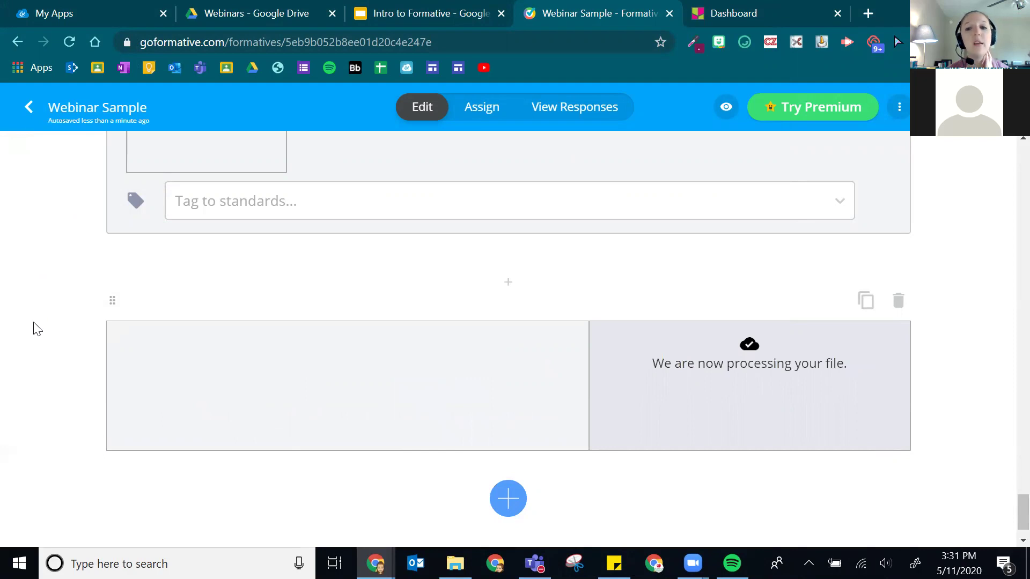
- Scroll through the imported page items from the Coordinate Planes & Graphing title to City Planner and back
scroll(87, 333, down, 1)
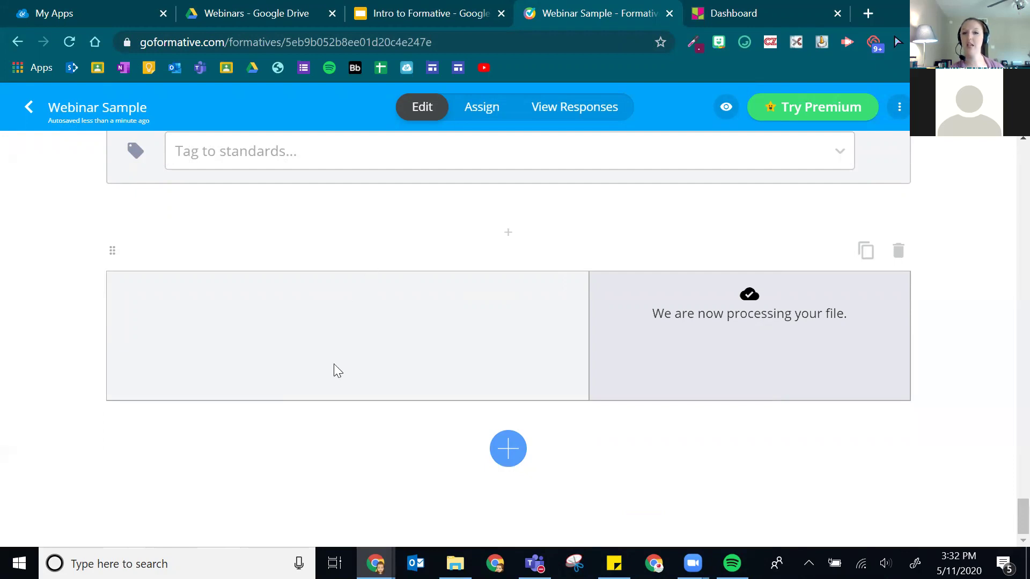
scroll(336, 360, up, 6)
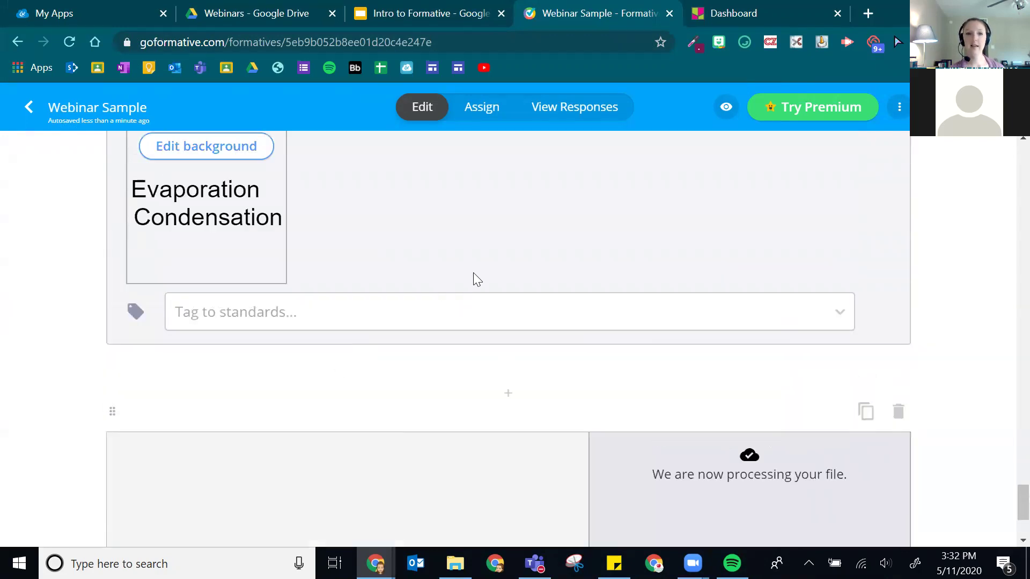
scroll(643, 305, down, 6)
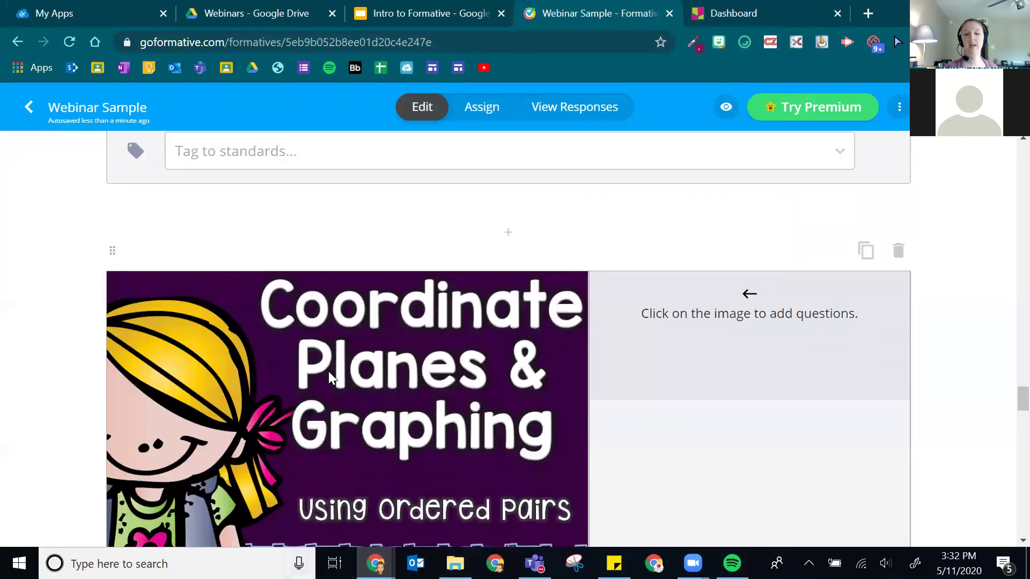
scroll(564, 343, down, 3)
scroll(365, 272, down, 12)
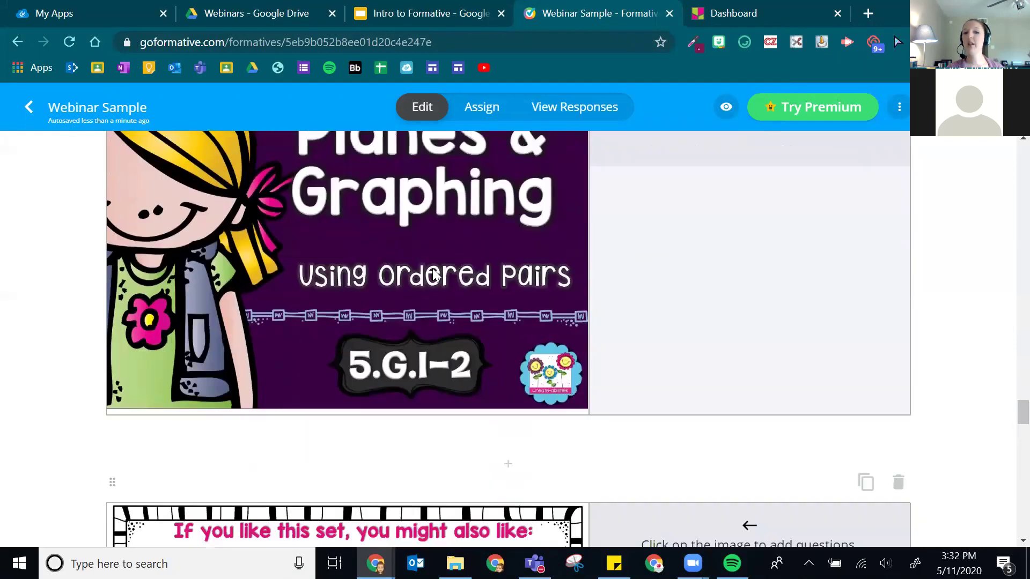
scroll(385, 294, down, 20)
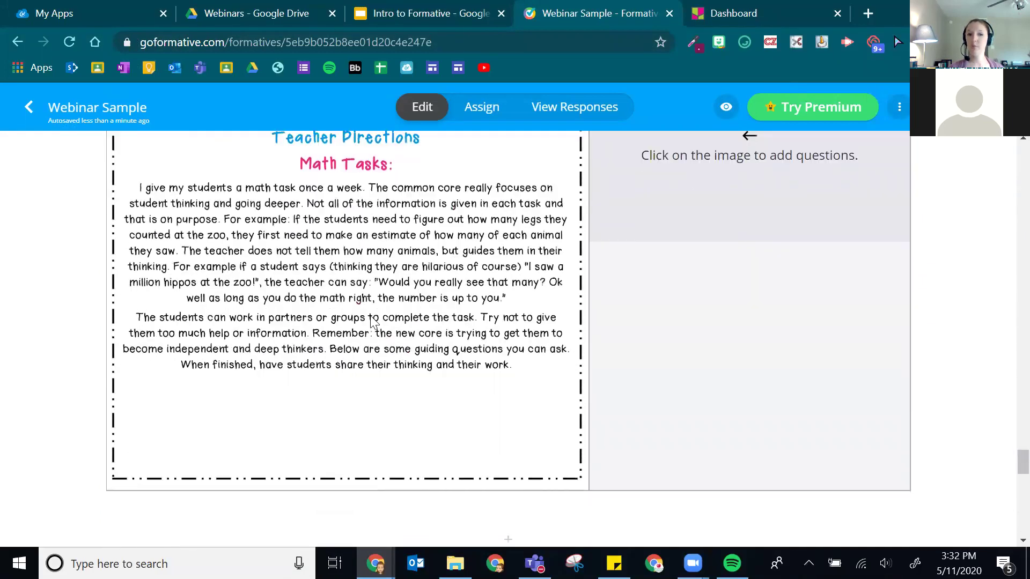
scroll(385, 284, down, 8)
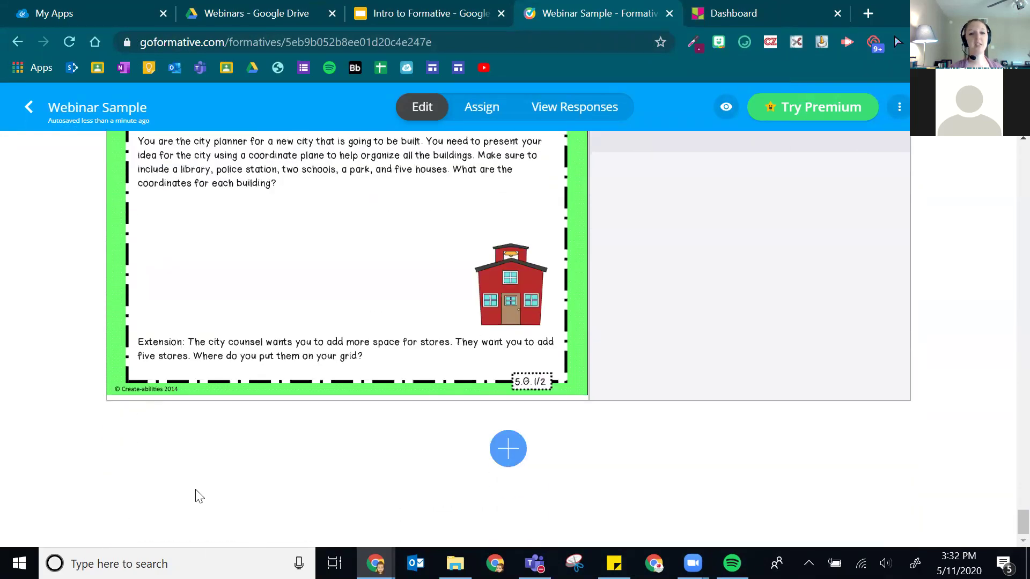
scroll(185, 445, up, 15)
scroll(213, 422, up, 20)
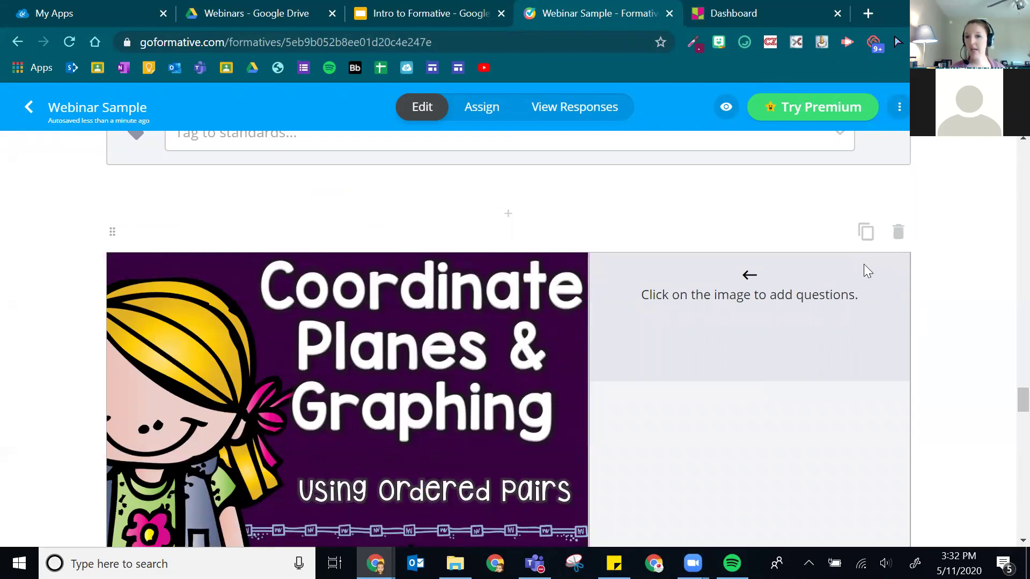
- Remove the title, 'If you like this set' and Math Tasks directions page items
click(898, 232)
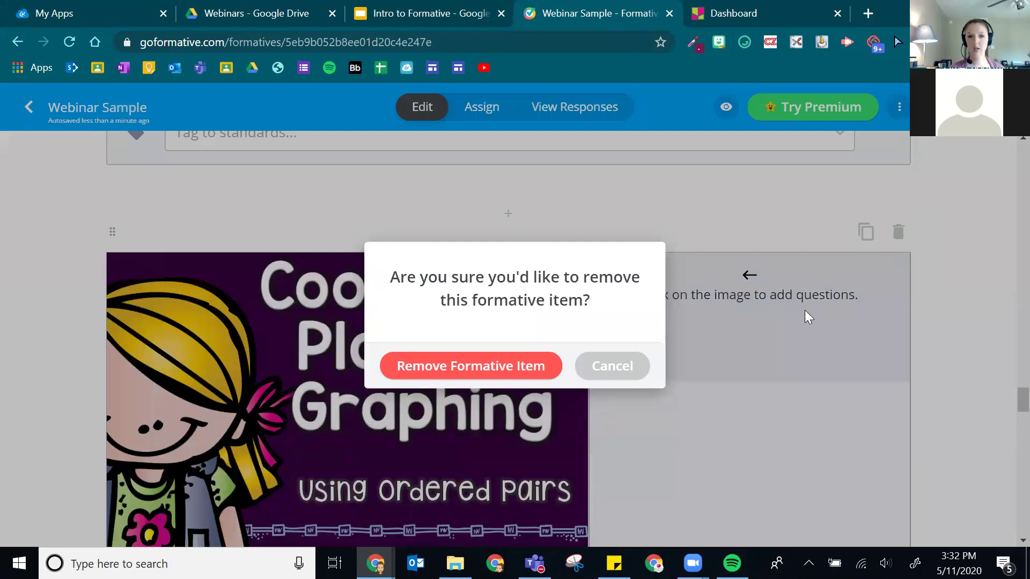
click(488, 375)
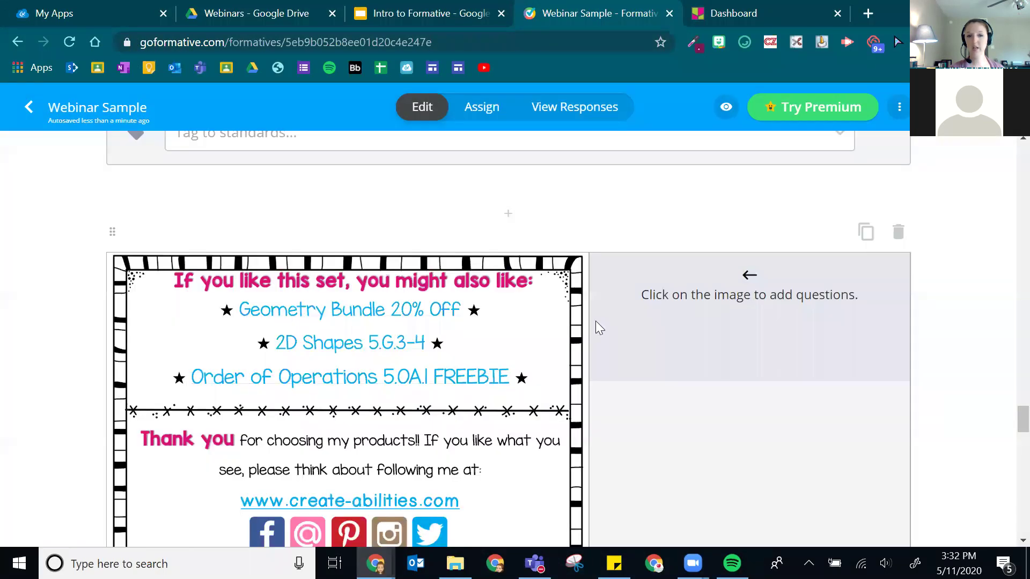
click(898, 232)
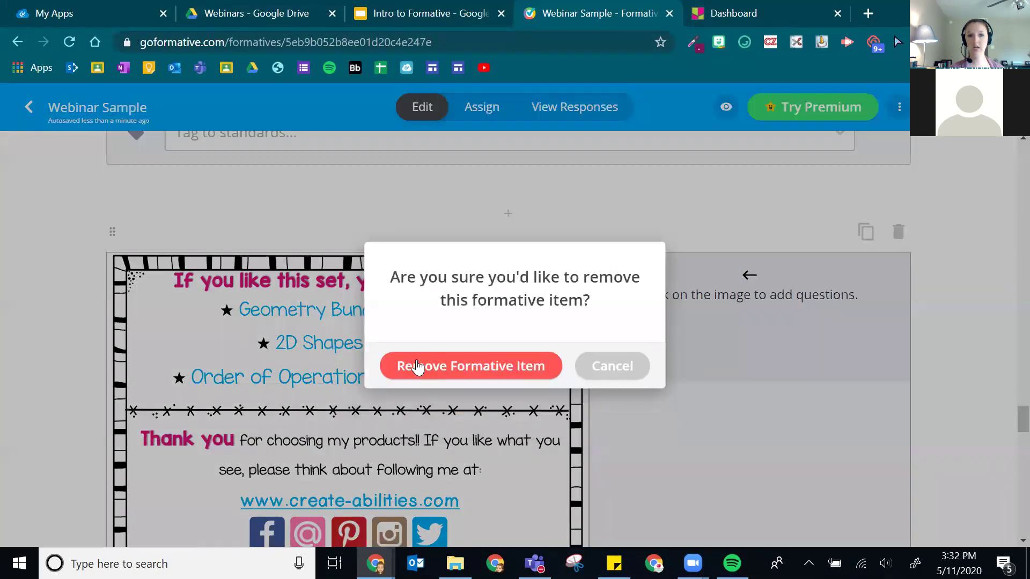
click(417, 367)
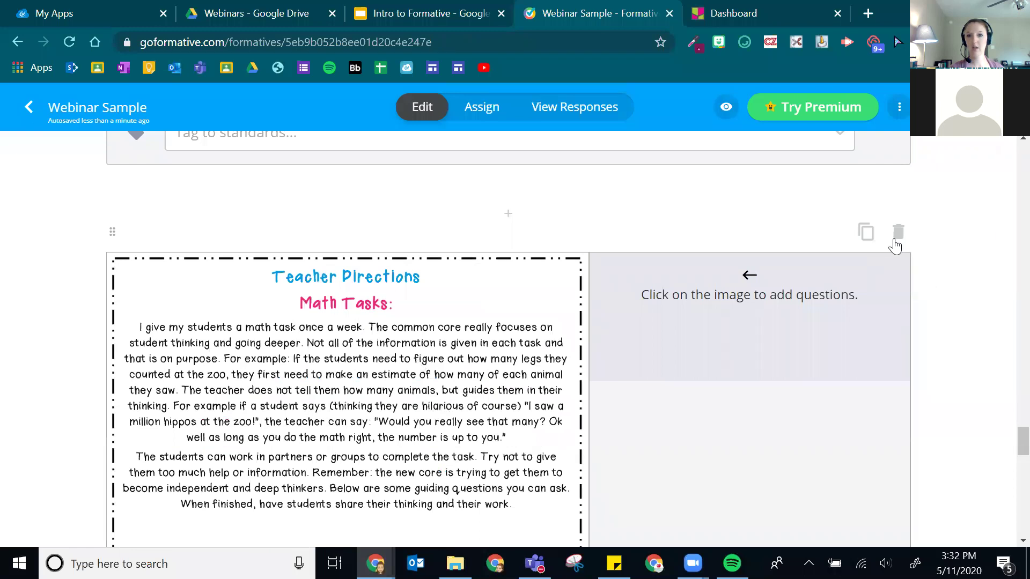
click(898, 232)
click(419, 368)
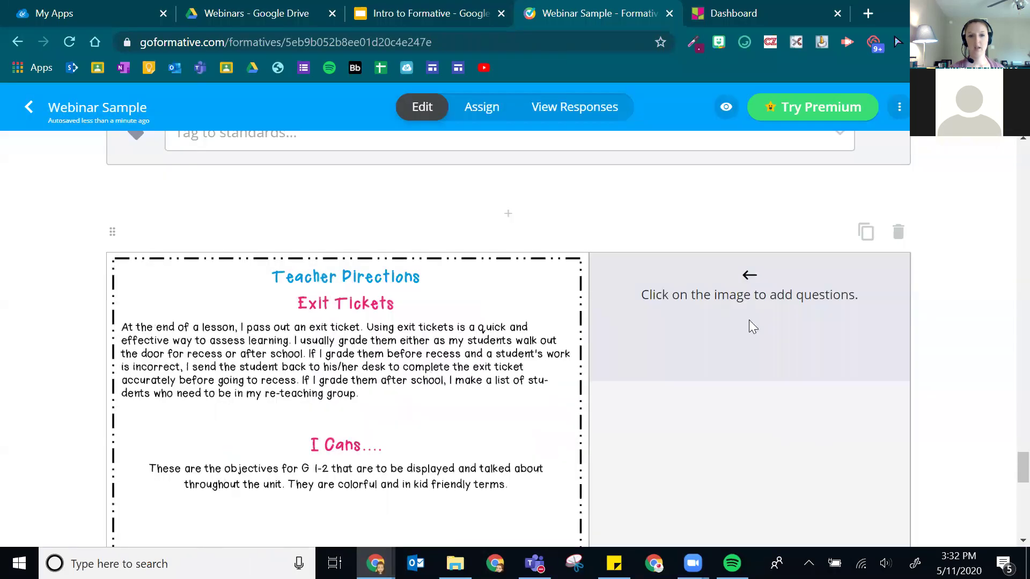
- Remove the Exit Tickets and City Planner pages, then add an Enhance a PDF/Doc/GoogleDoc item
click(898, 232)
click(454, 369)
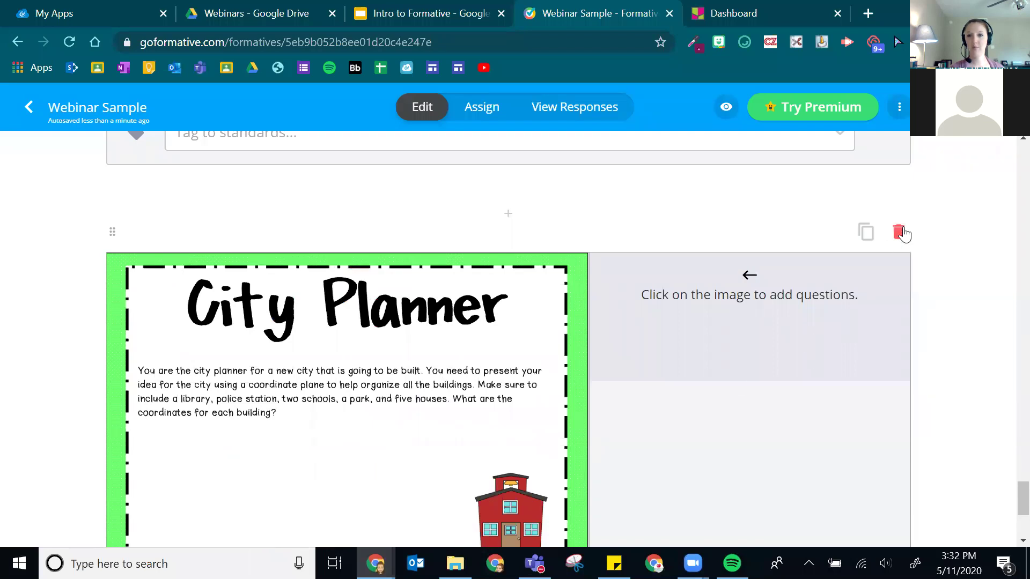
click(898, 231)
click(465, 367)
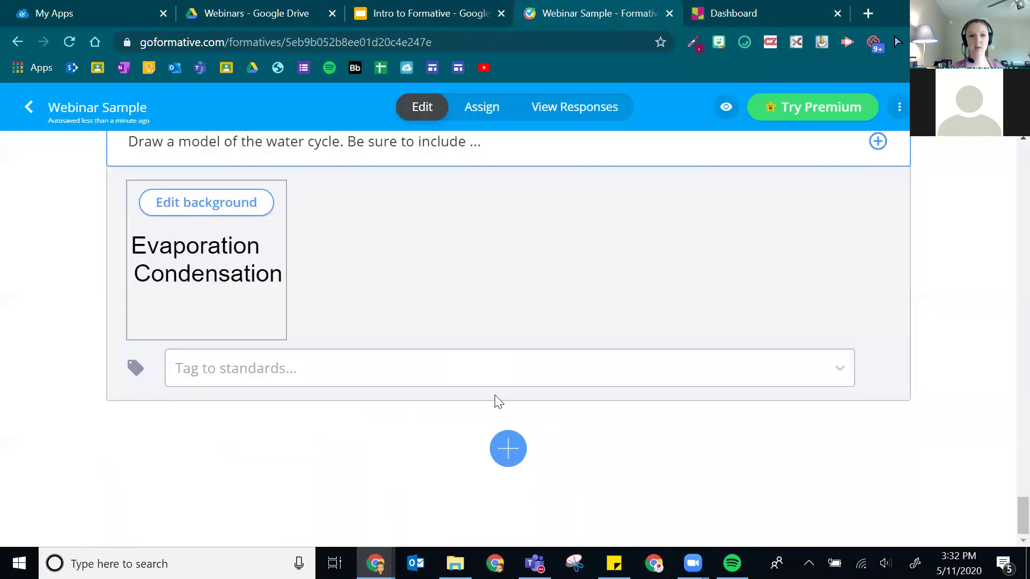
click(506, 450)
click(333, 387)
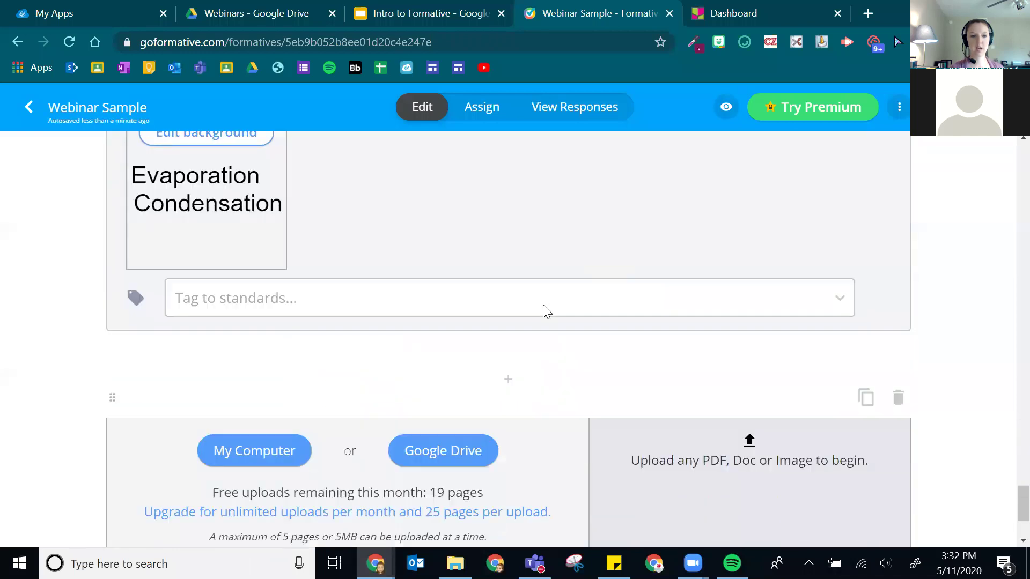
- Upload the Interactive Example- Circling Answers file from the computer into the upload item
click(255, 337)
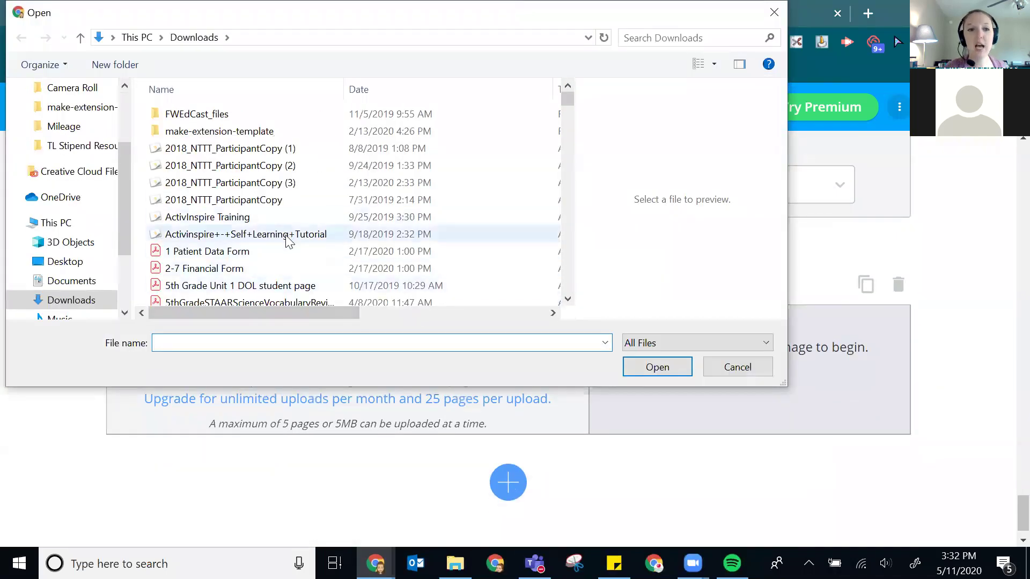
scroll(287, 235, down, 5)
scroll(255, 277, down, 7)
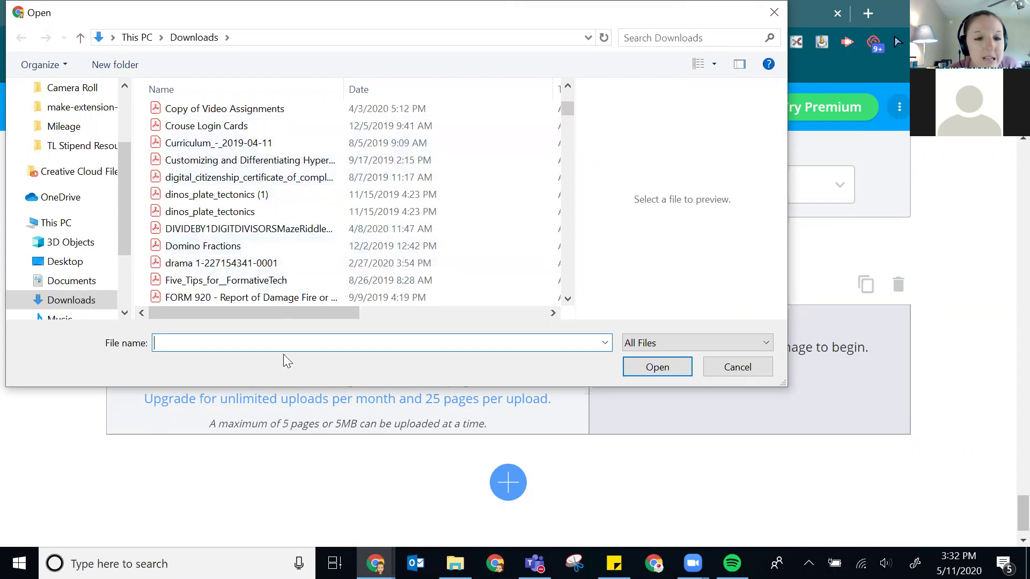
scroll(254, 267, down, 1)
scroll(275, 248, down, 2)
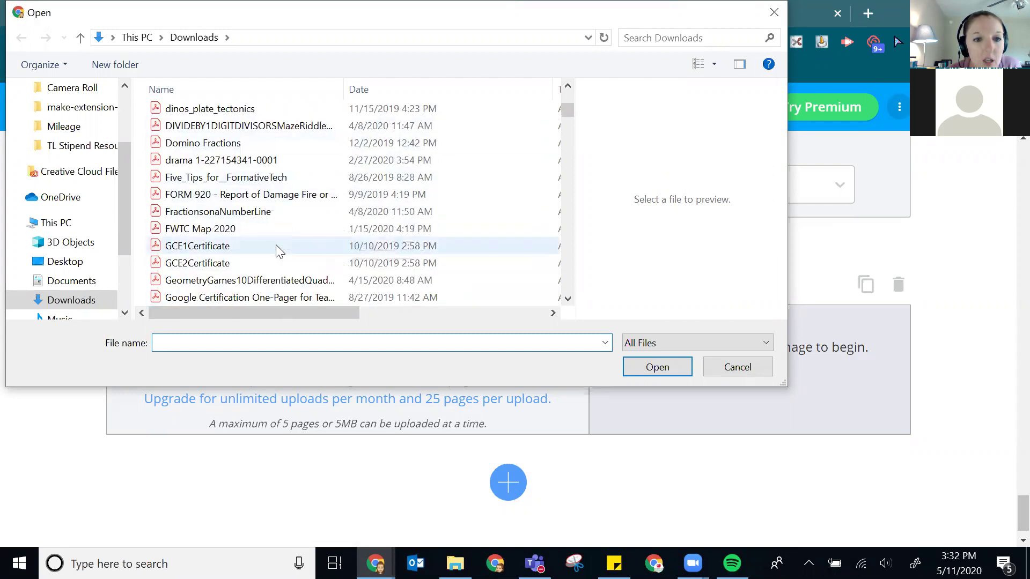
scroll(283, 233, down, 2)
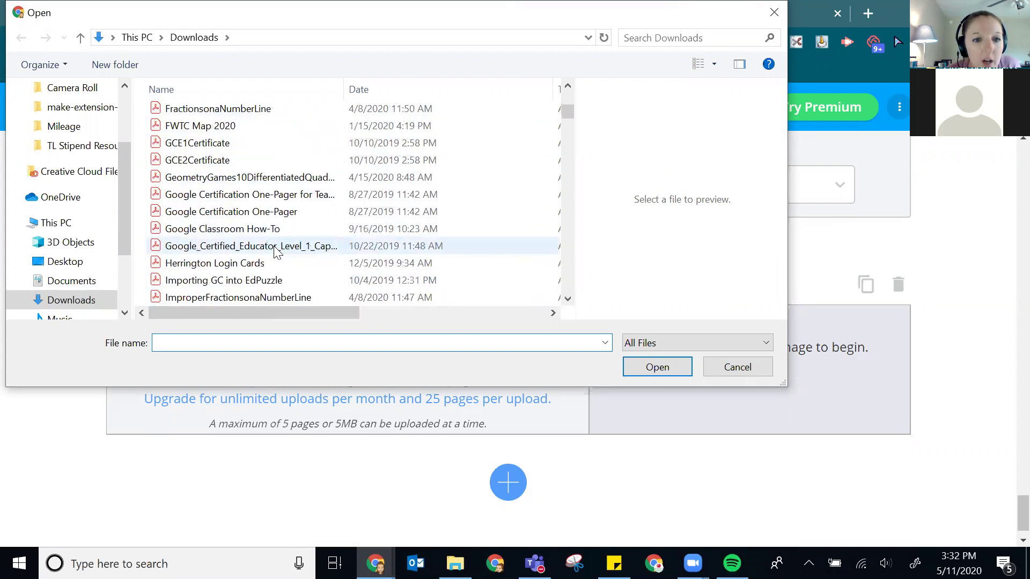
click(284, 245)
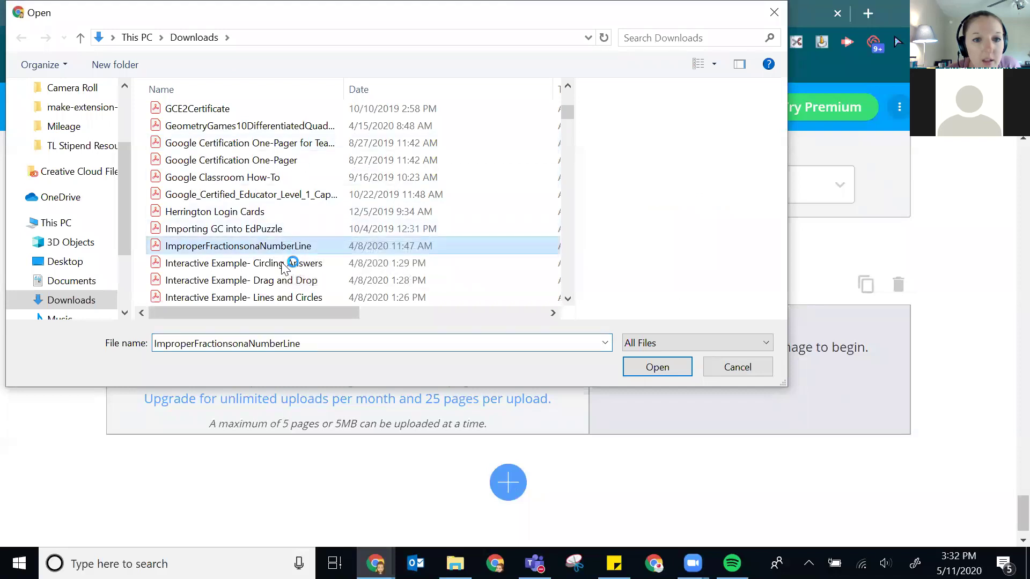
click(284, 279)
click(281, 264)
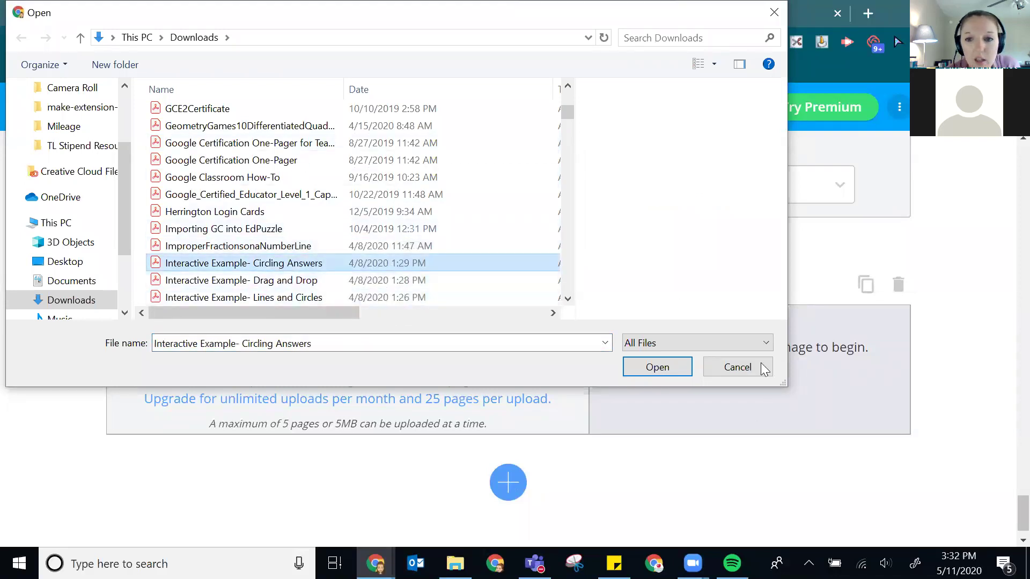
click(666, 368)
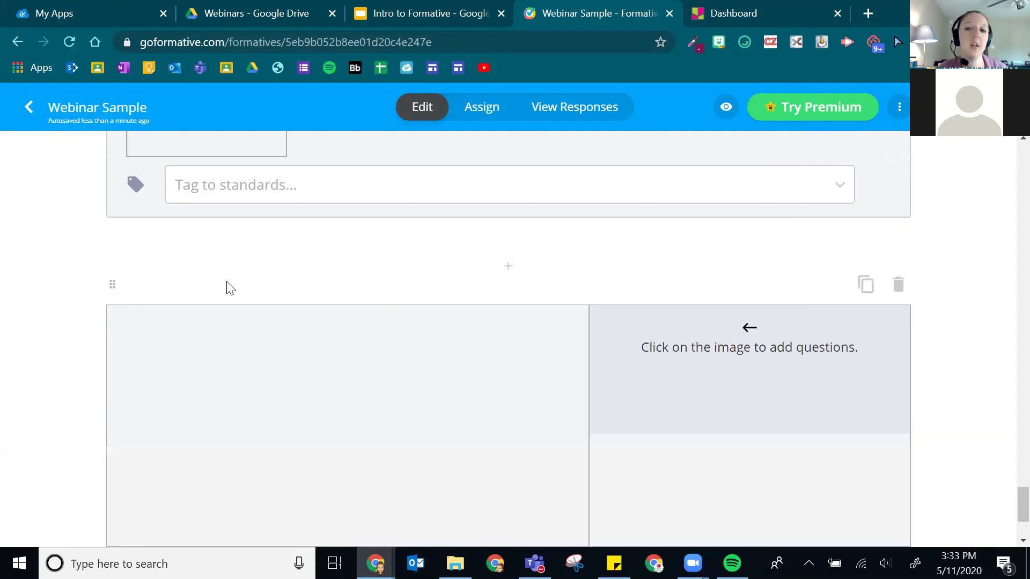
- Look over the 'Understanding the Story, Chapters 5 - 8' worksheet in Edit mode
scroll(563, 335, down, 4)
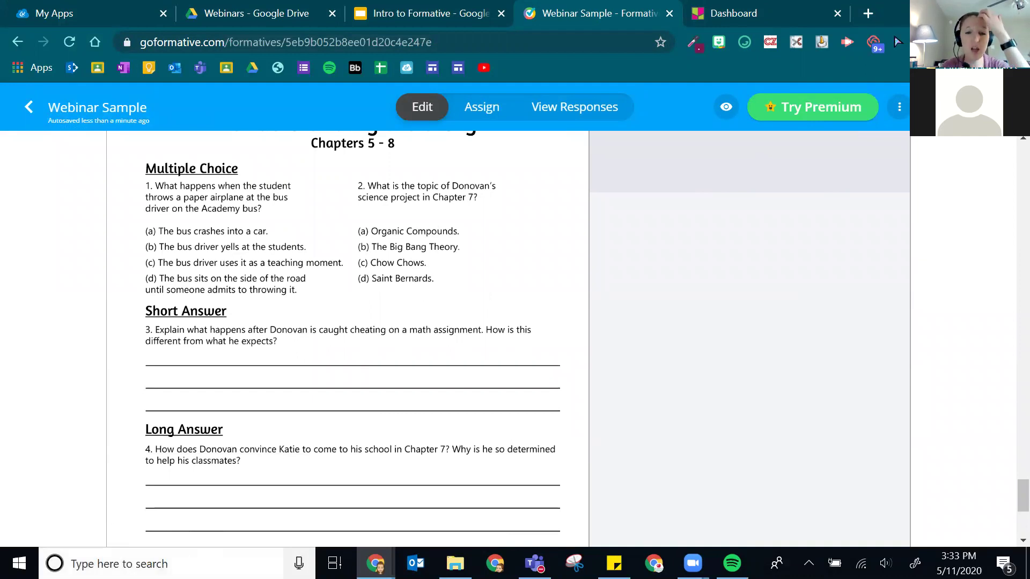
scroll(331, 447, up, 5)
scroll(330, 446, down, 7)
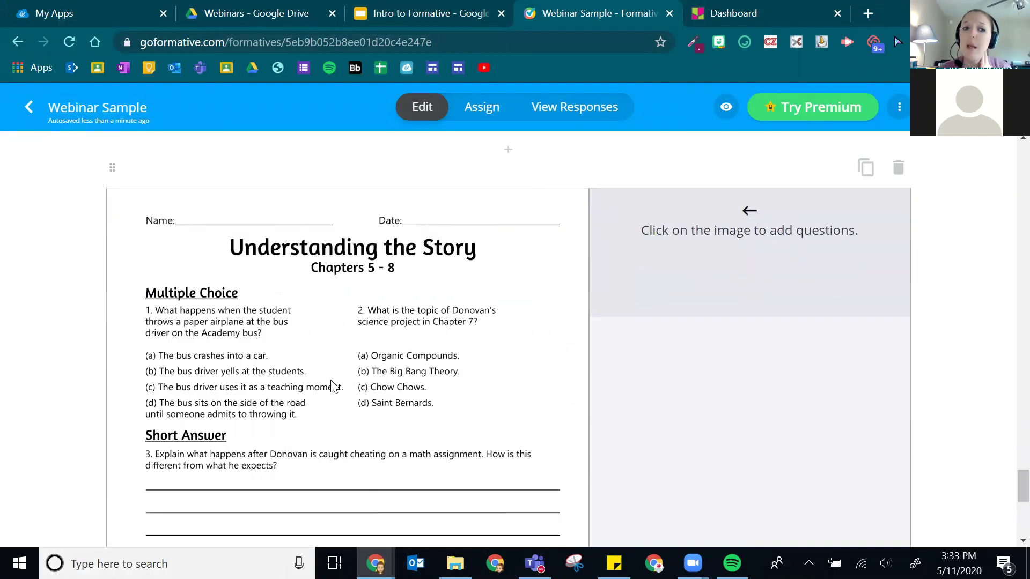
scroll(346, 373, up, 3)
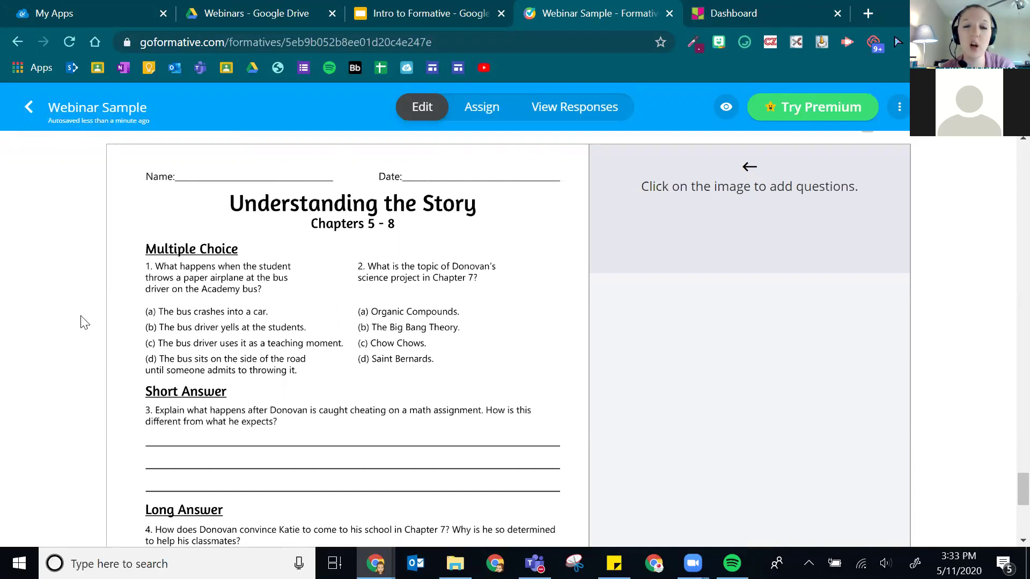
scroll(267, 327, up, 3)
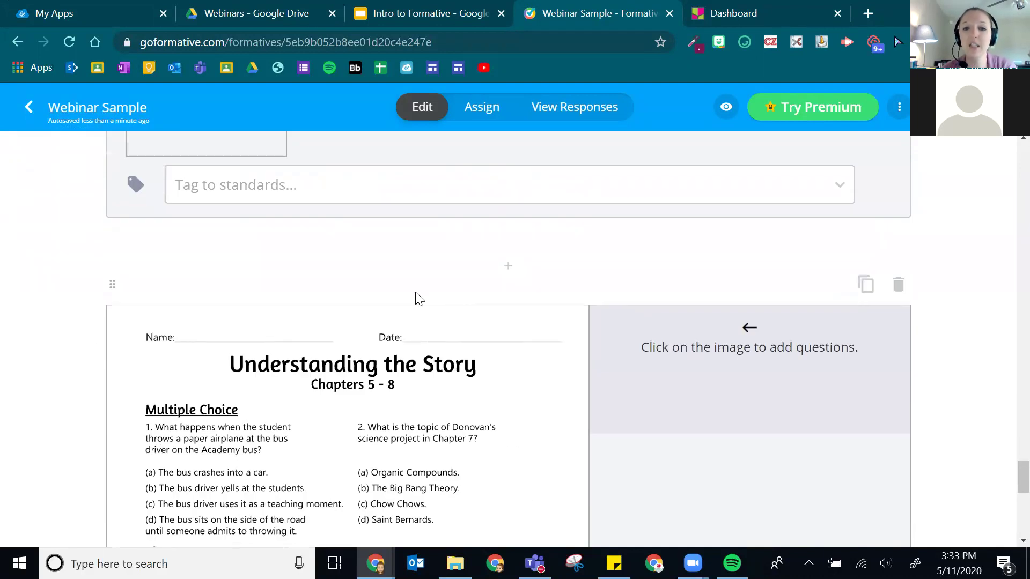
scroll(472, 268, down, 1)
scroll(529, 236, down, 1)
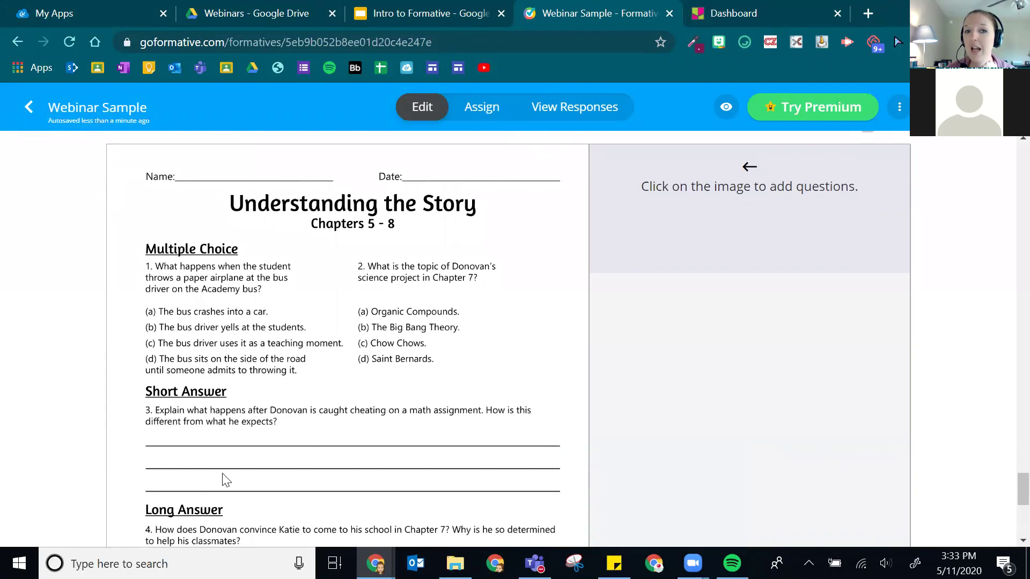
- Attach multiple-choice question 7 to worksheet question 1 with option B marked correct
click(129, 271)
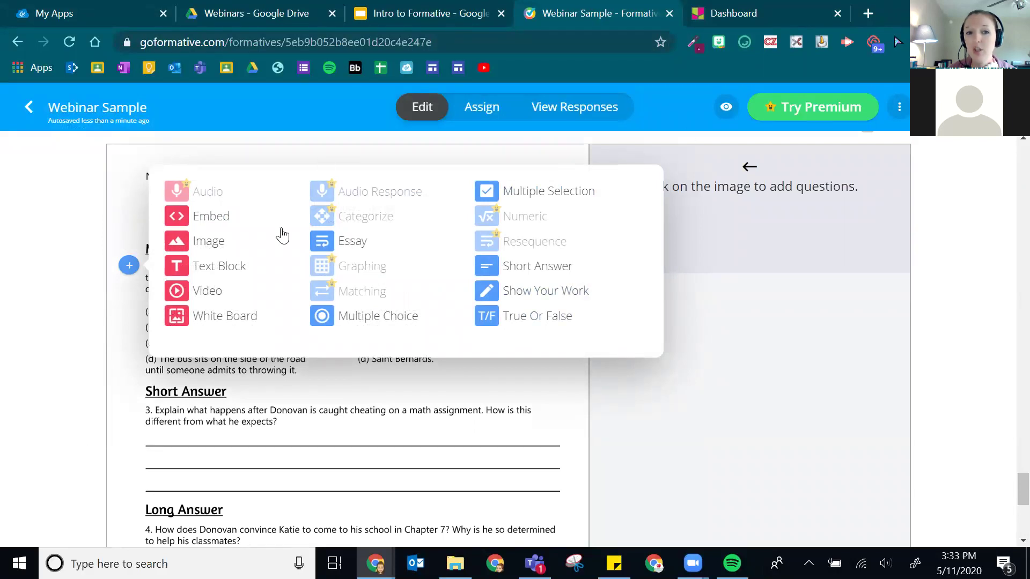
click(338, 319)
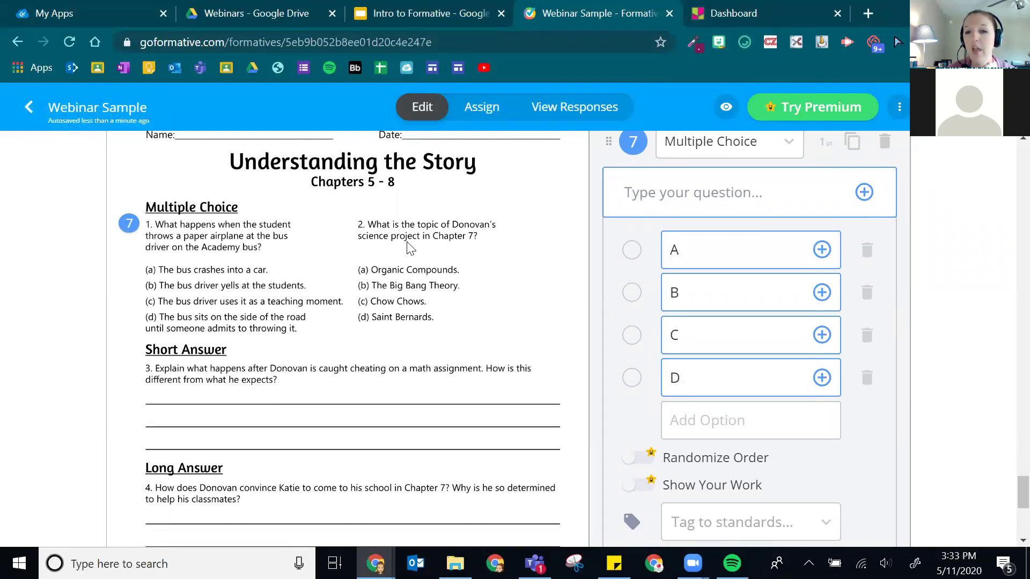
scroll(698, 252, up, 2)
click(639, 277)
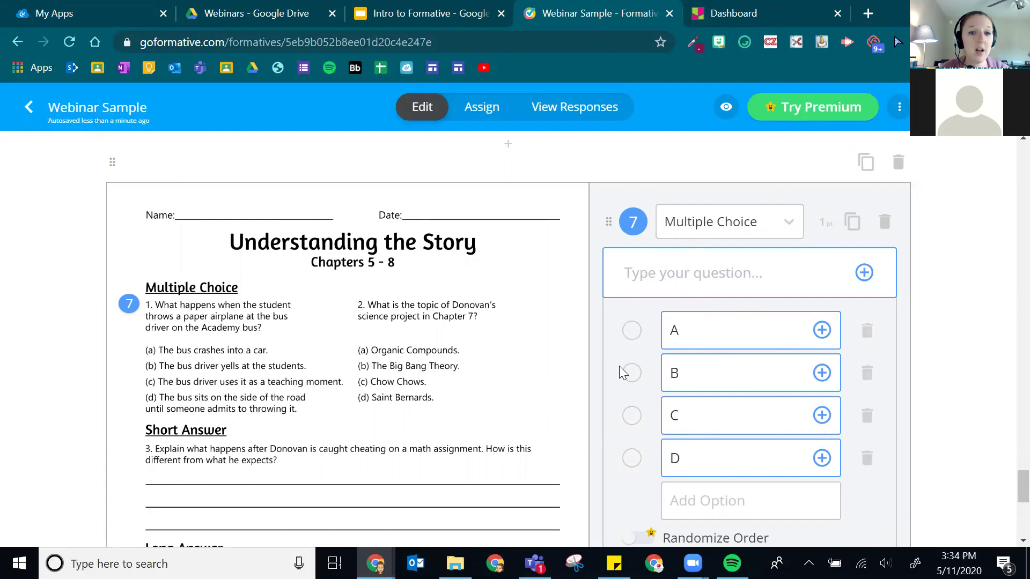
click(632, 378)
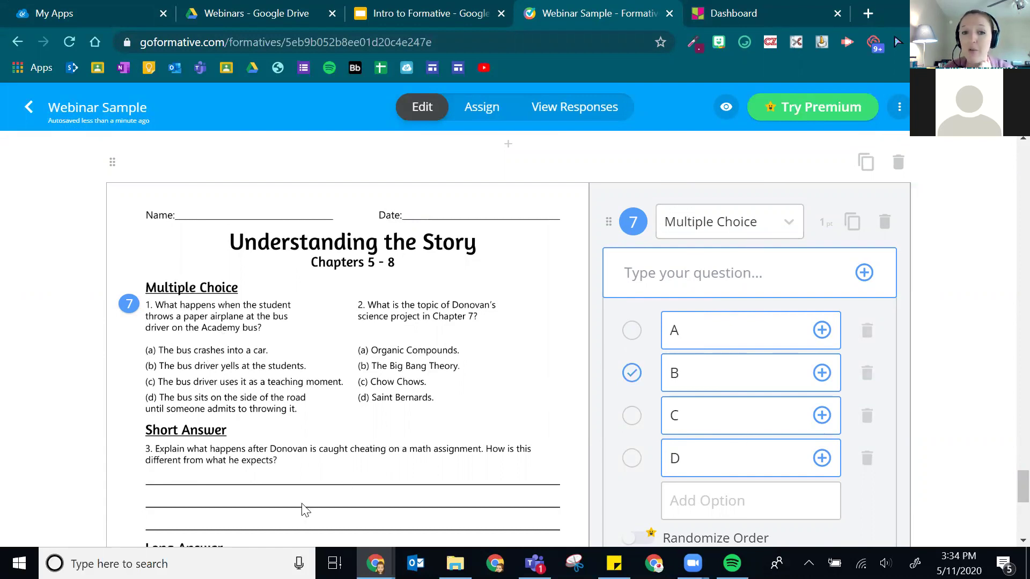
click(347, 306)
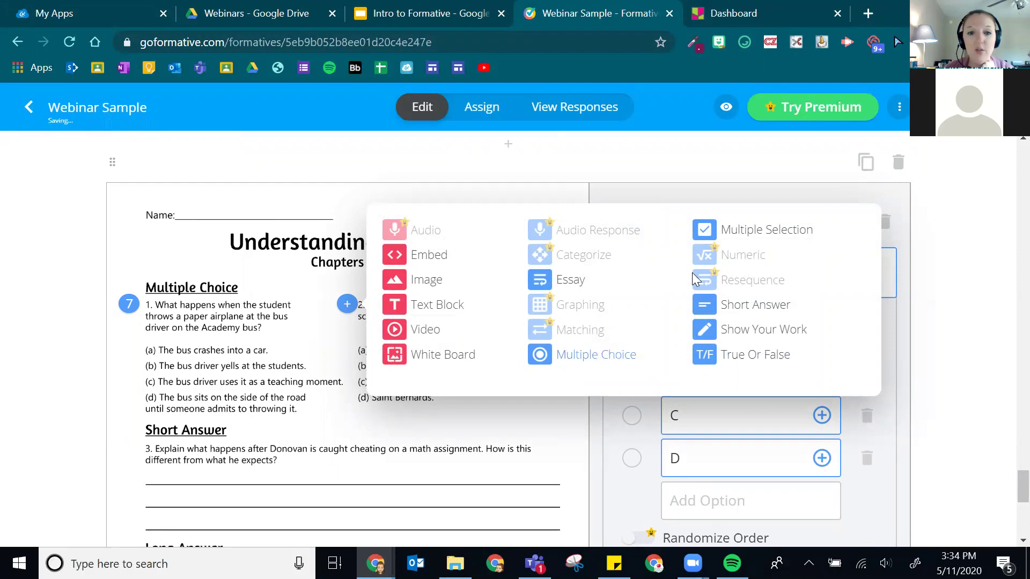
- Make question 8 at worksheet question 2 multiple choice with option C marked correct
click(597, 355)
scroll(531, 295, up, 3)
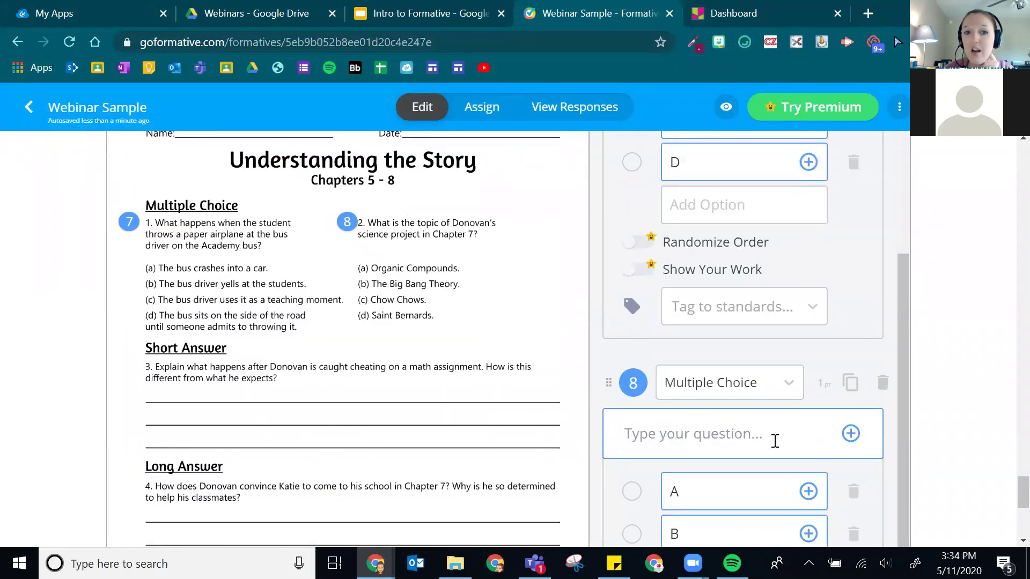
scroll(762, 394, down, 5)
scroll(658, 330, up, 1)
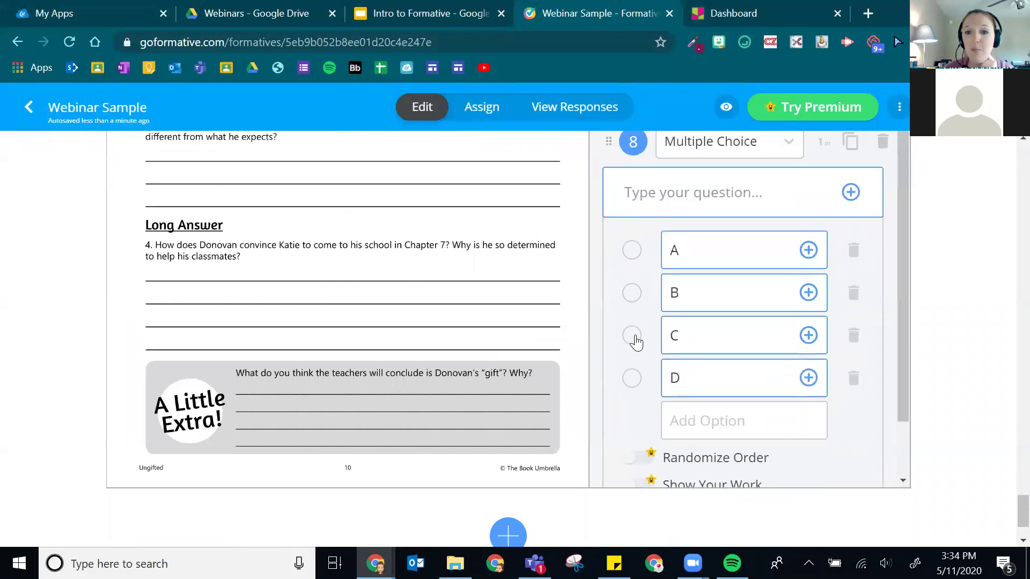
click(632, 334)
scroll(537, 347, up, 1)
scroll(429, 373, up, 1)
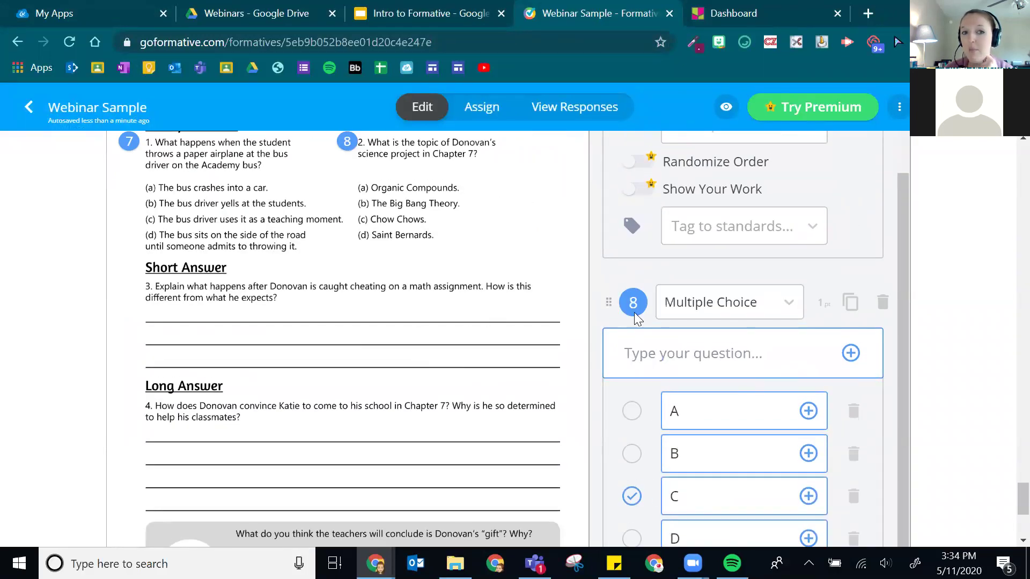
scroll(195, 361, up, 3)
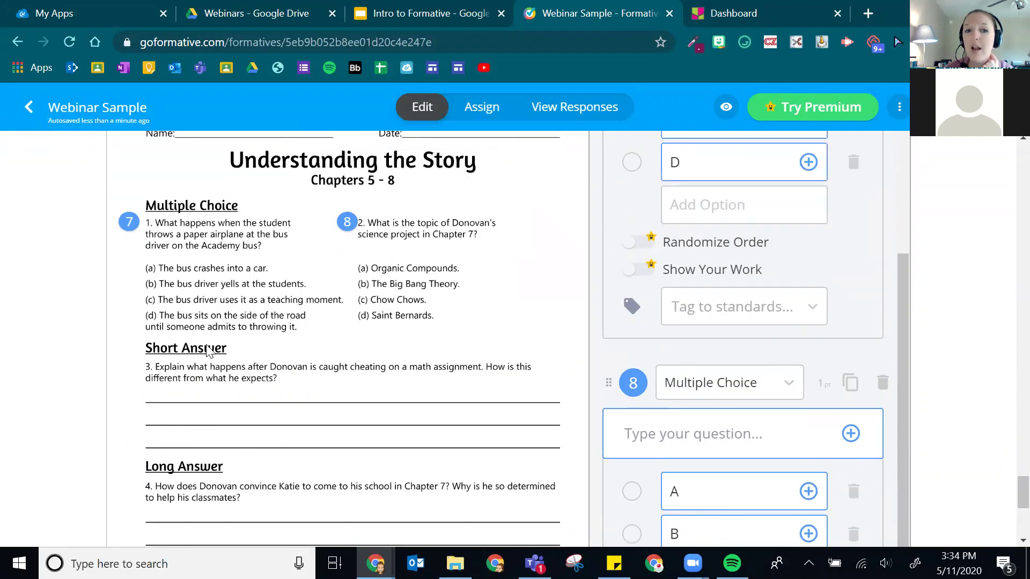
scroll(810, 276, up, 3)
scroll(782, 313, down, 6)
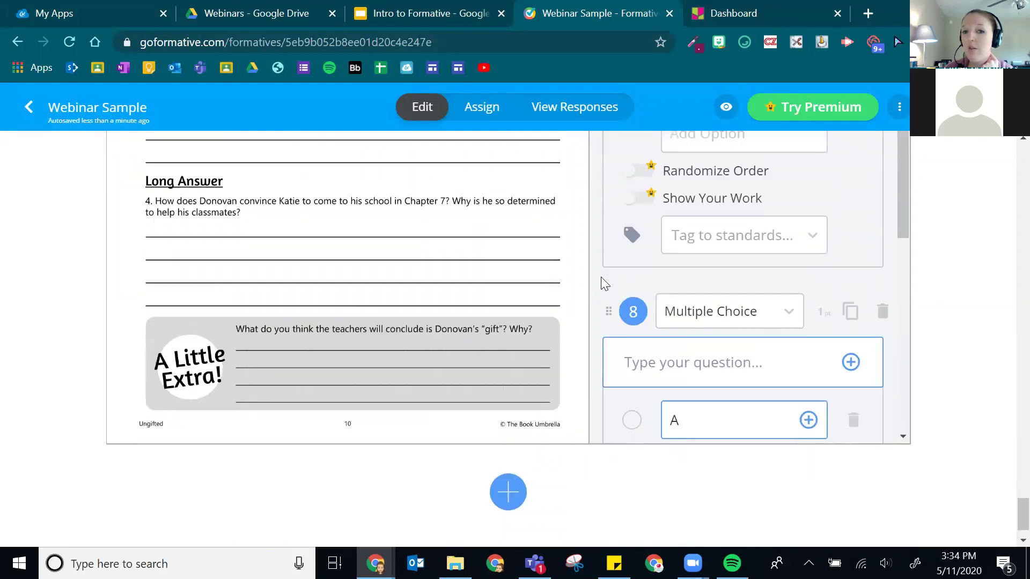
scroll(773, 290, up, 6)
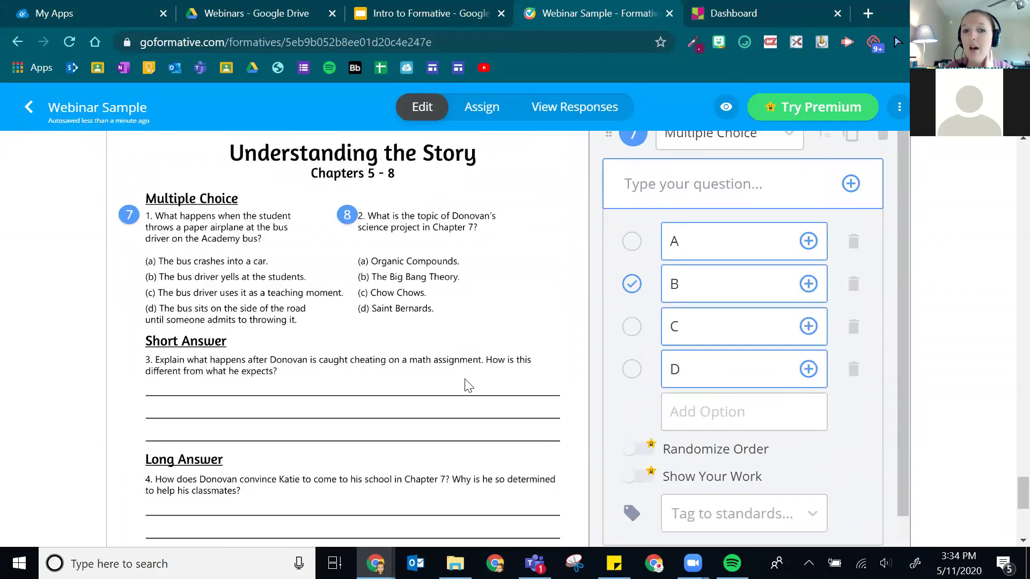
scroll(775, 321, down, 2)
scroll(660, 300, up, 2)
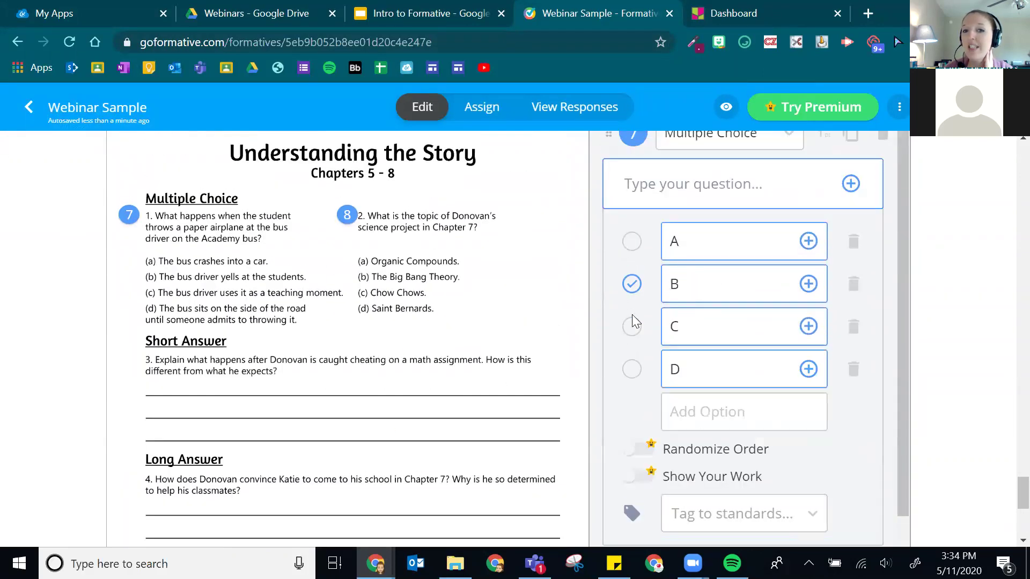
scroll(777, 344, down, 5)
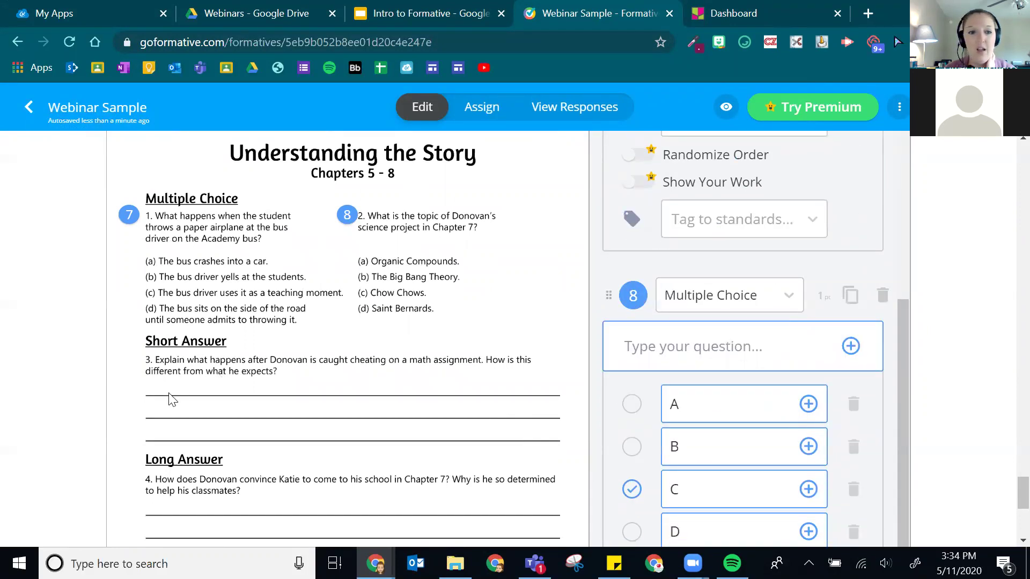
click(131, 361)
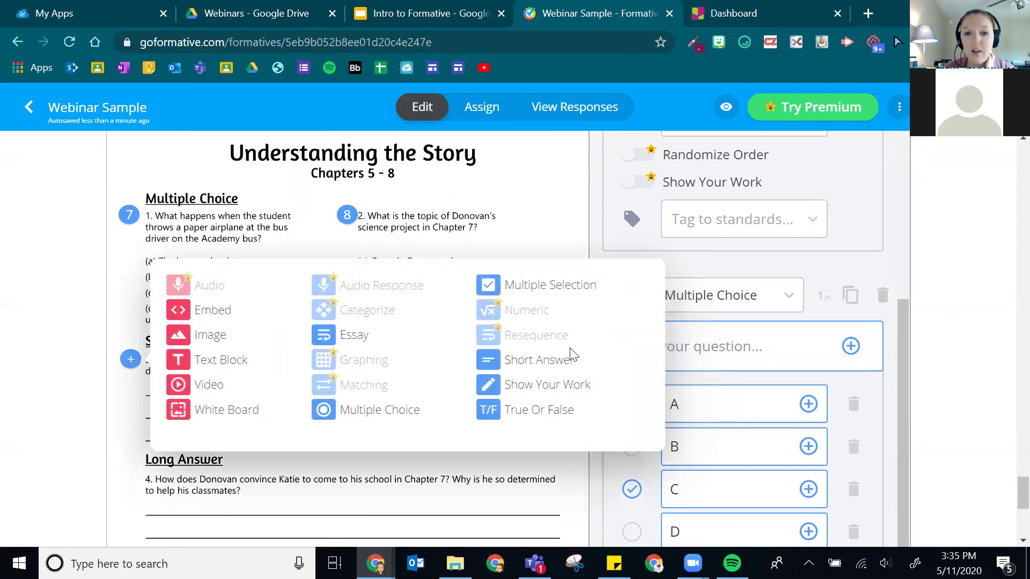
- Attach short-answer question 9 to question 3, and essay questions to question 4 and A Little Extra
click(560, 366)
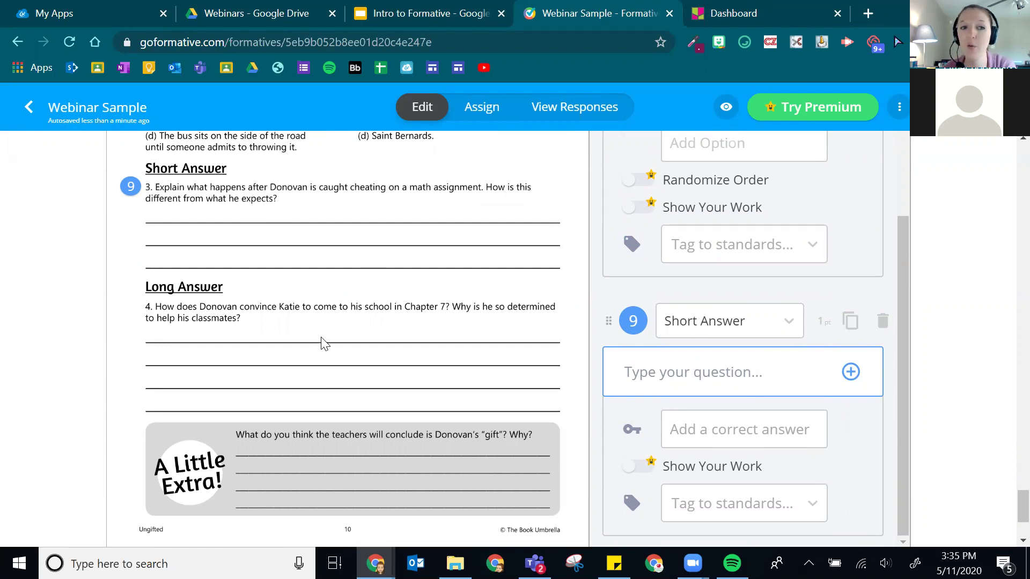
click(128, 314)
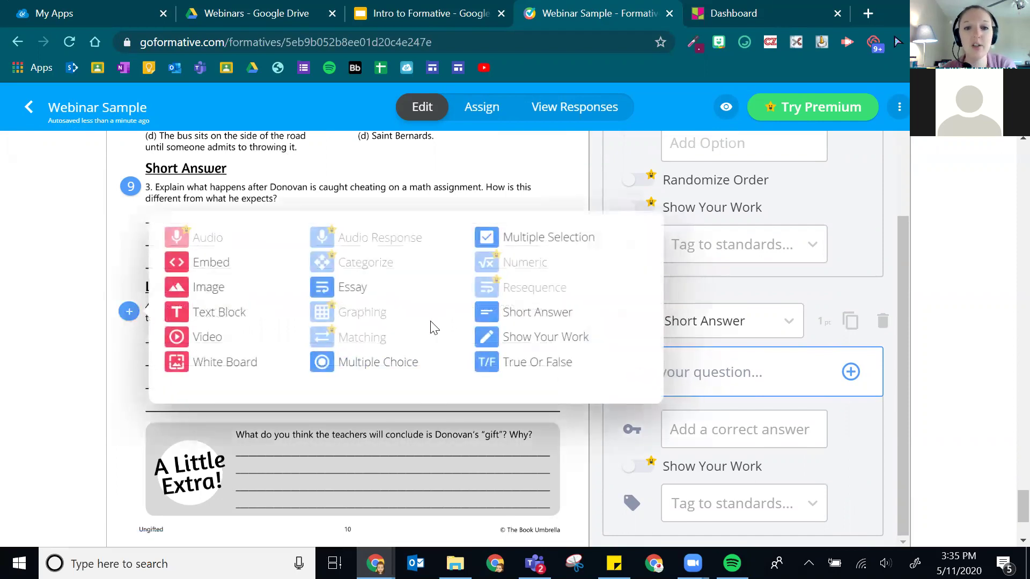
click(329, 293)
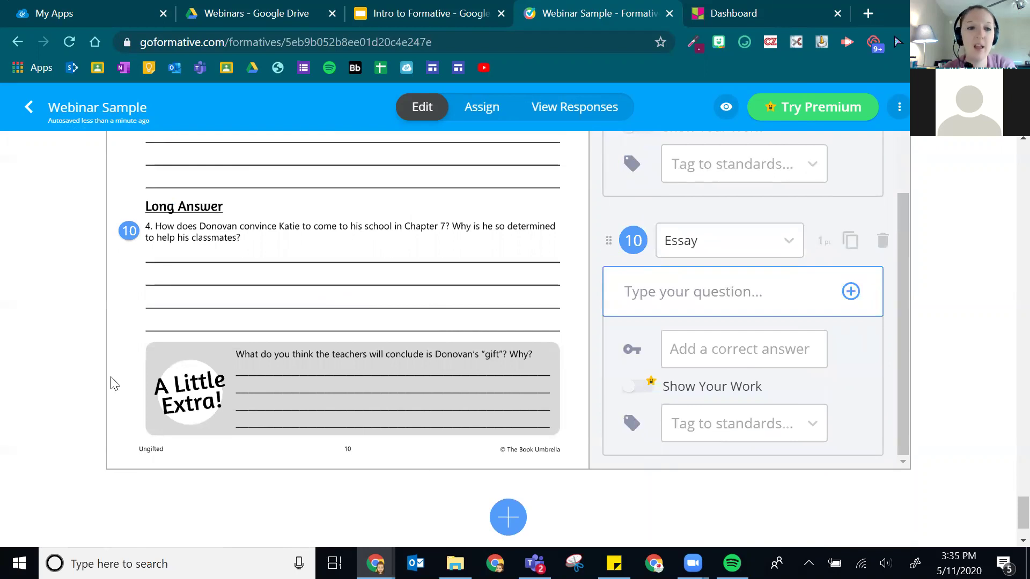
click(132, 358)
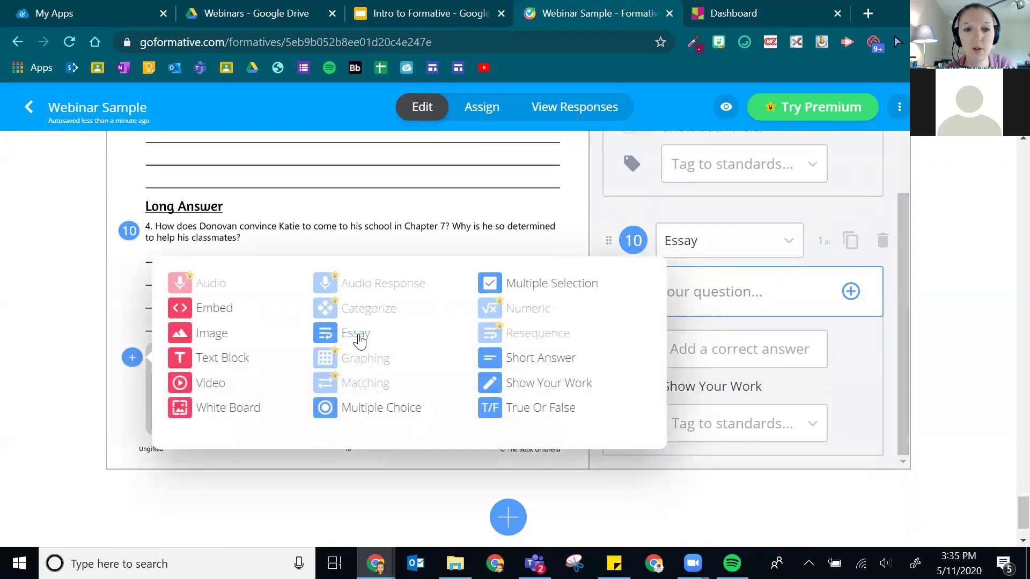
click(355, 334)
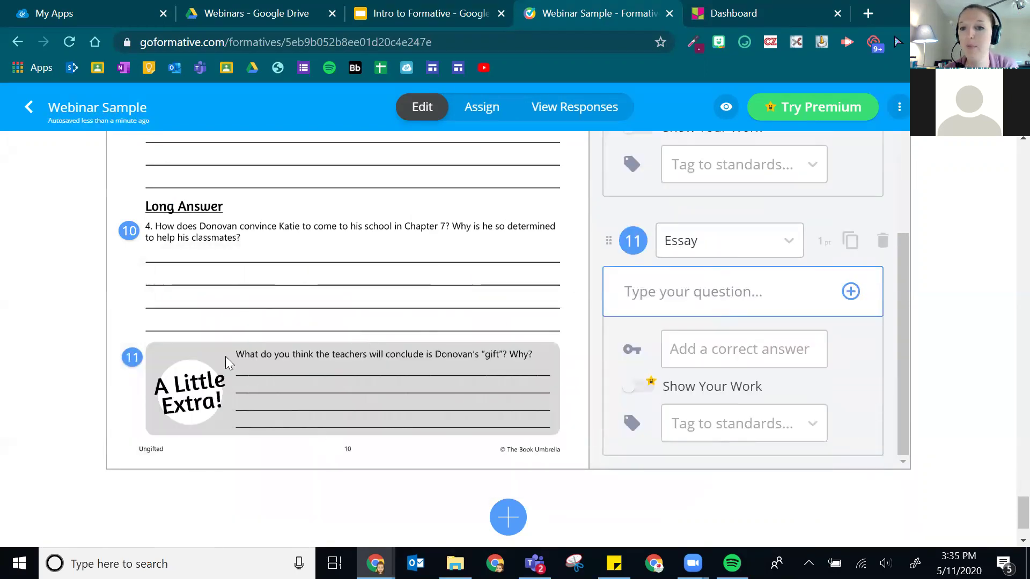
scroll(490, 288, up, 5)
scroll(490, 322, up, 5)
scroll(292, 407, down, 6)
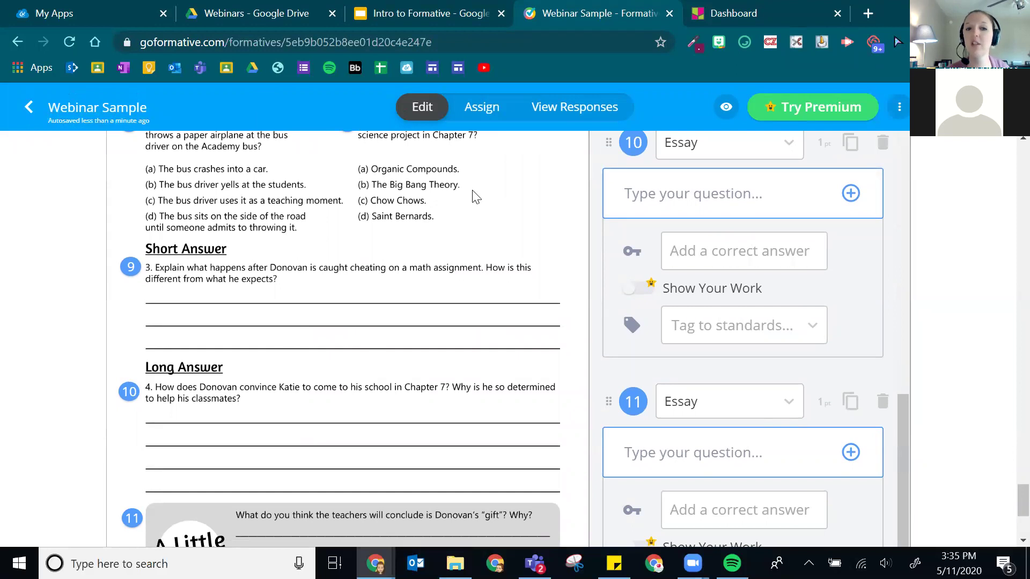
scroll(230, 365, up, 3)
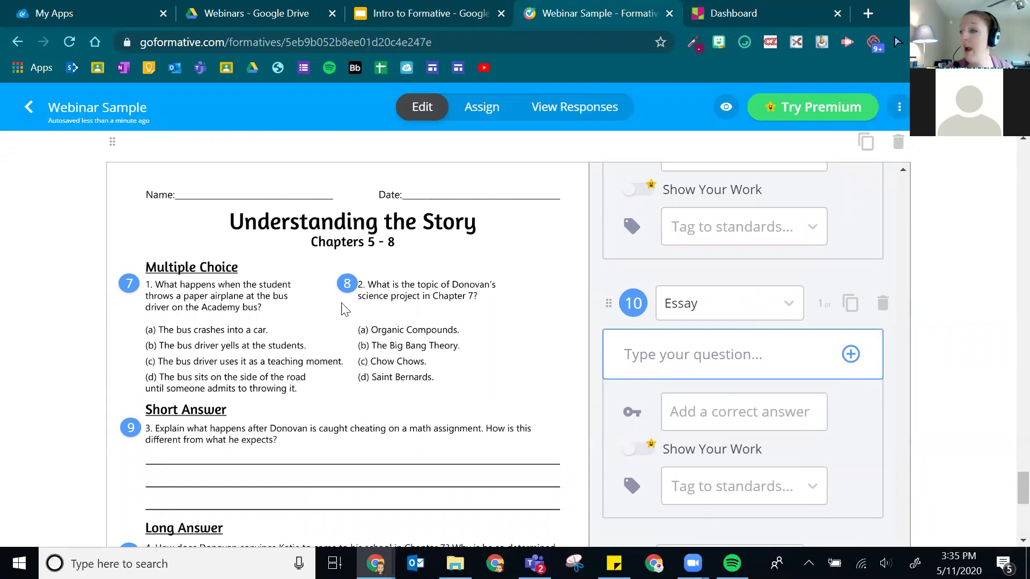
scroll(316, 383, down, 3)
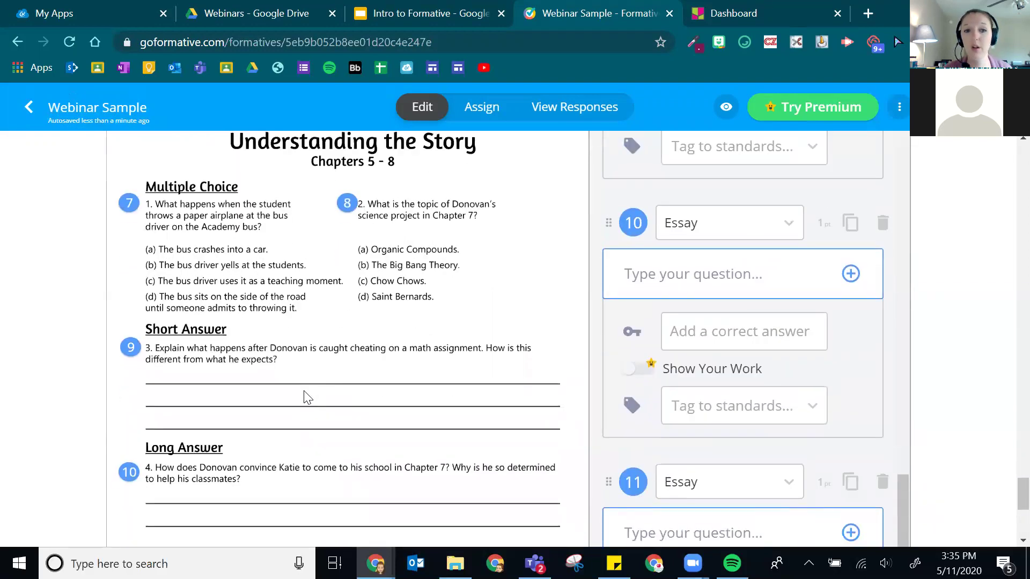
scroll(313, 396, down, 4)
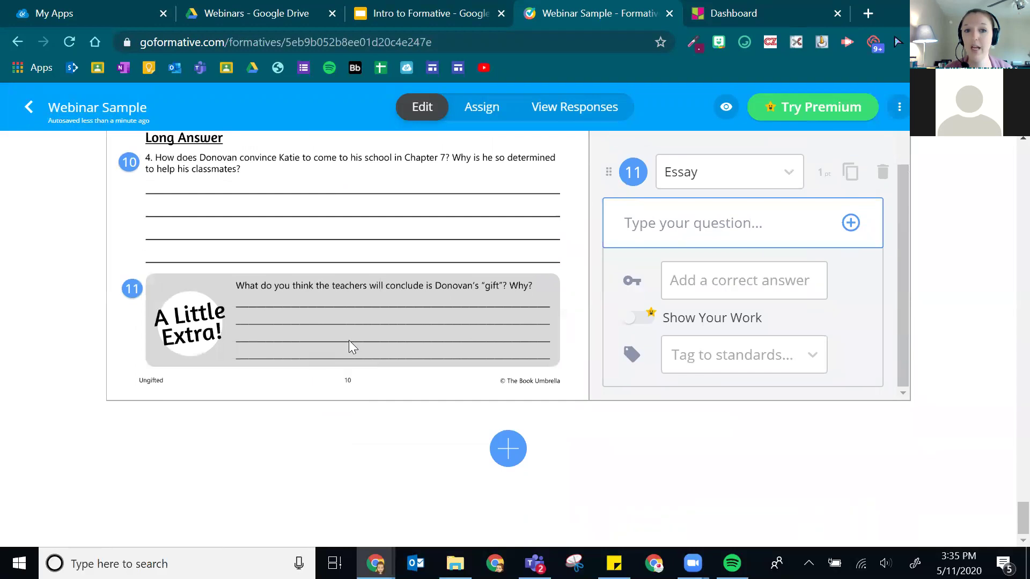
scroll(402, 332, up, 5)
scroll(457, 322, up, 5)
scroll(458, 327, down, 10)
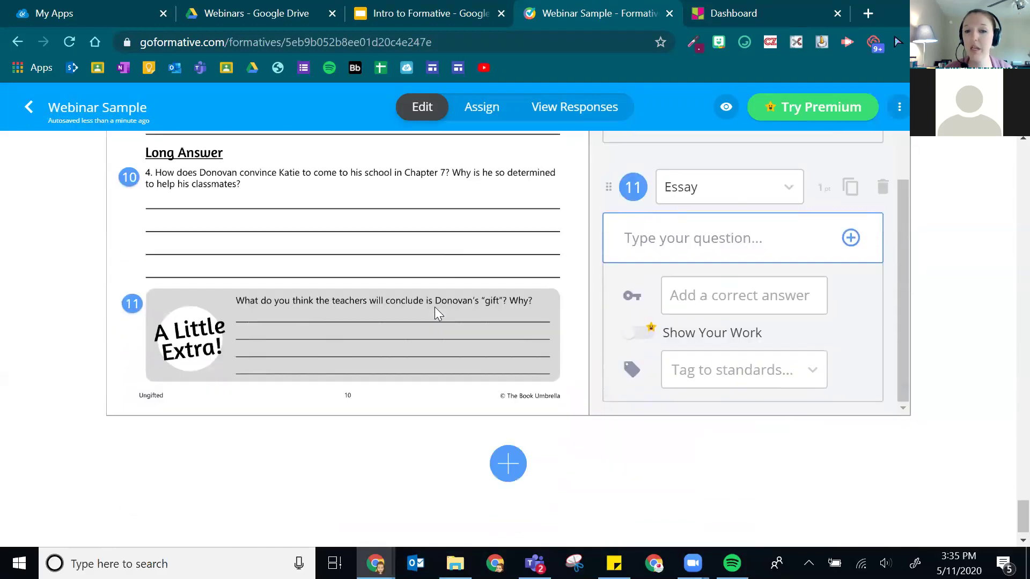
scroll(494, 418, up, 10)
scroll(483, 381, down, 5)
scroll(504, 434, down, 5)
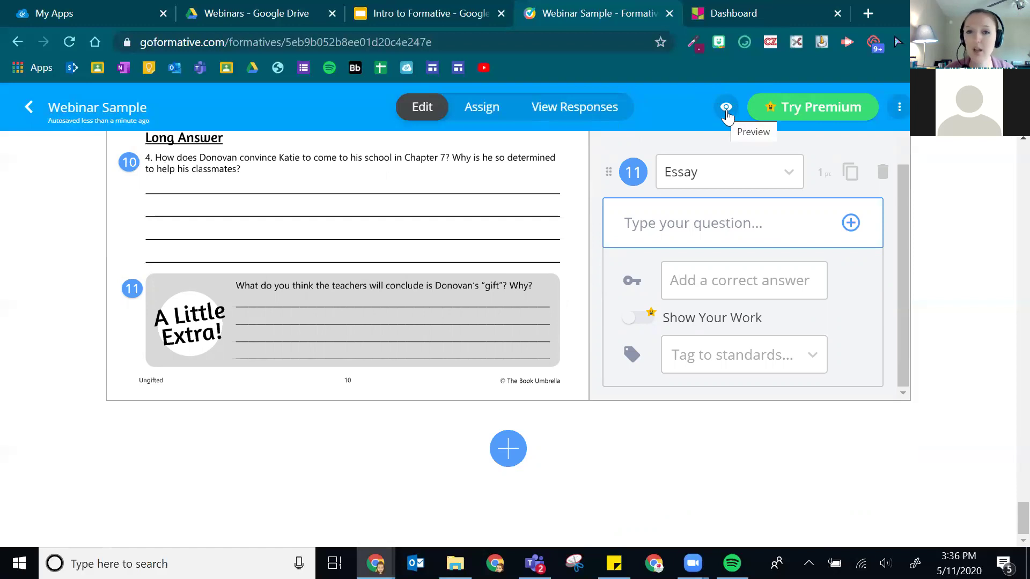
- Preview the formative as a student at desktop size, advance to Slide 2, and answer True
click(726, 109)
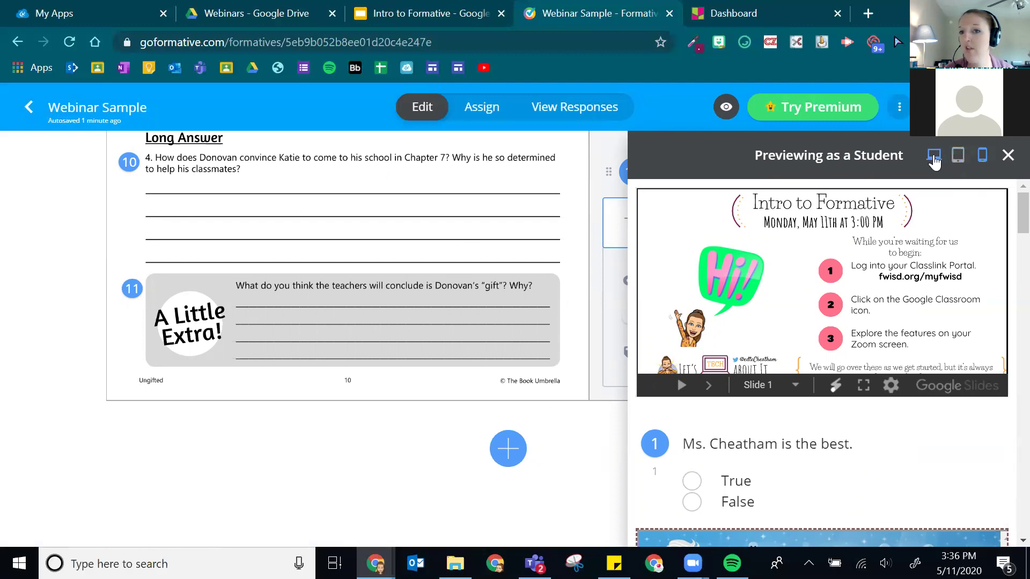
click(958, 155)
click(934, 159)
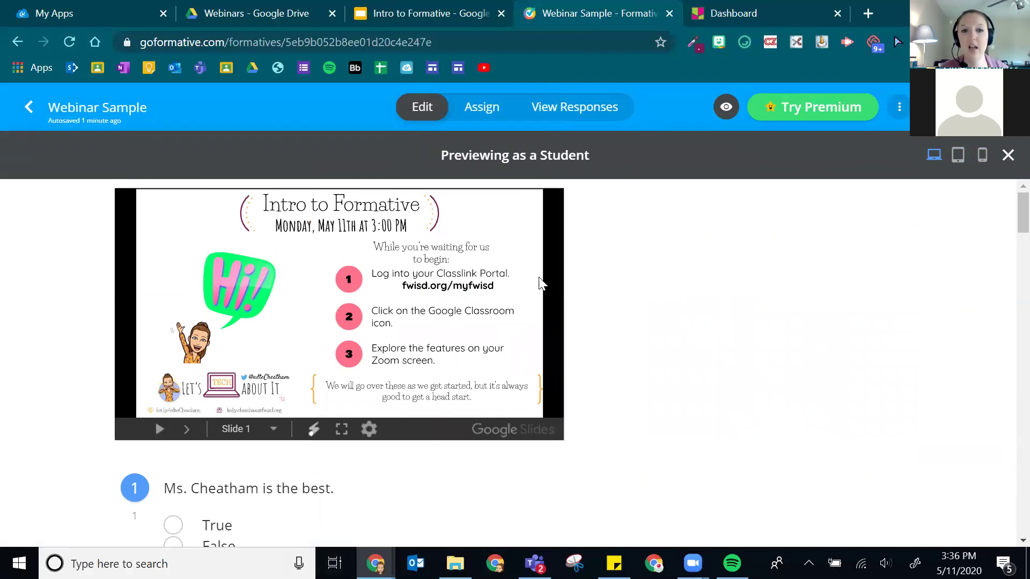
click(305, 365)
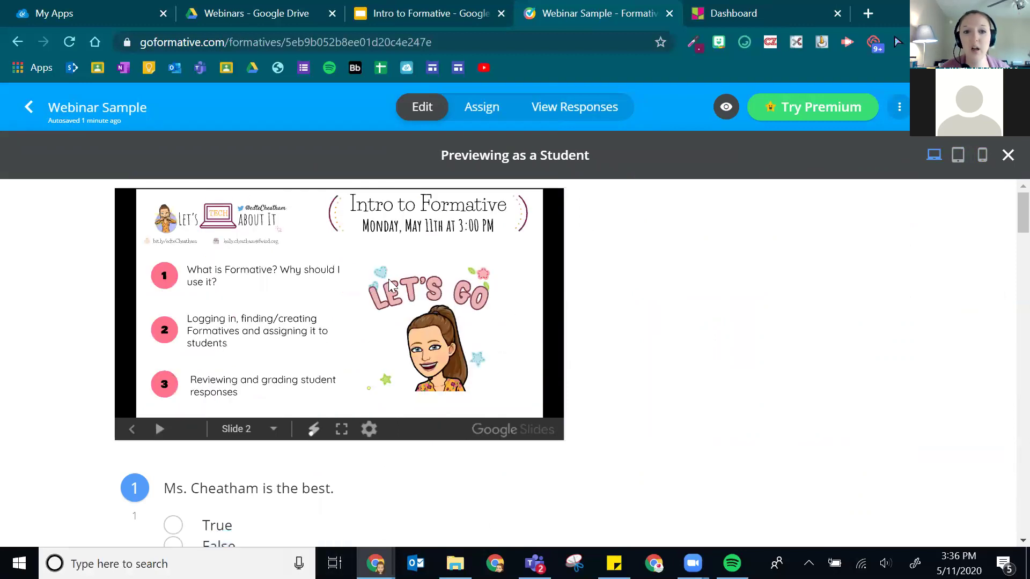
scroll(668, 308, down, 3)
click(173, 363)
- Choose 'sediment gets carried away' for erosion and type 'rfefaea' into long question 3
scroll(668, 338, down, 5)
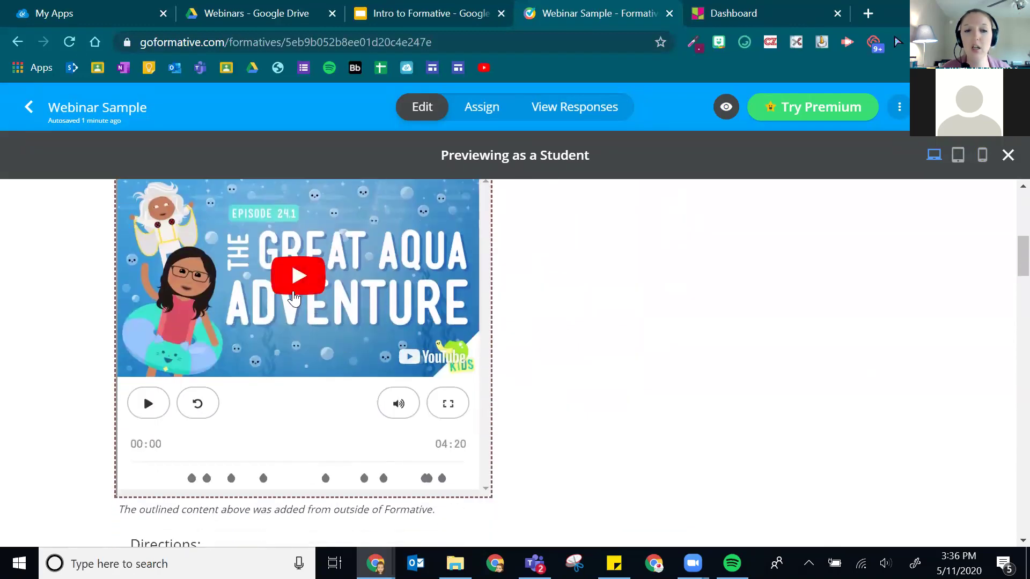
scroll(616, 360, down, 3)
scroll(616, 361, down, 6)
scroll(526, 321, up, 3)
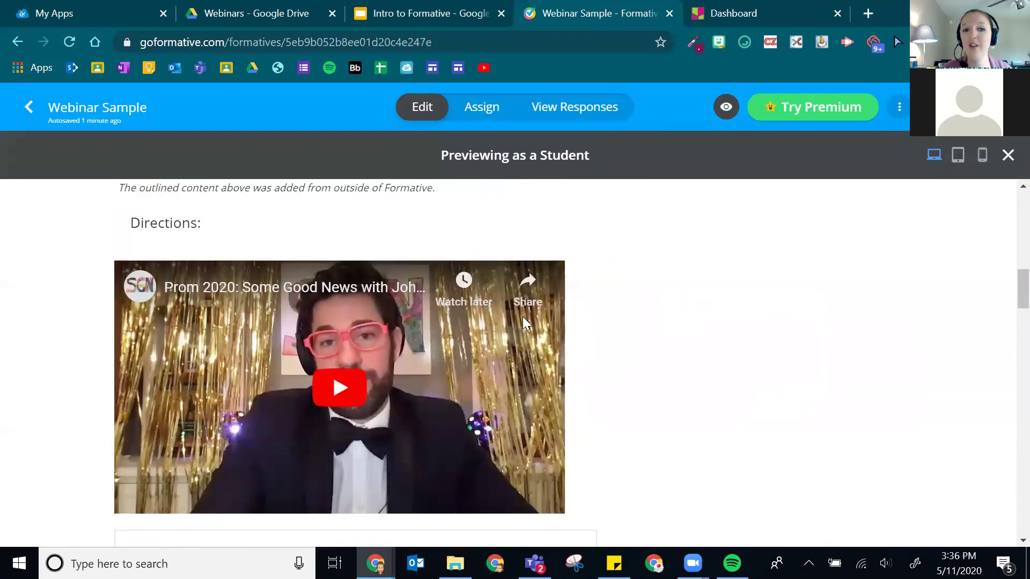
scroll(230, 426, down, 8)
scroll(285, 332, down, 3)
scroll(427, 322, up, 2)
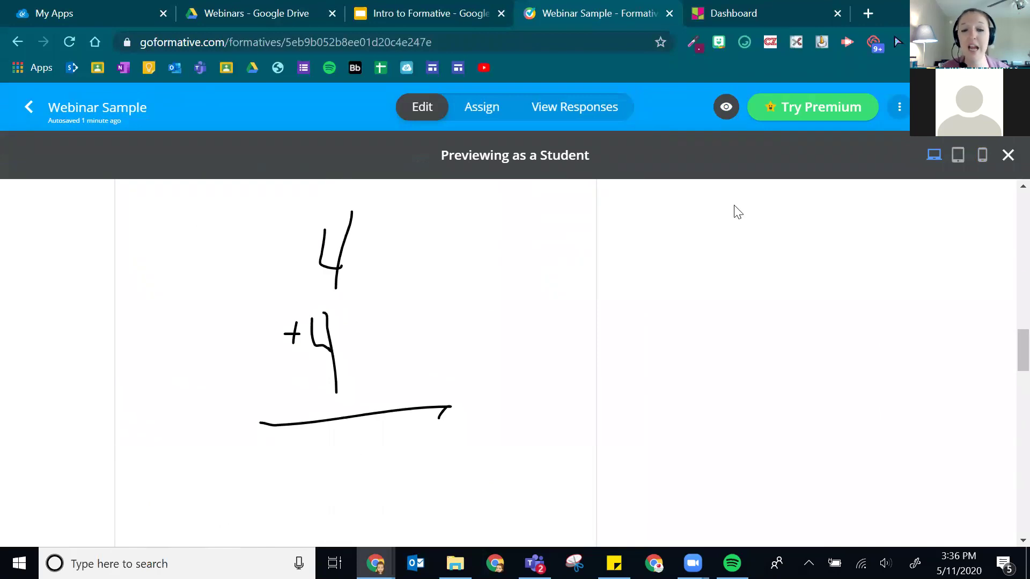
scroll(271, 392, down, 5)
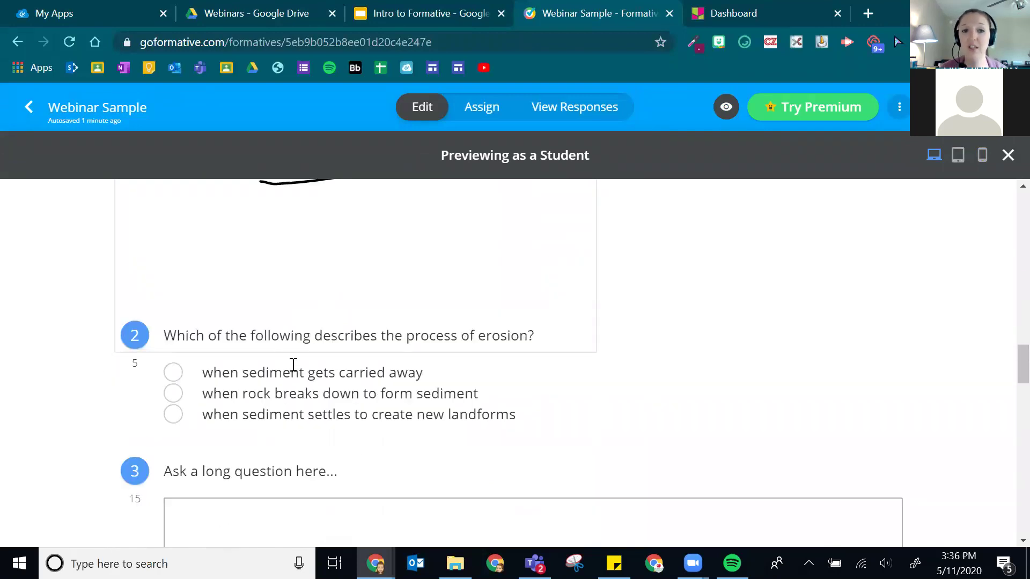
scroll(483, 295, up, 2)
scroll(250, 308, down, 2)
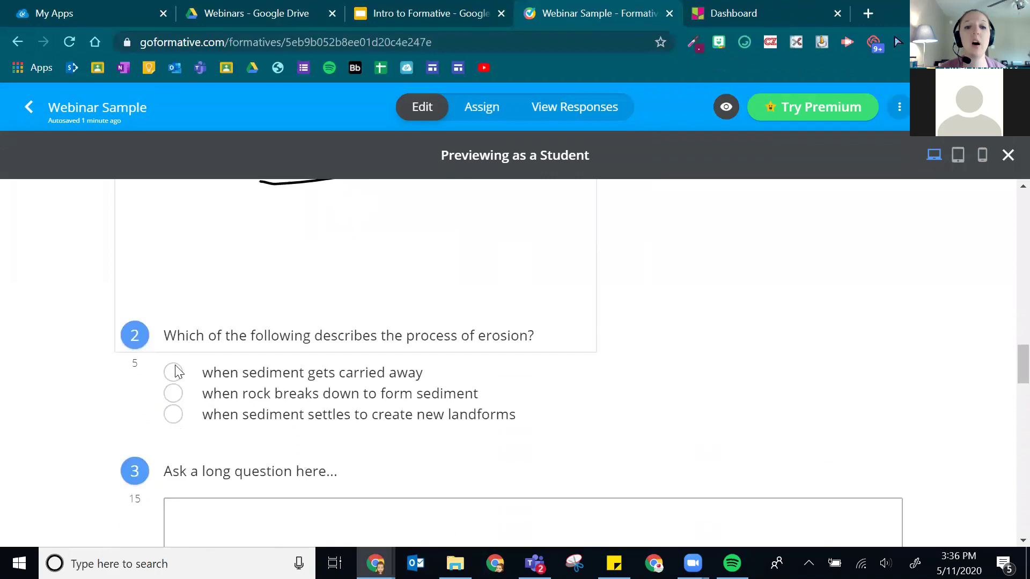
click(173, 374)
scroll(167, 389, down, 6)
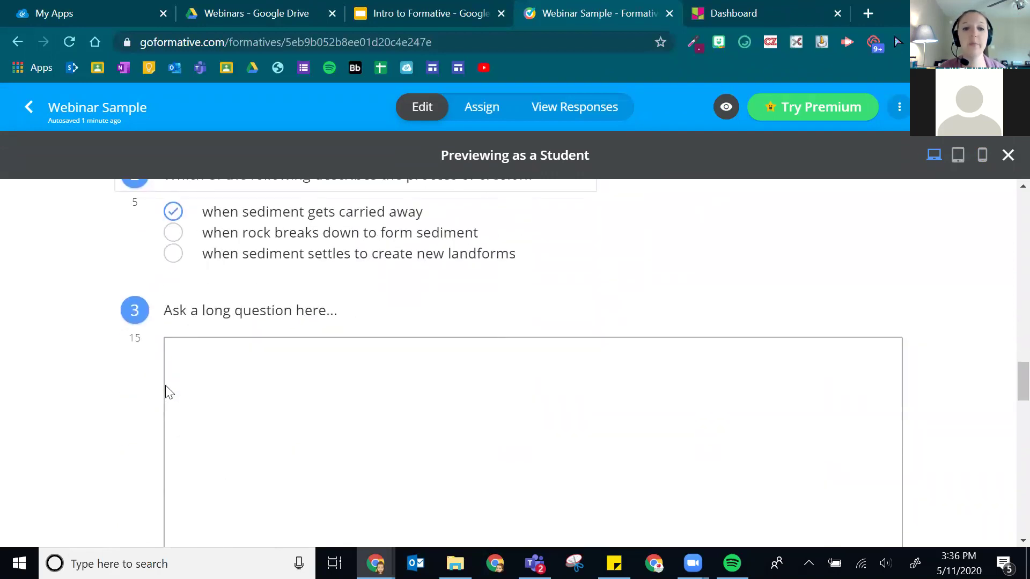
scroll(247, 343, up, 2)
click(232, 377)
text(rfefaea)
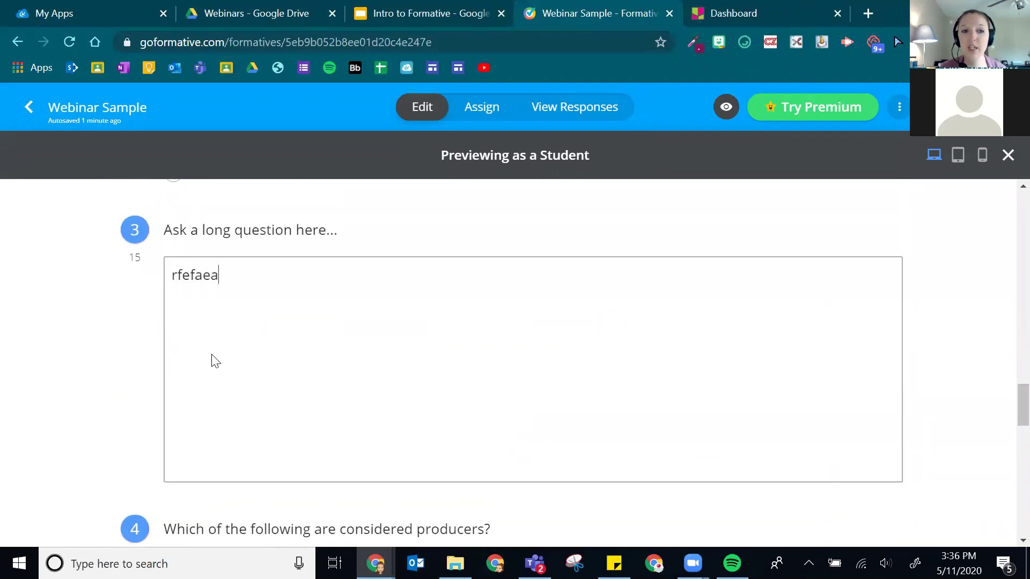
- Check tree, grass and plant as producers and enter 72 for 12 x 6
scroll(215, 359, down, 6)
scroll(217, 357, down, 1)
scroll(214, 357, up, 1)
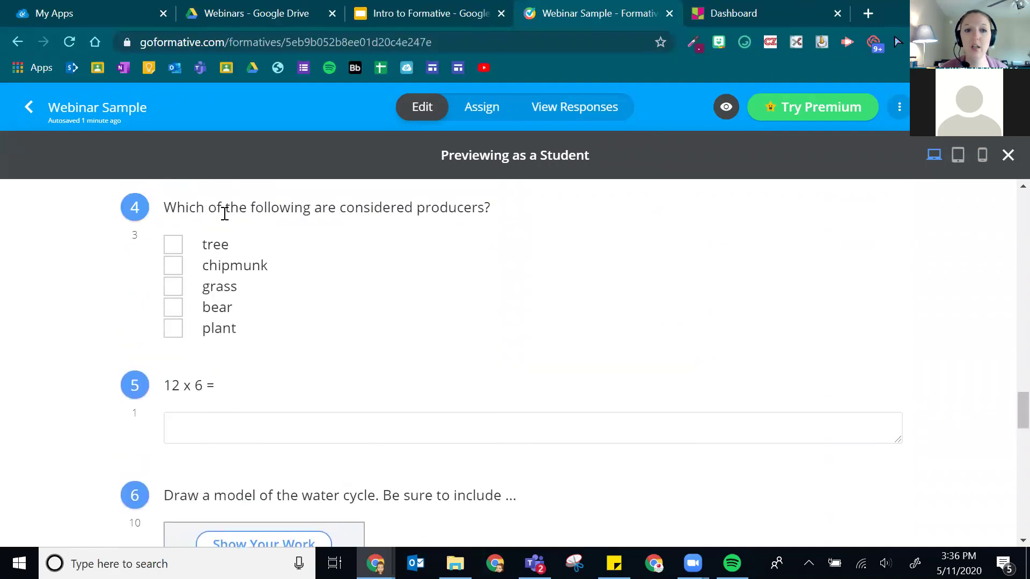
click(173, 245)
click(171, 287)
click(172, 328)
click(309, 414)
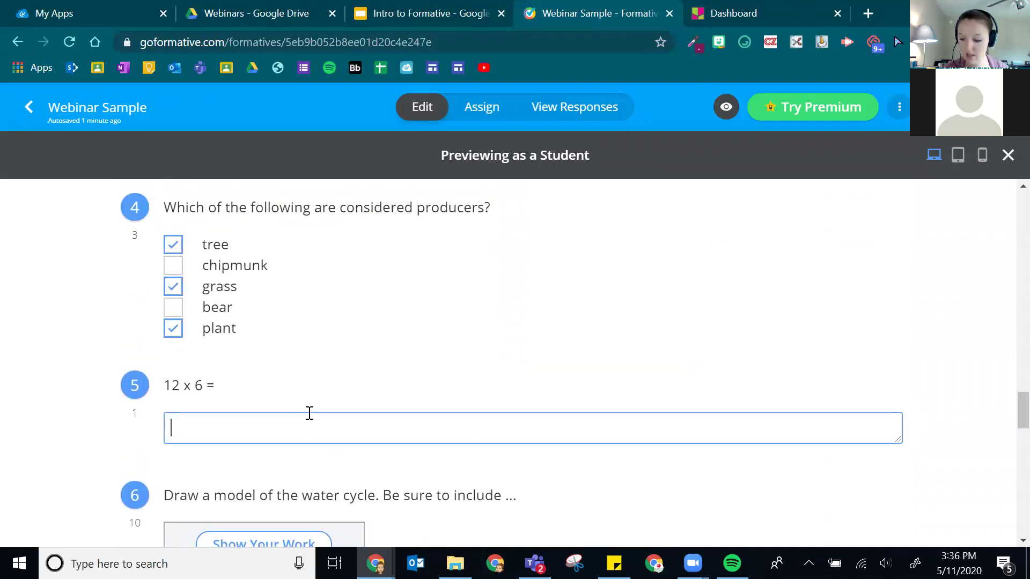
click(64, 418)
scroll(73, 416, down, 6)
scroll(180, 352, up, 1)
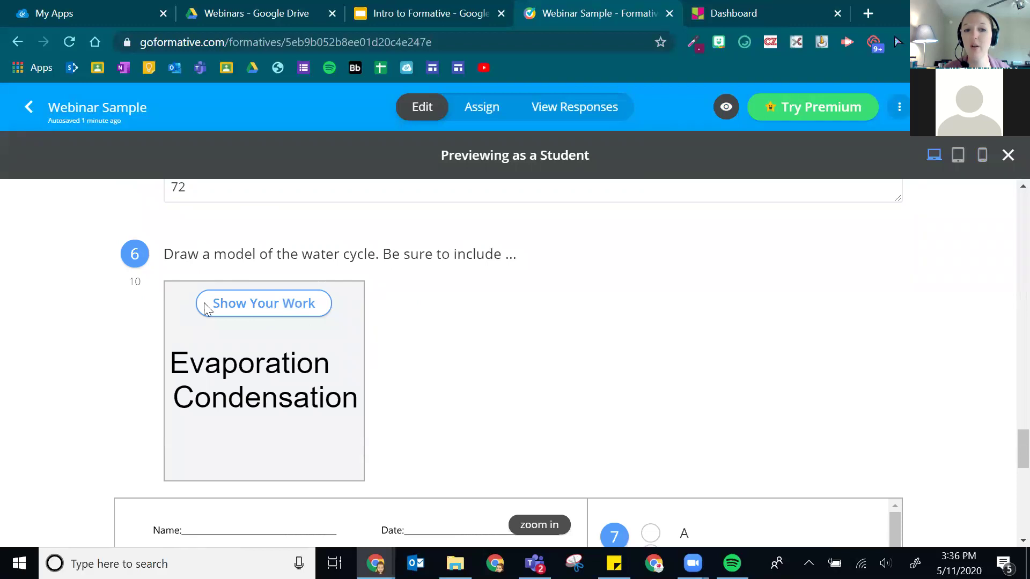
click(233, 308)
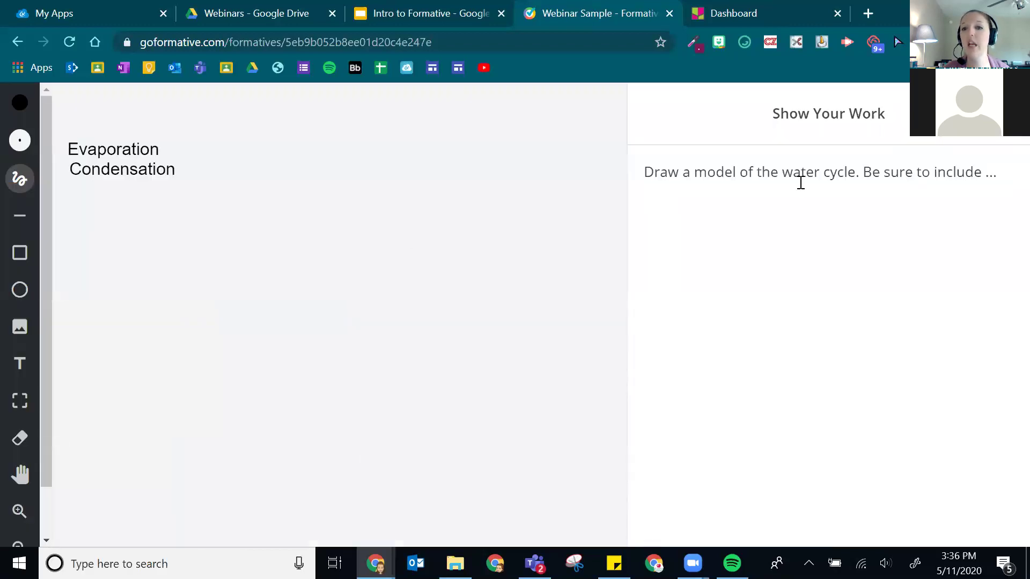
- Open the Add Image dialog on question 6's drawing canvas and choose the image URL option
drag(642, 177, 1008, 184)
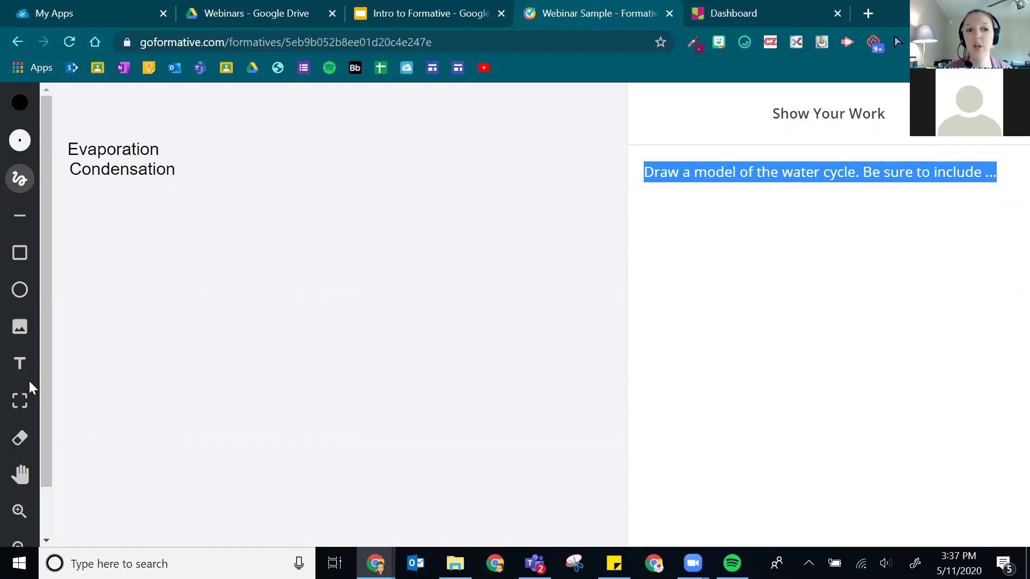
click(19, 326)
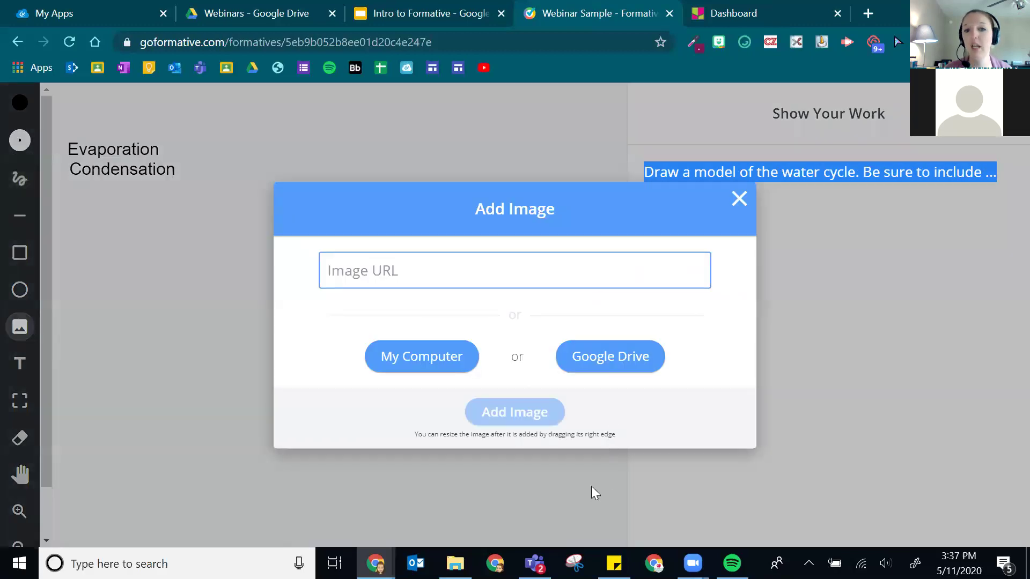
click(354, 278)
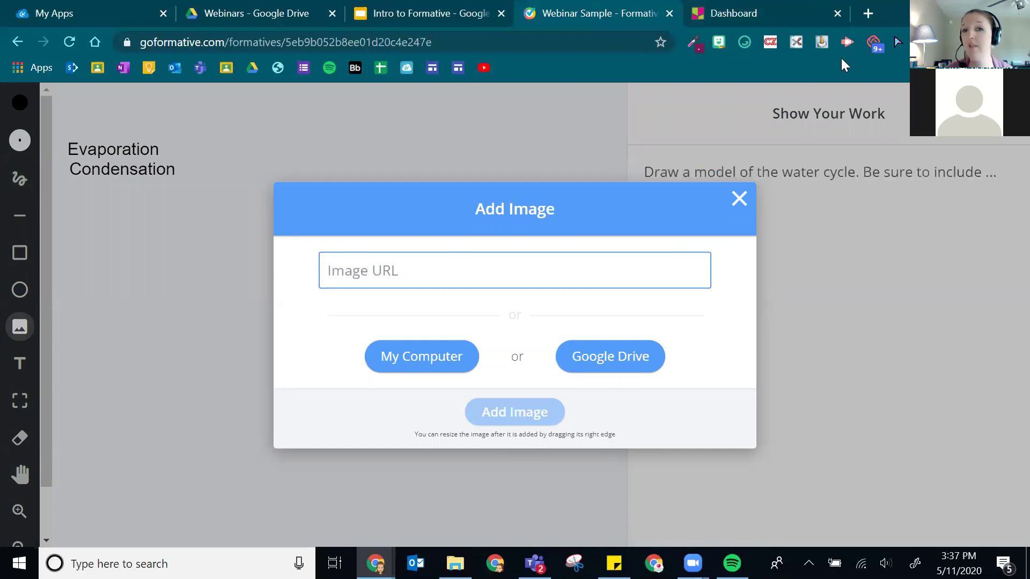
- Search Google for 'sun picture' in a new tab and show the image results
click(867, 12)
text(sun p)
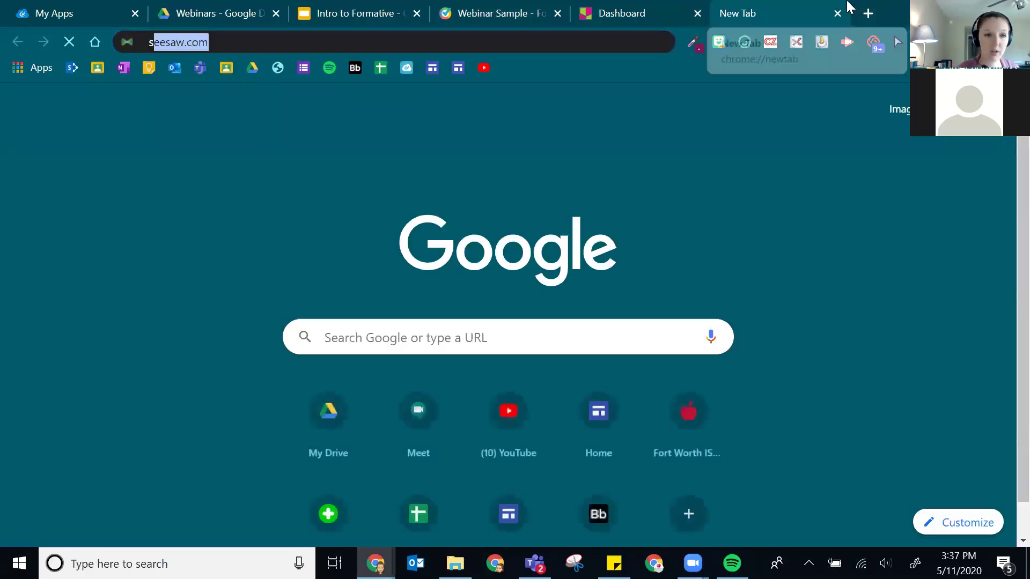
text(icture)
key(Return)
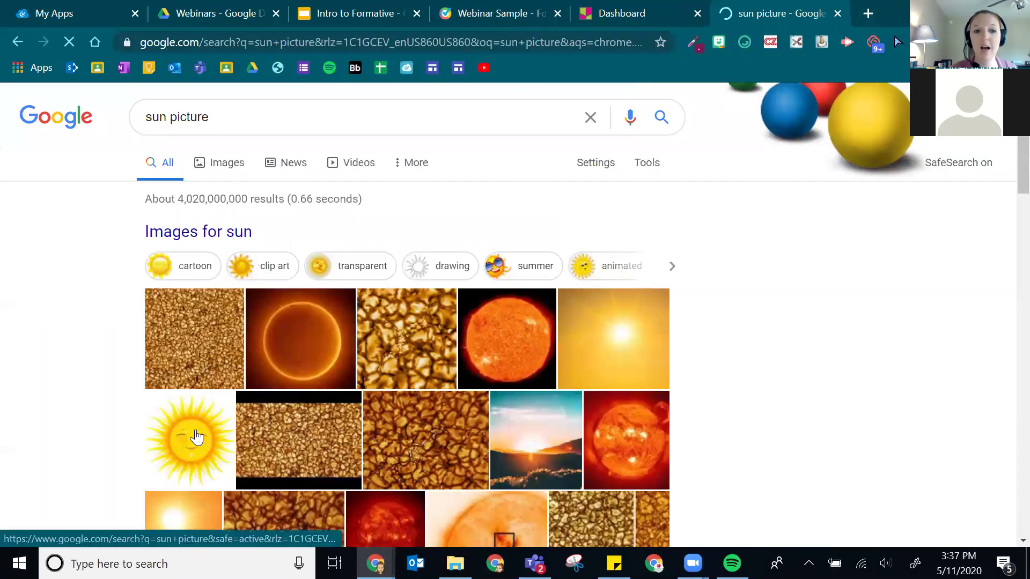
right_click(185, 450)
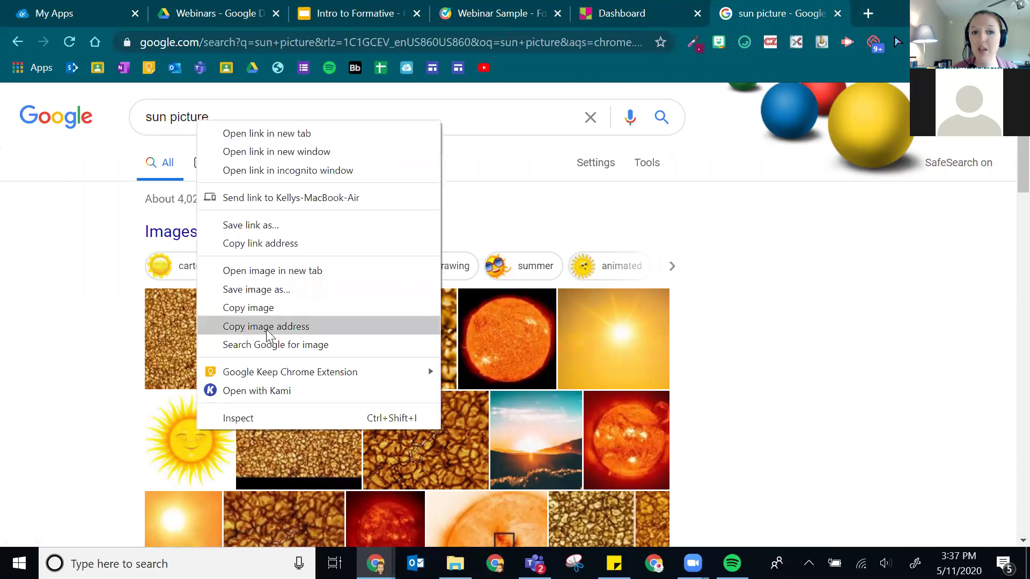
click(169, 456)
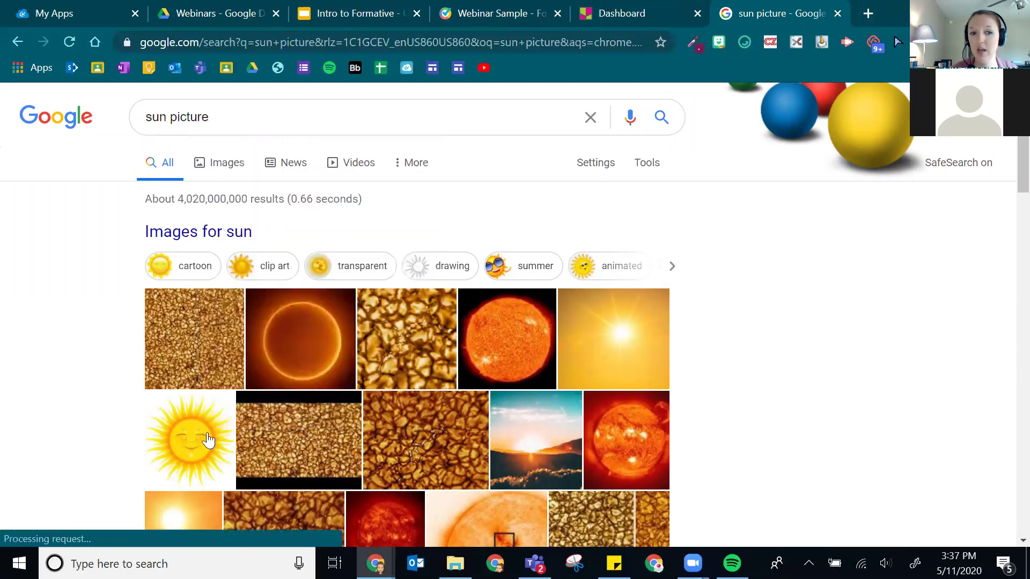
- Copy the image address of the smiling cartoon sun picture
click(87, 364)
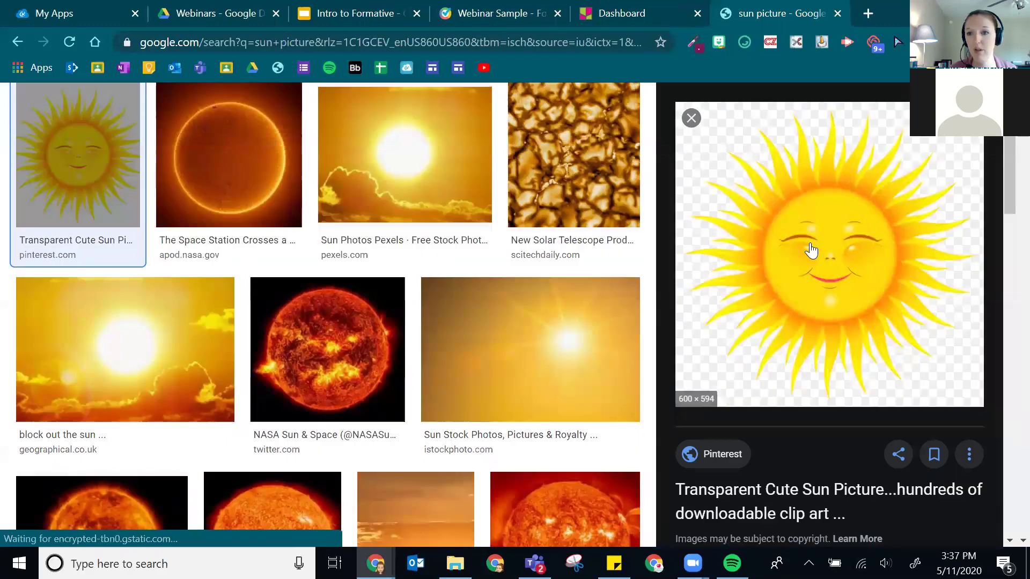
right_click(808, 239)
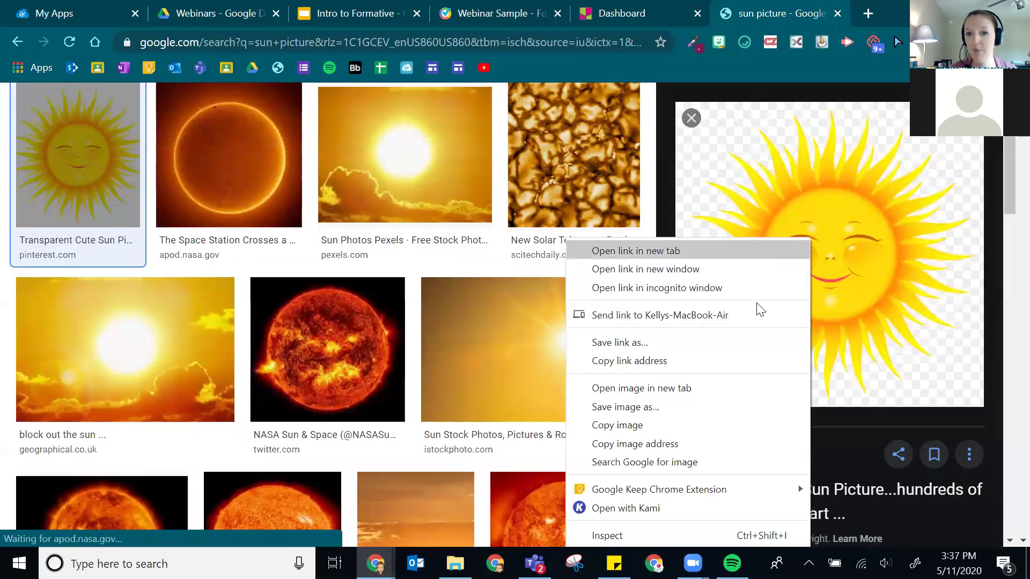
click(634, 444)
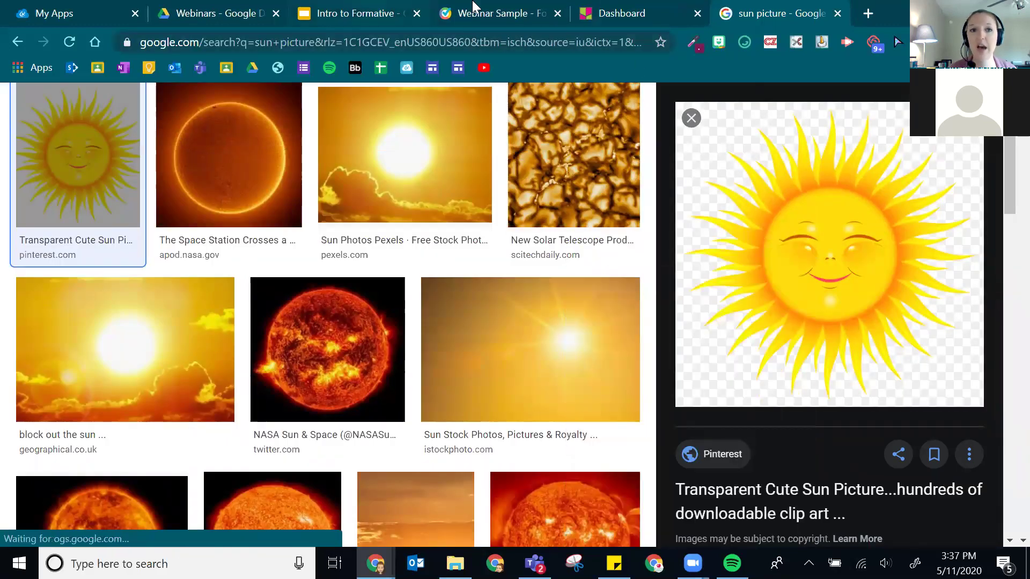
click(493, 13)
- Paste the copied sun picture URL into Image URL and add it to the water-cycle drawing
click(405, 262)
key(ctrl+v)
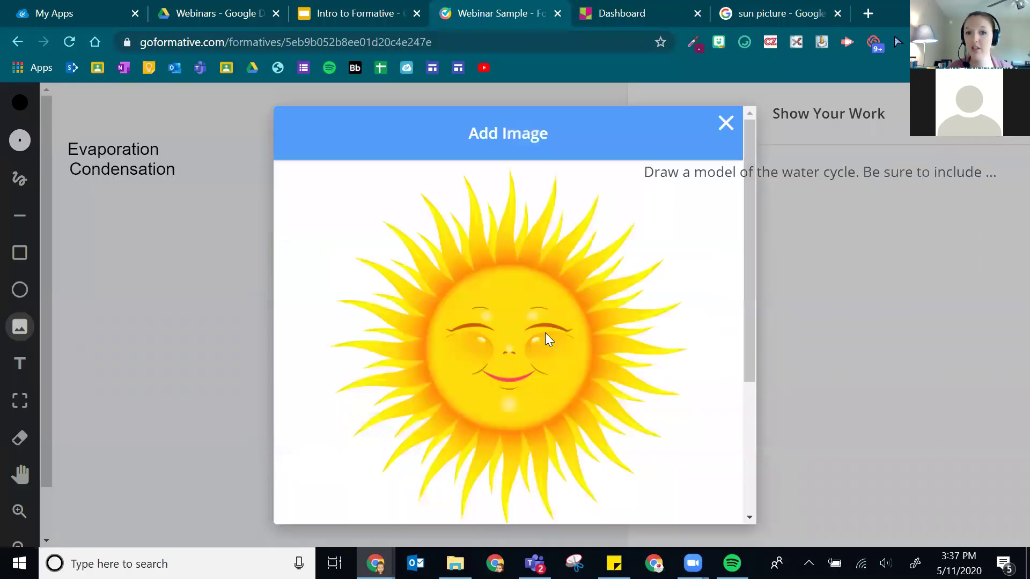
scroll(465, 365, down, 5)
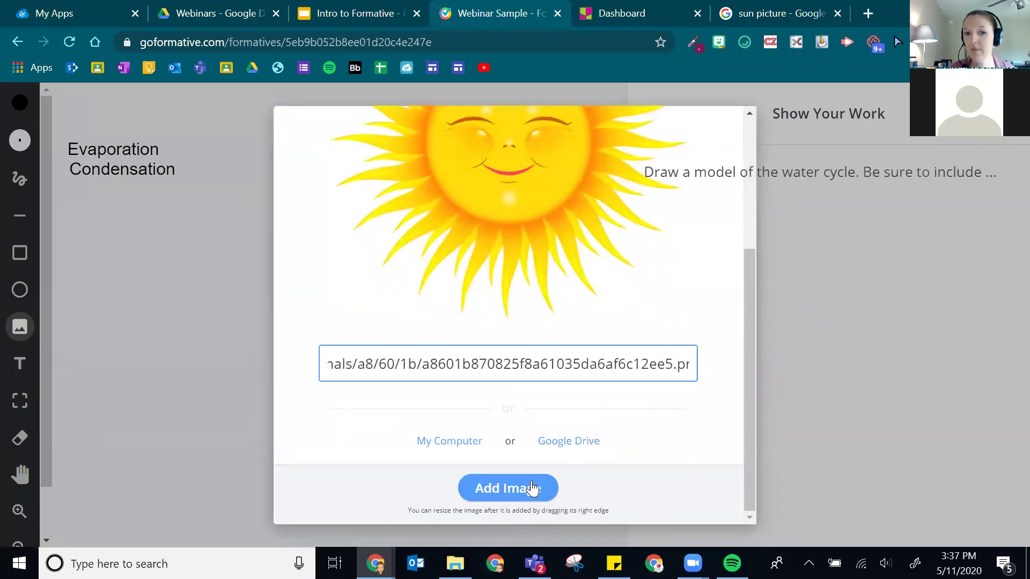
click(534, 489)
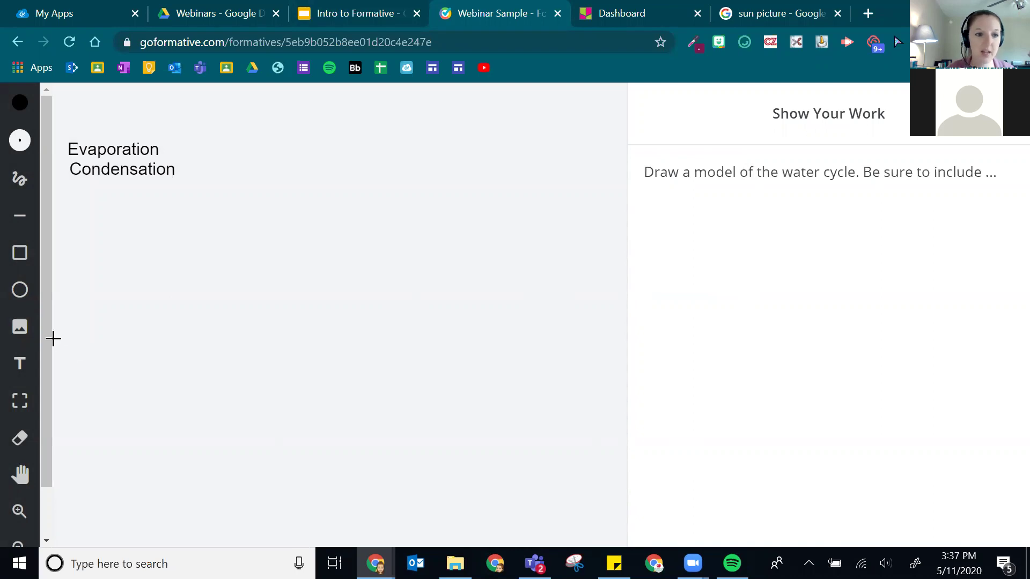
scroll(37, 357, down, 2)
scroll(36, 363, up, 2)
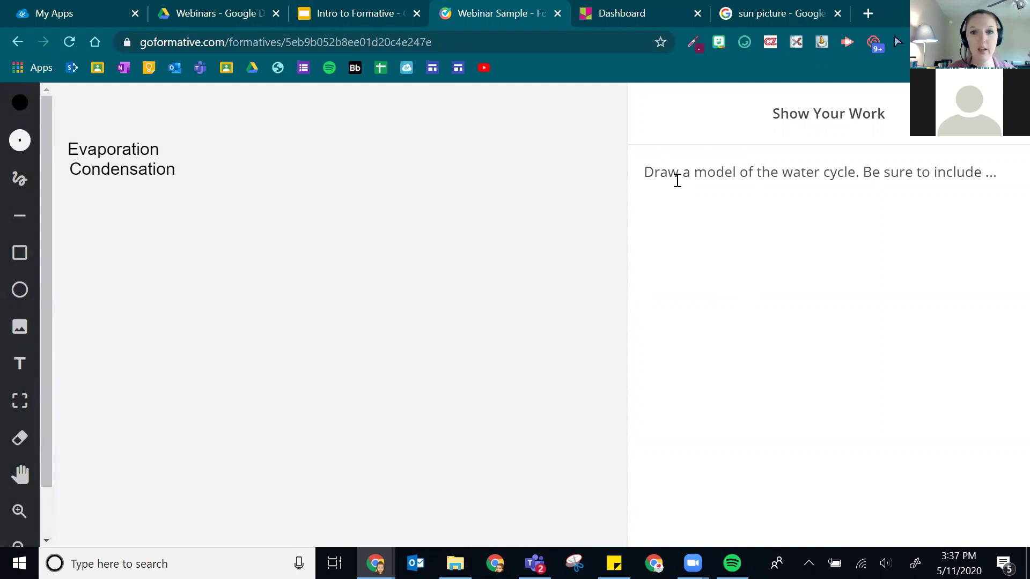
- Reopen question 6's drawing canvas, draw a small dot with the pen, and close it
key(Escape)
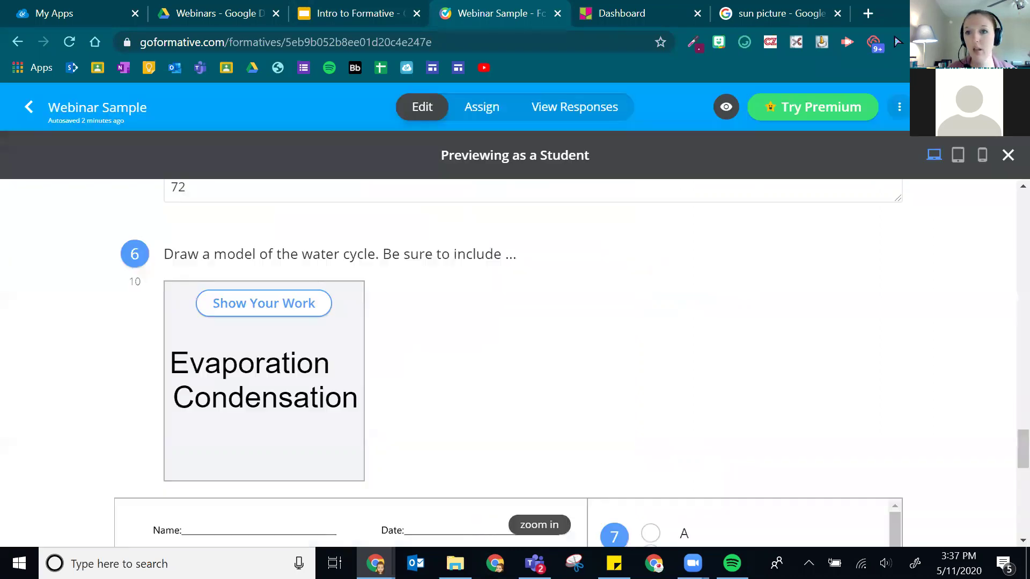
click(268, 307)
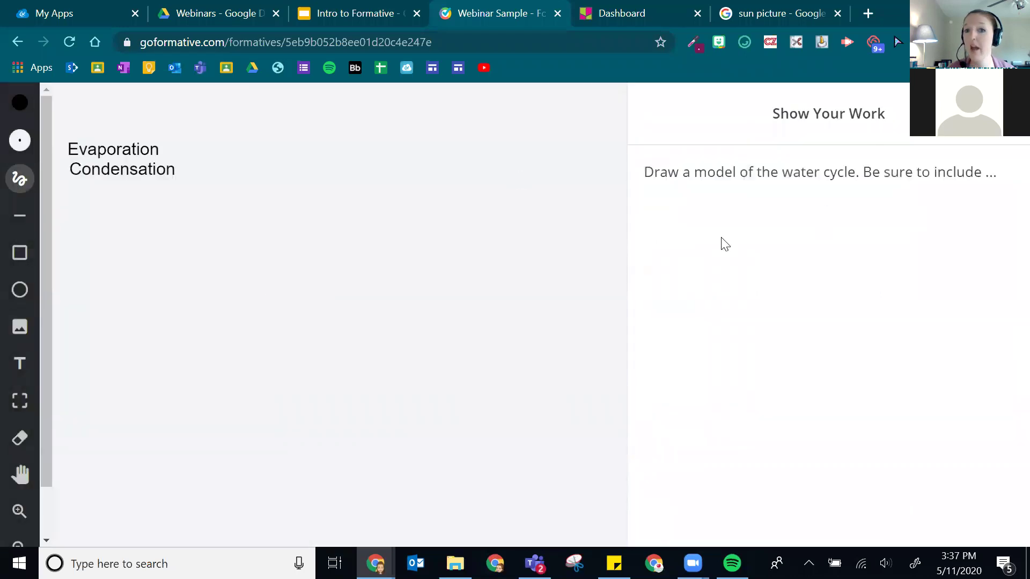
click(381, 273)
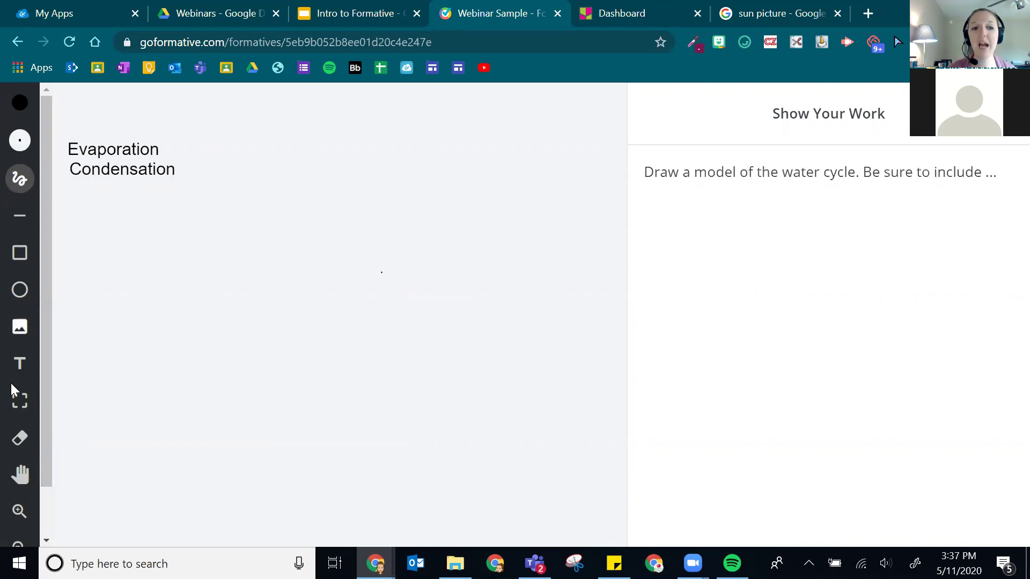
scroll(44, 365, down, 1)
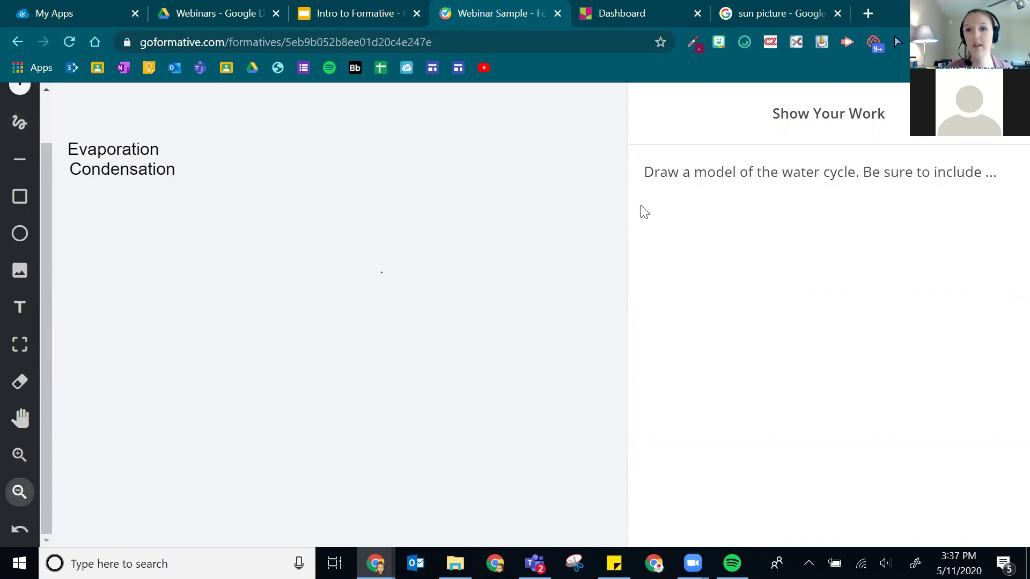
key(Escape)
scroll(356, 237, down, 9)
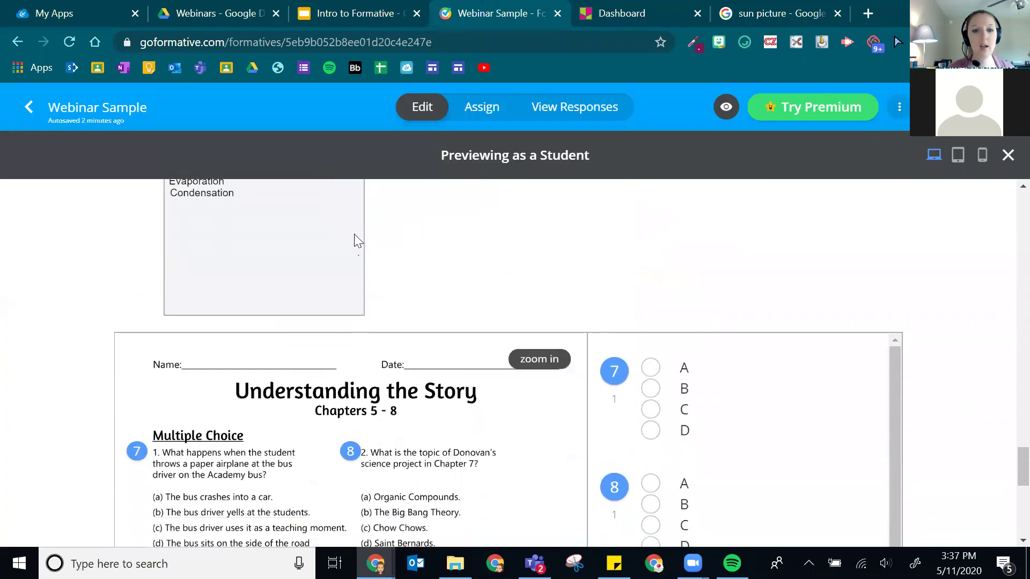
scroll(347, 246, up, 3)
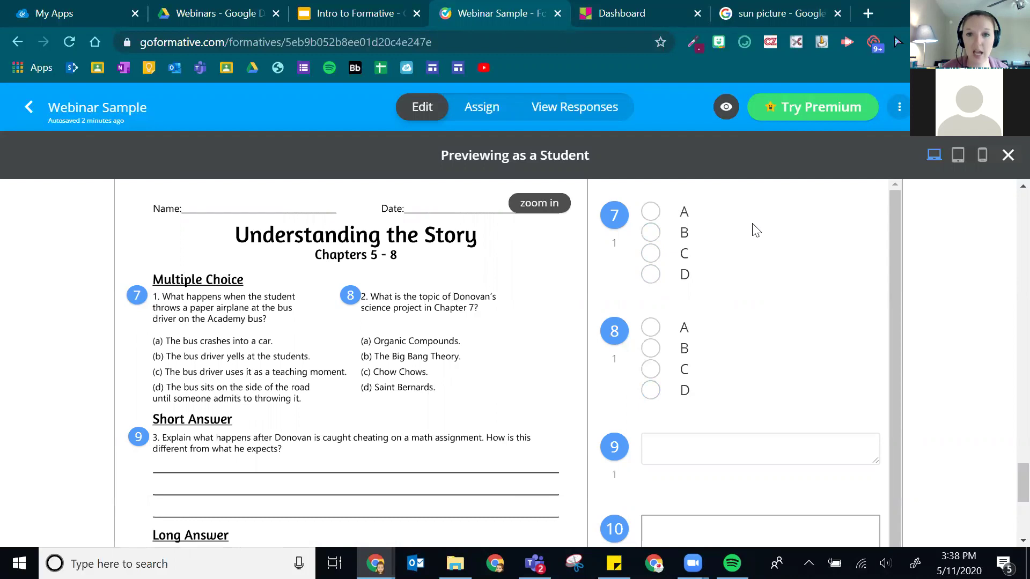
- Choose option C for questions 7 and 8 in the student preview
click(650, 253)
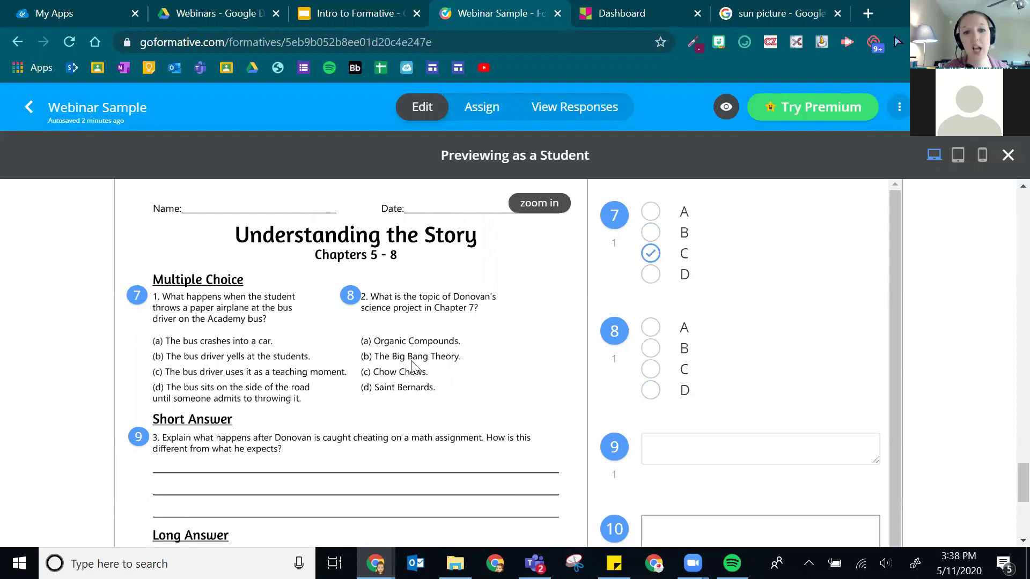
click(650, 369)
scroll(443, 425, down, 2)
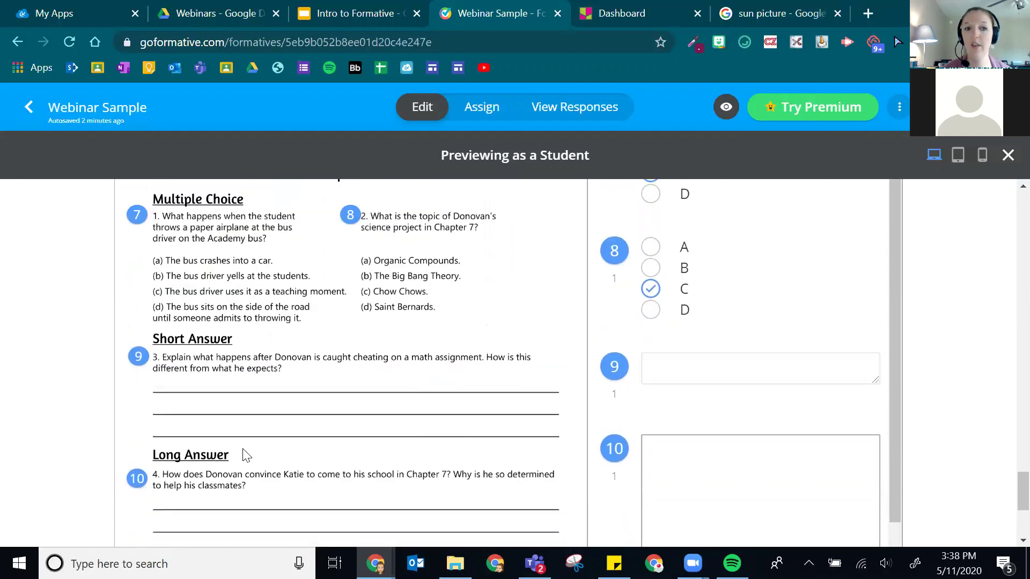
- Enter sample answers 'feaf', 'feafea' and 'eafeaw' for questions 9, 10 and 11
text(feaf)
click(655, 443)
text(feafea)
scroll(662, 450, down, 5)
click(710, 485)
text(eafeaw)
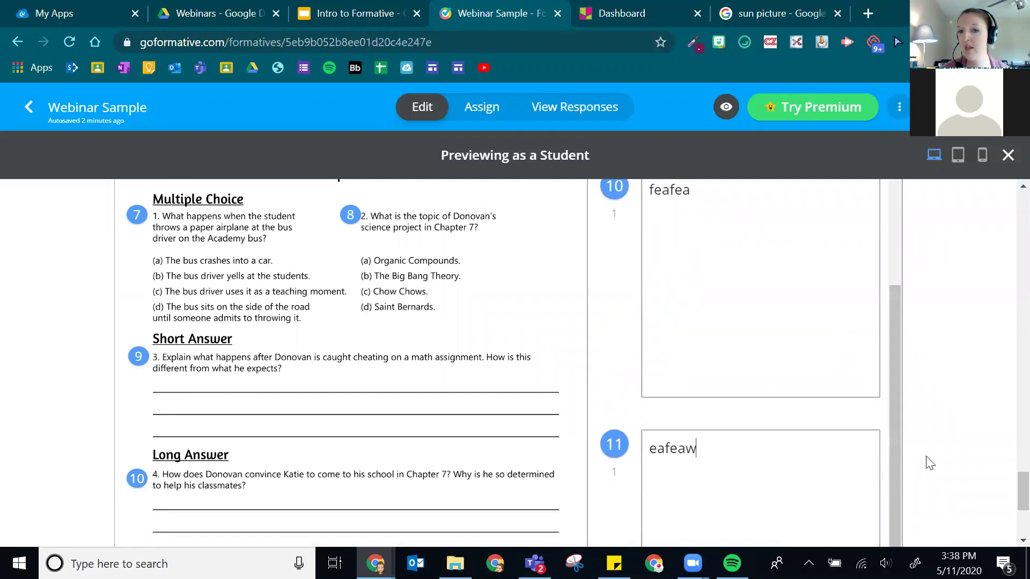
- Scroll back to the top and exit the student preview
scroll(933, 440, down, 4)
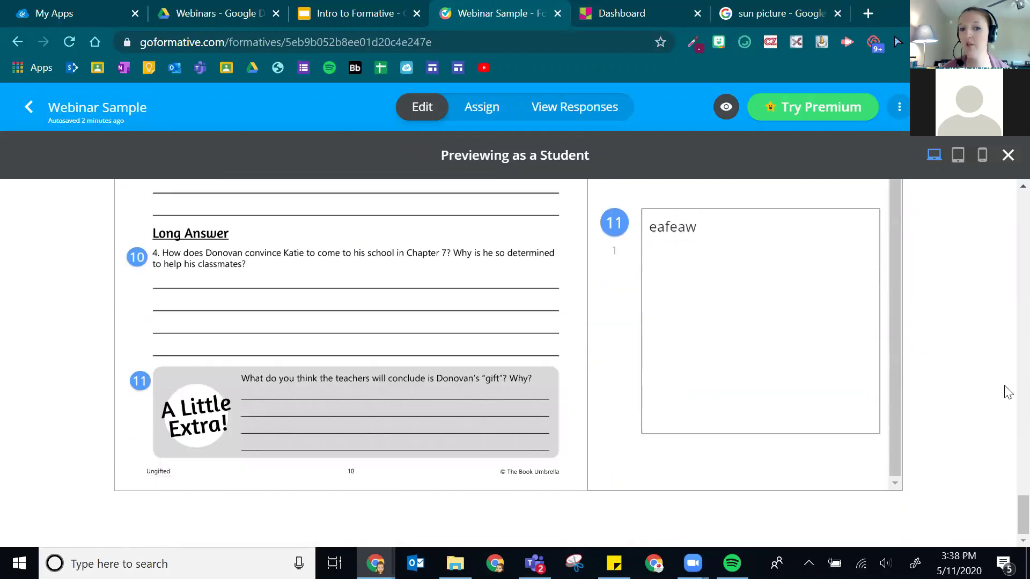
scroll(466, 361, up, 20)
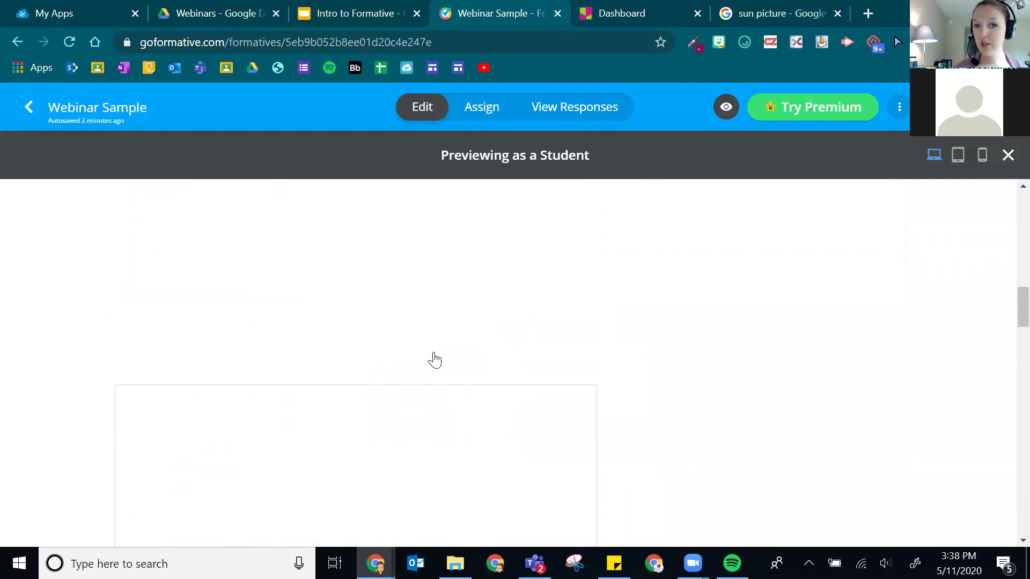
scroll(499, 334, up, 5)
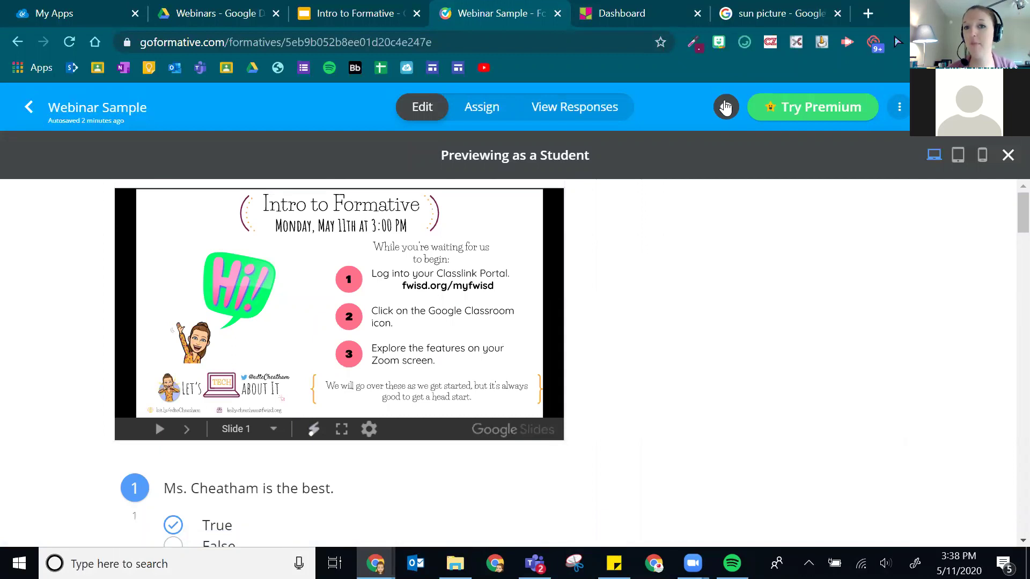
click(1007, 161)
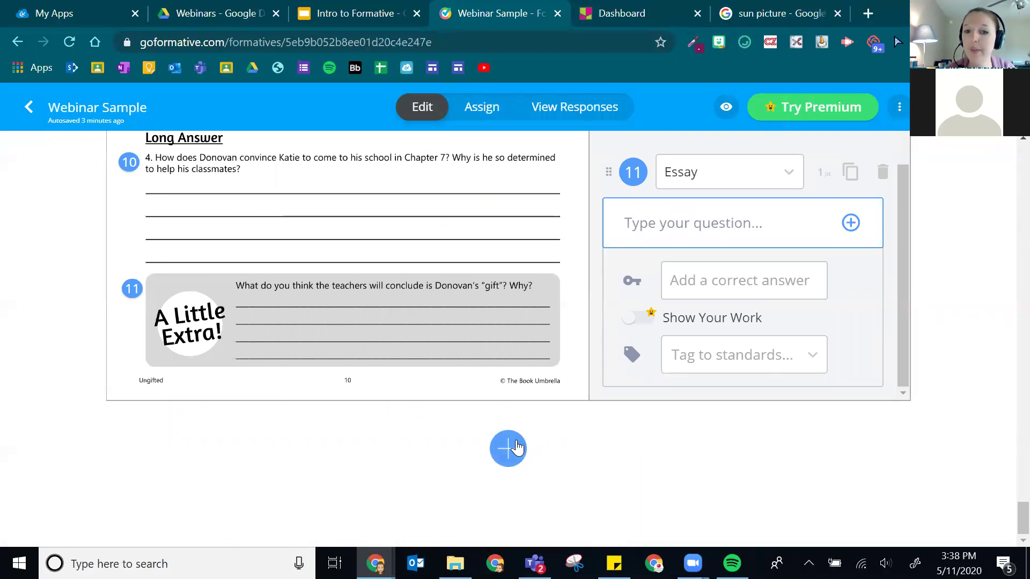
- Use the + menu's 'Search from existing questions' and focus the library search box
click(510, 459)
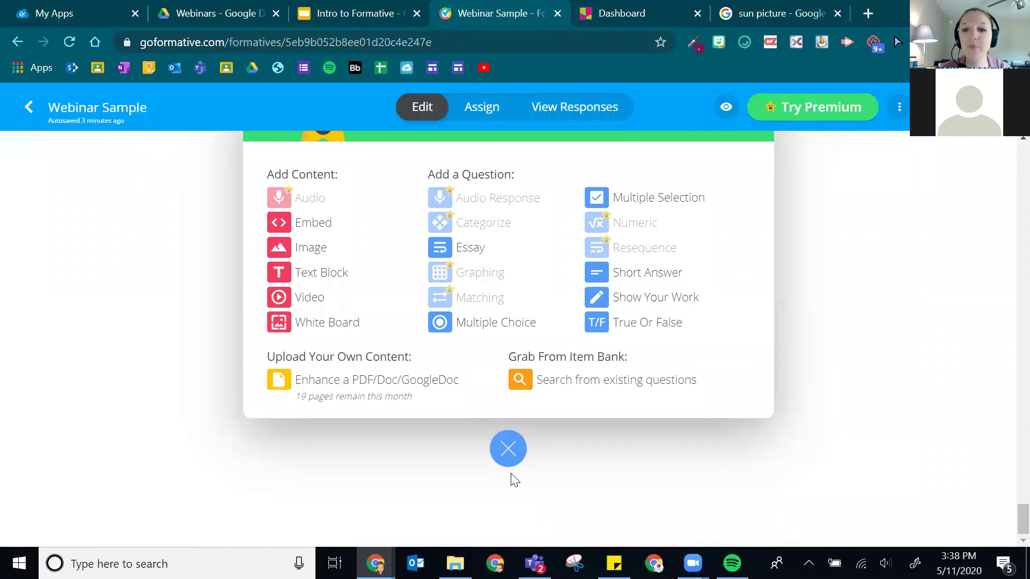
click(535, 385)
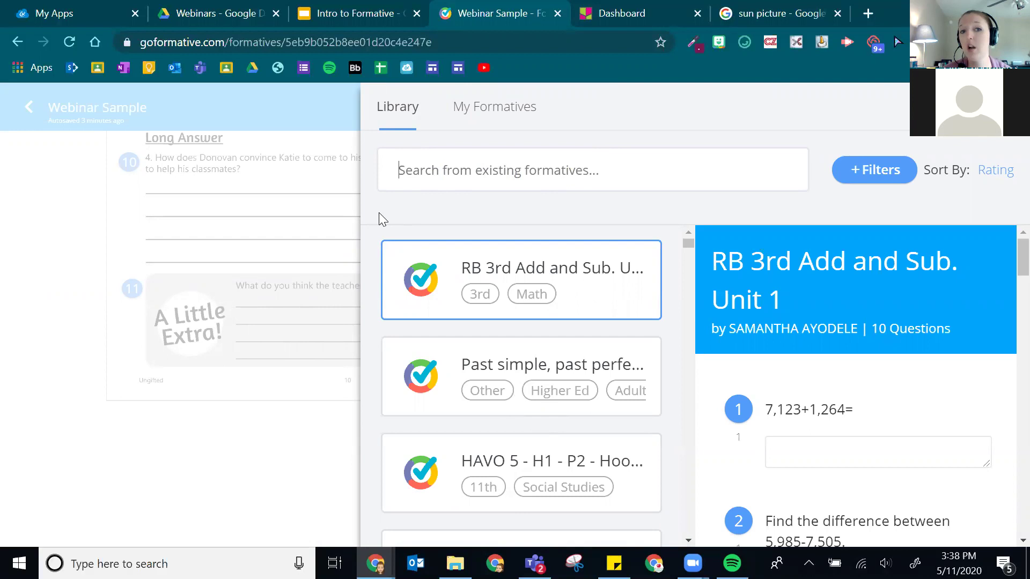
click(445, 179)
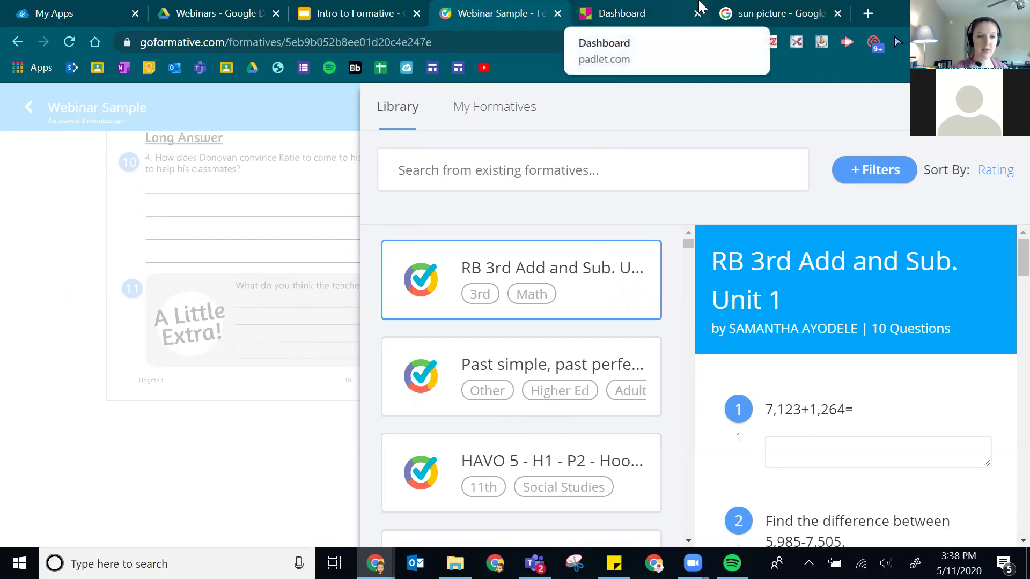
- Search the library for 'producers' and preview the Producer-Consumer Relationships formative
text(producers)
key(Return)
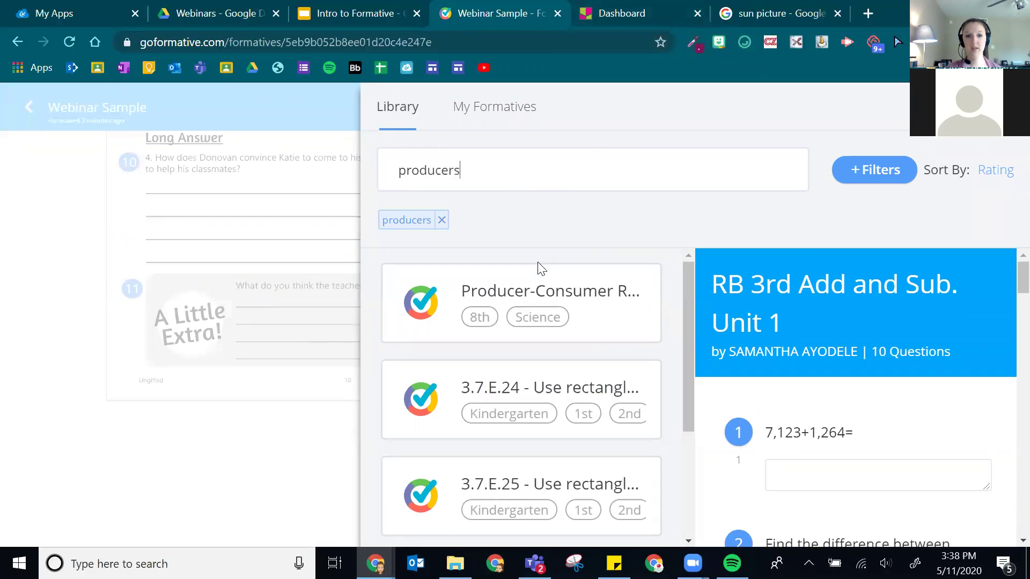
scroll(482, 348, down, 4)
scroll(472, 408, up, 4)
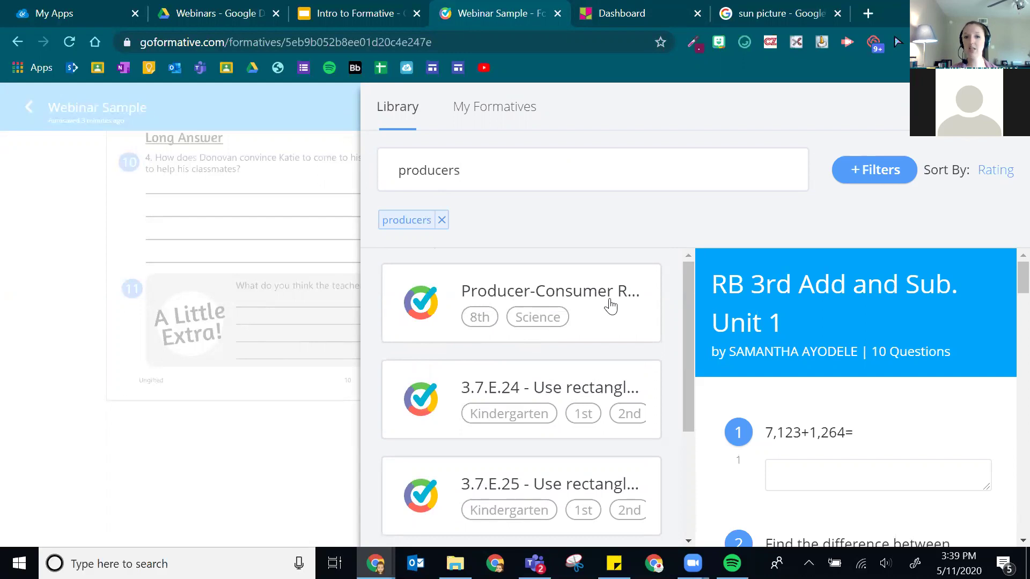
scroll(490, 331, down, 3)
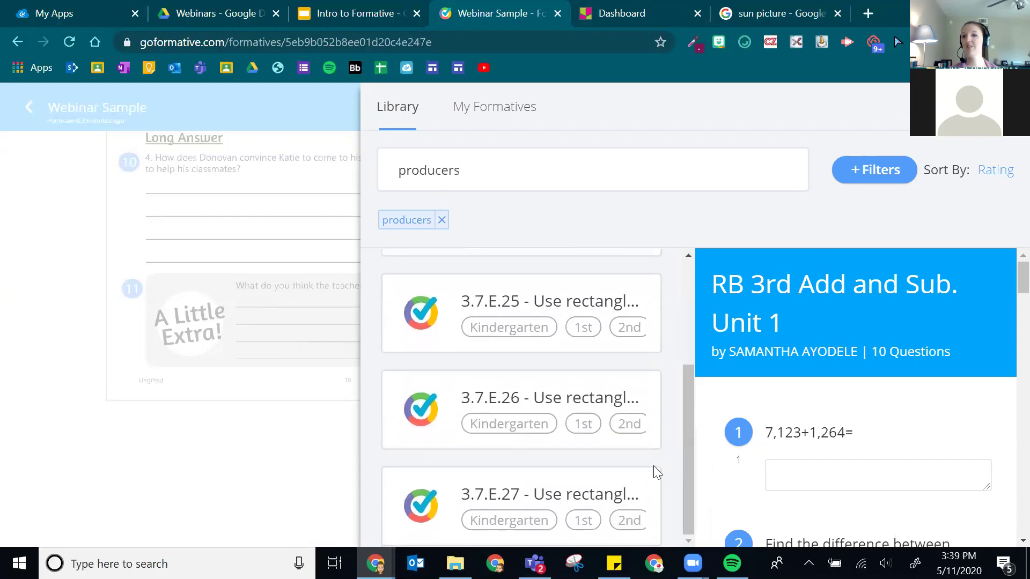
scroll(654, 466, up, 3)
click(421, 311)
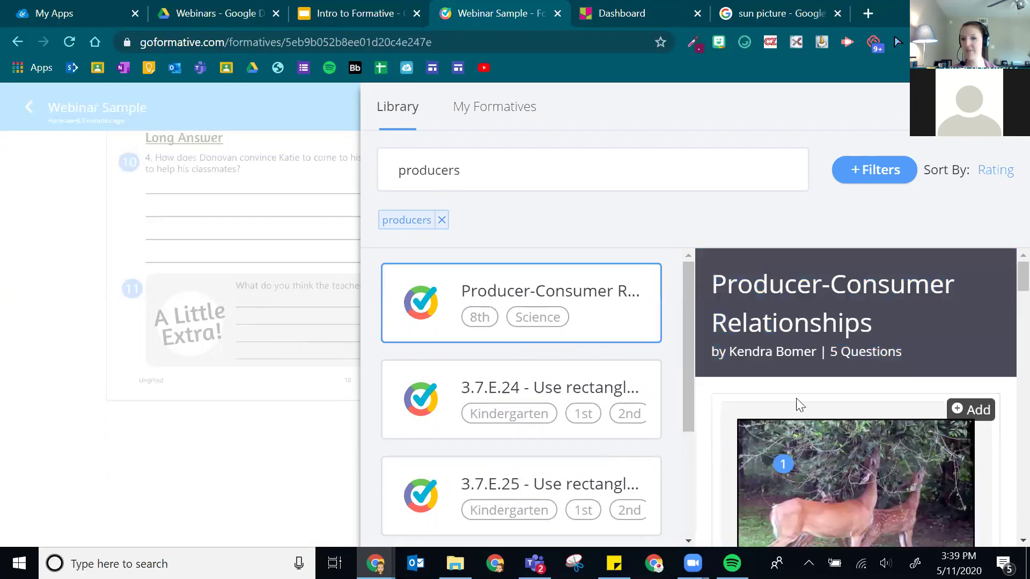
scroll(940, 386, down, 5)
scroll(934, 387, down, 10)
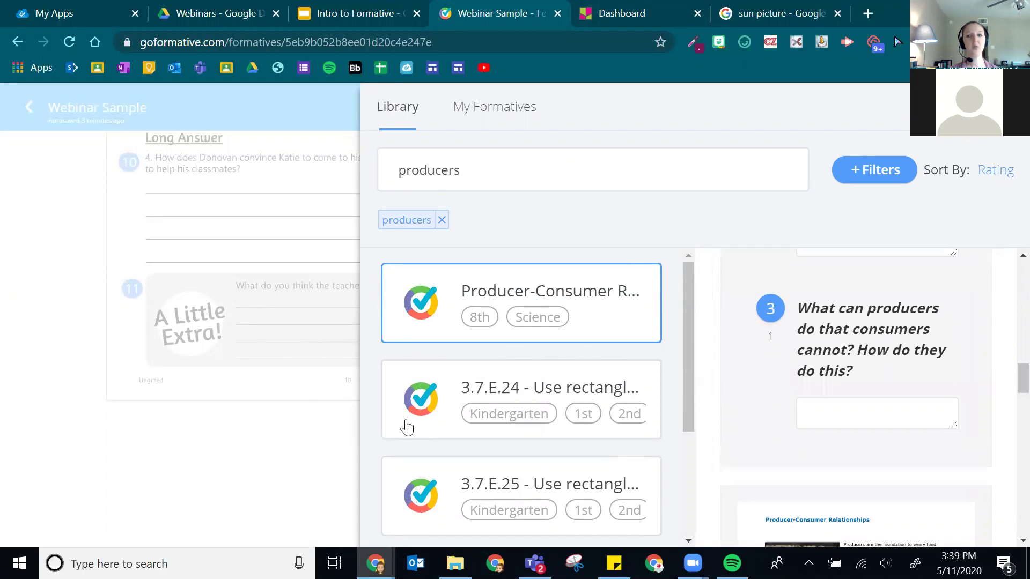
scroll(891, 429, down, 5)
scroll(879, 422, down, 8)
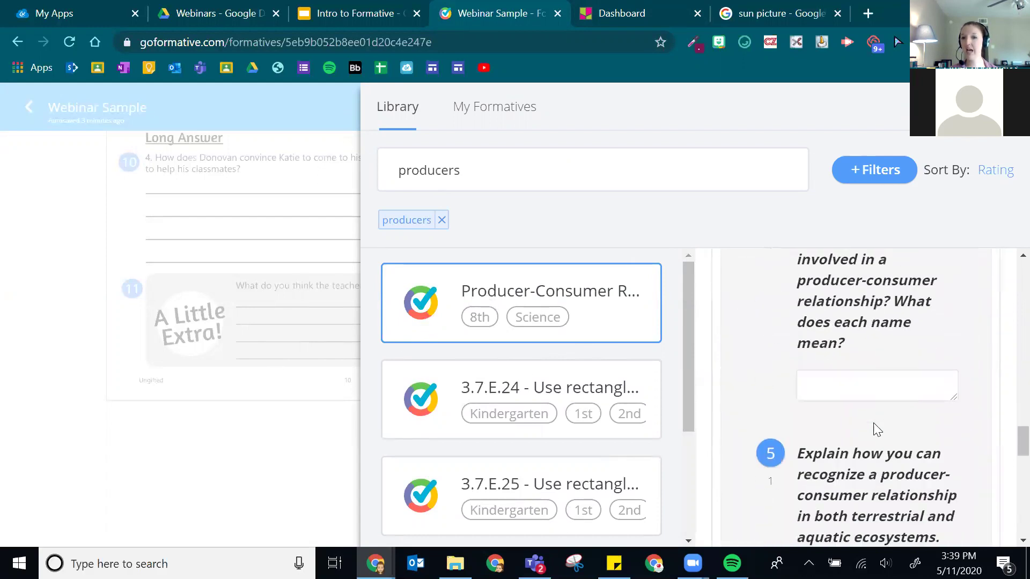
scroll(860, 422, down, 5)
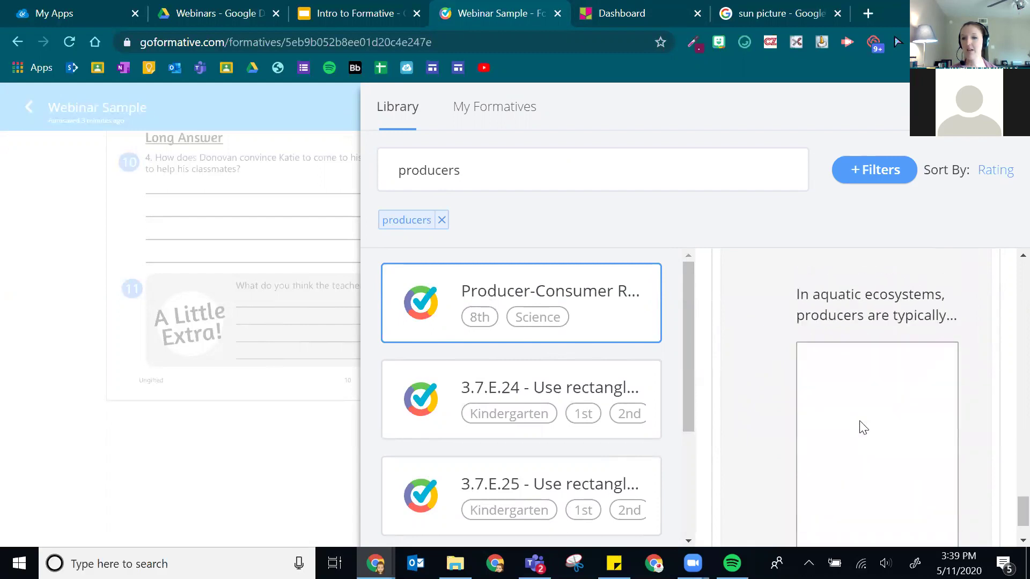
scroll(882, 354, up, 20)
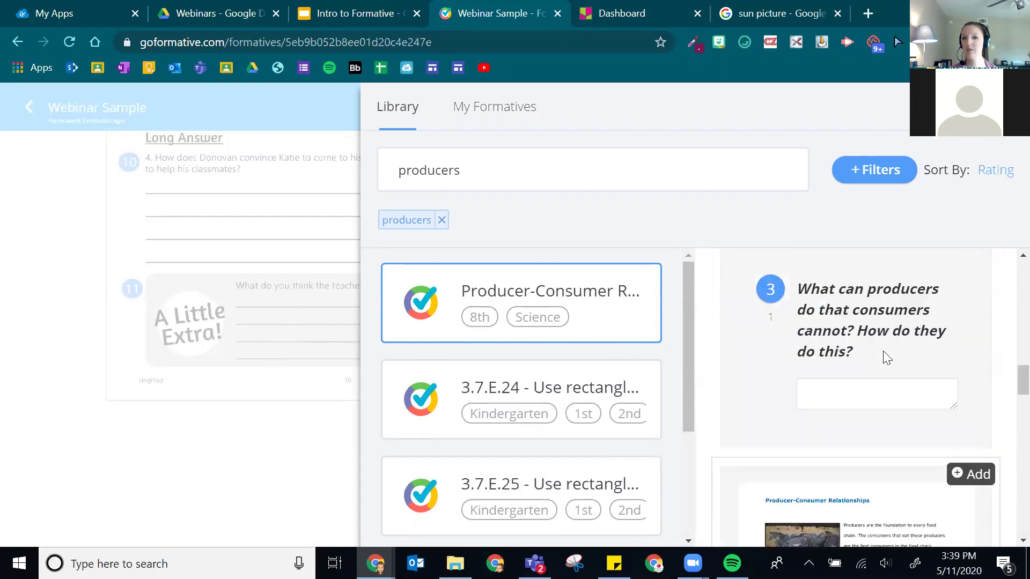
- Preview the 3.7.E.24, 3.7.E.25 and 3.7.E.26 rectangles formatives
click(485, 390)
scroll(784, 457, down, 10)
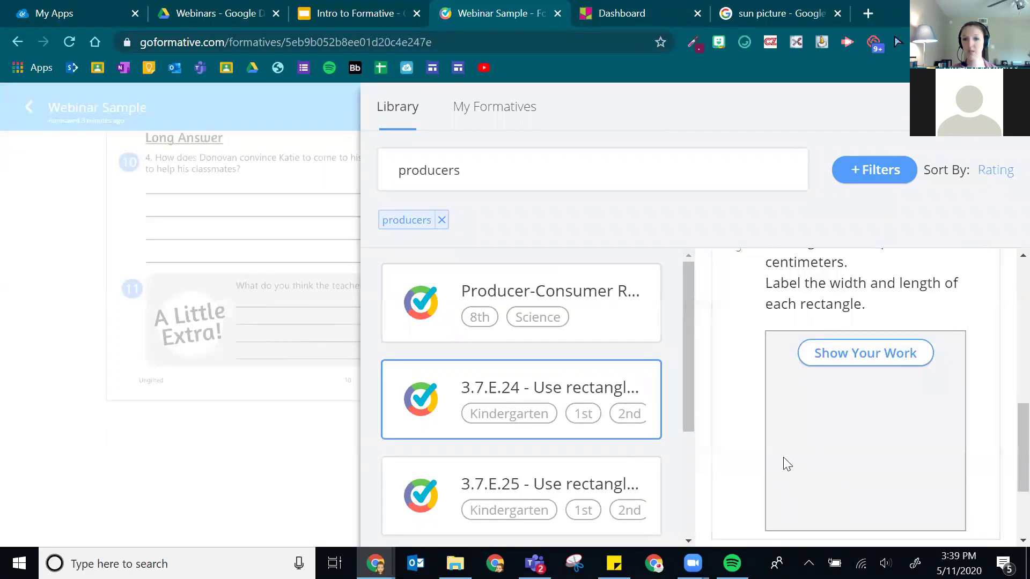
scroll(827, 358, up, 2)
scroll(827, 358, down, 5)
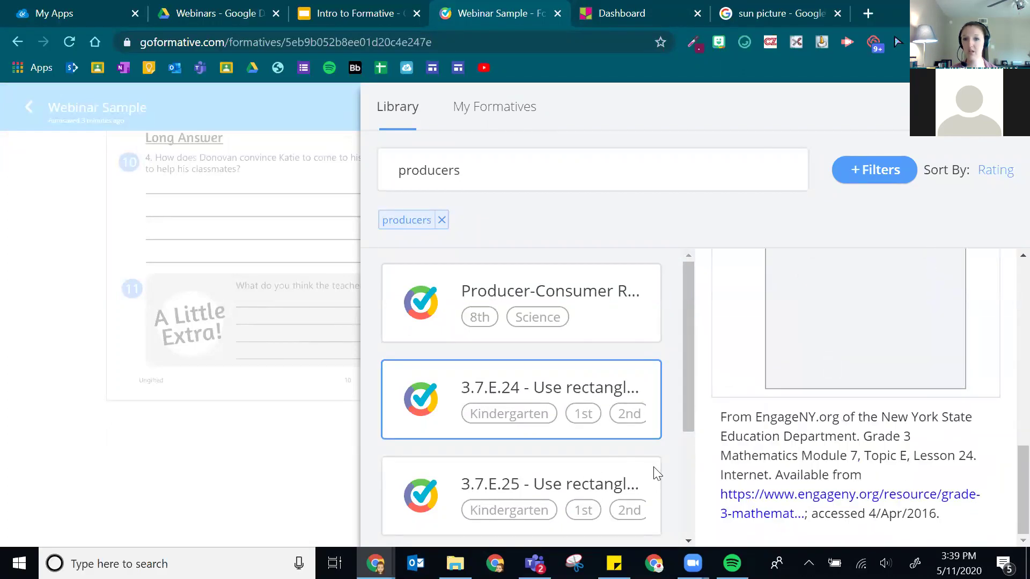
click(417, 499)
scroll(826, 375, down, 5)
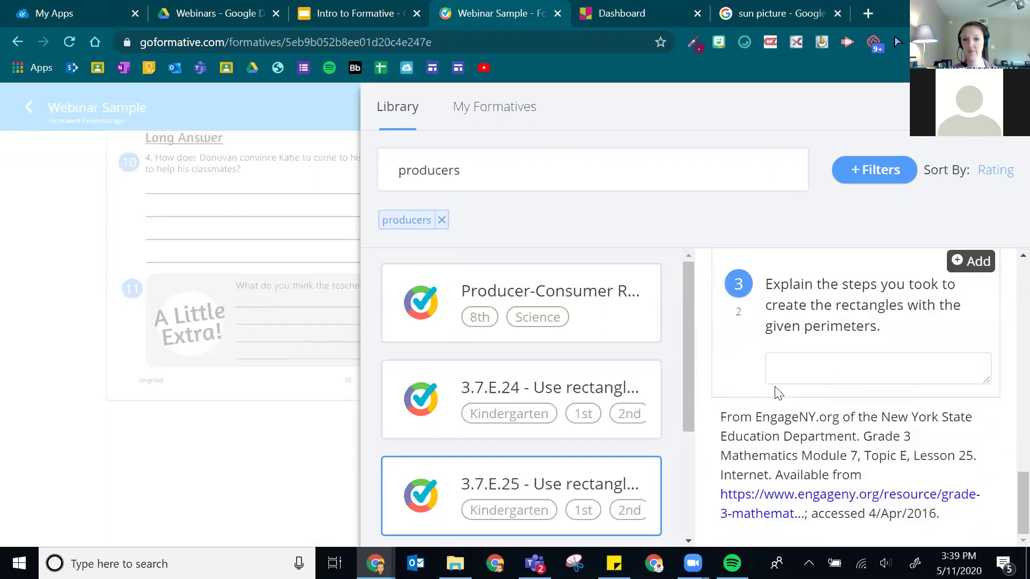
scroll(483, 421, down, 3)
click(421, 411)
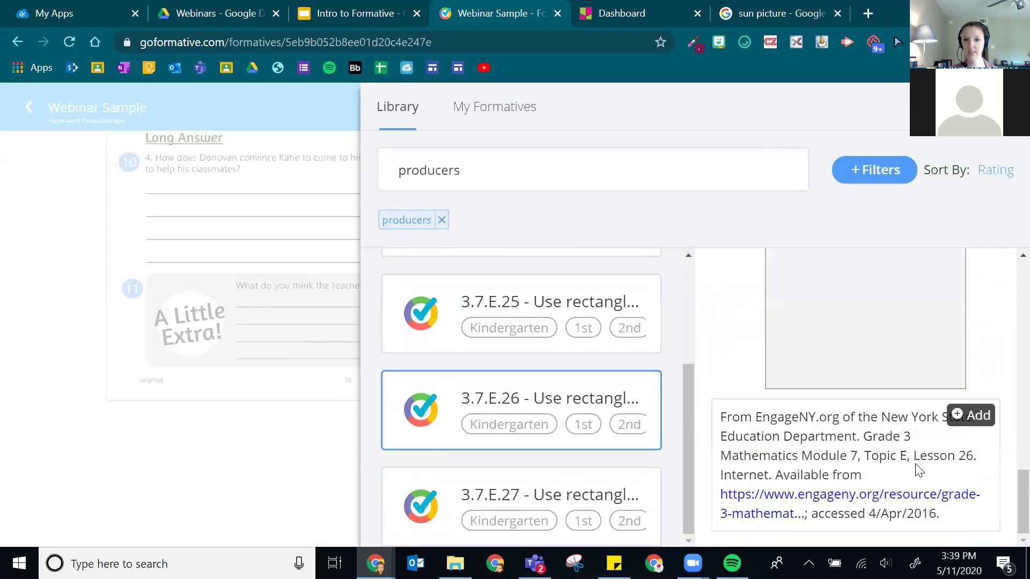
scroll(918, 406, up, 10)
- Clear the search filter and add RB 3rd Add and Sub. Unit 1's 7,123+1,264= question
click(441, 220)
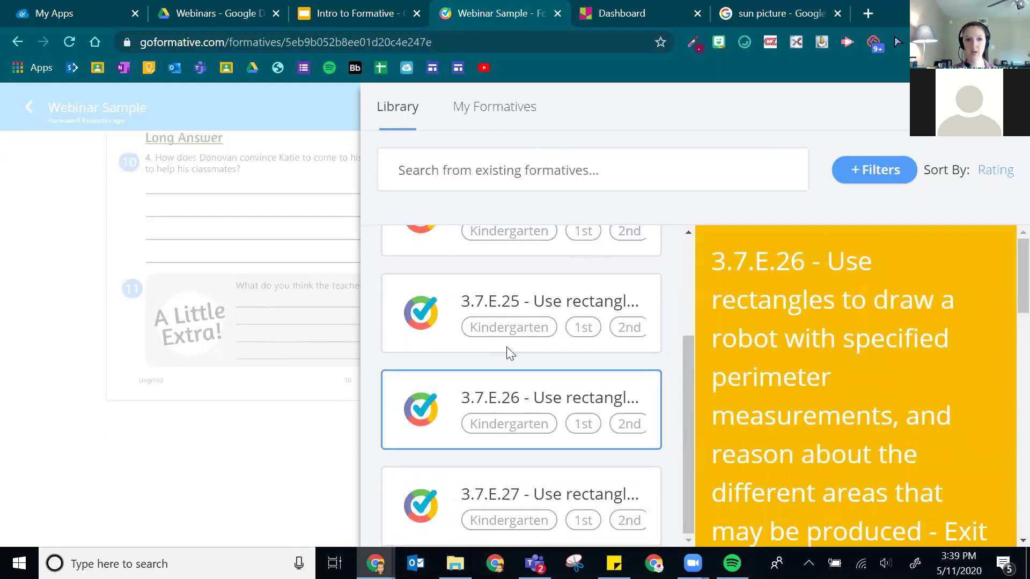
click(587, 293)
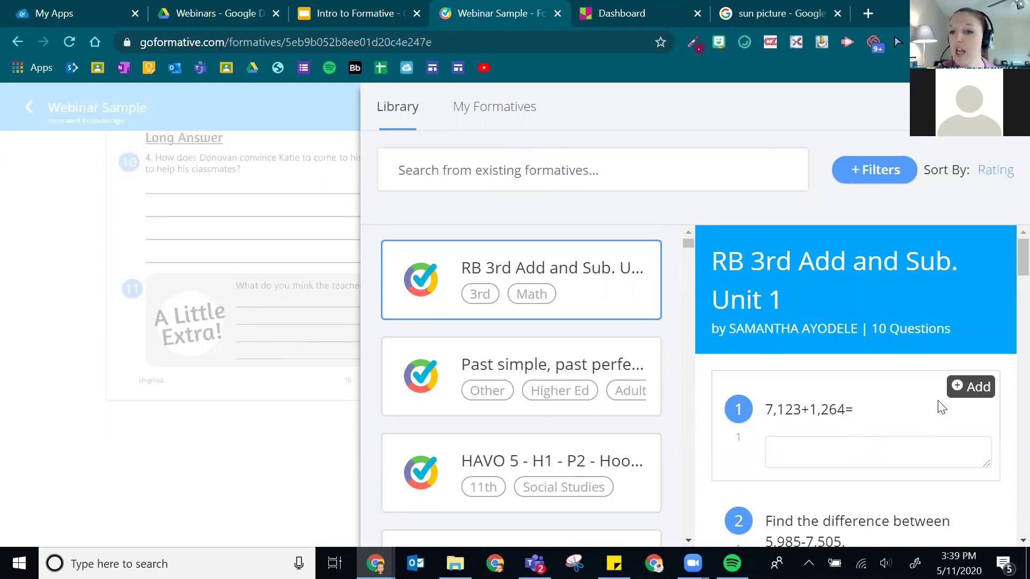
click(970, 394)
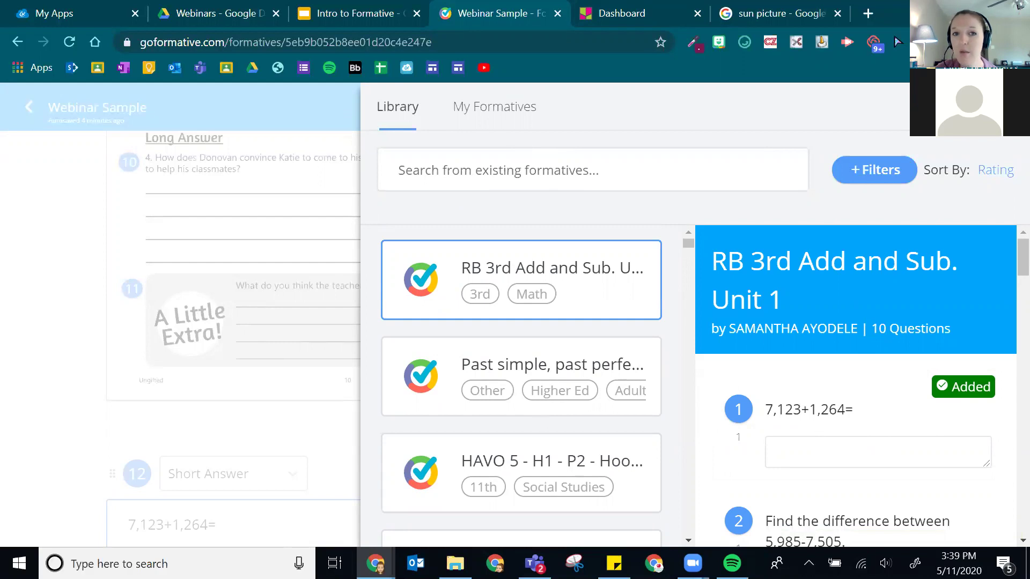
- Close the library and review question 12, 7,123+1,264=, with its 5,858 answer key
click(1008, 106)
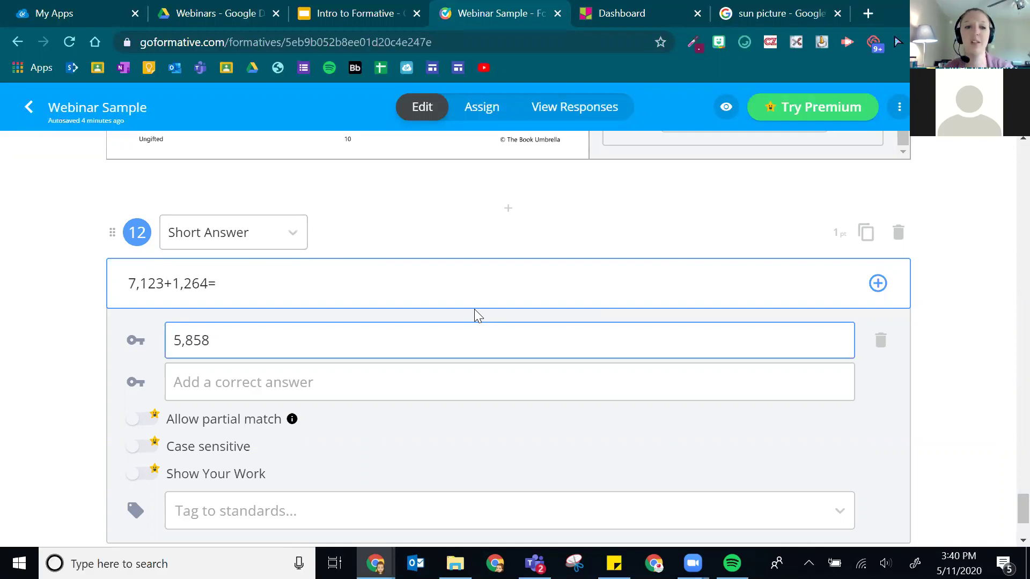
scroll(407, 356, down, 3)
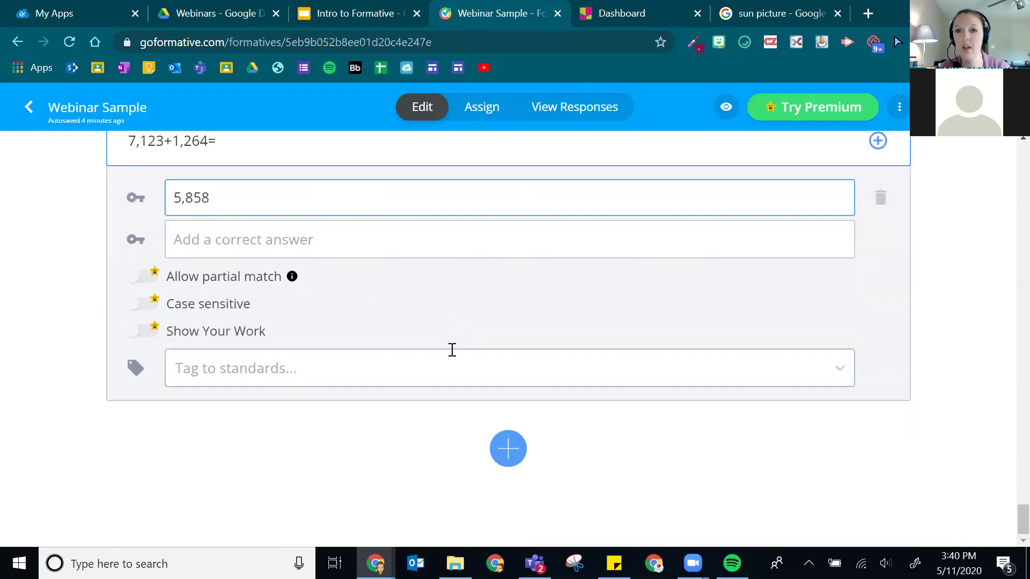
scroll(366, 489, up, 20)
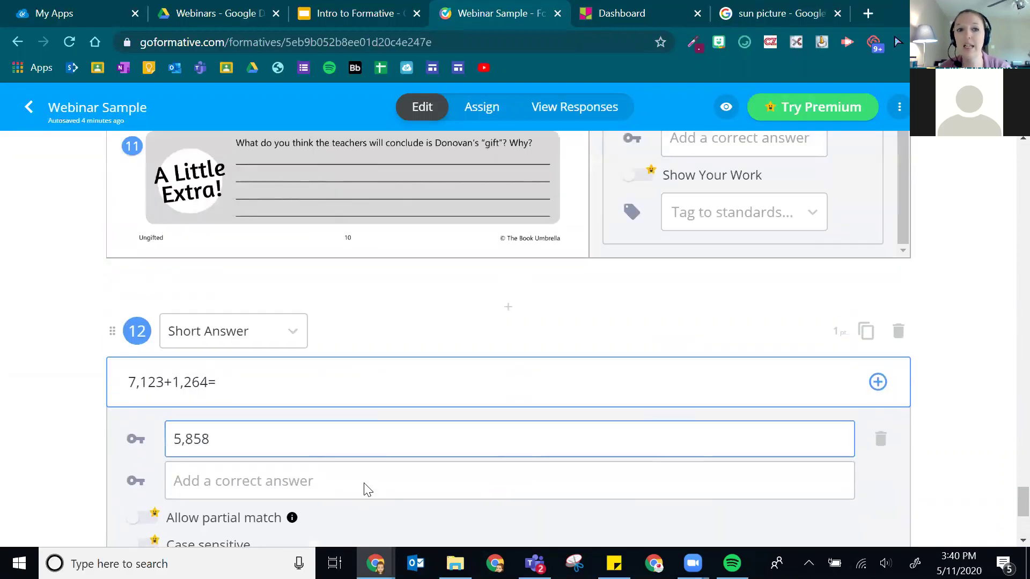
scroll(368, 481, up, 10)
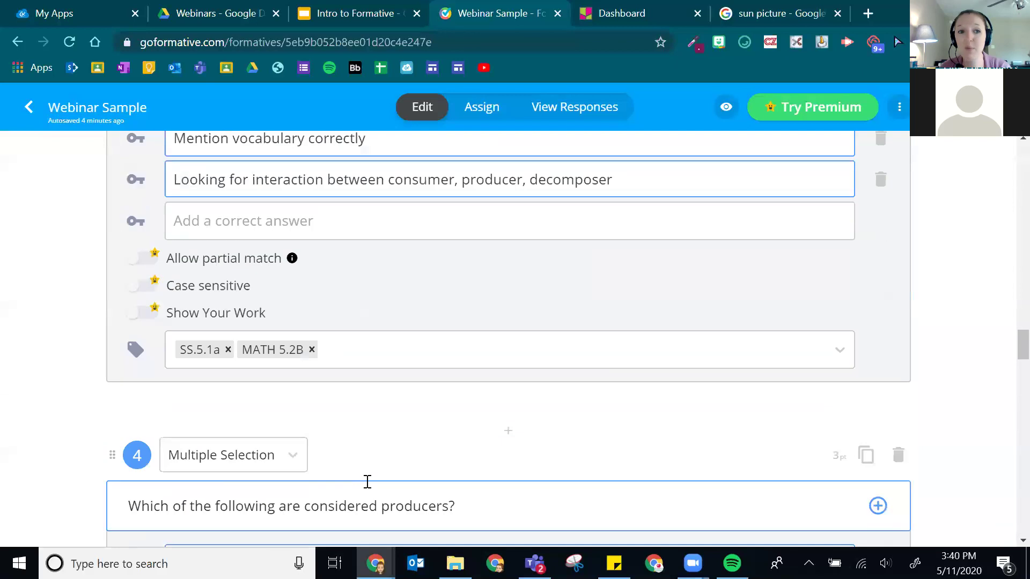
scroll(361, 482, down, 20)
scroll(394, 462, down, 5)
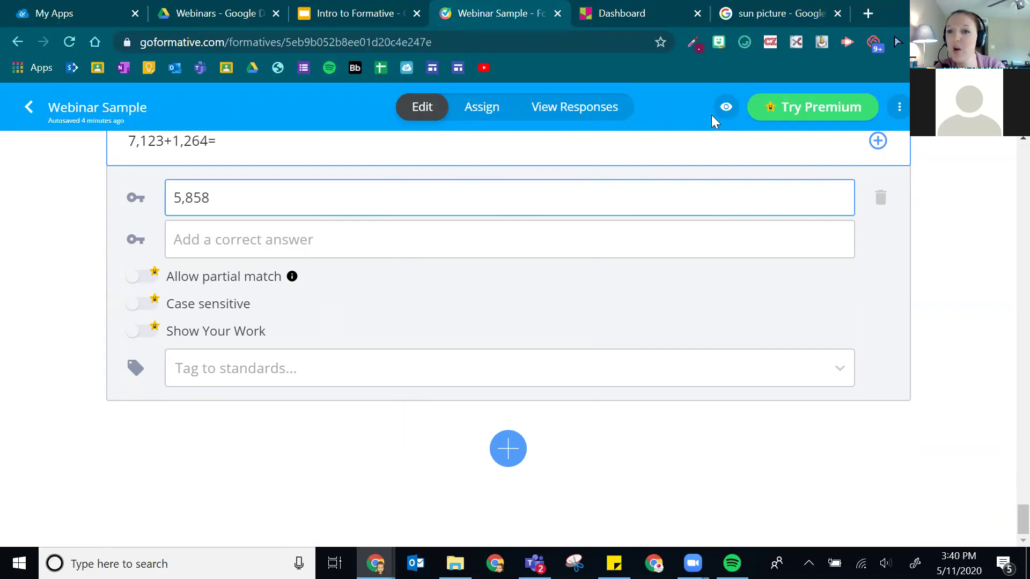
- Open the Assign page for Webinar Sample and select the Guest Students class
click(475, 112)
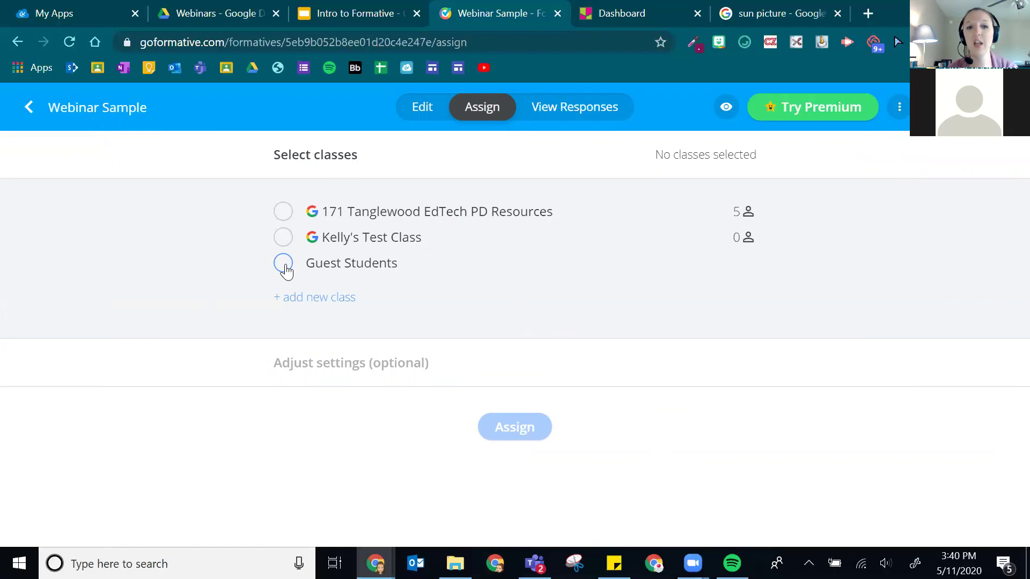
click(281, 270)
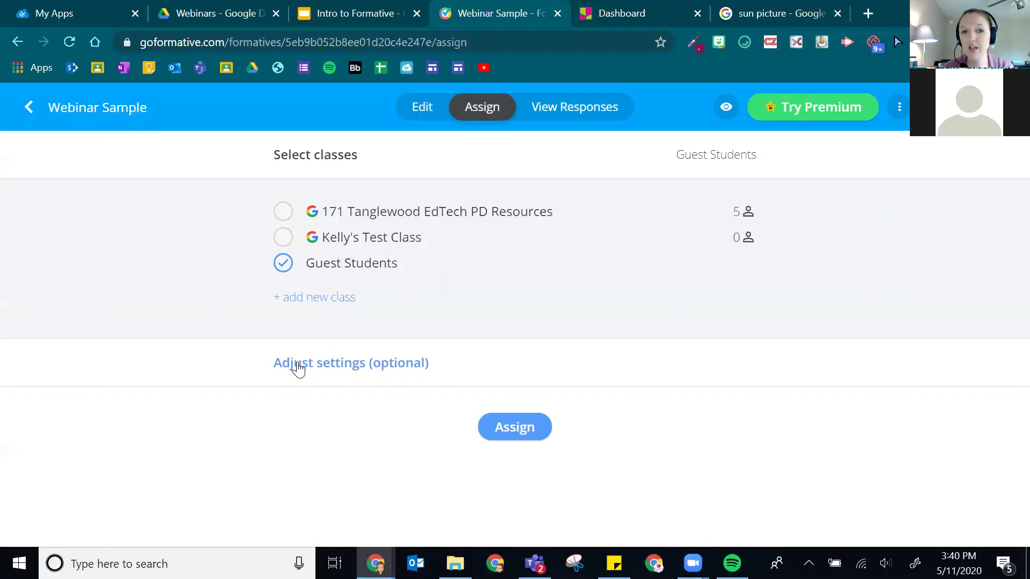
- Show optional settings, keep After submission as Keep visible, and view Return scores choices
click(377, 368)
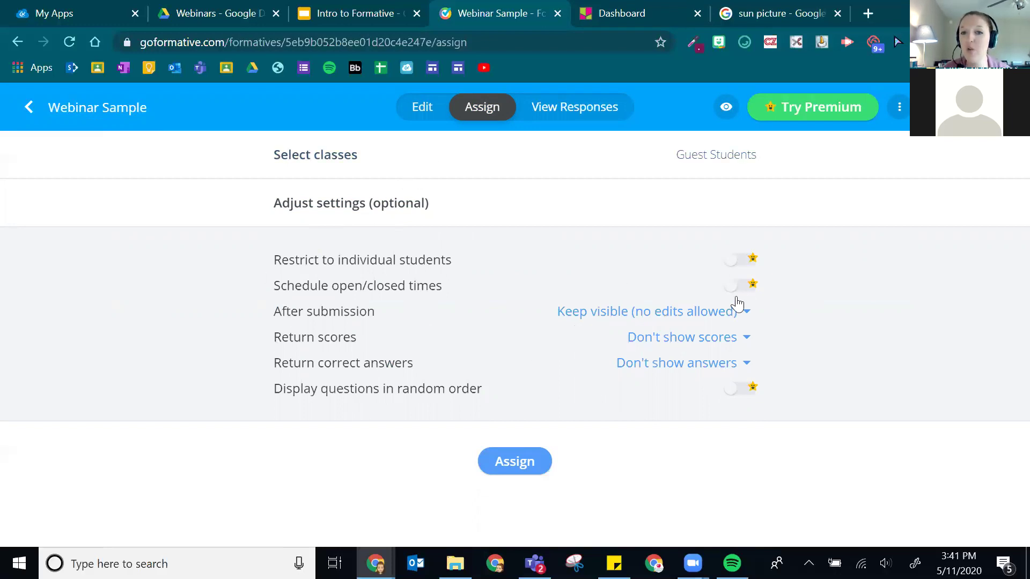
click(685, 315)
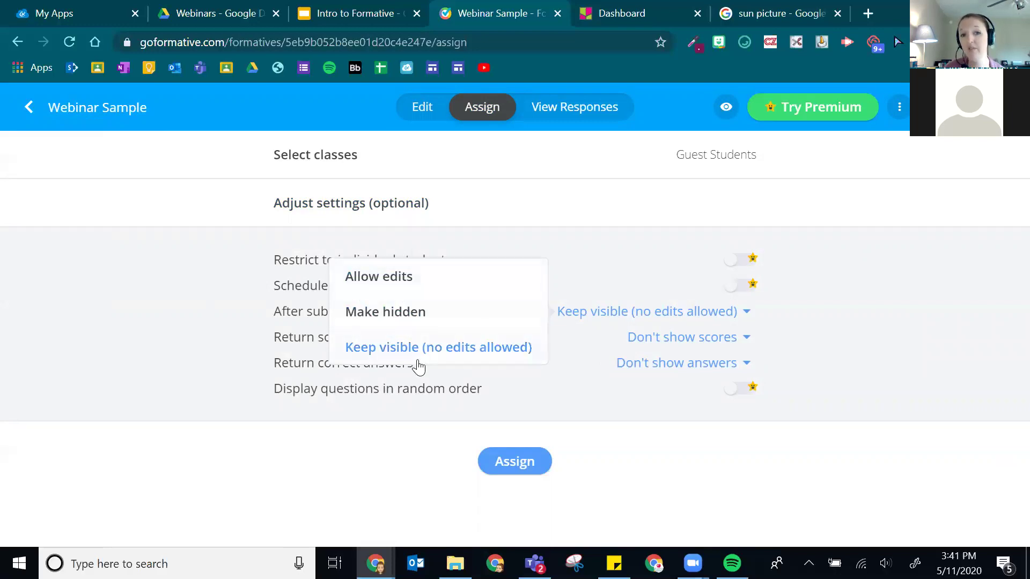
click(902, 315)
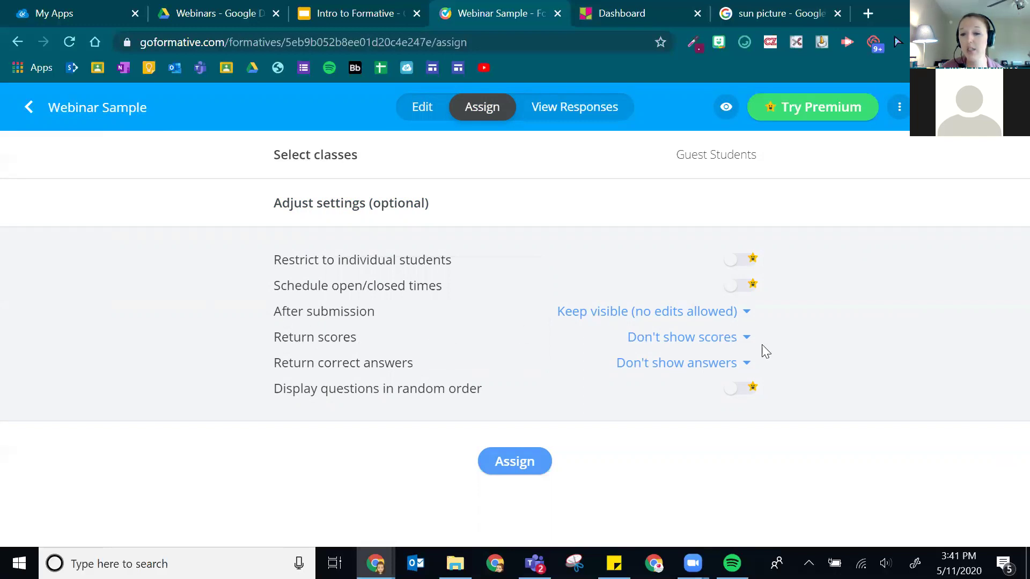
click(742, 342)
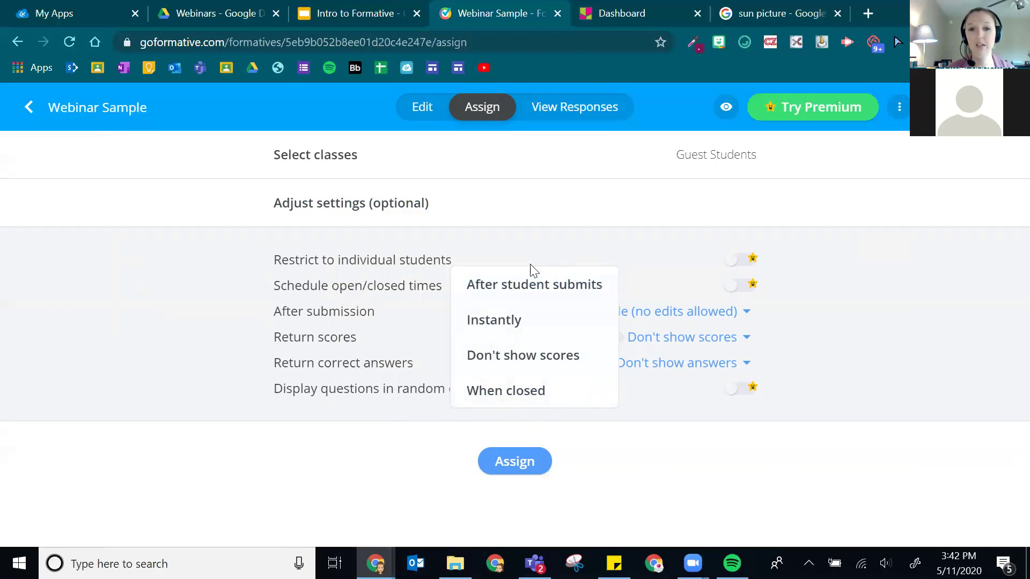
- Leave scores and correct answers hidden and assign Webinar Sample to Guest Students
click(838, 309)
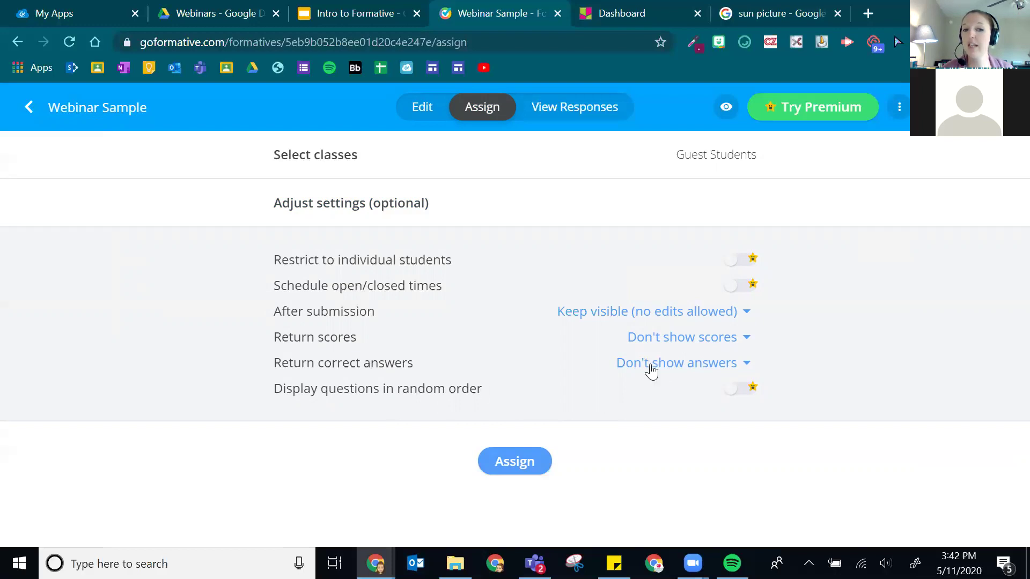
click(723, 371)
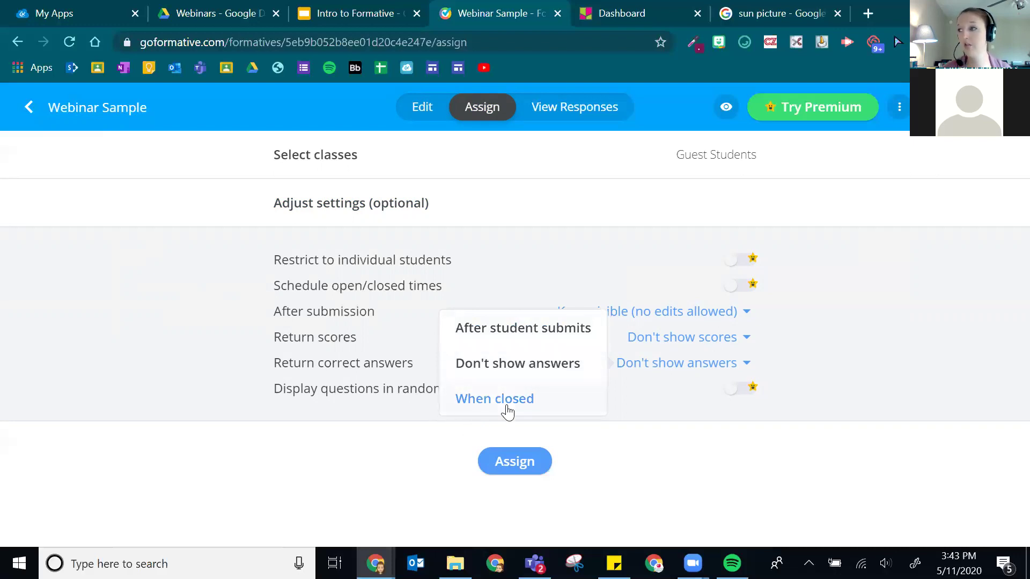
click(328, 418)
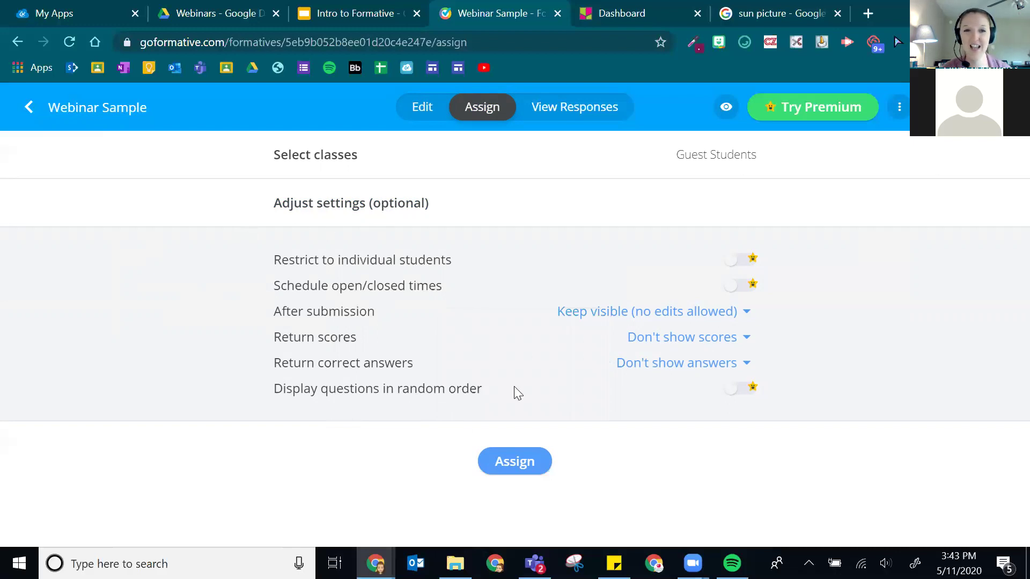
click(524, 470)
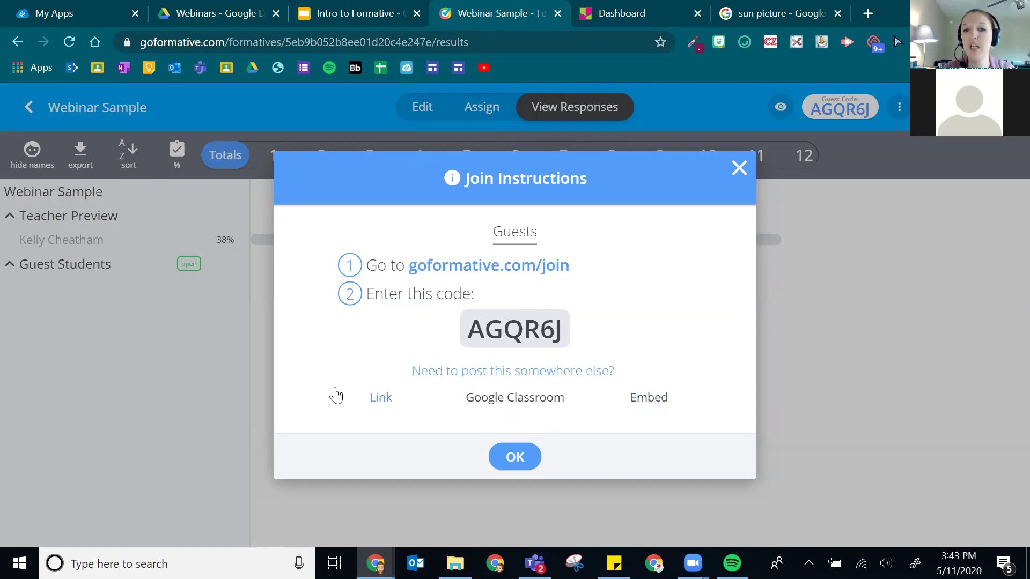
- Browse the Link, Google Classroom and Embed join instructions, ending on Link
click(375, 404)
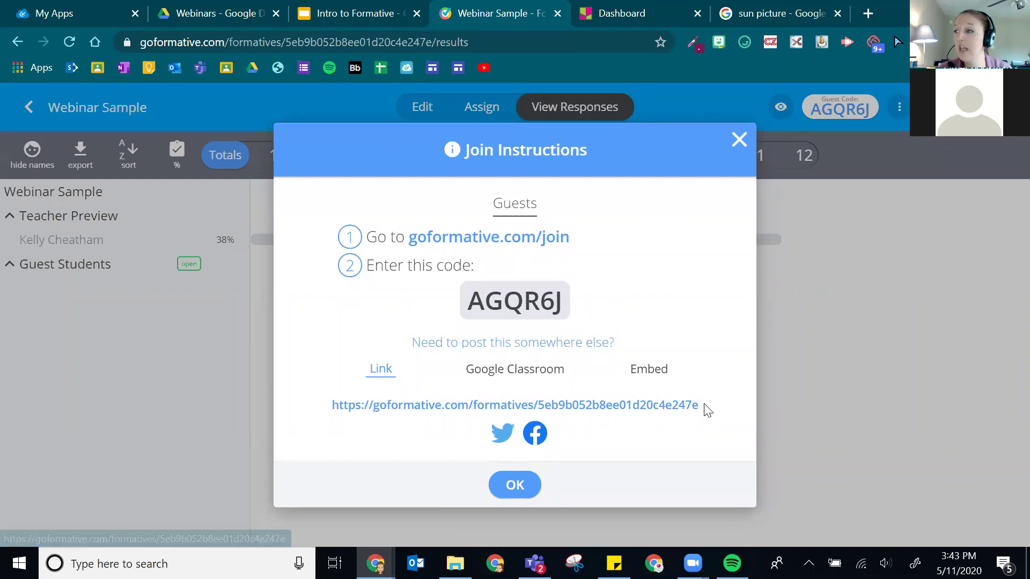
click(532, 369)
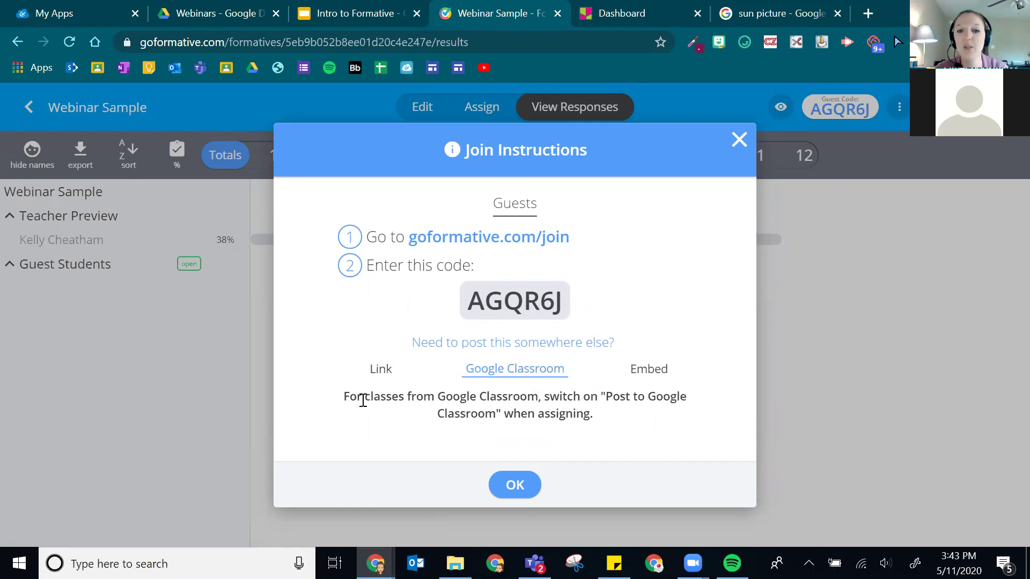
drag(357, 397, 651, 420)
click(650, 421)
triple_click(401, 403)
click(622, 413)
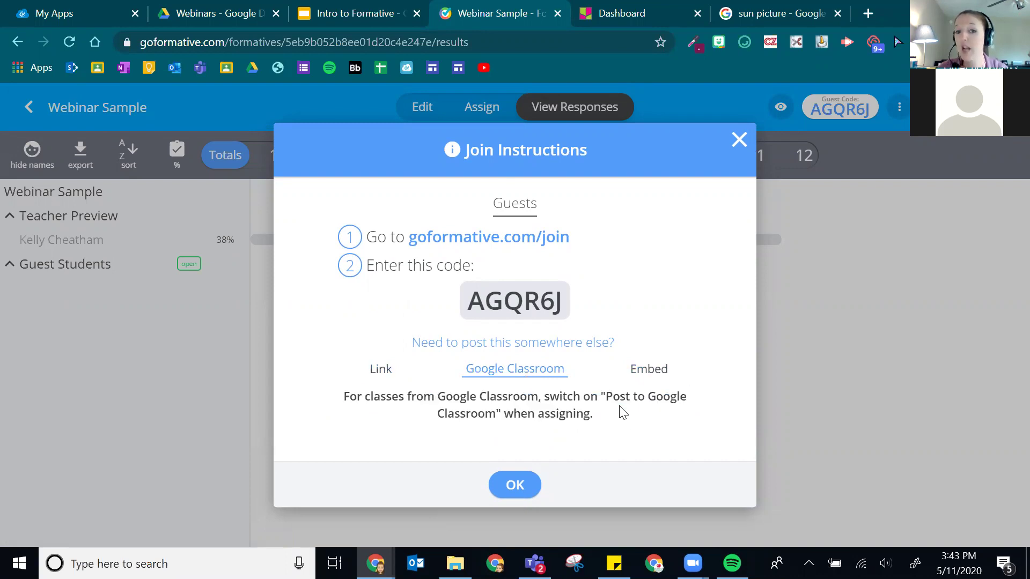
click(669, 369)
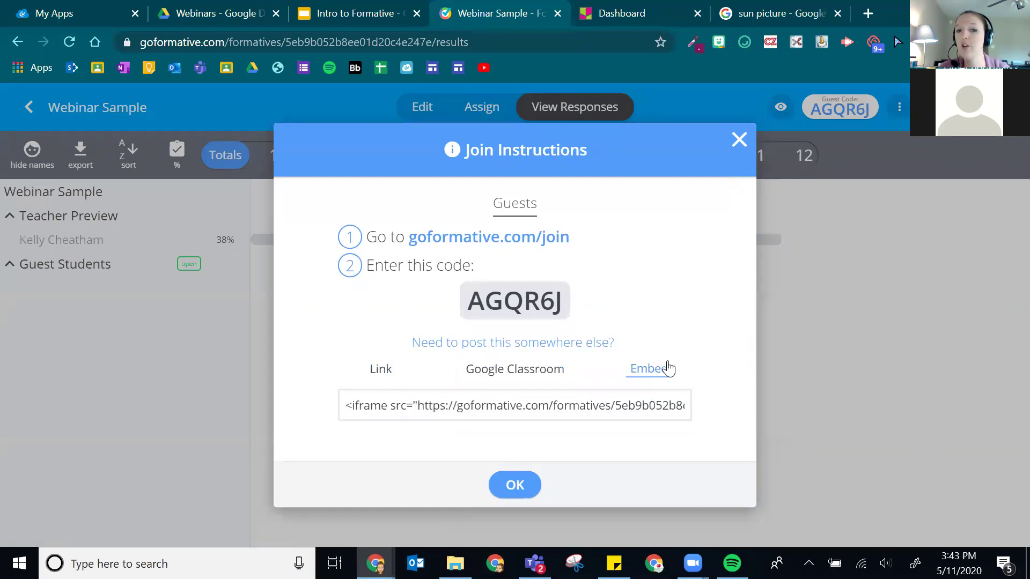
click(367, 376)
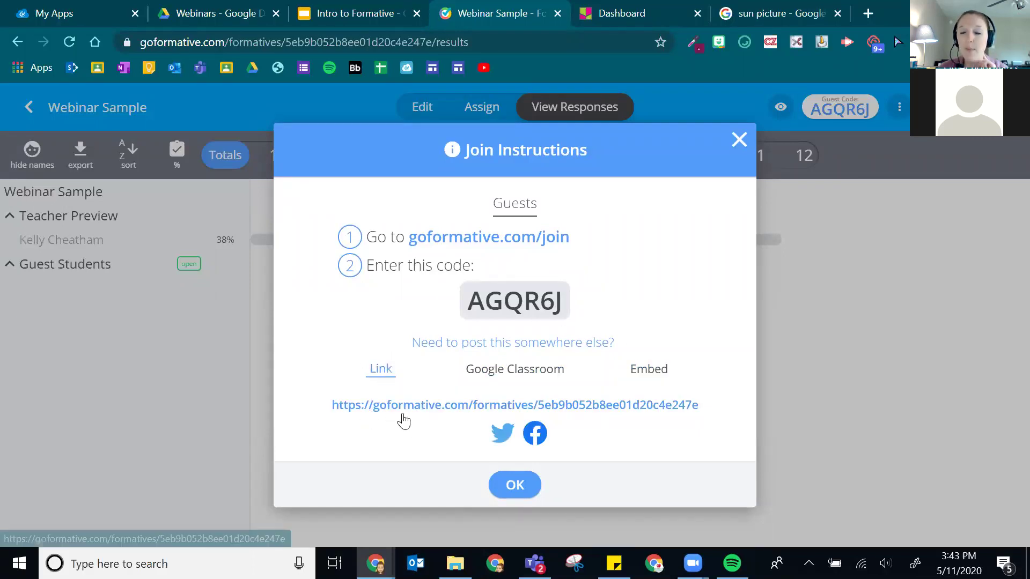
- Copy the formative's share link and load Google Classroom in a new tab
right_click(481, 413)
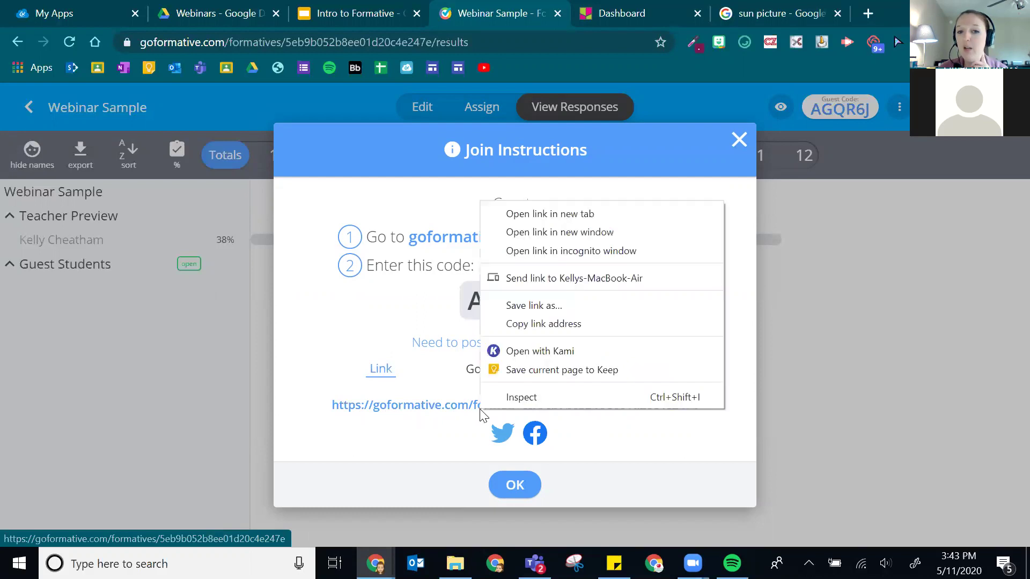
click(538, 328)
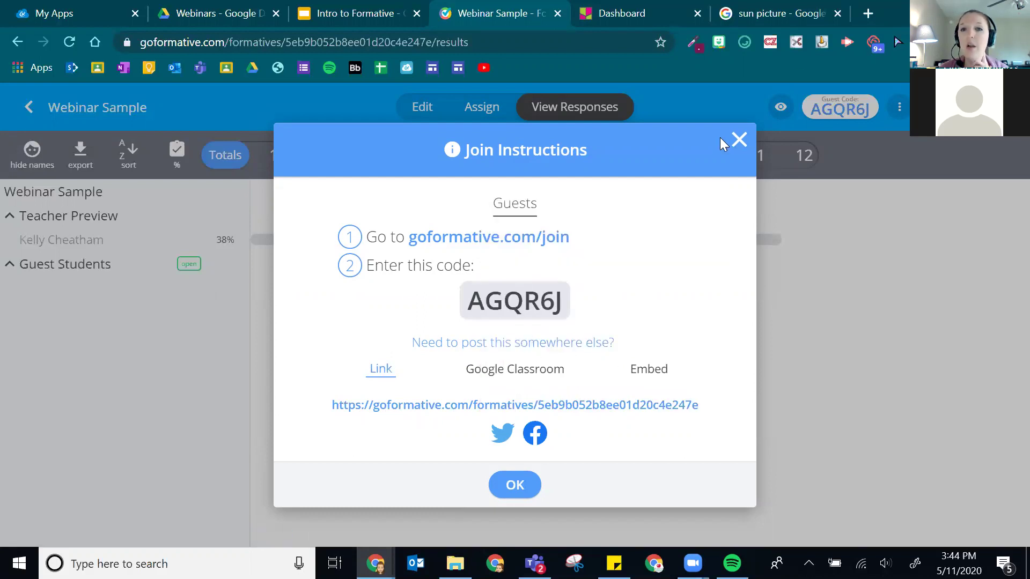
click(869, 13)
click(97, 67)
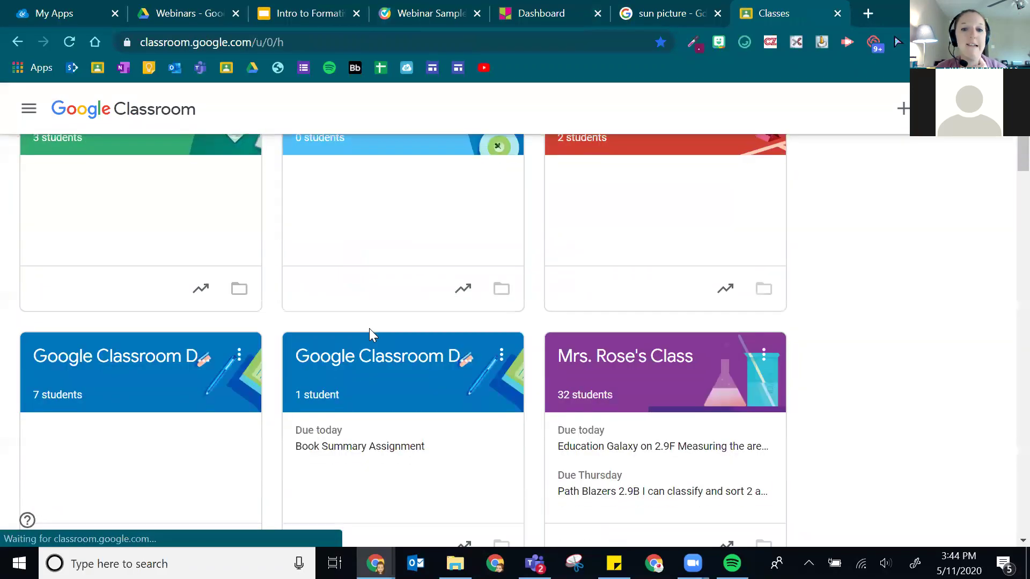
- In the Demo Class, start a new assignment titled 'Webinar GoFormative'
scroll(360, 328, down, 1)
click(393, 355)
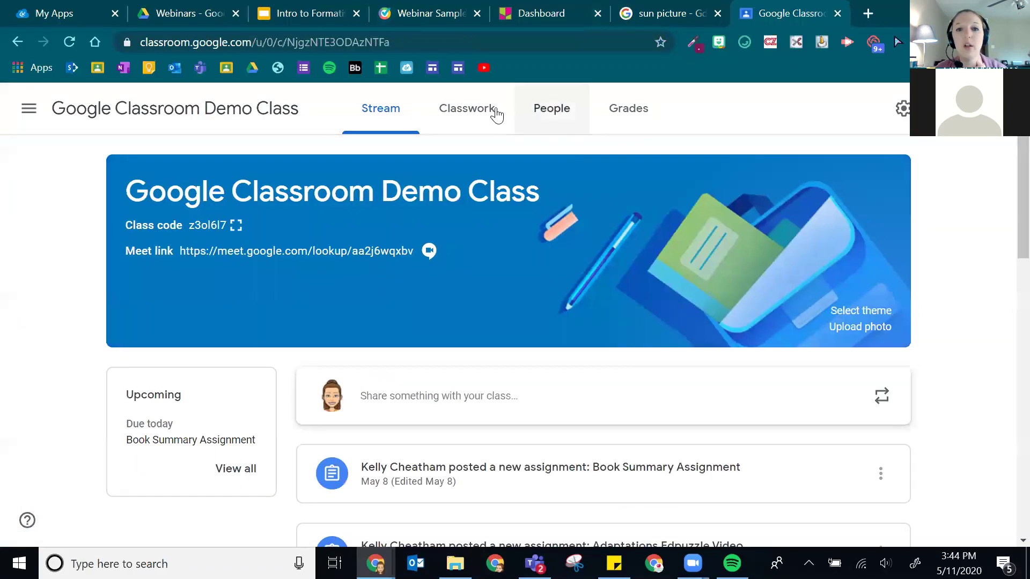
click(473, 124)
click(354, 163)
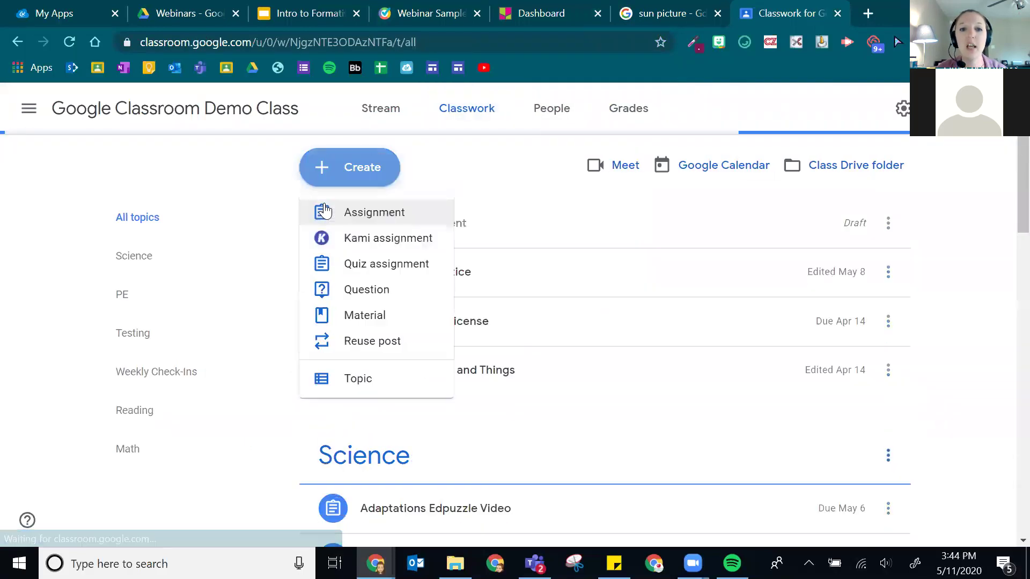
click(331, 215)
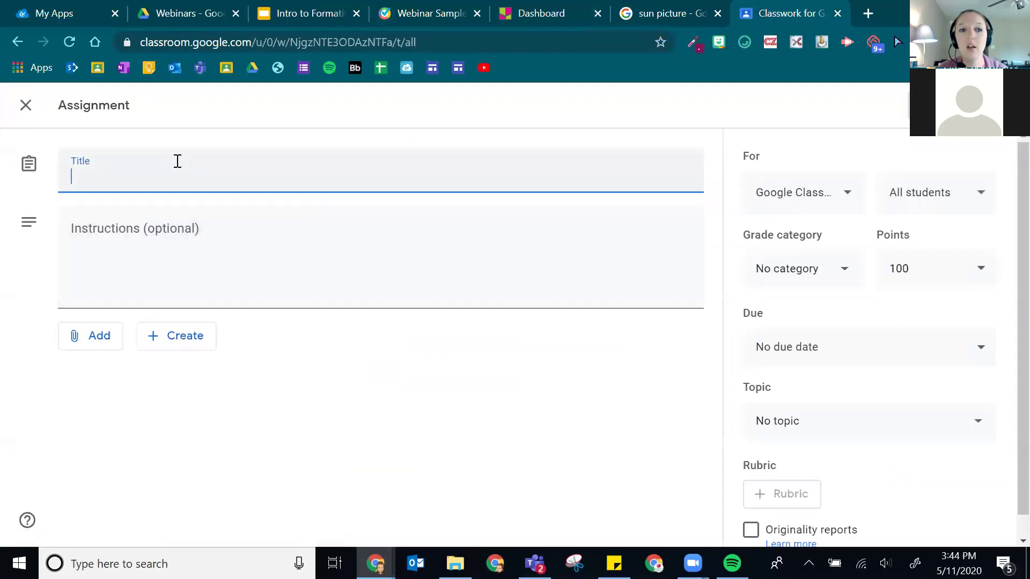
text(Webianr G)
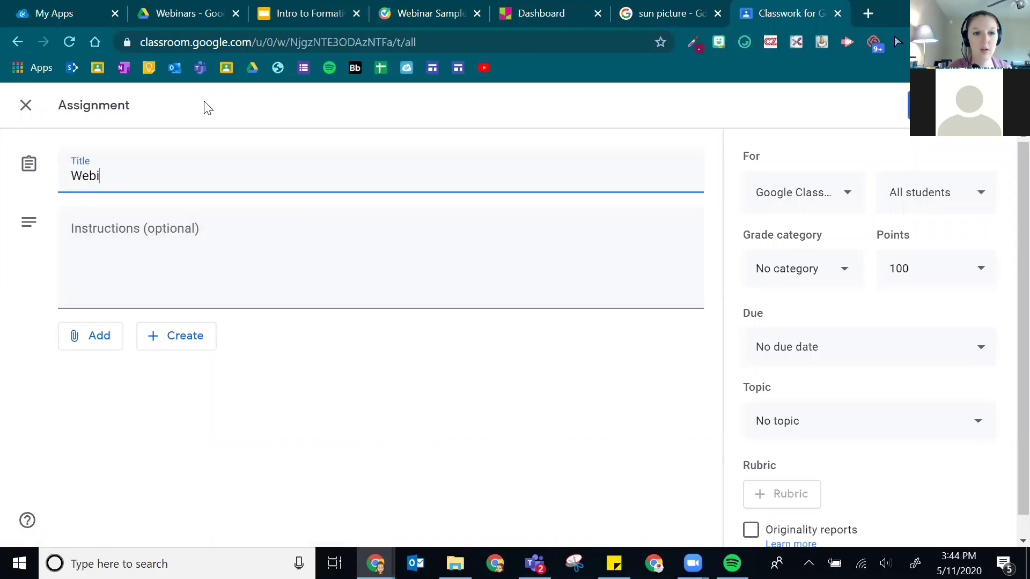
key(BackSpace)
key(BackSpace)
key(BackSpace)
key(BackSpace)
key(BackSpace)
text(nar GoFormative)
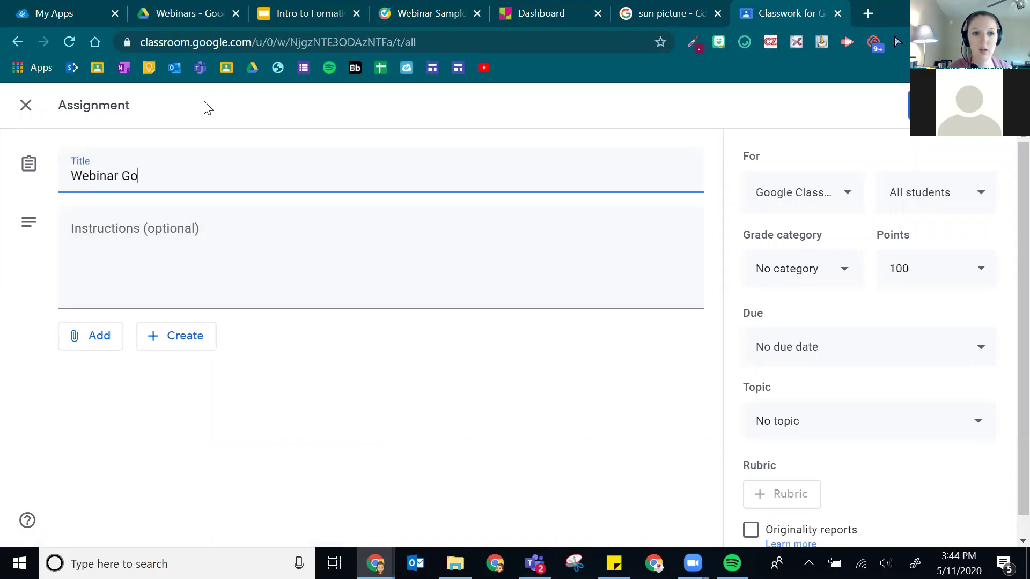
- Attach the copied Formative link to the assignment and return to Formative's join instructions
click(99, 338)
click(126, 399)
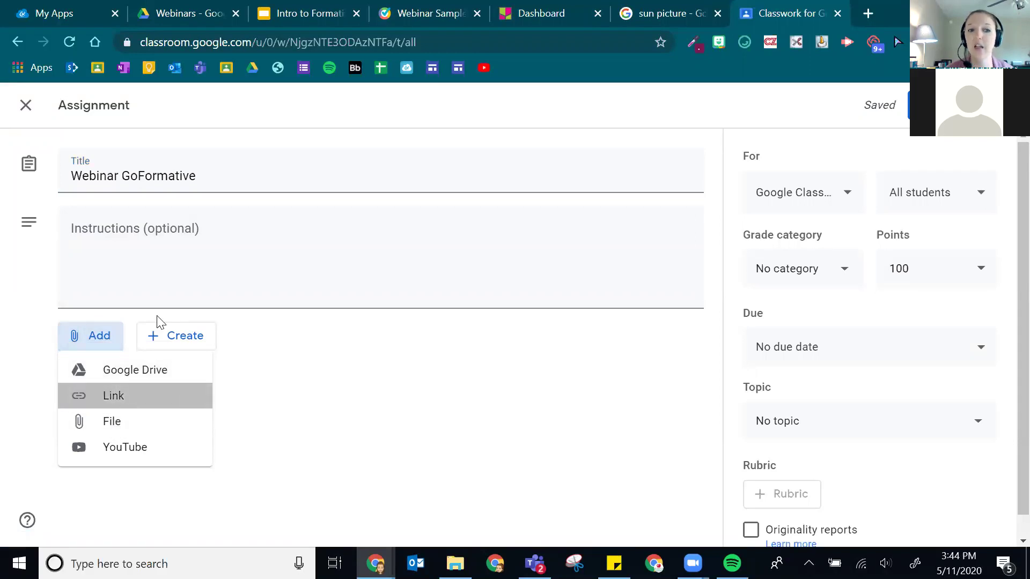
key(ctrl+v)
click(606, 371)
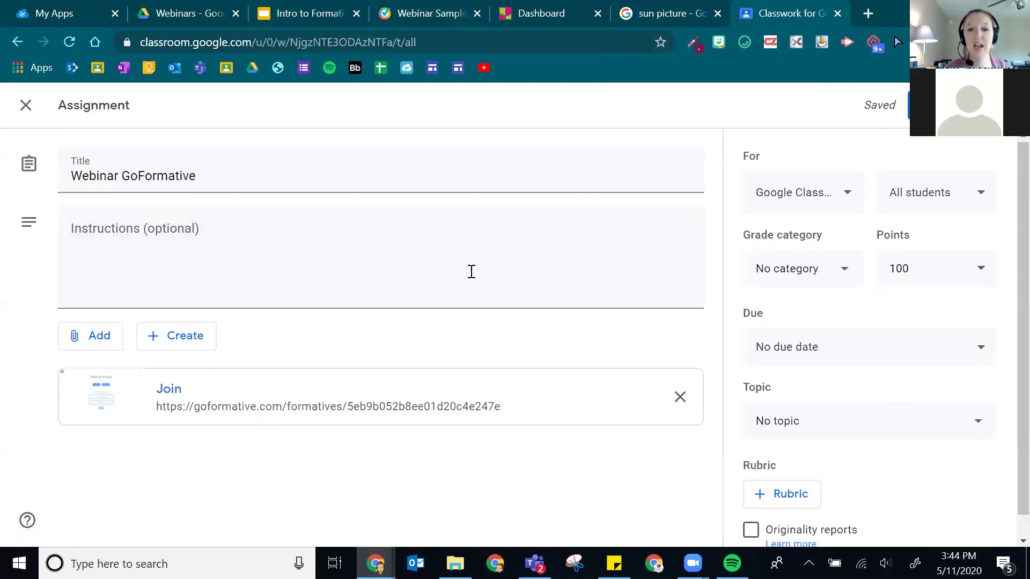
click(382, 9)
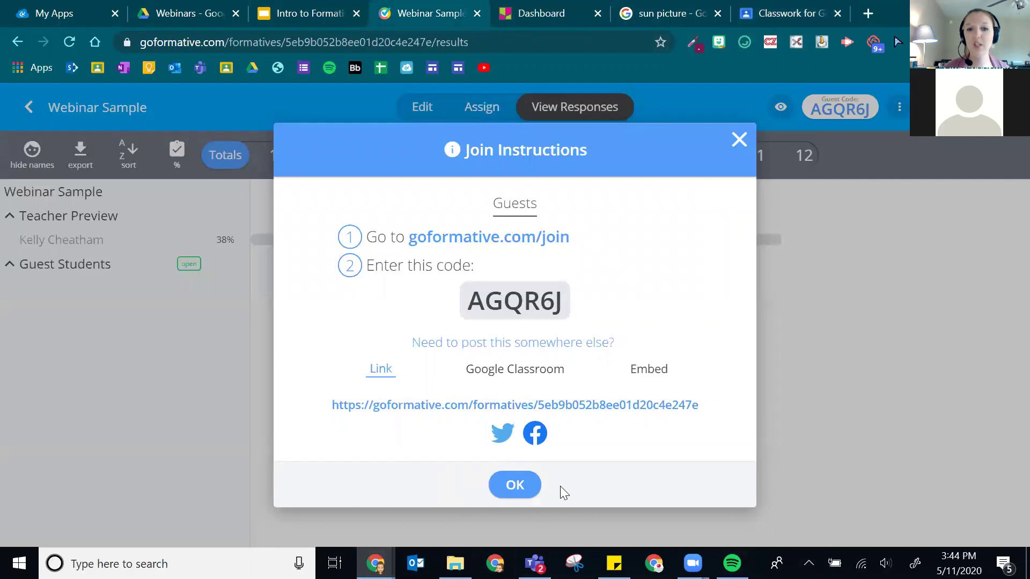
- Load the Webinar Sample link in a private window and join as a guest with a first name and last initial
key(ctrl+shift+n)
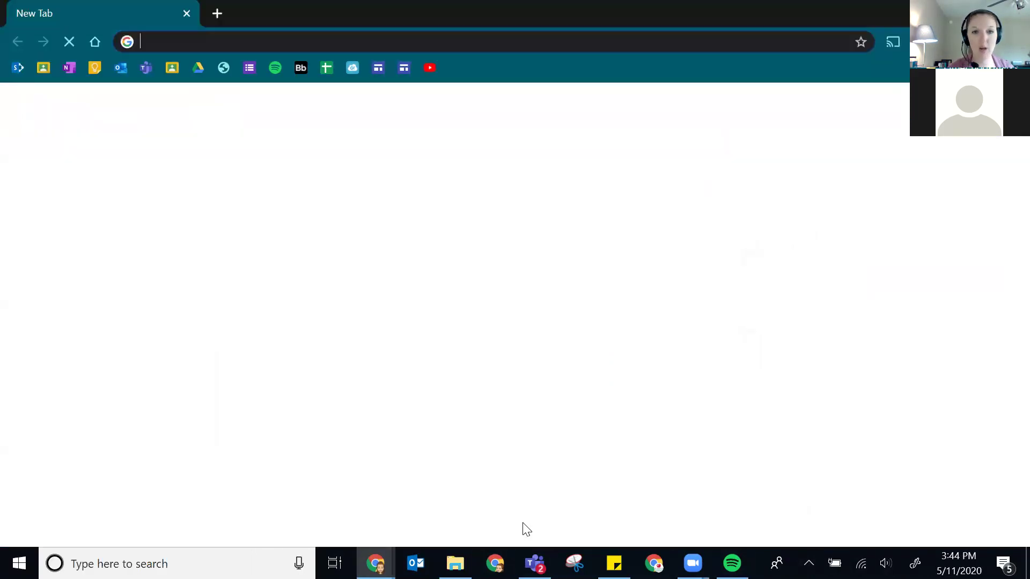
text(goformative.com/formatives/5eb9b052b8ee01d20c4e247e)
key(Return)
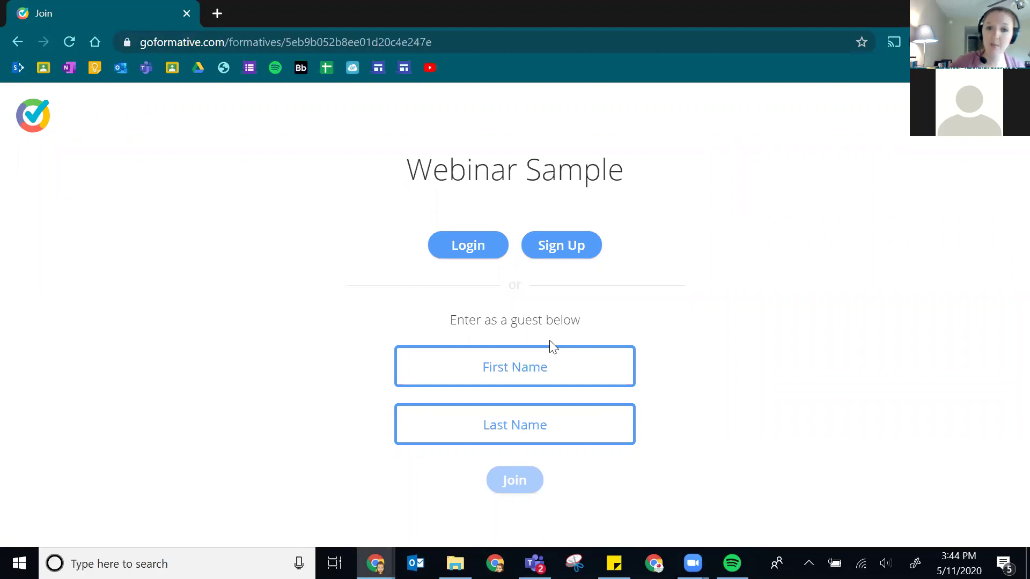
click(562, 368)
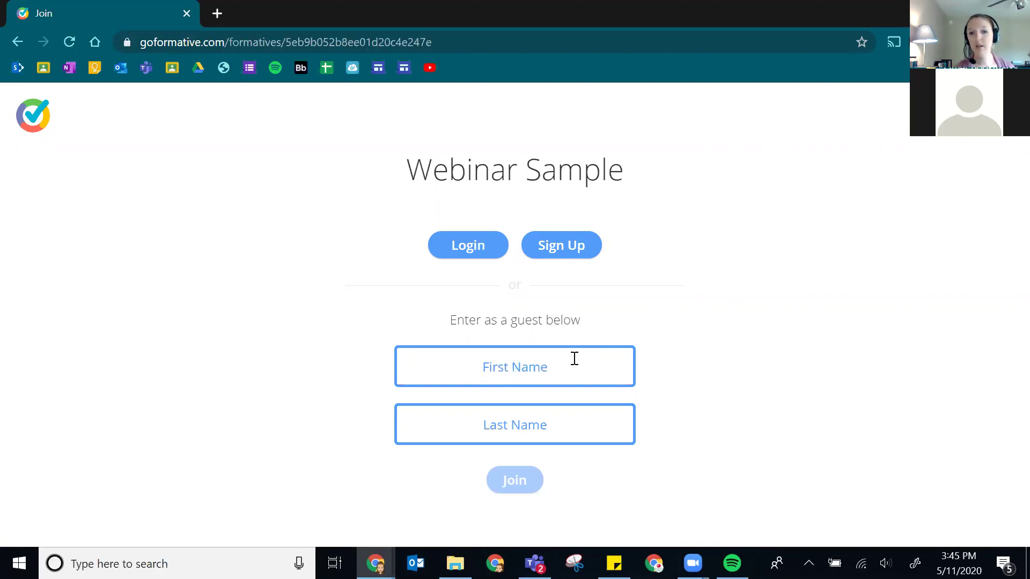
text(Kelly)
key(Tab)
text(C)
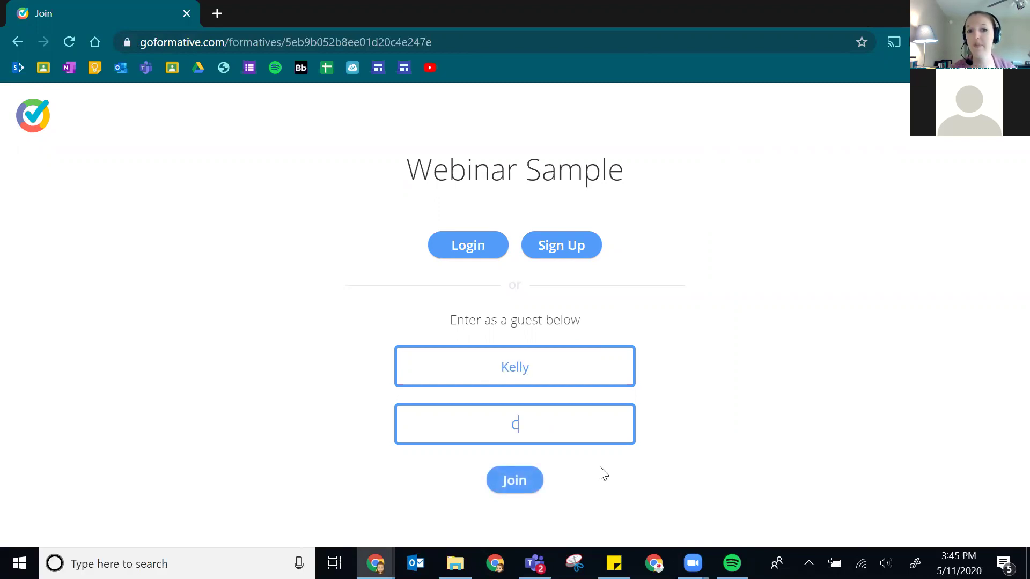
click(510, 479)
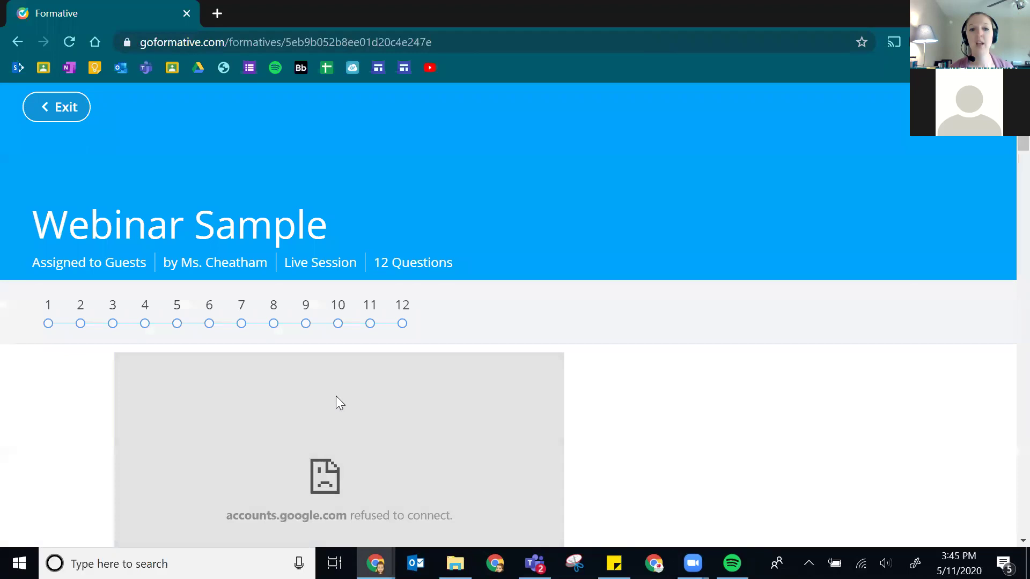
scroll(327, 390, down, 3)
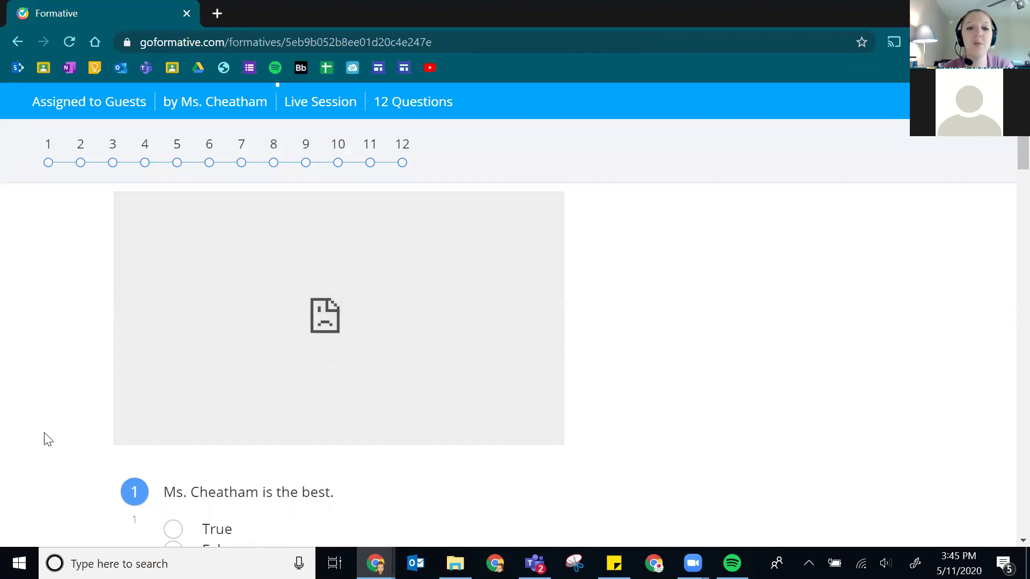
scroll(258, 309, down, 20)
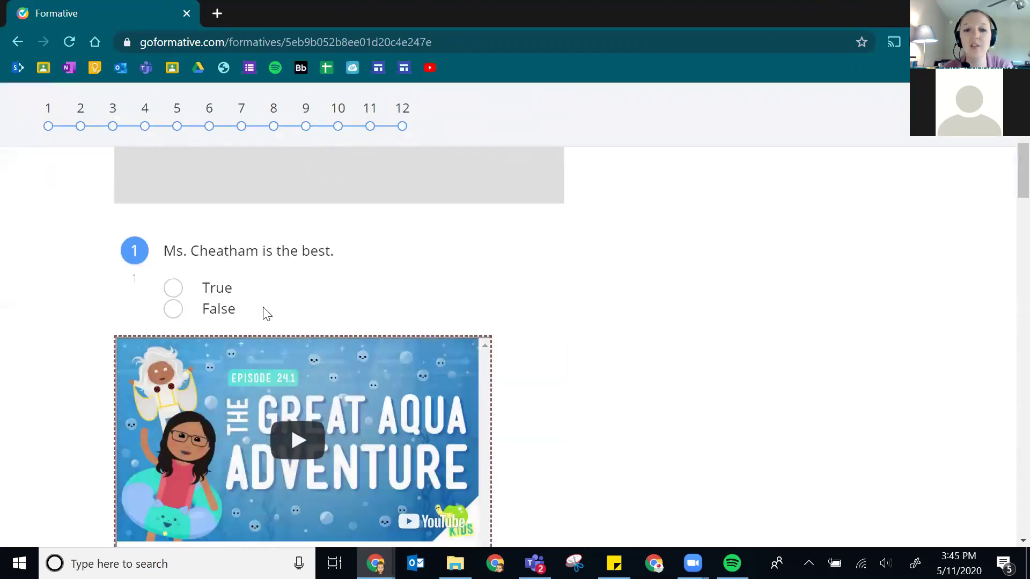
scroll(264, 314, up, 5)
scroll(267, 320, up, 12)
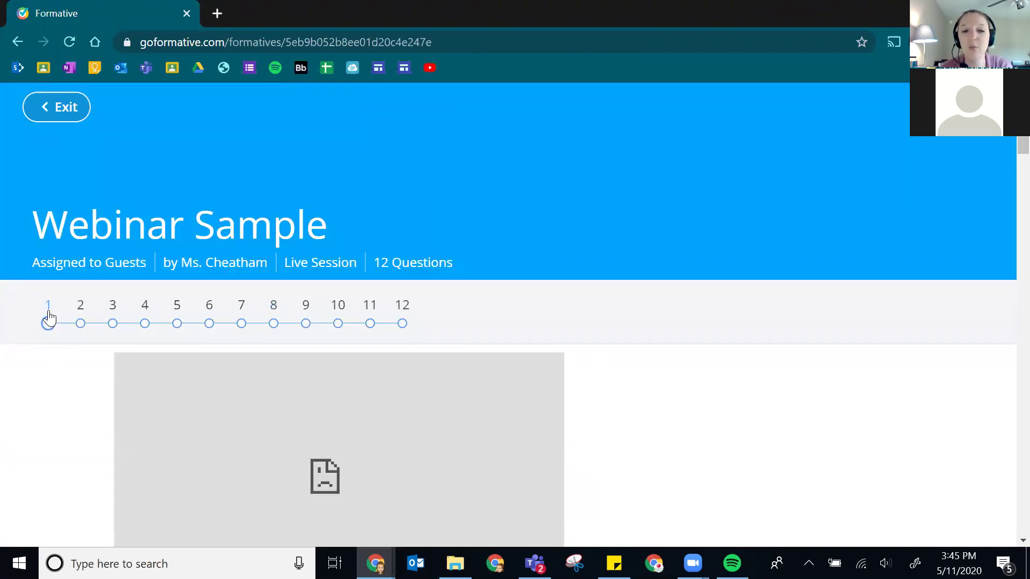
scroll(30, 333, down, 2)
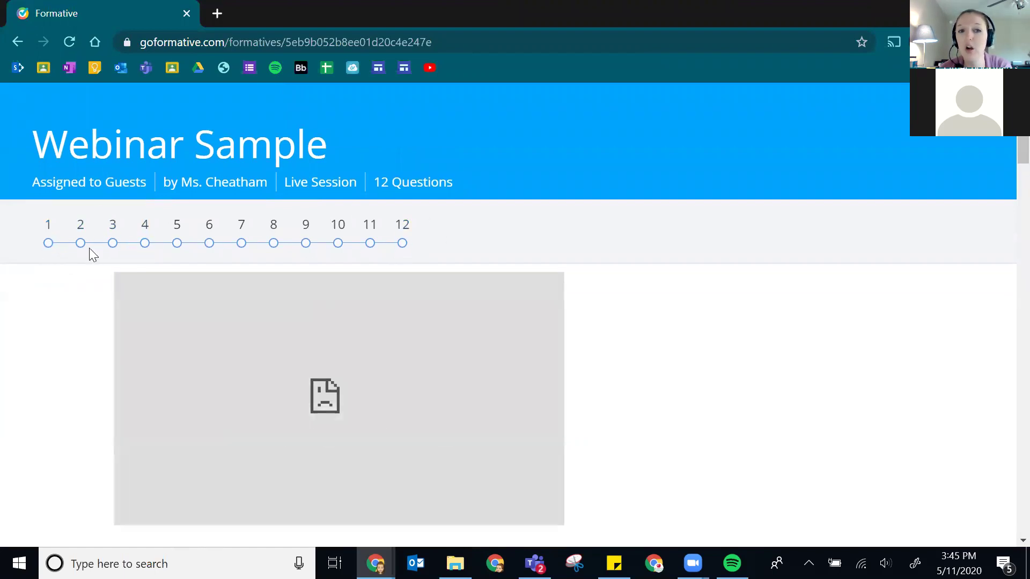
scroll(11, 378, down, 10)
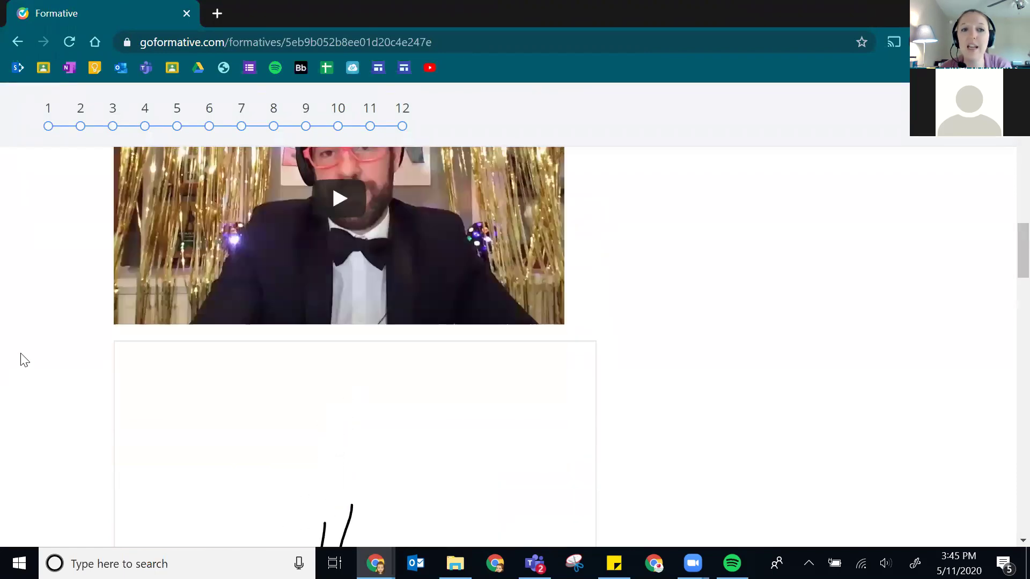
scroll(19, 146, up, 6)
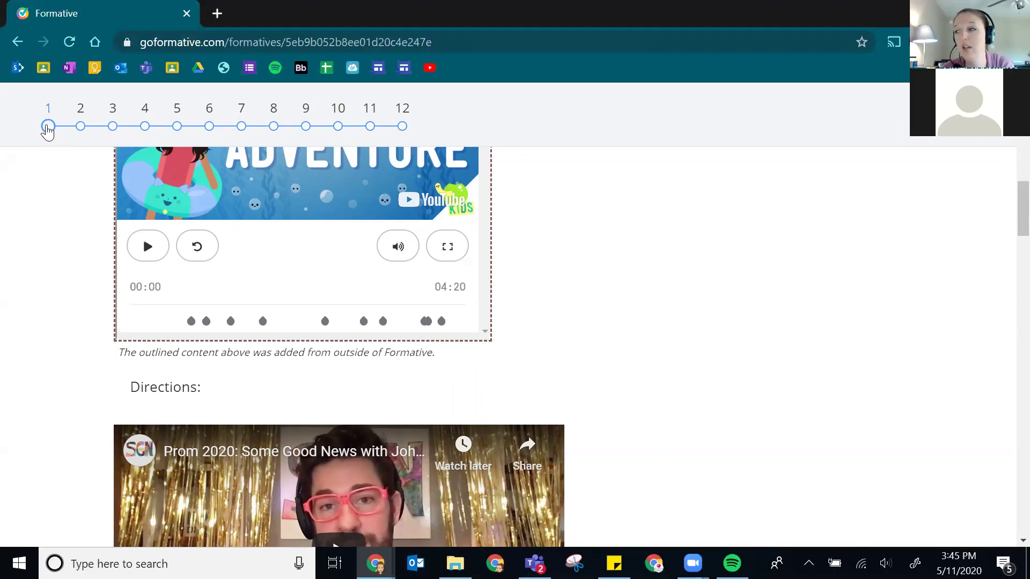
scroll(47, 259, down, 1)
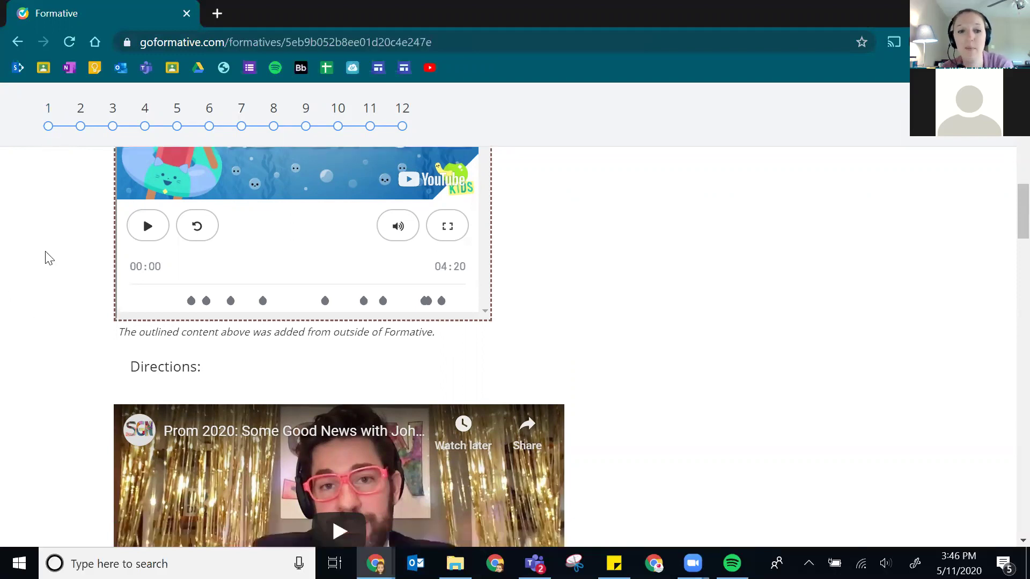
scroll(50, 258, down, 15)
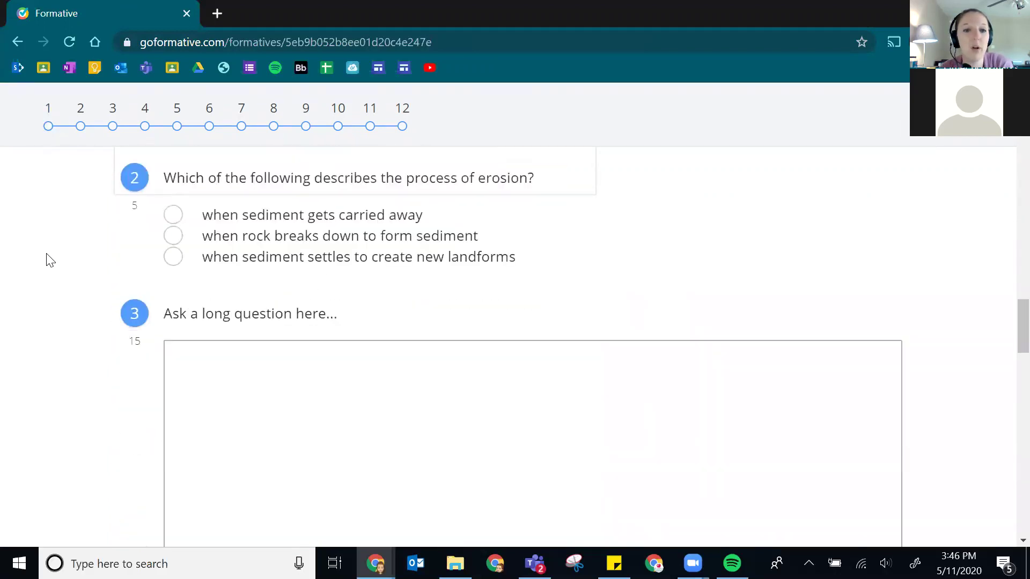
- Pick the settling-sediment erosion answer and type 'fedafea' in the long-answer box
click(173, 256)
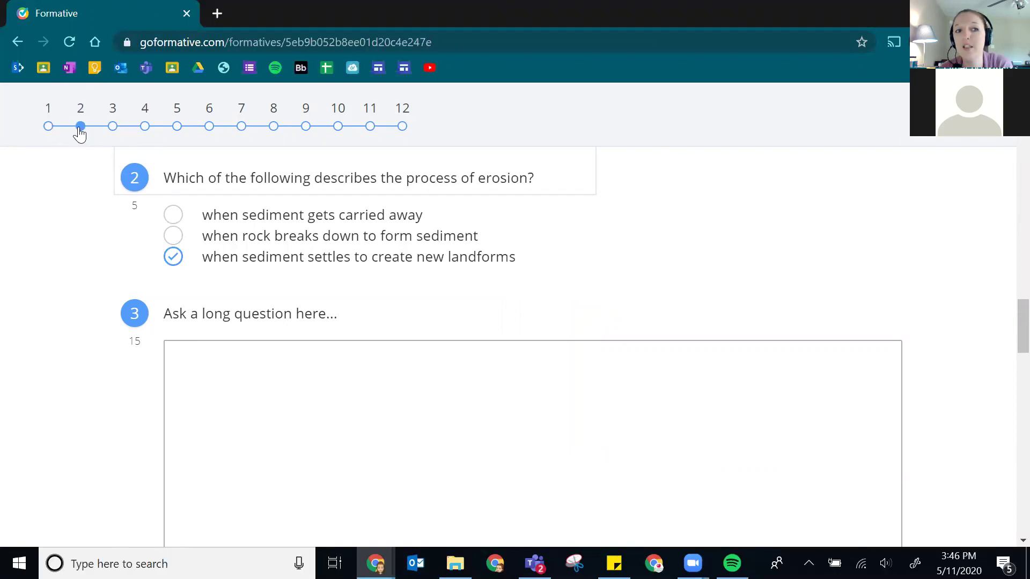
click(231, 401)
text(fedafea)
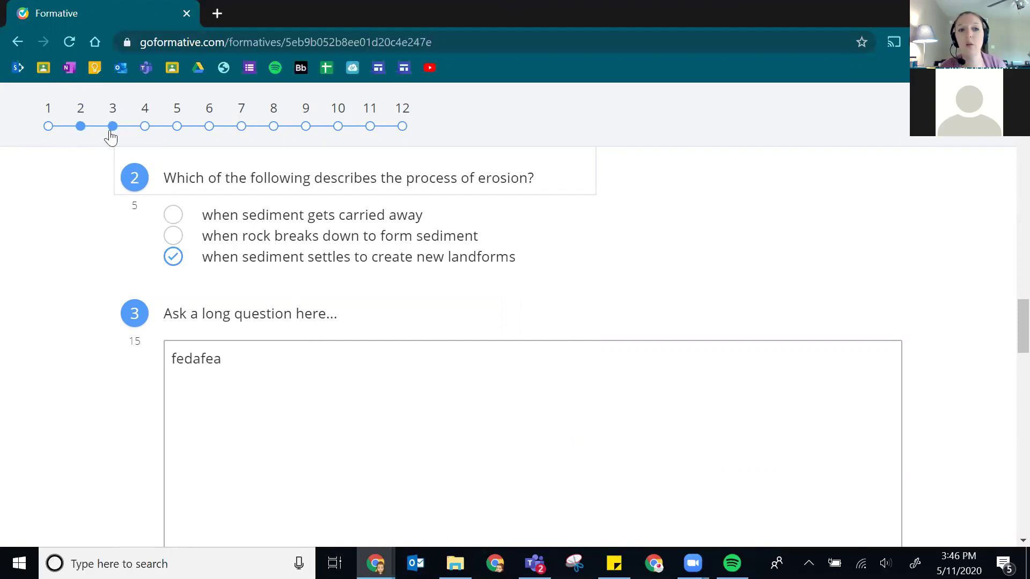
- Submit the responses despite unfinished questions and switch back to the teacher window
scroll(584, 272, down, 15)
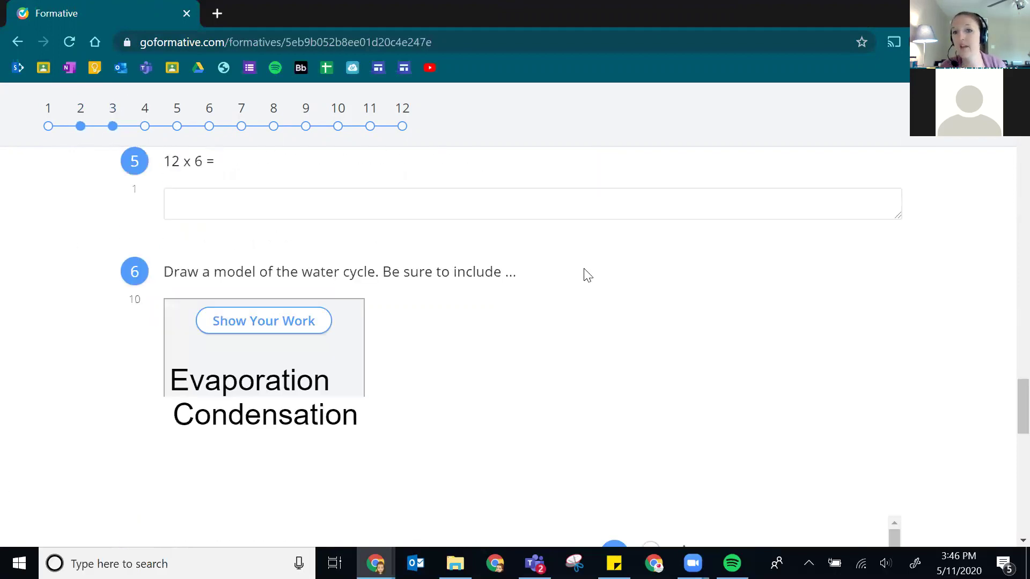
scroll(550, 275, down, 2)
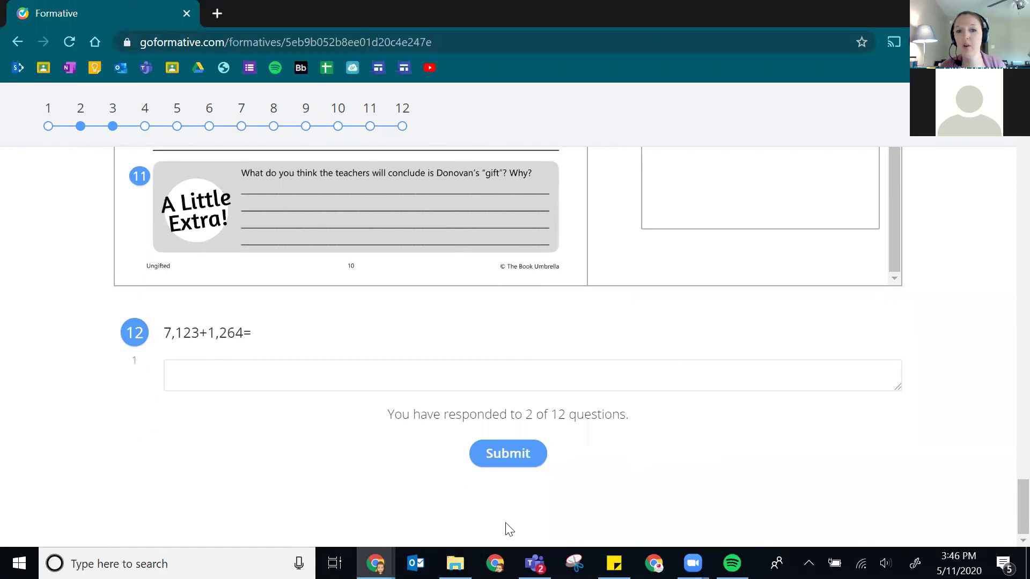
click(503, 462)
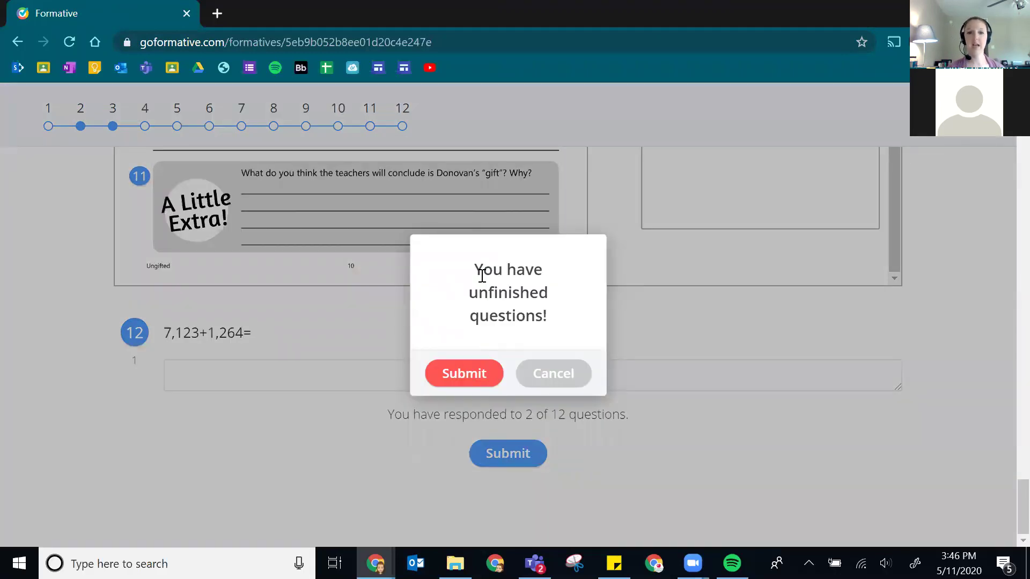
click(455, 375)
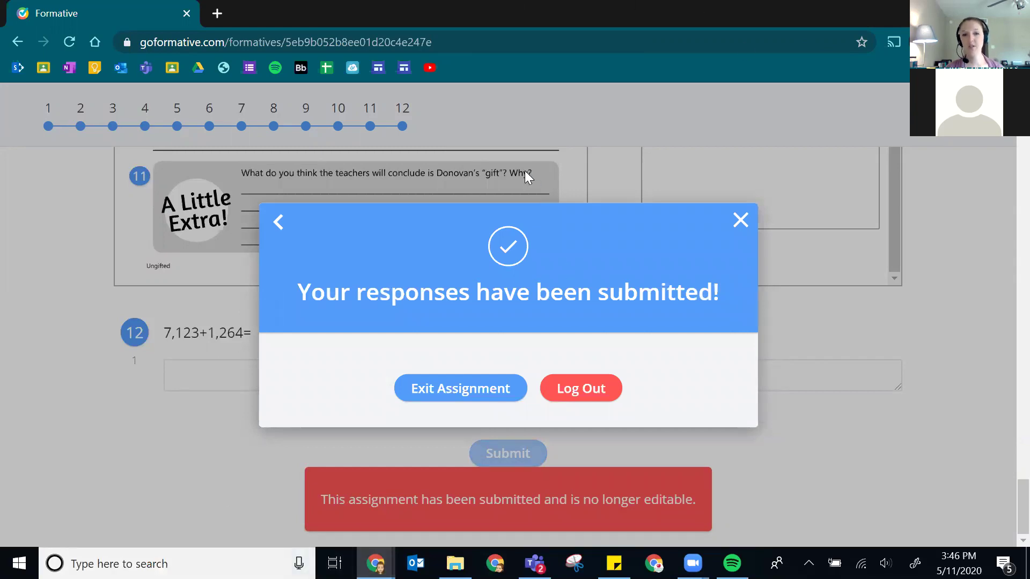
key(alt+Tab)
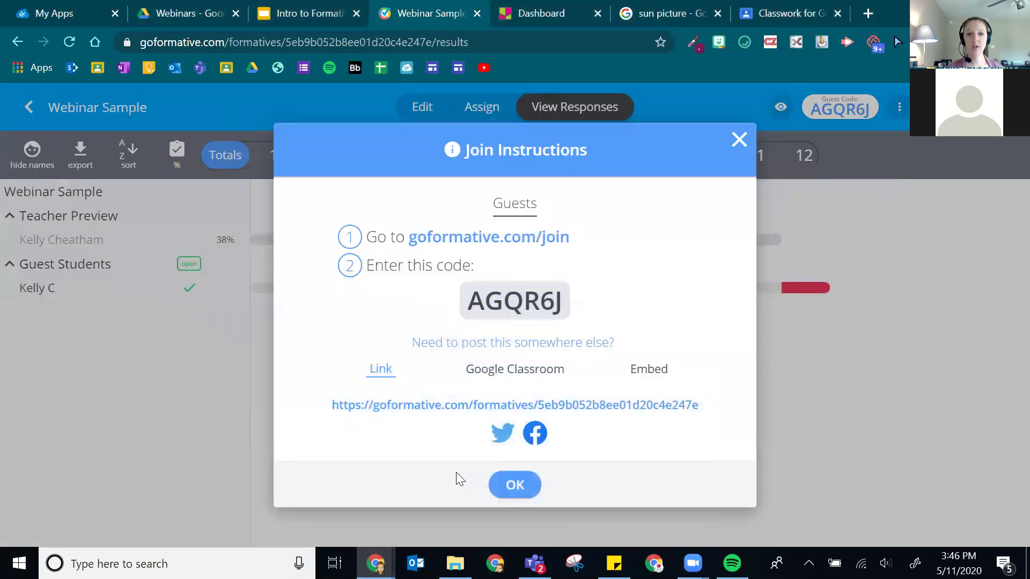
- Dismiss join instructions, collapse Teacher Preview, and score the guest's question 1 as 0
click(516, 487)
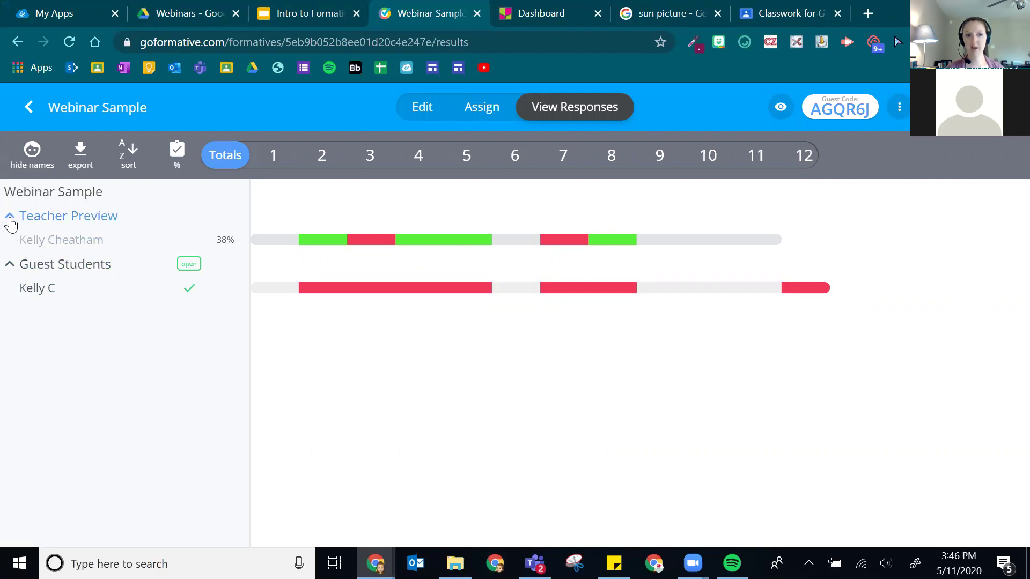
click(9, 219)
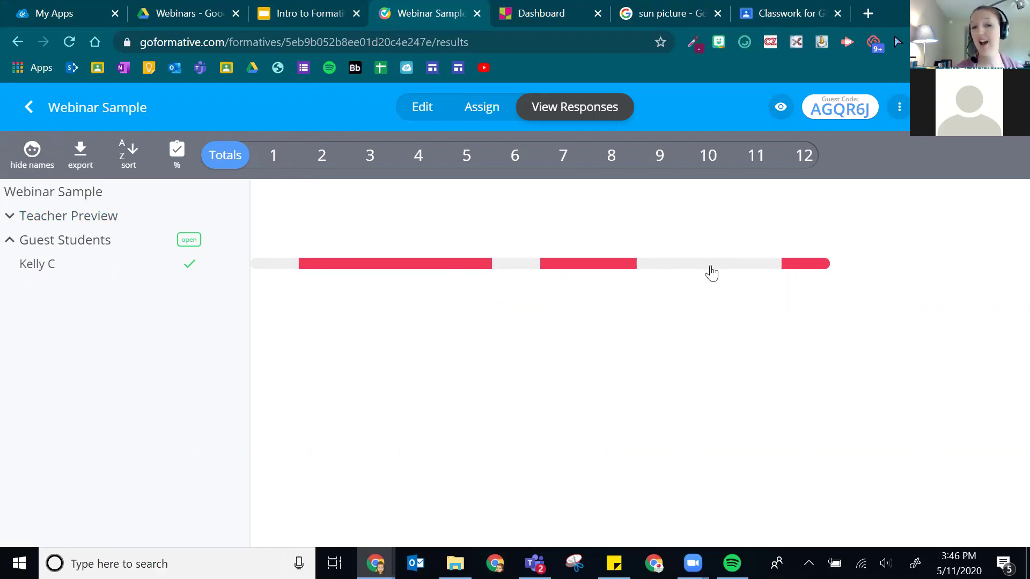
click(321, 265)
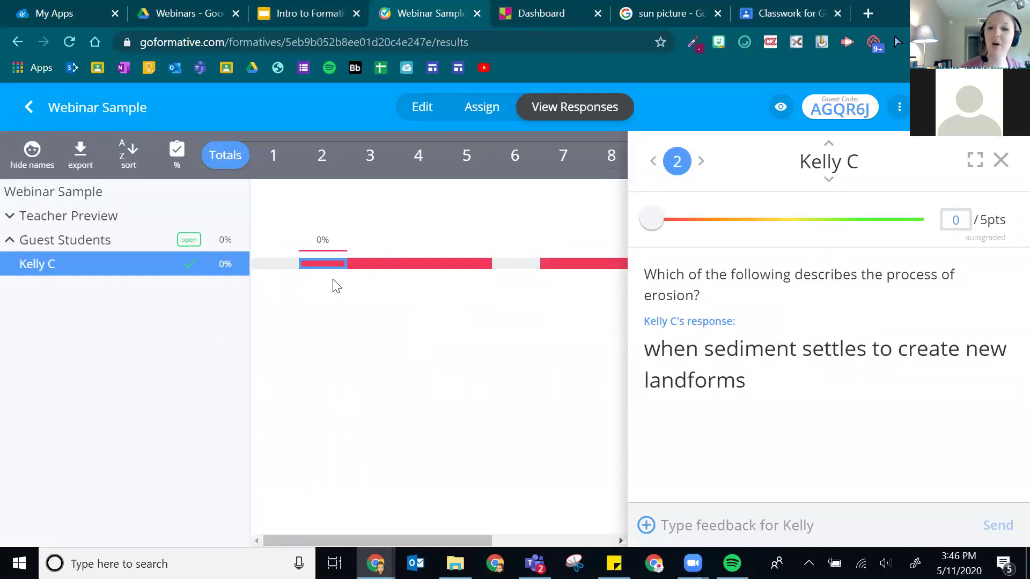
click(998, 161)
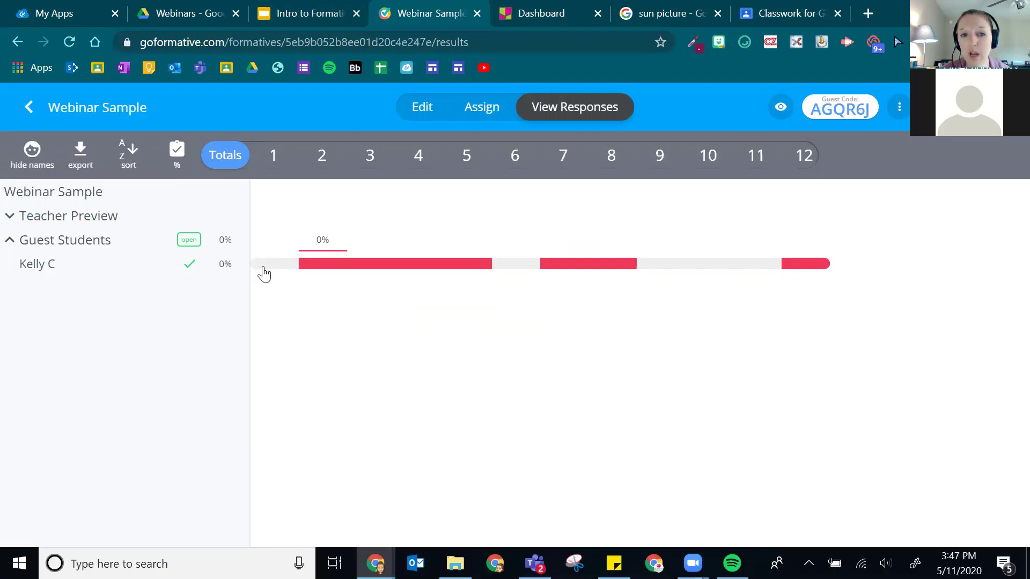
click(274, 268)
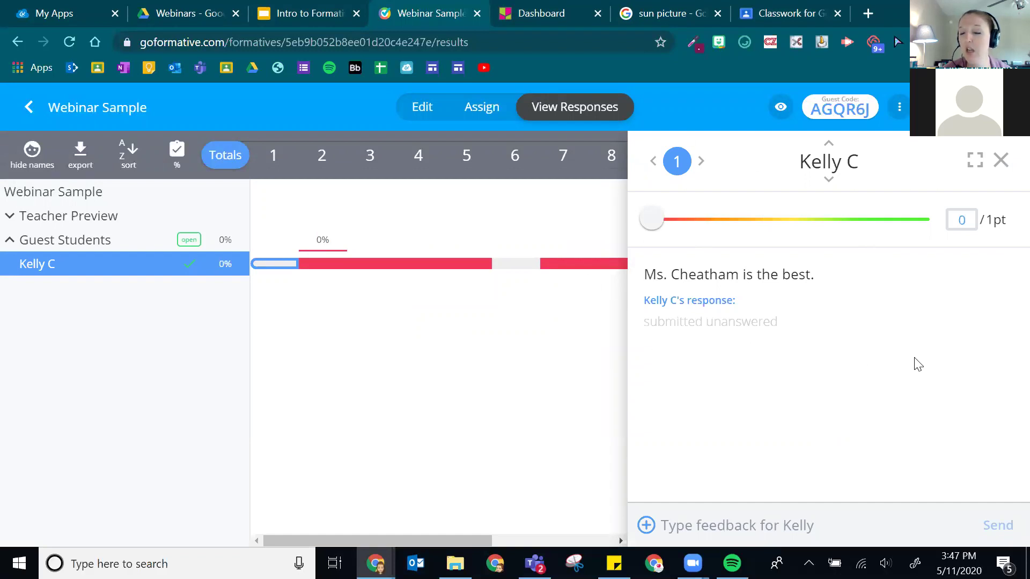
click(651, 224)
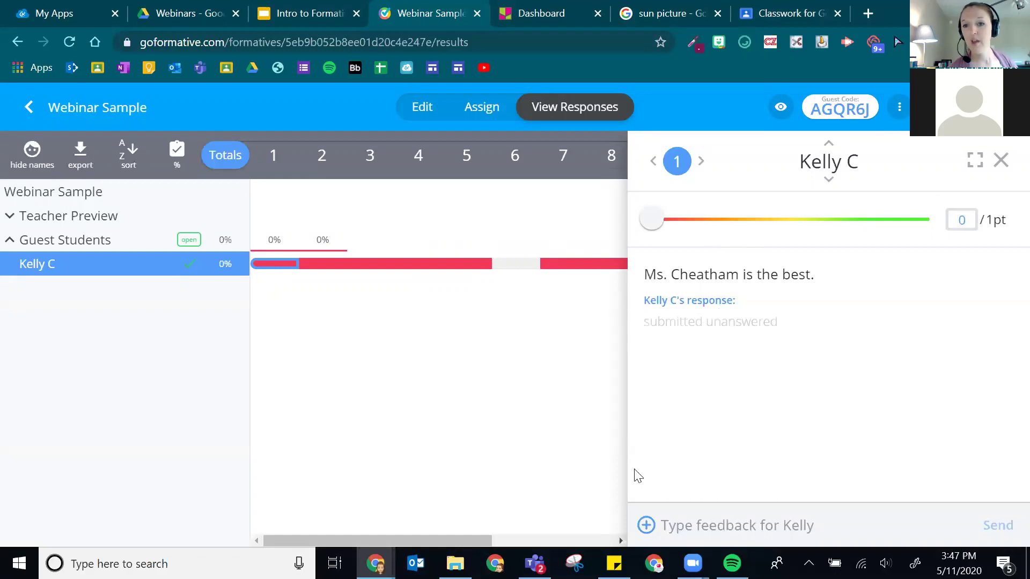
- Send the feedback 'Please make sure to answer all questions.' and move to question 2
click(705, 521)
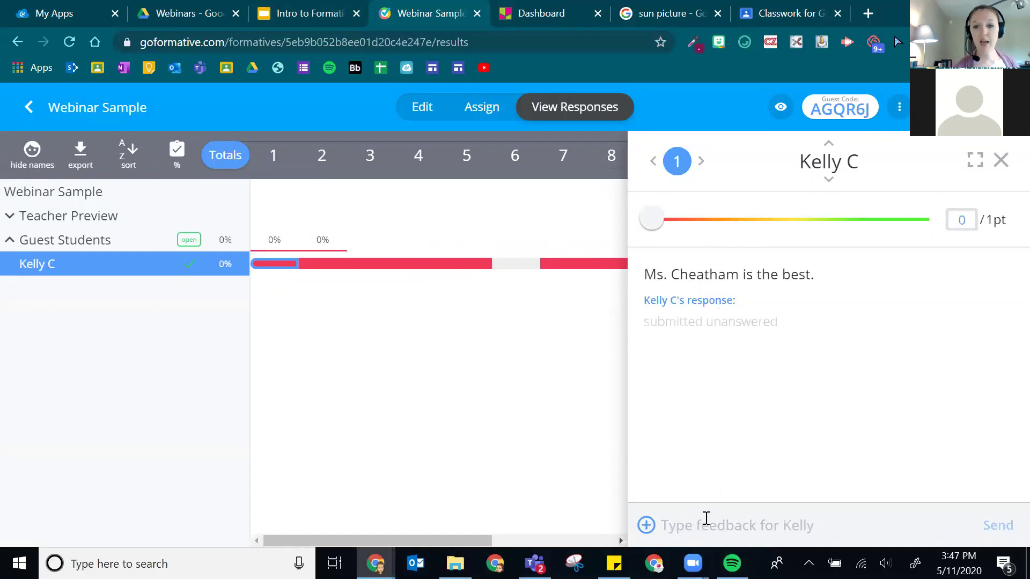
text(Please make sure to answer all que)
key(BackSpace)
key(BackSpace)
text(questions.)
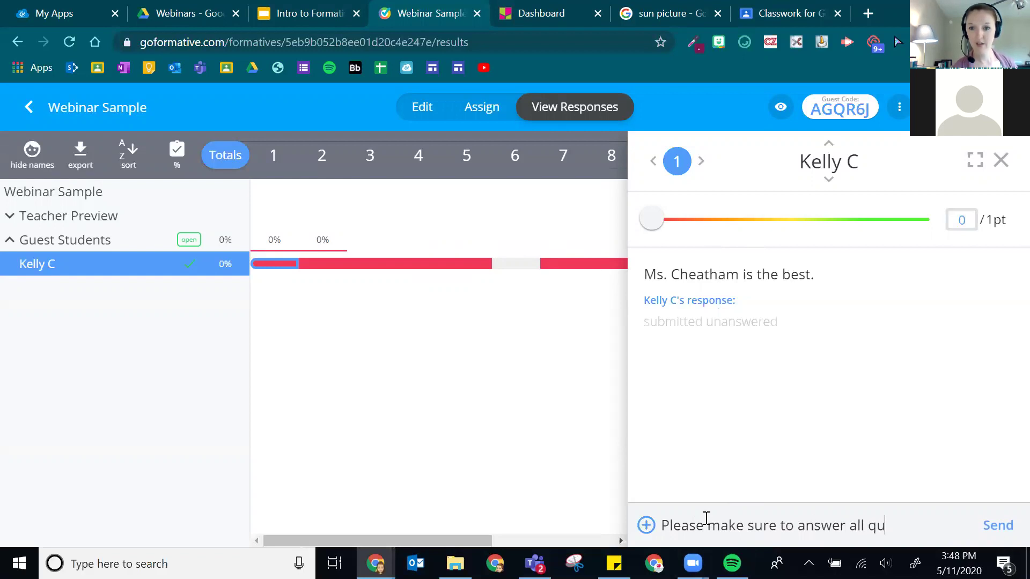
click(1007, 524)
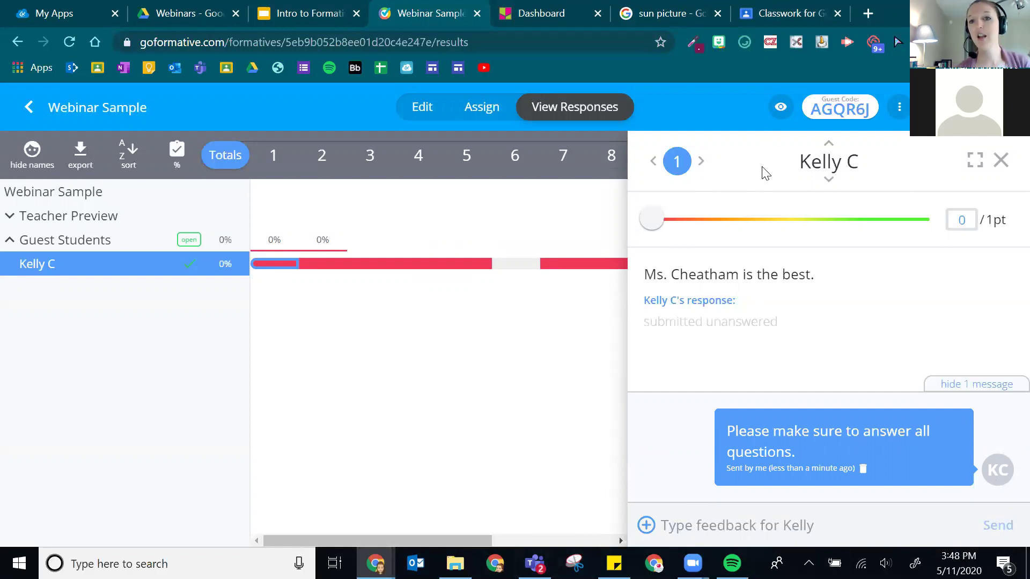
click(700, 161)
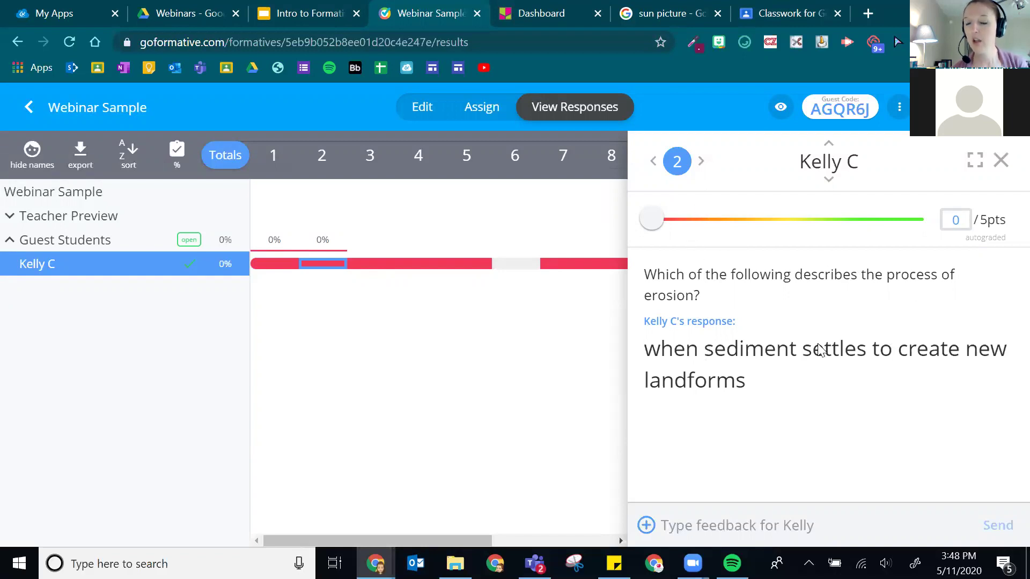
- Try 5 points on the erosion answer, reset it to 0, compare the teacher preview, then close
click(924, 224)
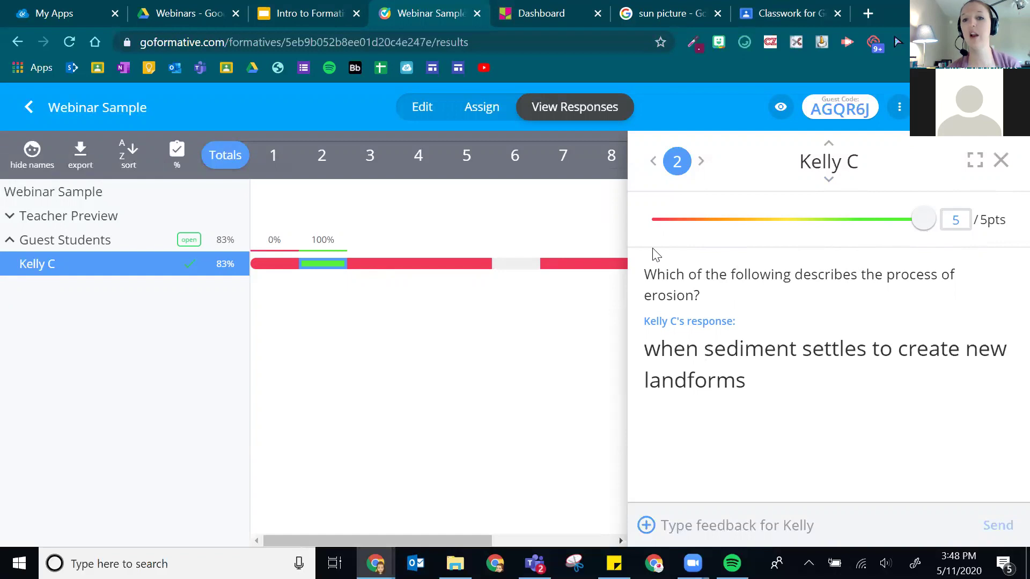
click(653, 221)
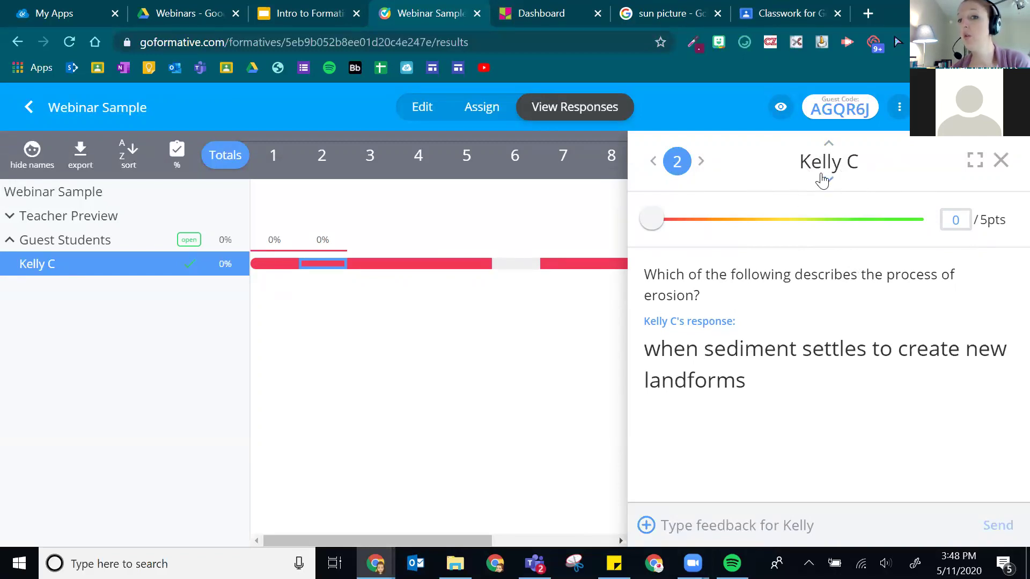
click(828, 183)
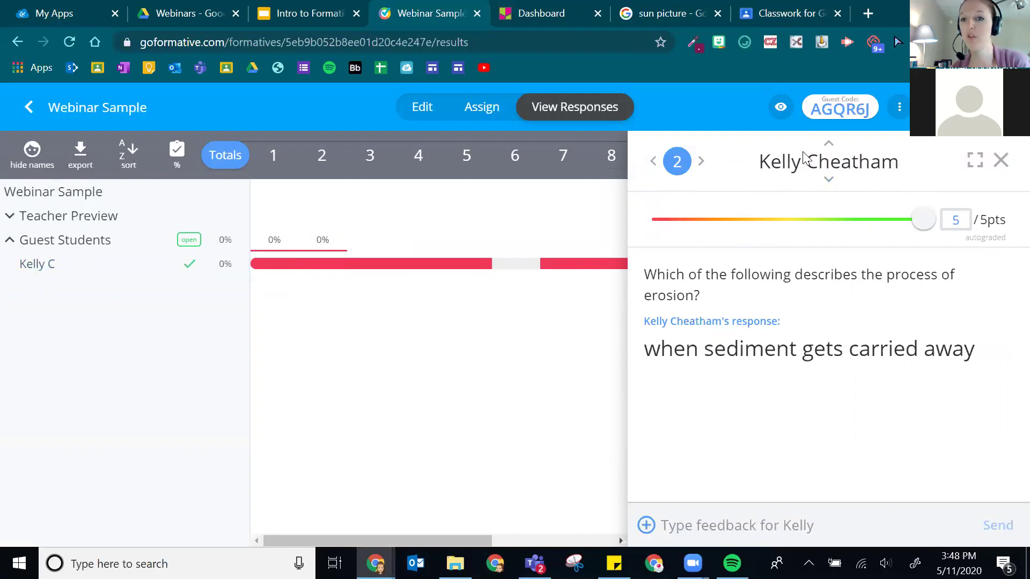
click(828, 144)
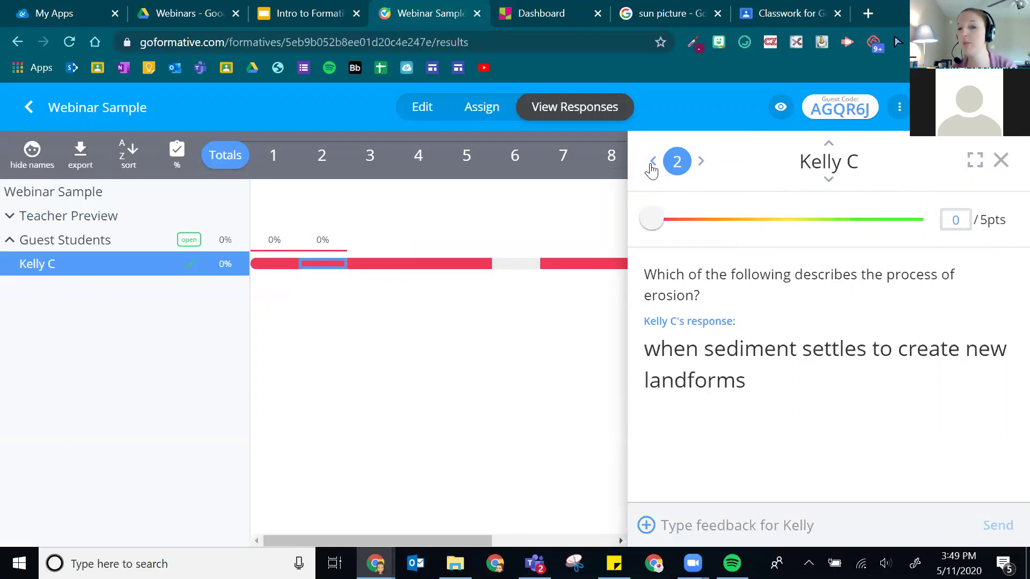
click(975, 161)
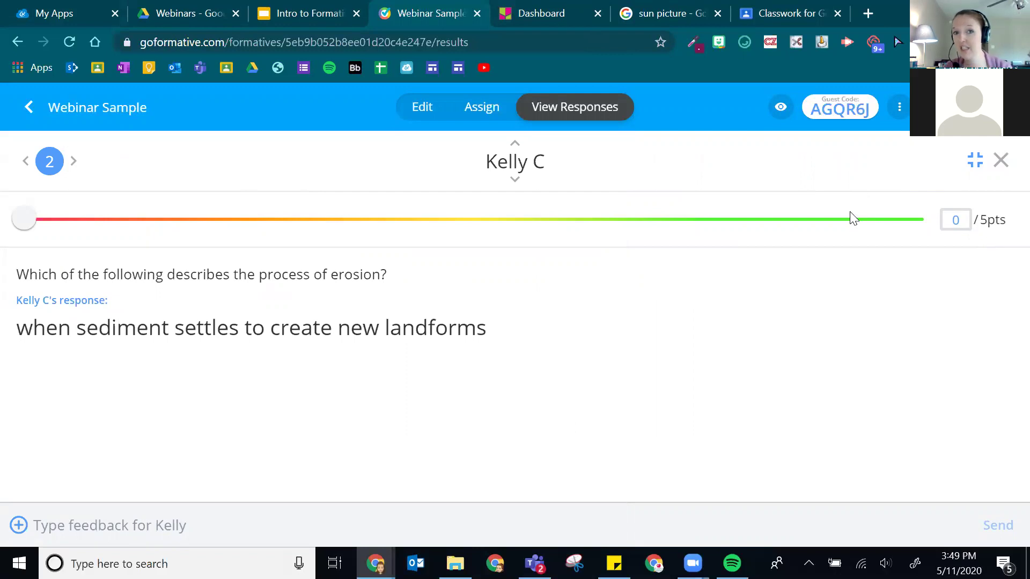
click(1000, 159)
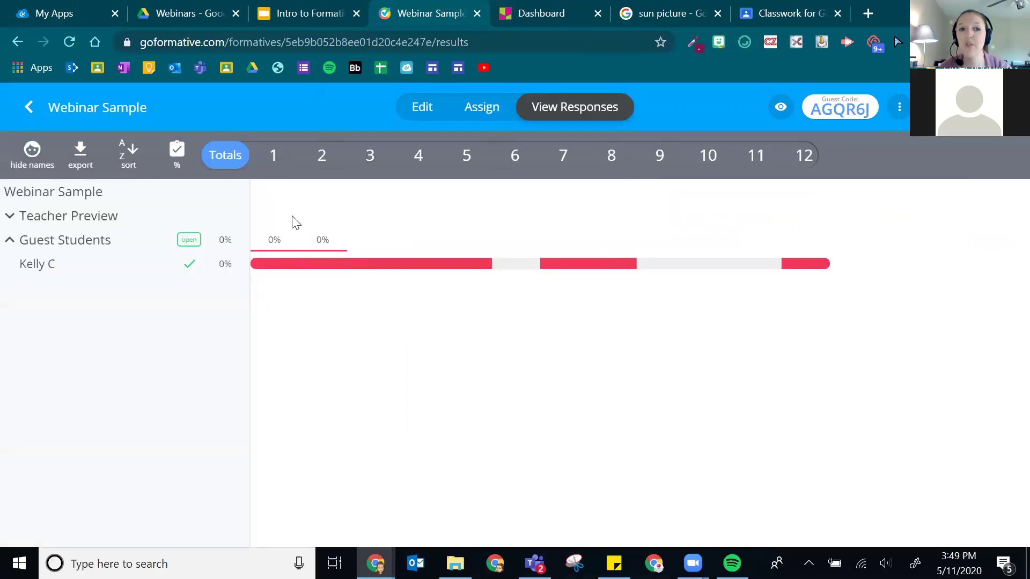
- Give the guest student partial credit of 0.6 on question 1
click(274, 157)
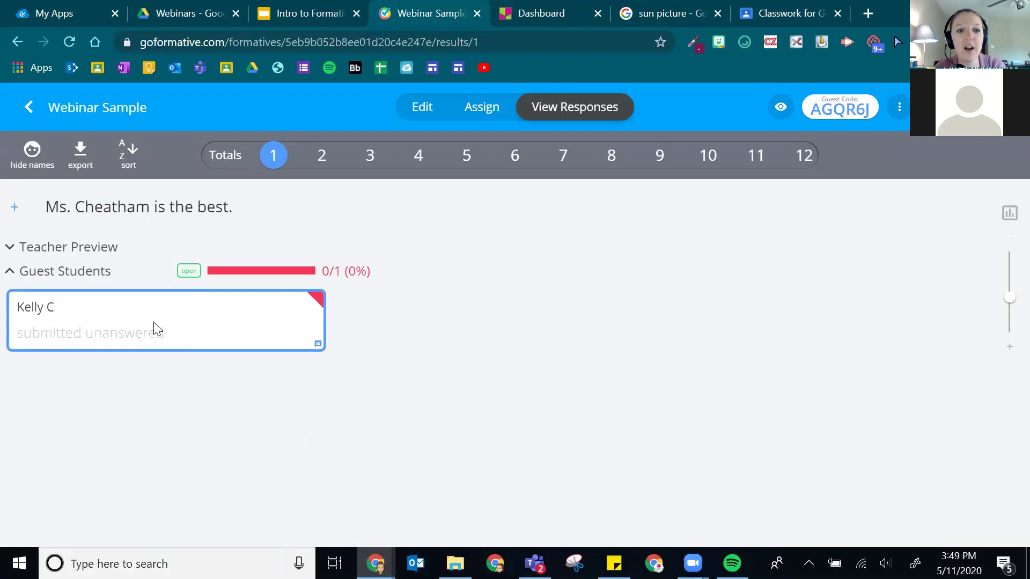
click(83, 328)
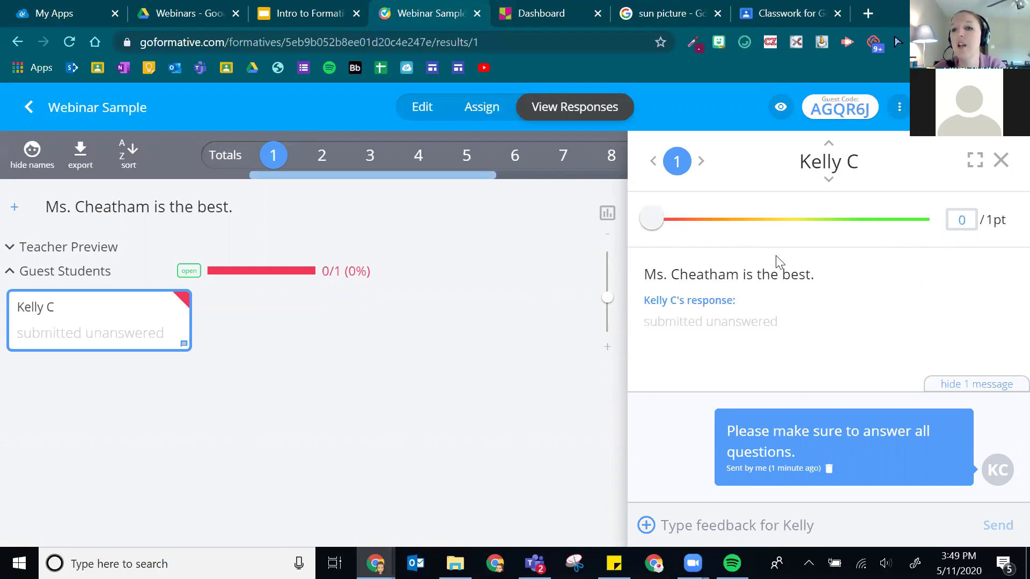
drag(651, 226, 458, 306)
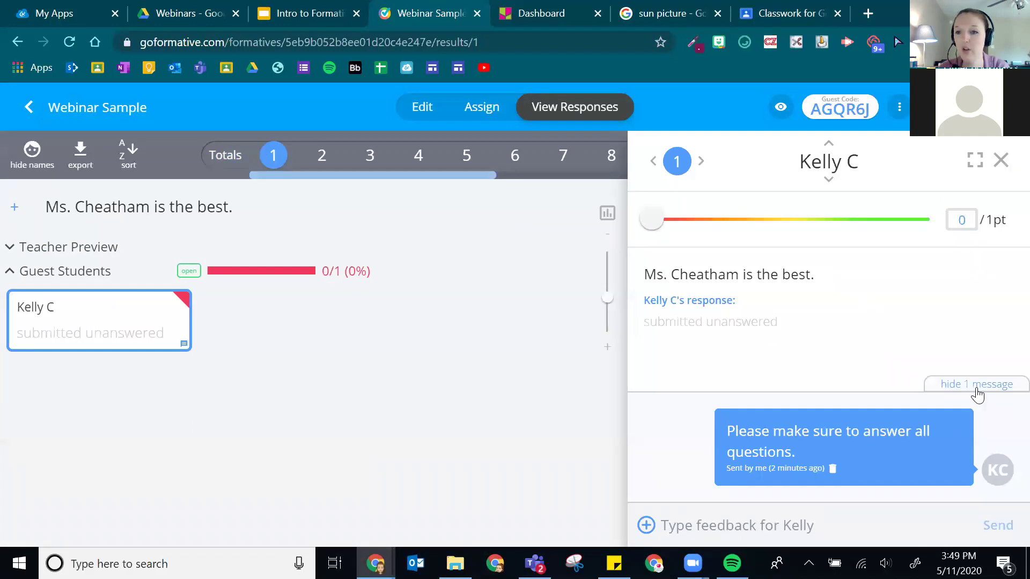
click(999, 162)
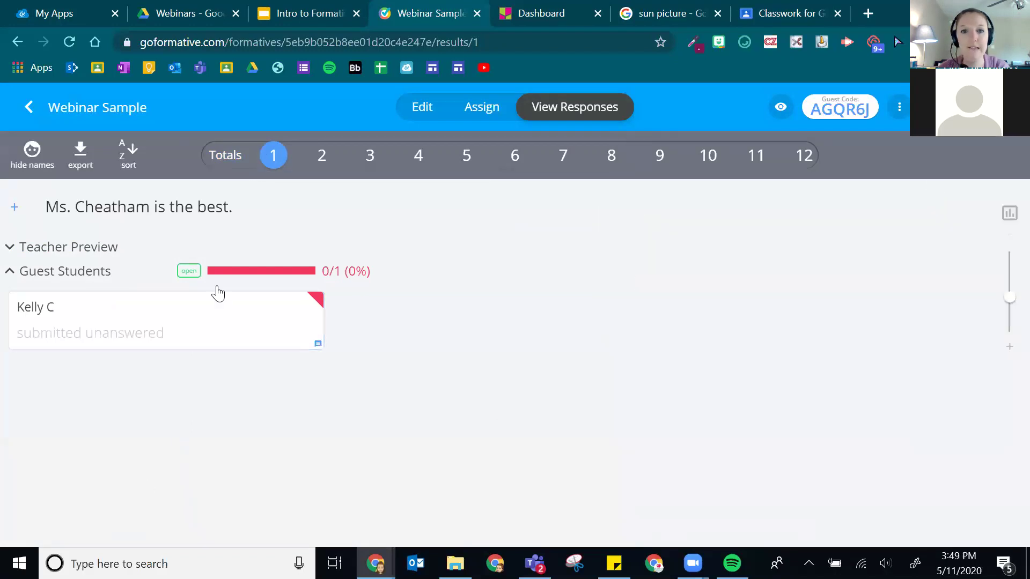
- Check the Totals view, then show responses for questions 1 and 2
click(227, 155)
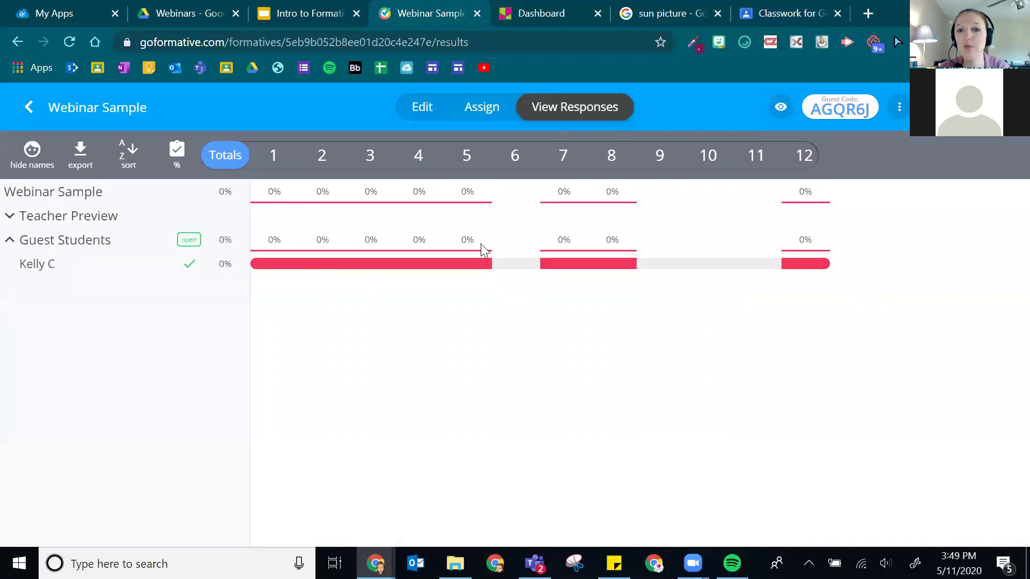
click(272, 157)
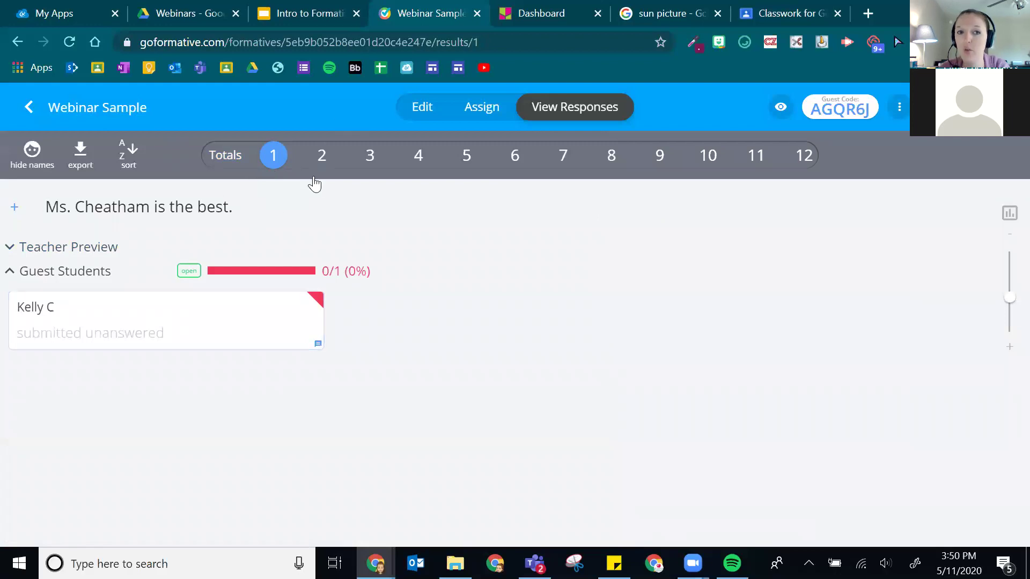
click(317, 170)
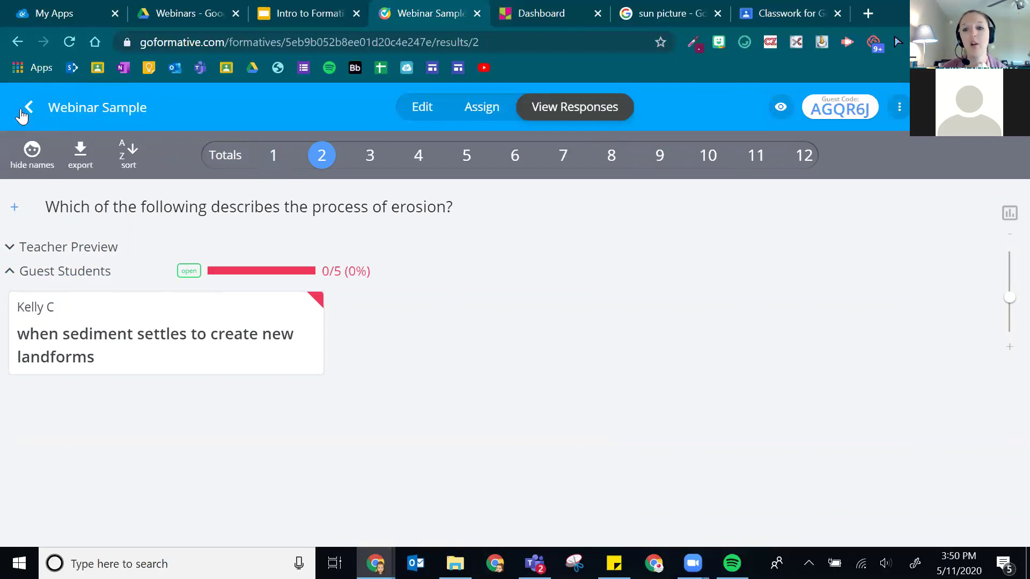
- Return to the formatives list, then go to the Classes page
click(26, 108)
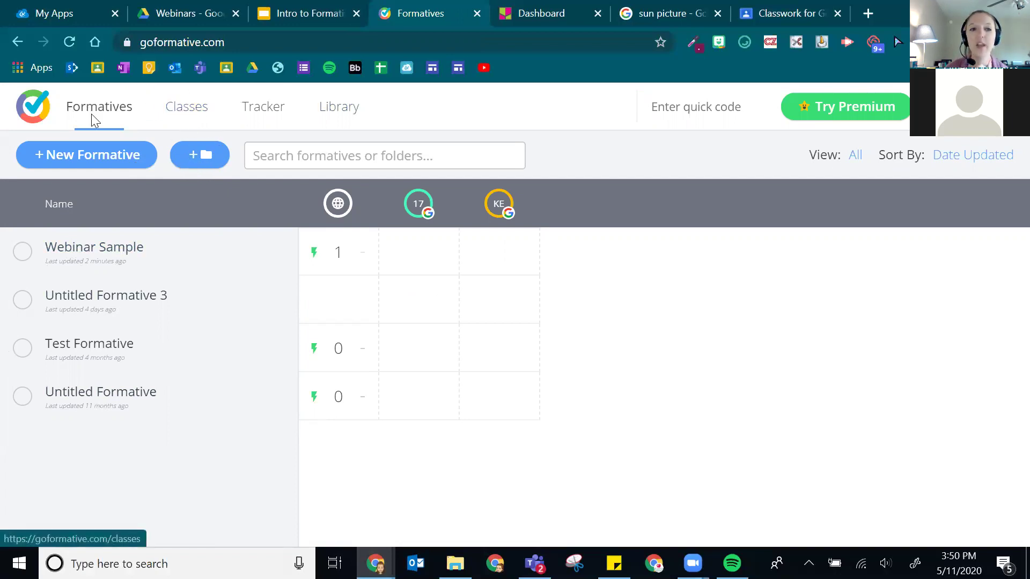
click(184, 110)
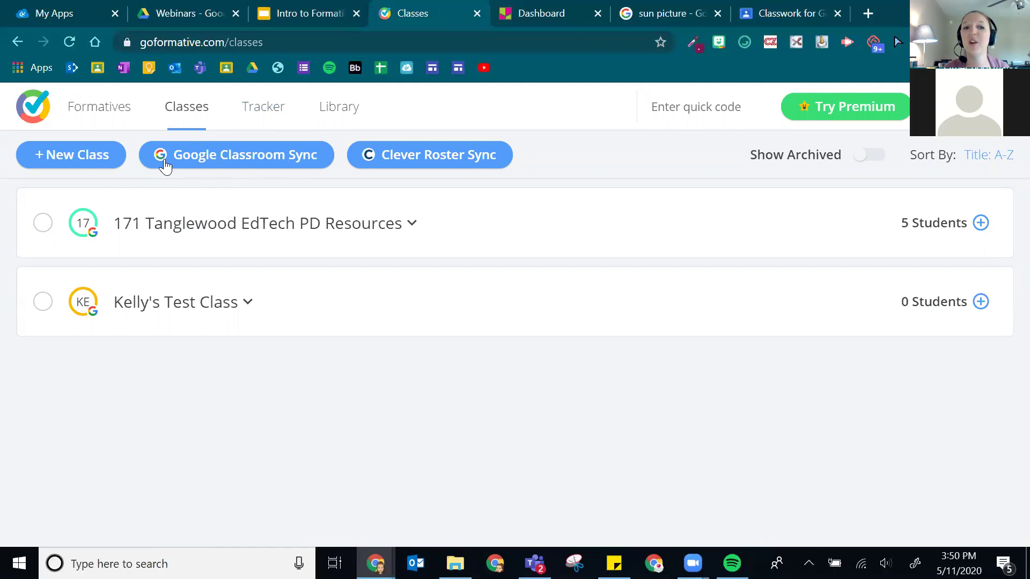
click(232, 158)
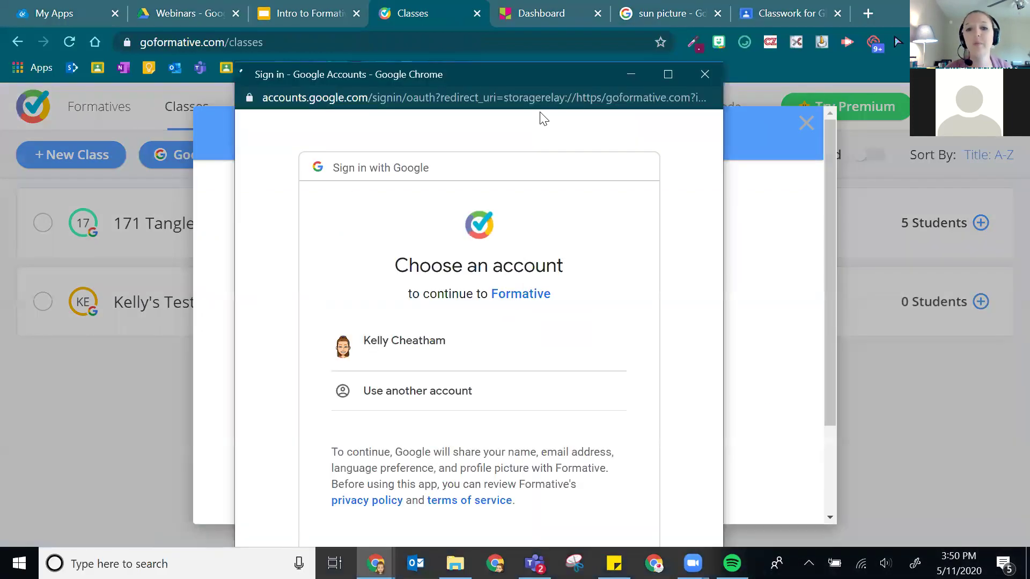
click(445, 330)
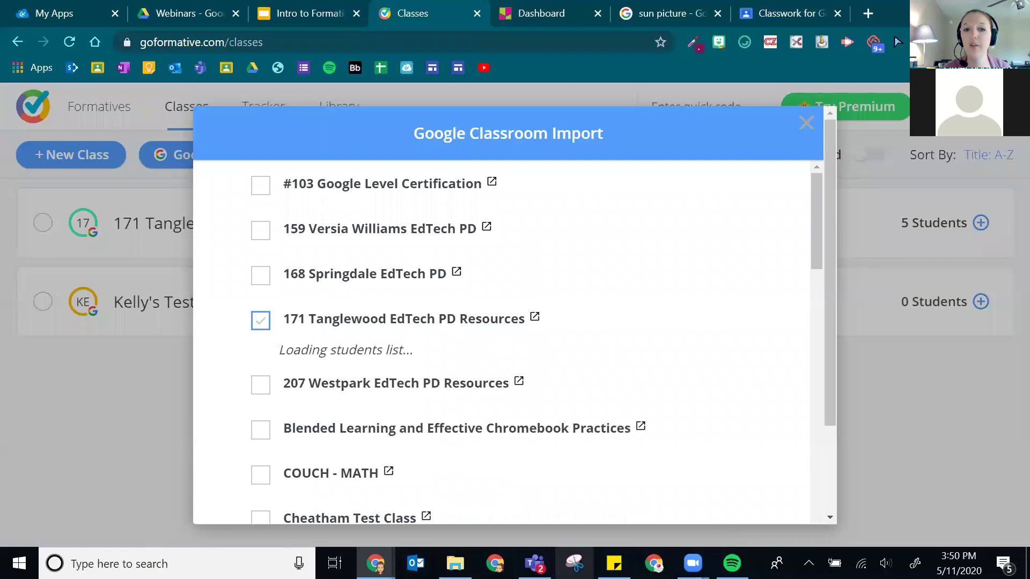
scroll(292, 343, down, 10)
scroll(285, 339, up, 10)
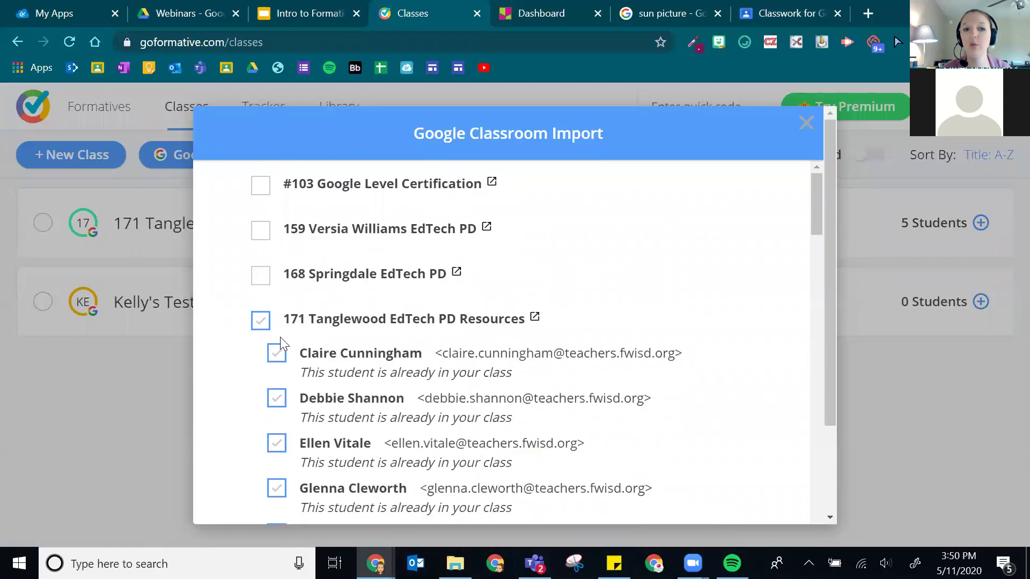
scroll(338, 183, down, 15)
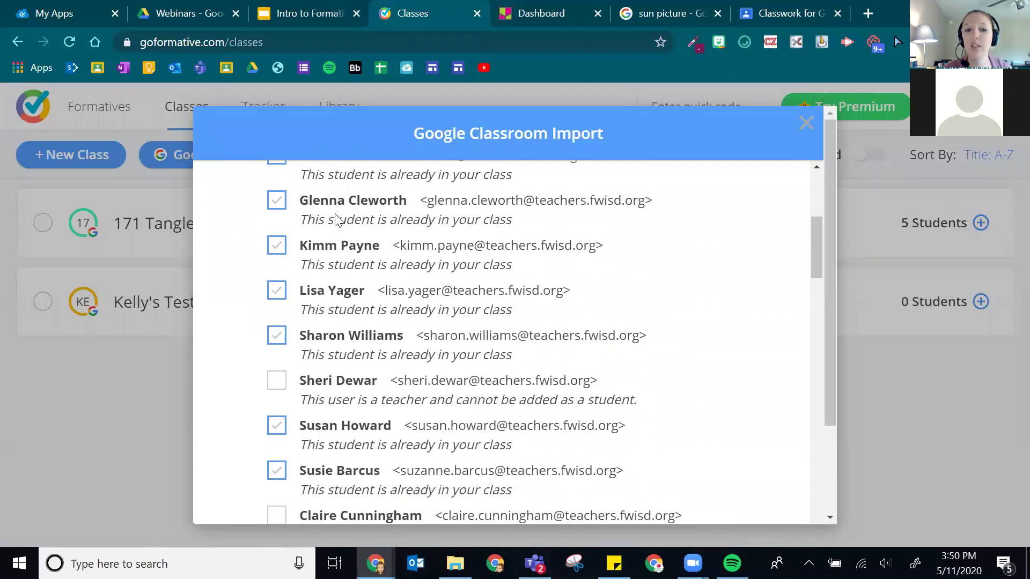
click(261, 290)
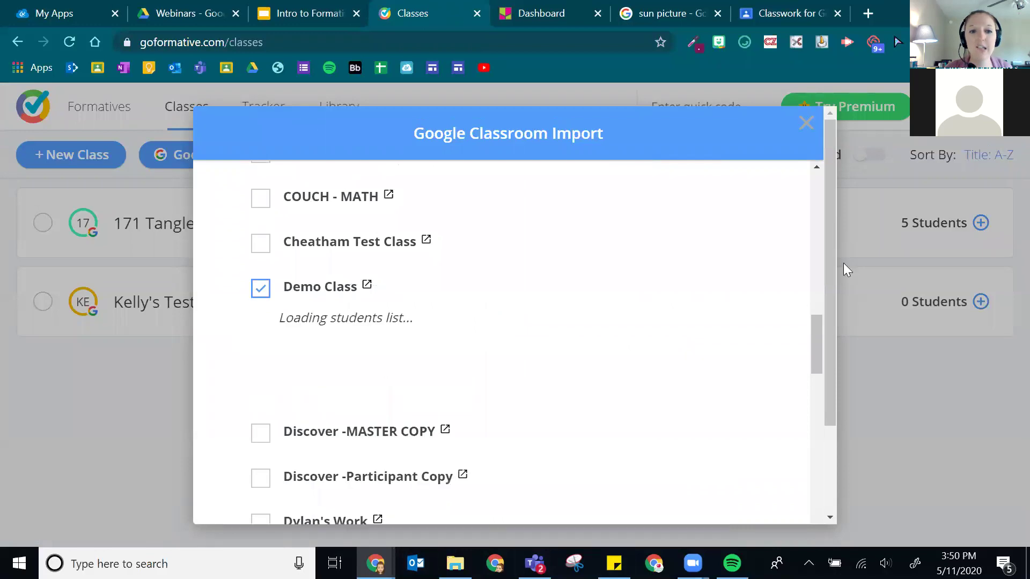
click(261, 290)
click(261, 290)
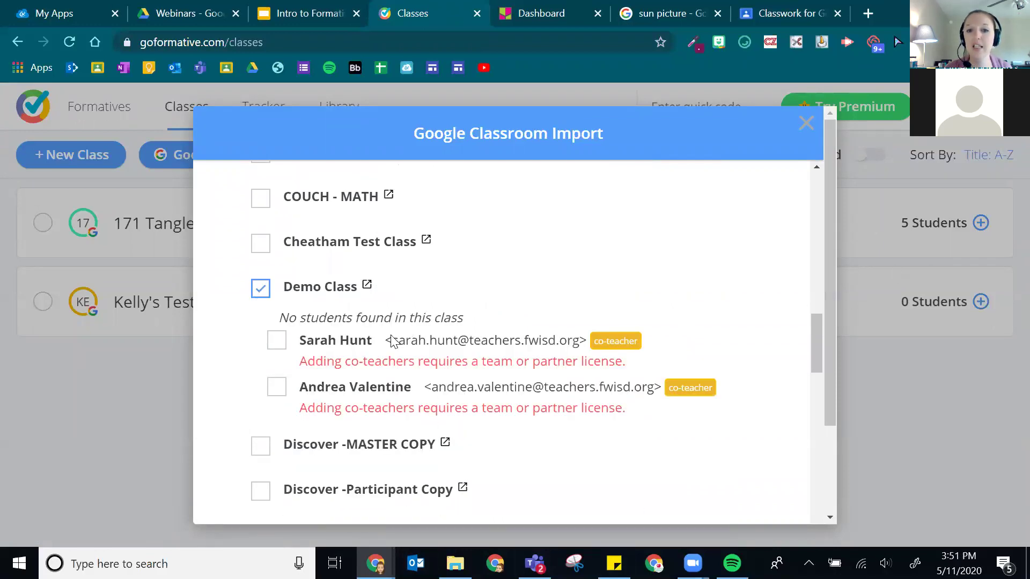
click(260, 286)
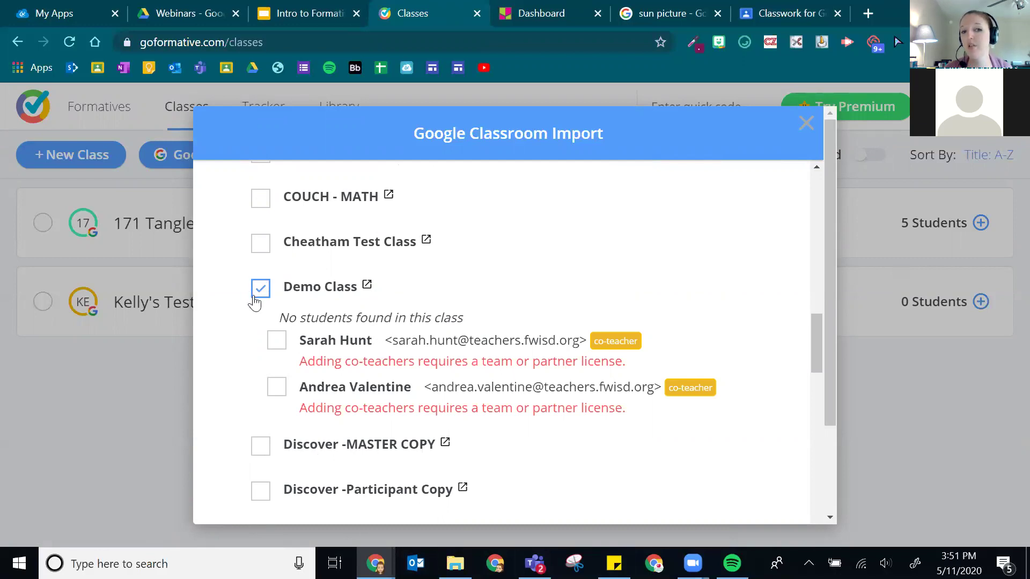
click(260, 289)
scroll(467, 266, down, 10)
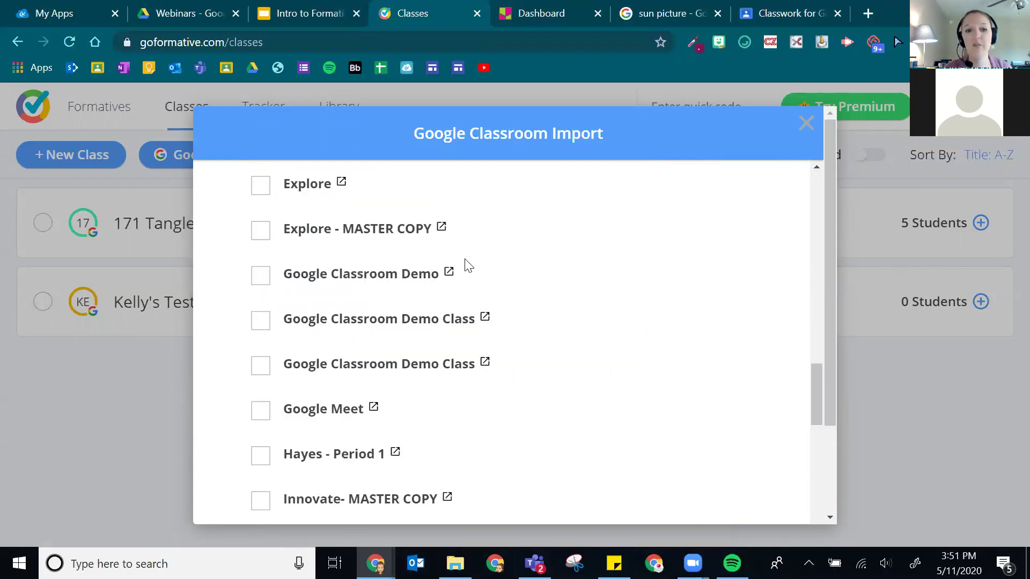
scroll(533, 281, up, 3)
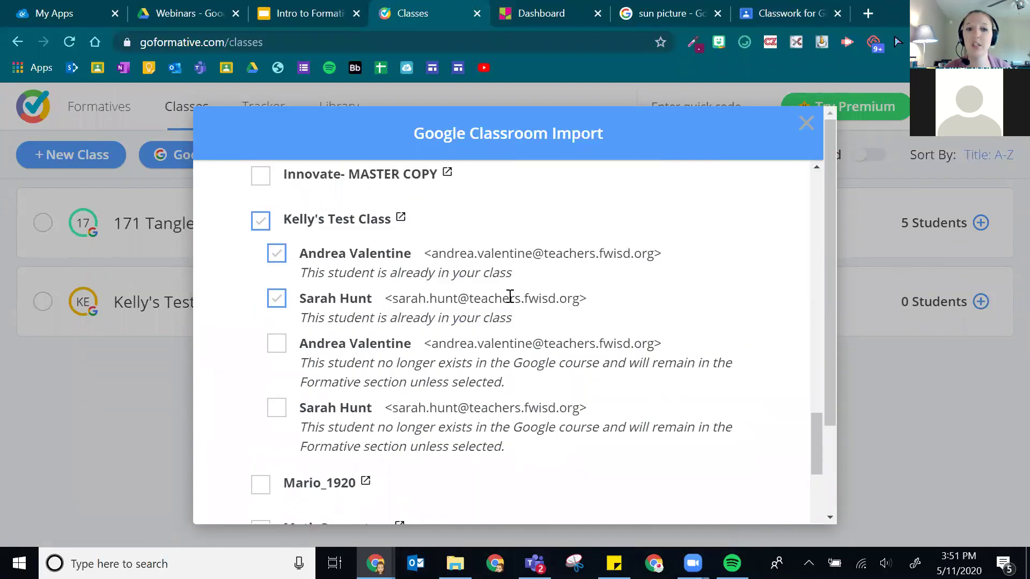
scroll(392, 404, down, 8)
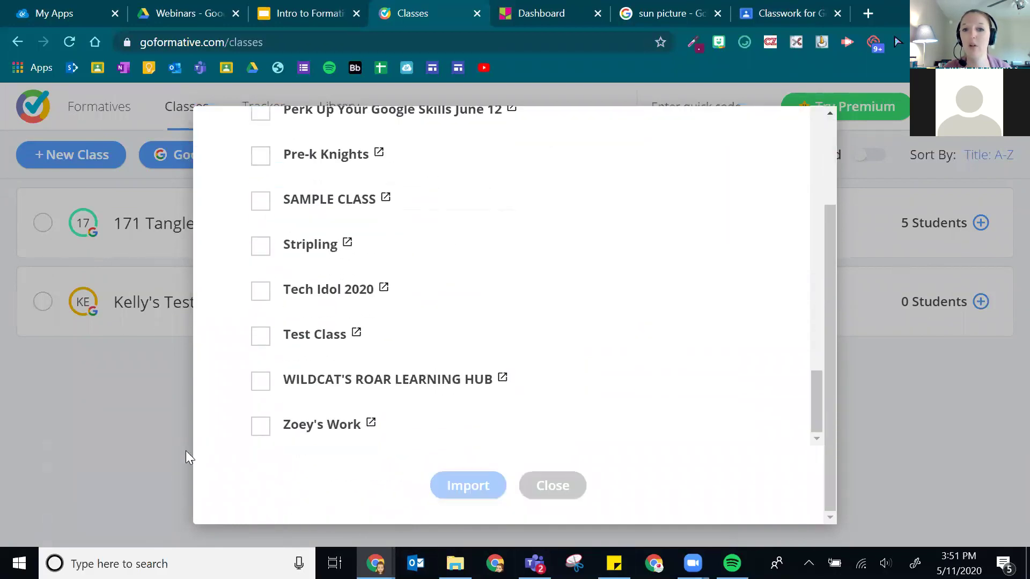
click(563, 481)
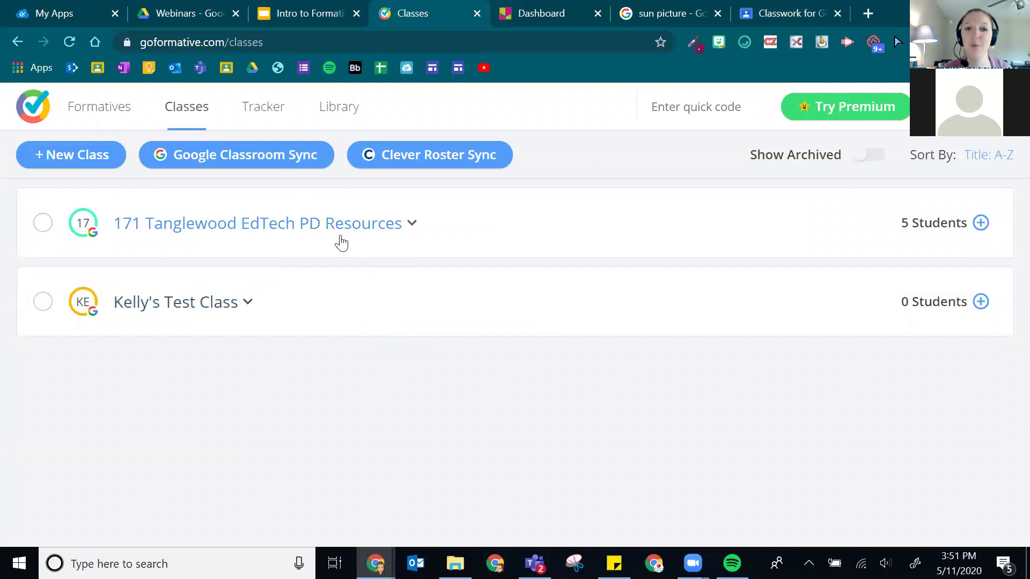
- View the Tracker by formatives and by Standards & Tags, then go to the Library
click(271, 114)
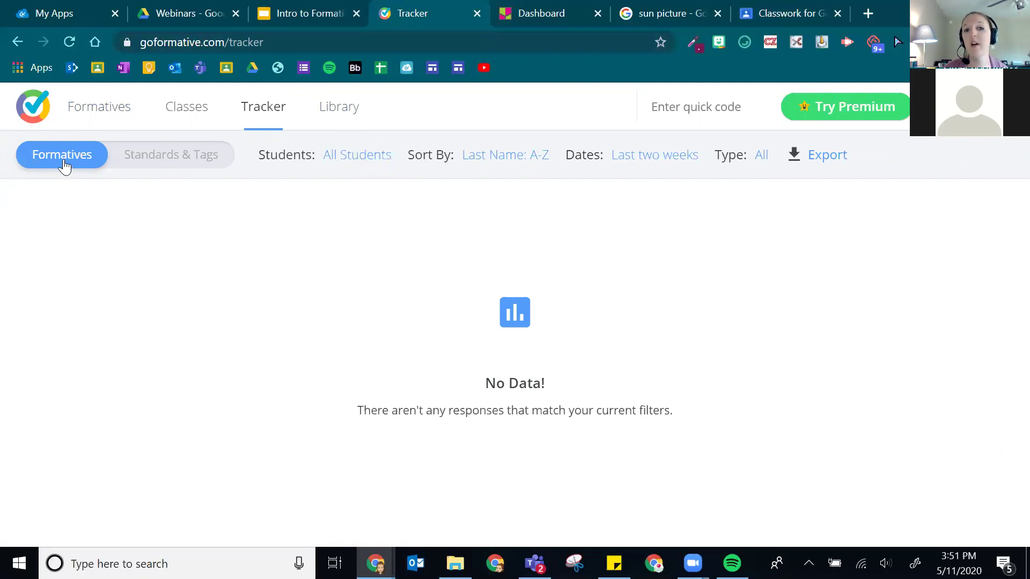
click(185, 154)
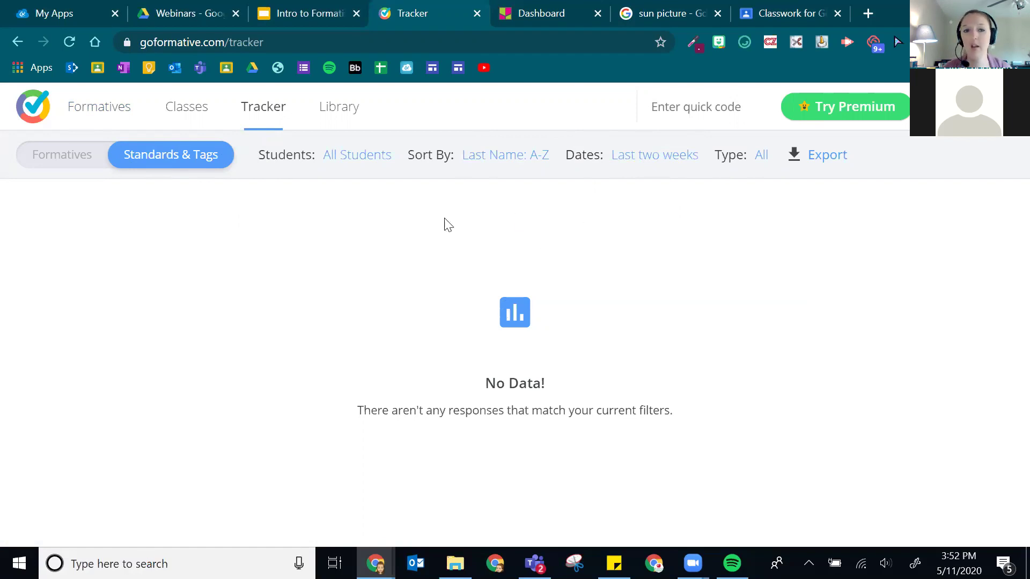
click(352, 110)
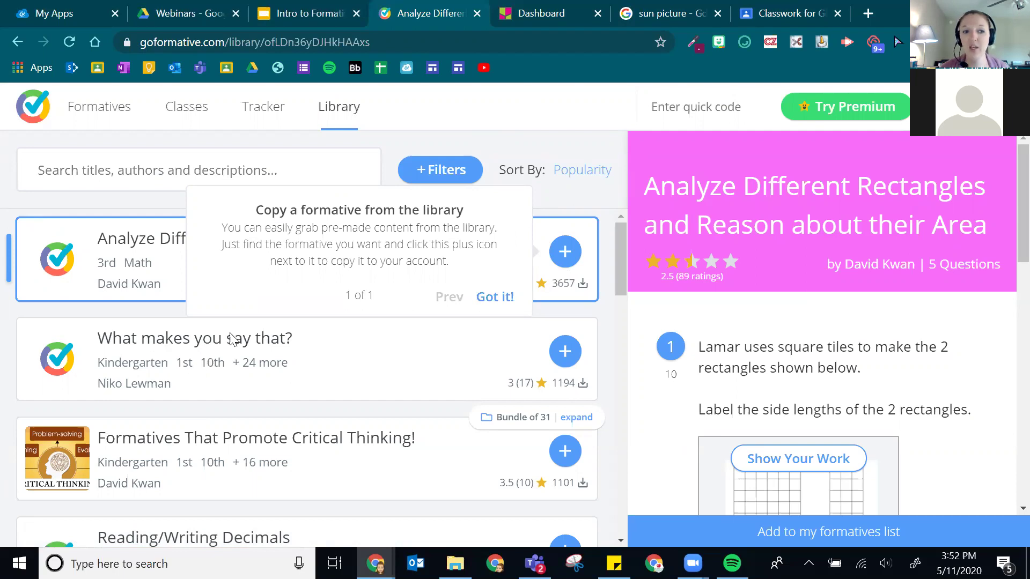
- Browse the Library's shared formatives and log out of the teacher account
scroll(301, 308, down, 5)
scroll(301, 311, down, 15)
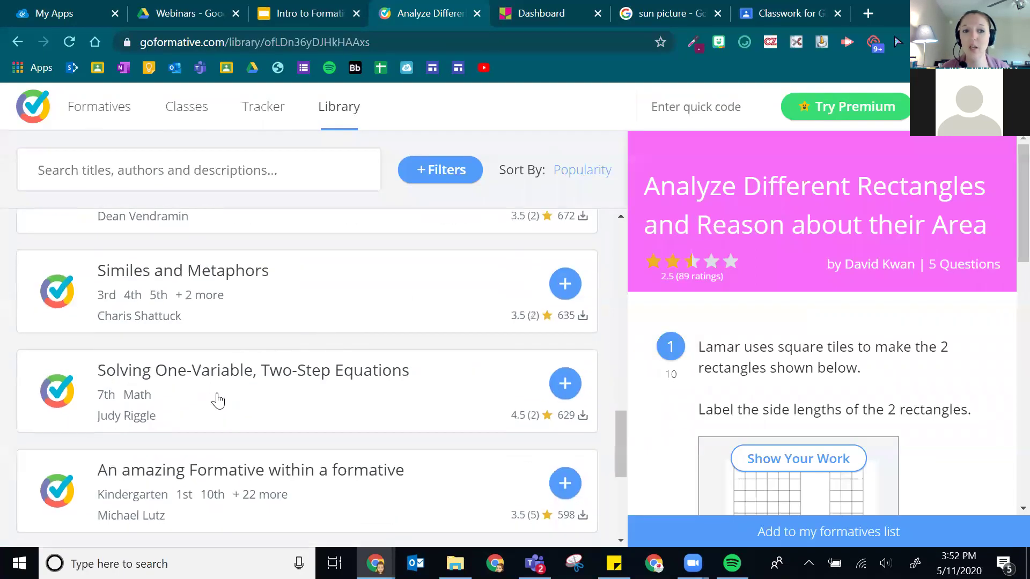
scroll(236, 418, up, 20)
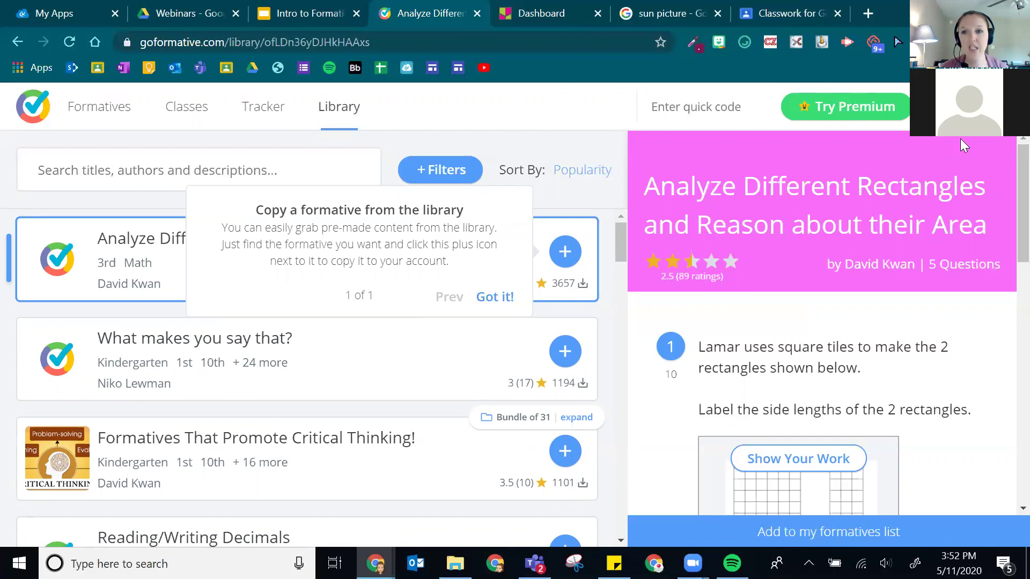
click(960, 107)
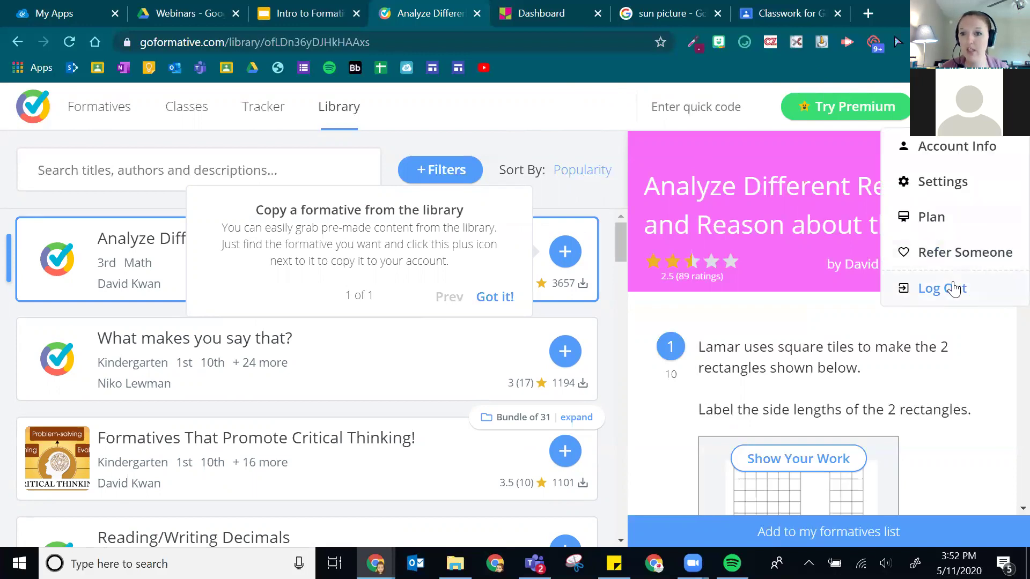
click(954, 287)
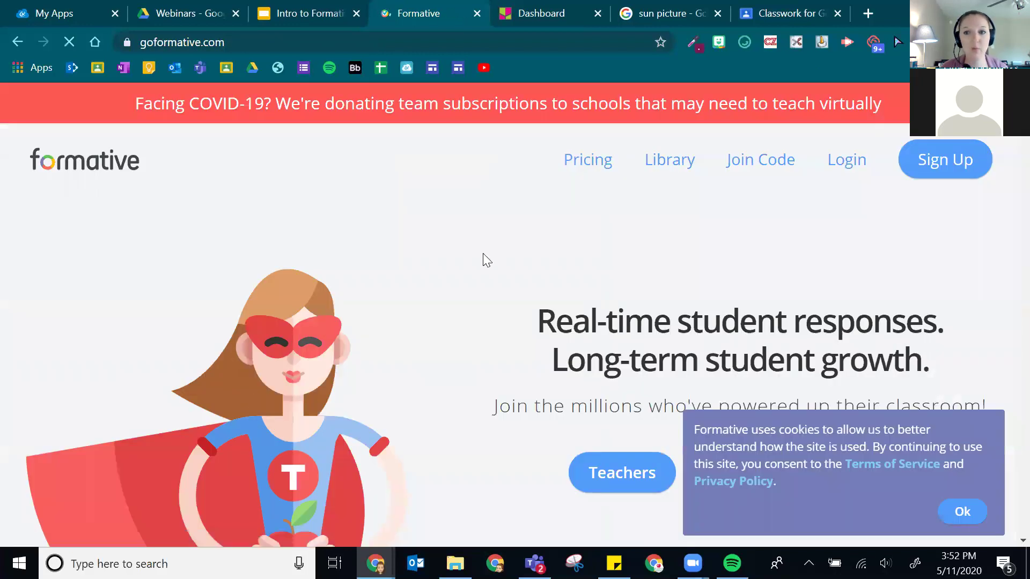
- Sign back in to Formative with the teacher account's e-mail and password
click(874, 161)
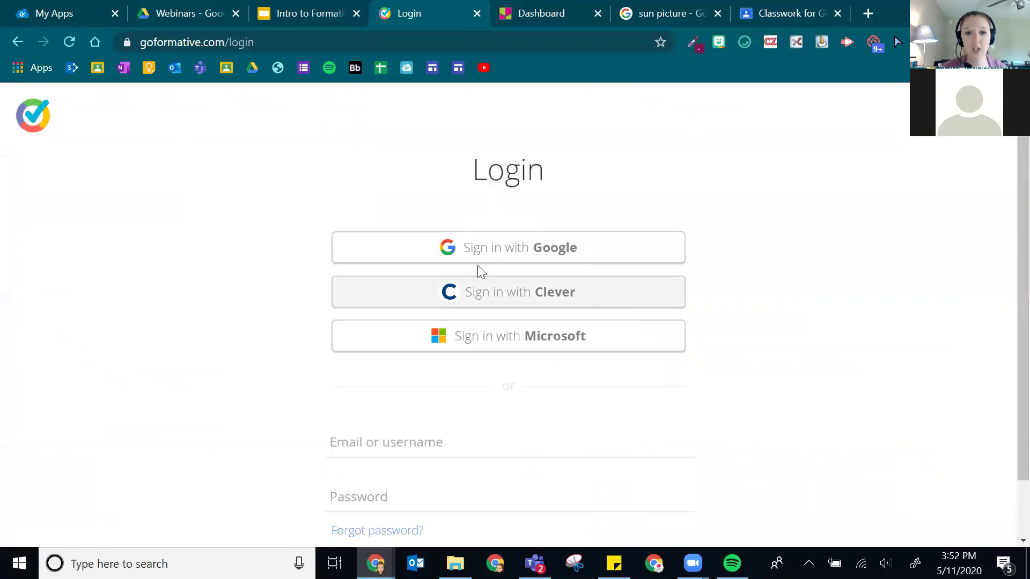
click(373, 373)
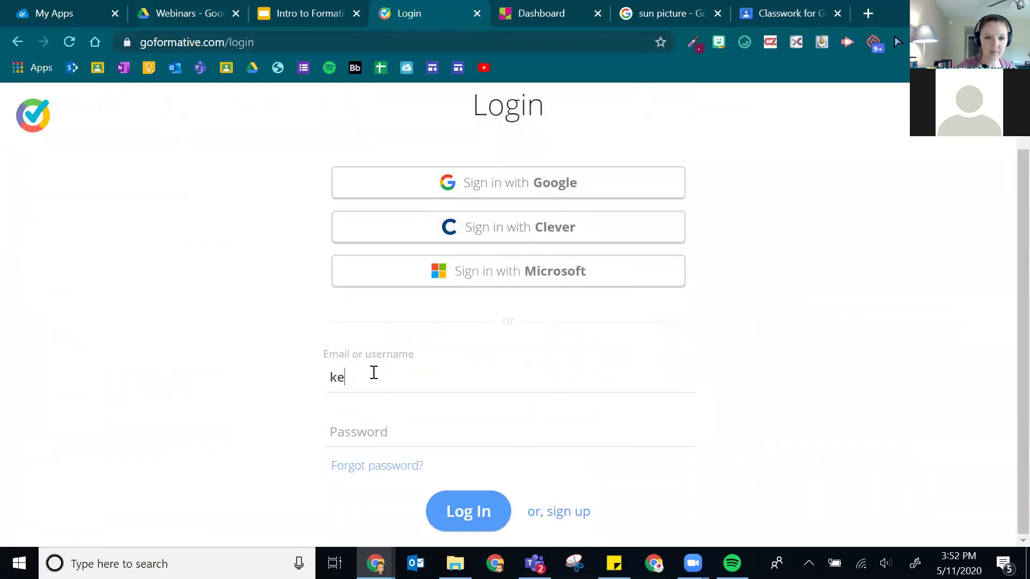
key(Tab)
text(••)
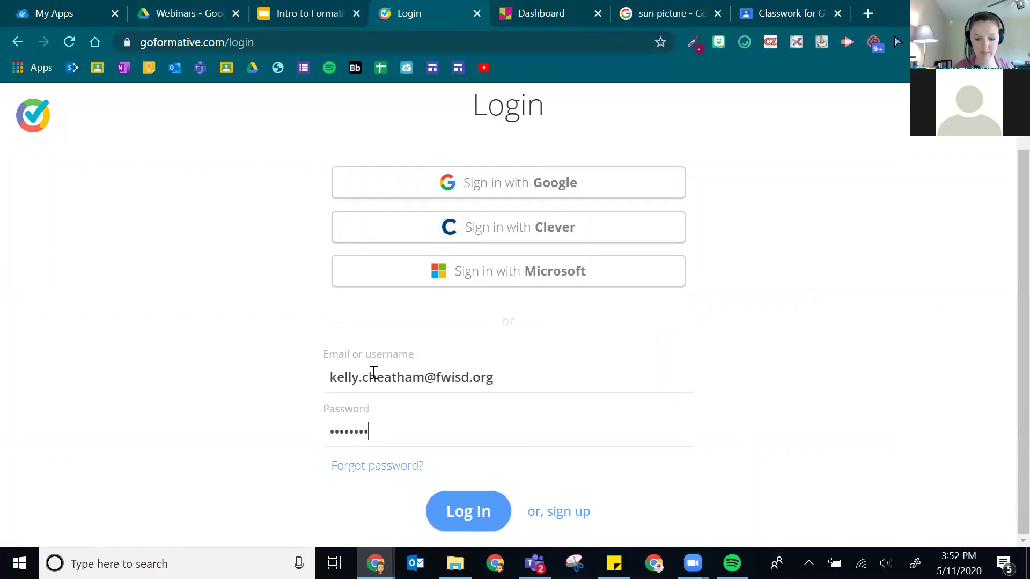
key(BackSpace)
key(BackSpace)
key(BackSpace)
key(BackSpace)
key(BackSpace)
text(•••)
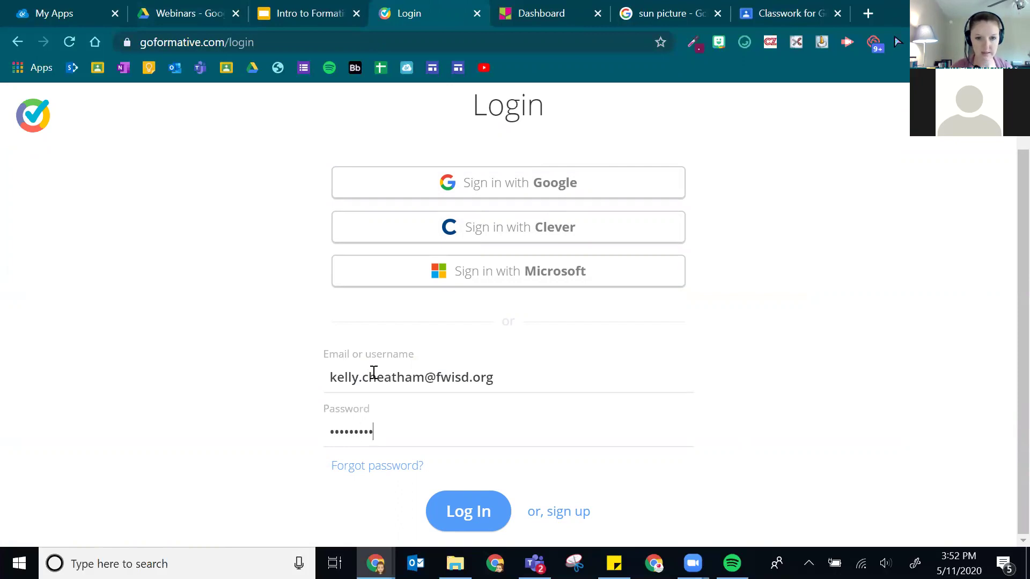
text(••••••)
key(Return)
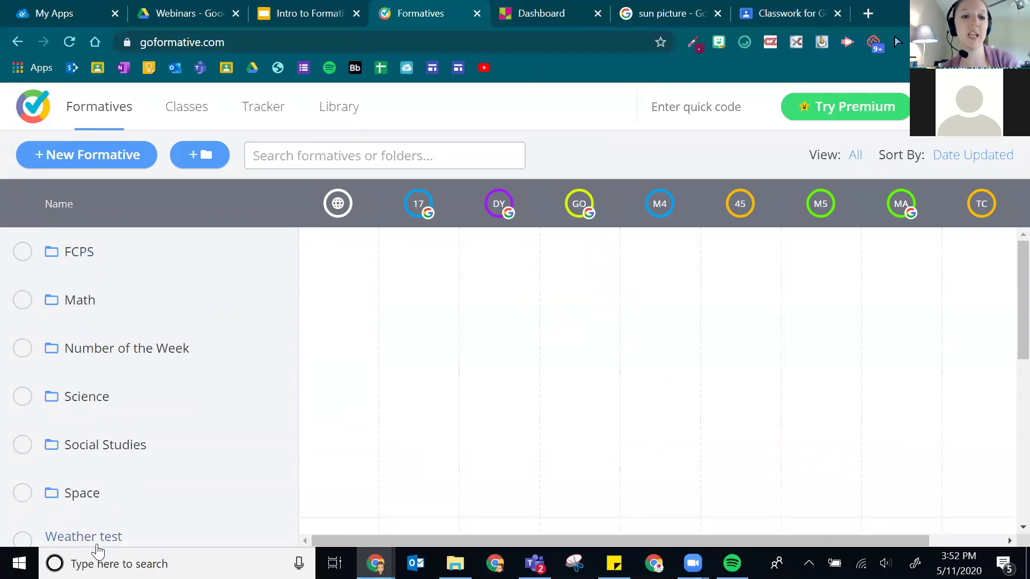
- Go through Math > 5th > Weekly Spirals and open Thursday Morning Work for editing
scroll(210, 345, down, 3)
scroll(191, 313, up, 3)
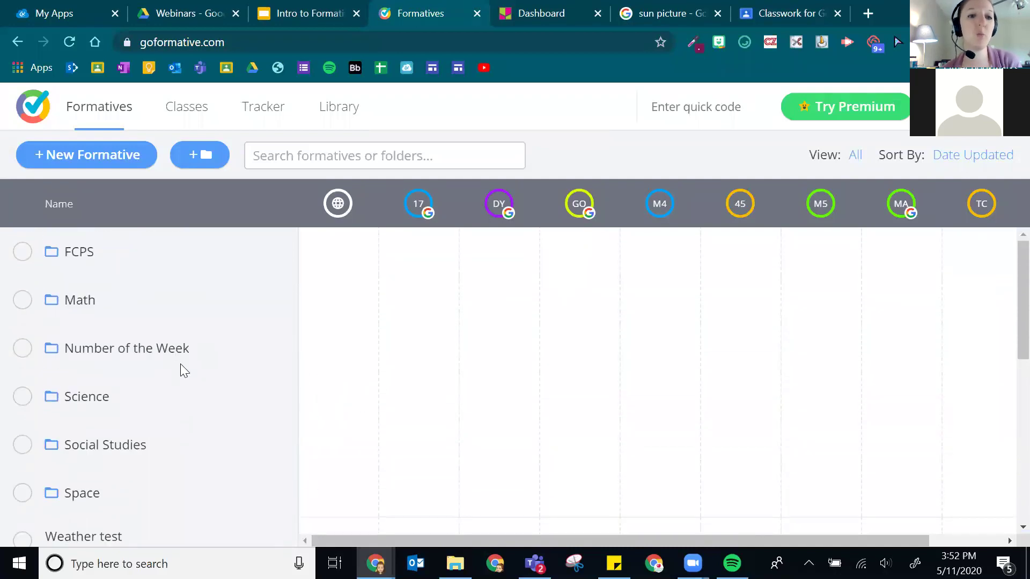
click(86, 299)
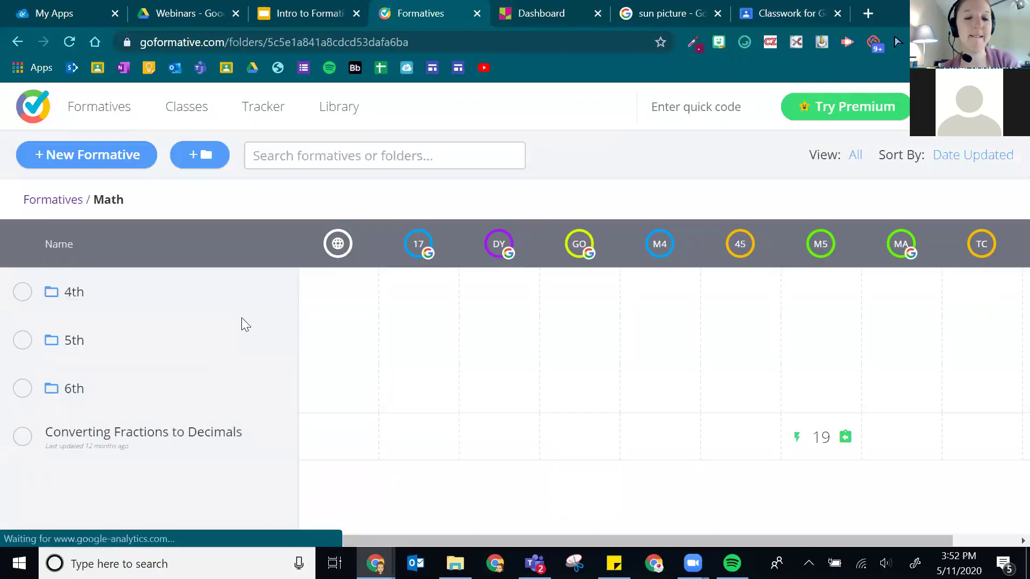
click(75, 339)
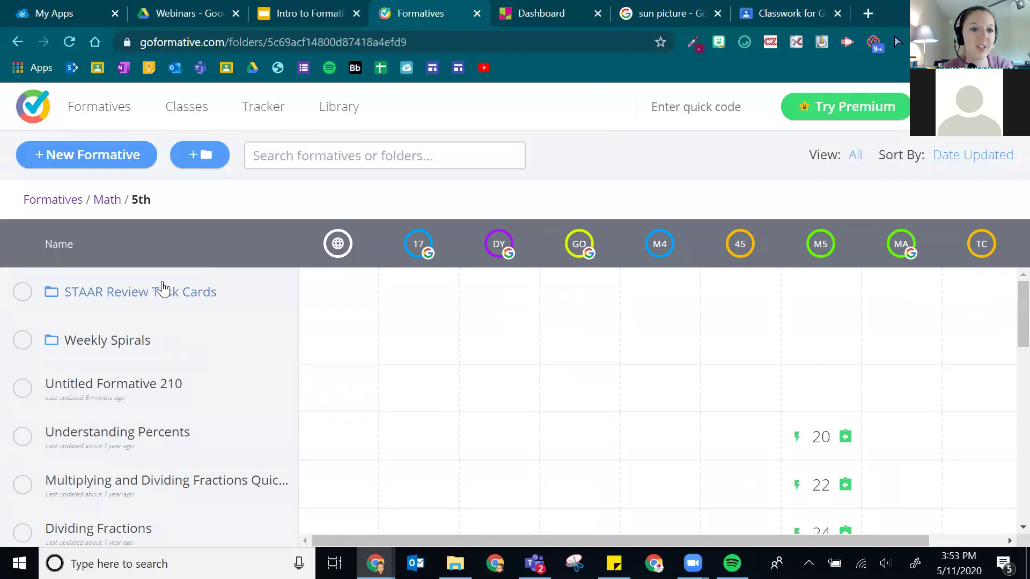
click(119, 340)
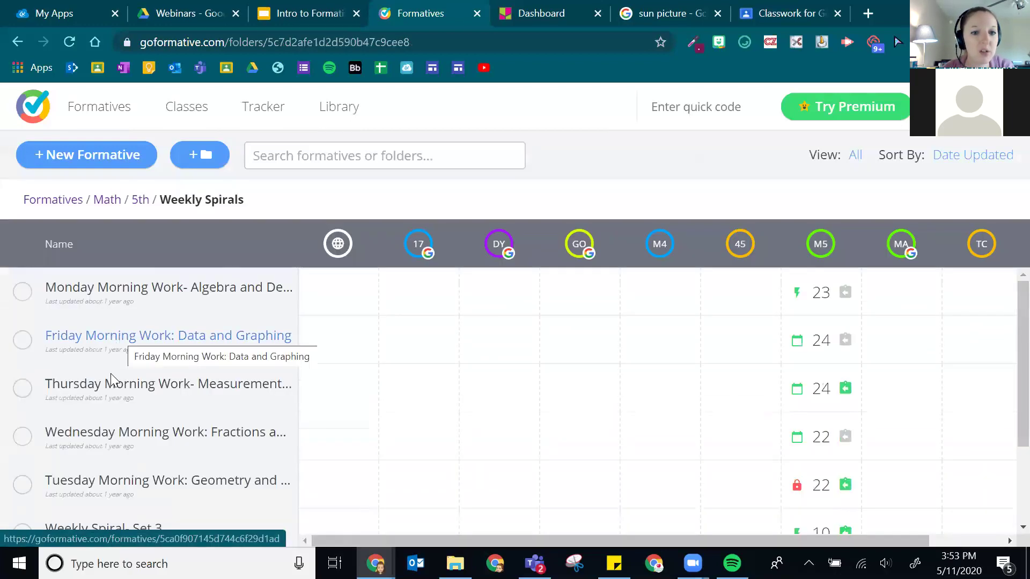
click(150, 382)
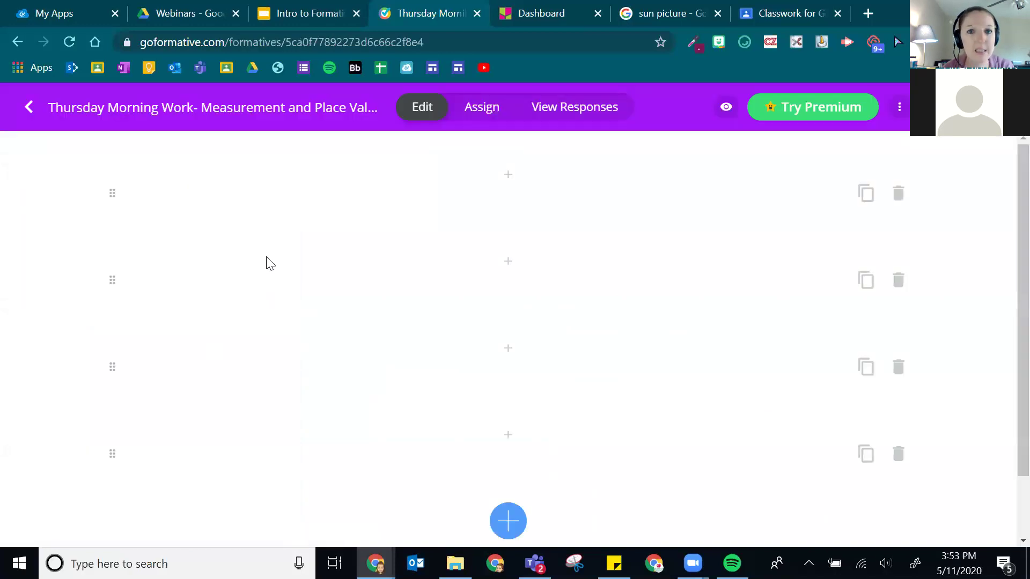
- Look over Thursday Morning Work's questions, then bring up its Assign page listing Math 4 and Math 5
scroll(619, 465, down, 3)
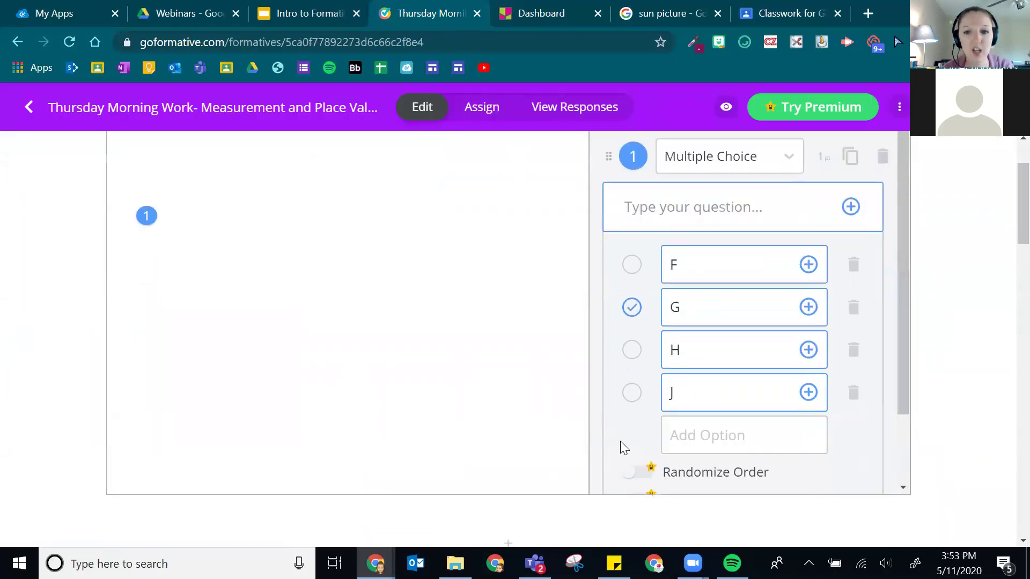
scroll(558, 260, down, 15)
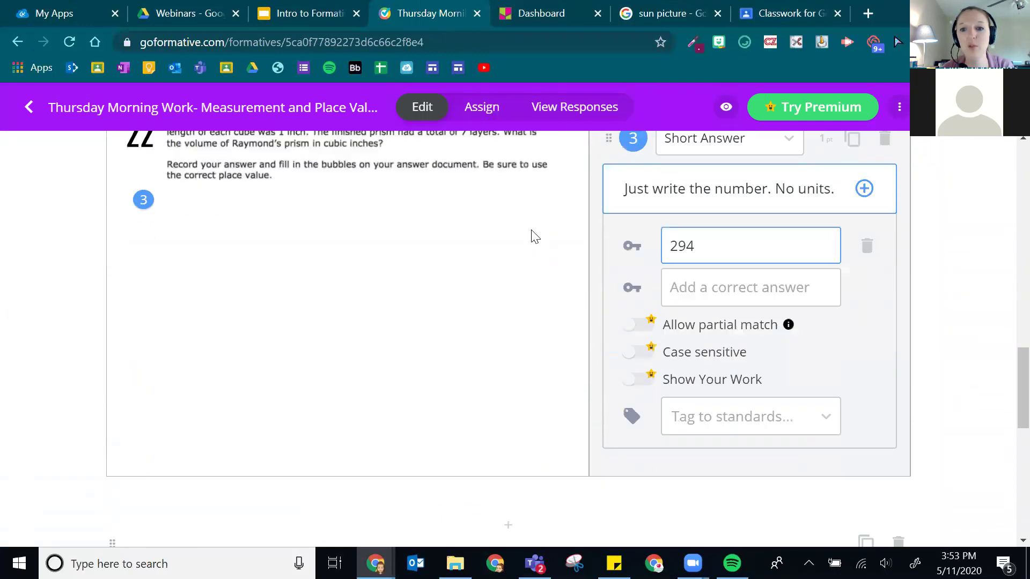
scroll(531, 236, up, 4)
scroll(510, 303, down, 10)
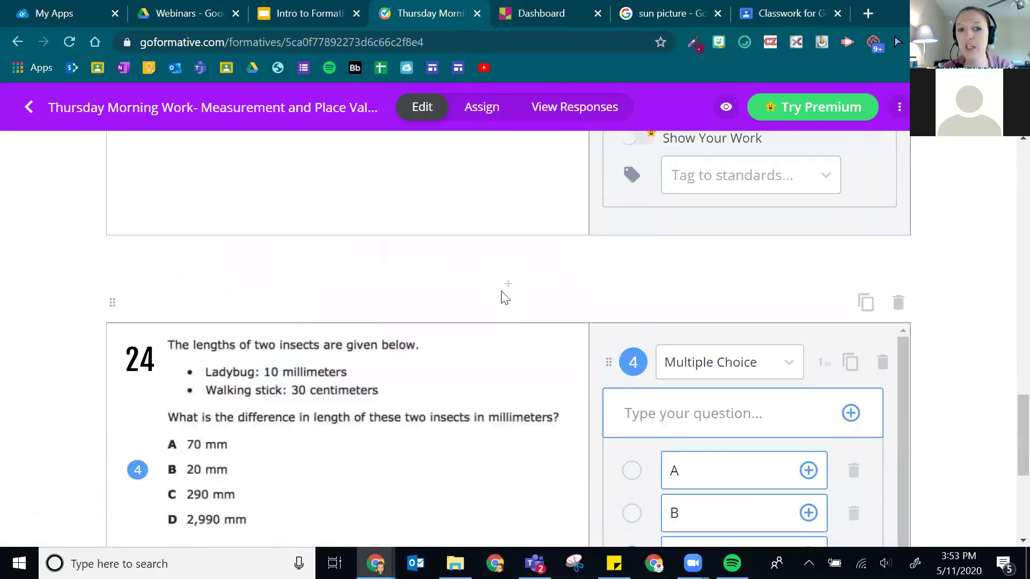
scroll(164, 215, up, 20)
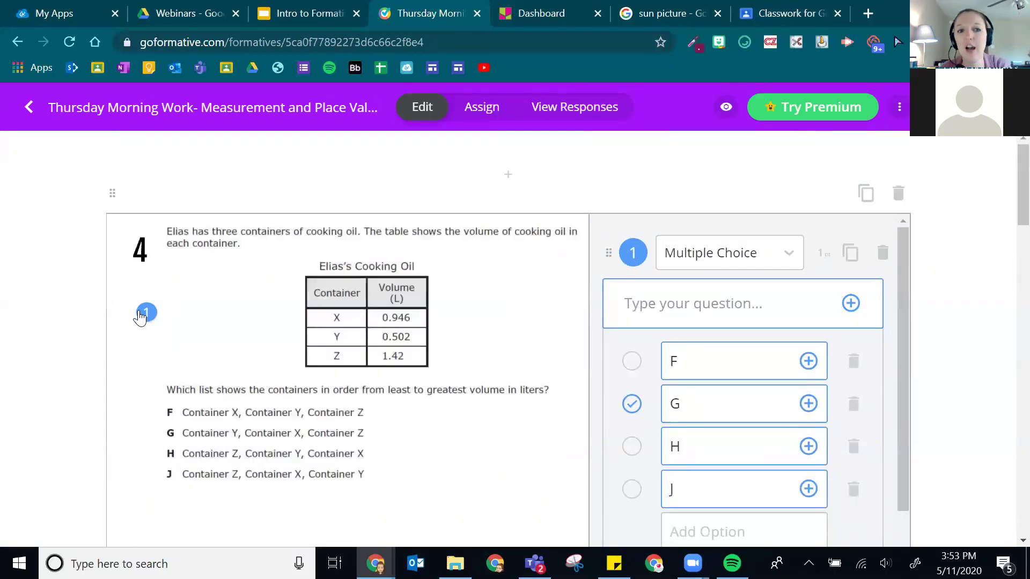
scroll(448, 356, down, 20)
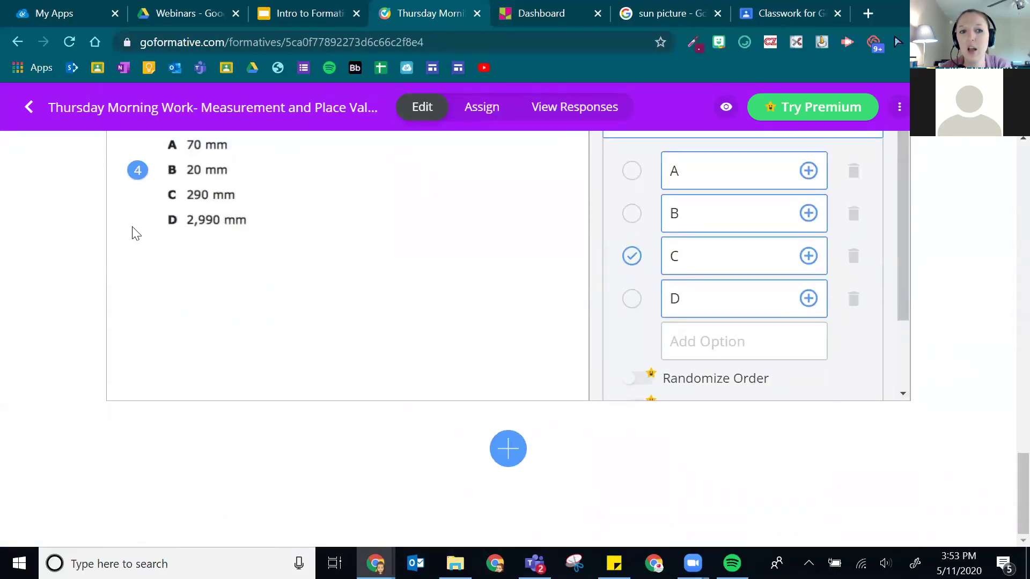
scroll(137, 322, up, 4)
scroll(405, 368, up, 20)
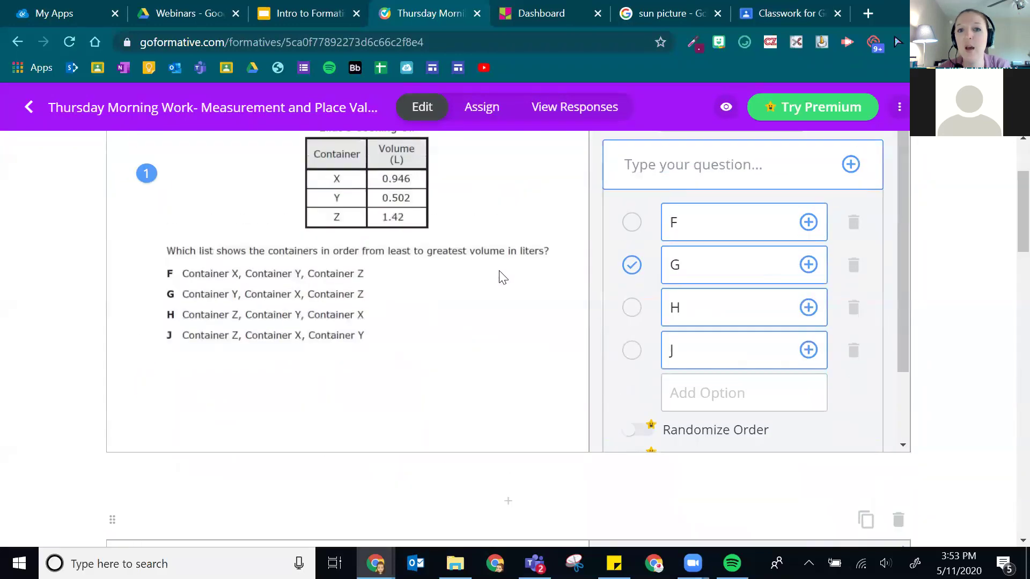
click(502, 110)
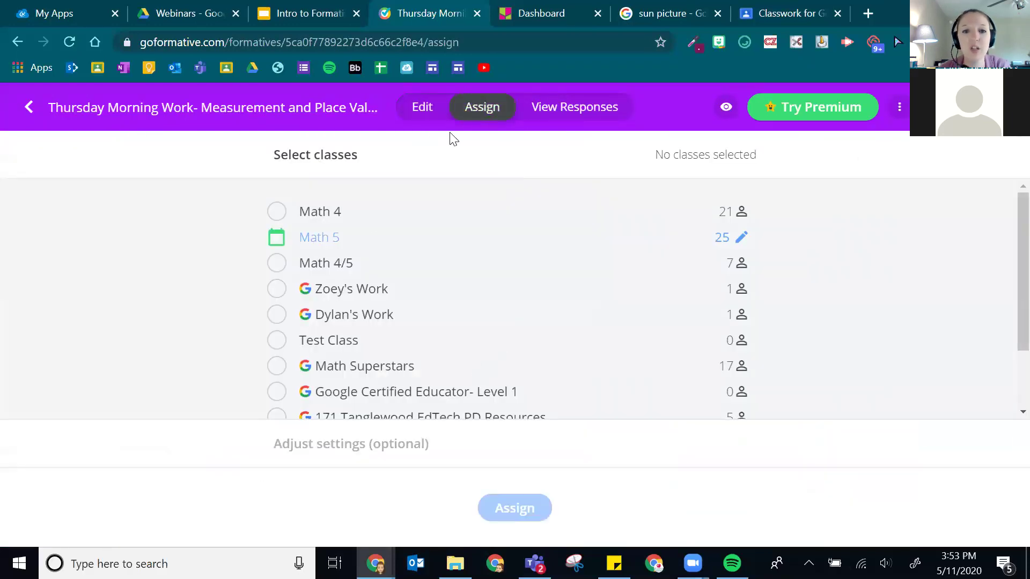
- Assign Thursday Morning Work to Guest Students with Return scores set to Instantly
scroll(389, 325, down, 1)
scroll(389, 325, down, 2)
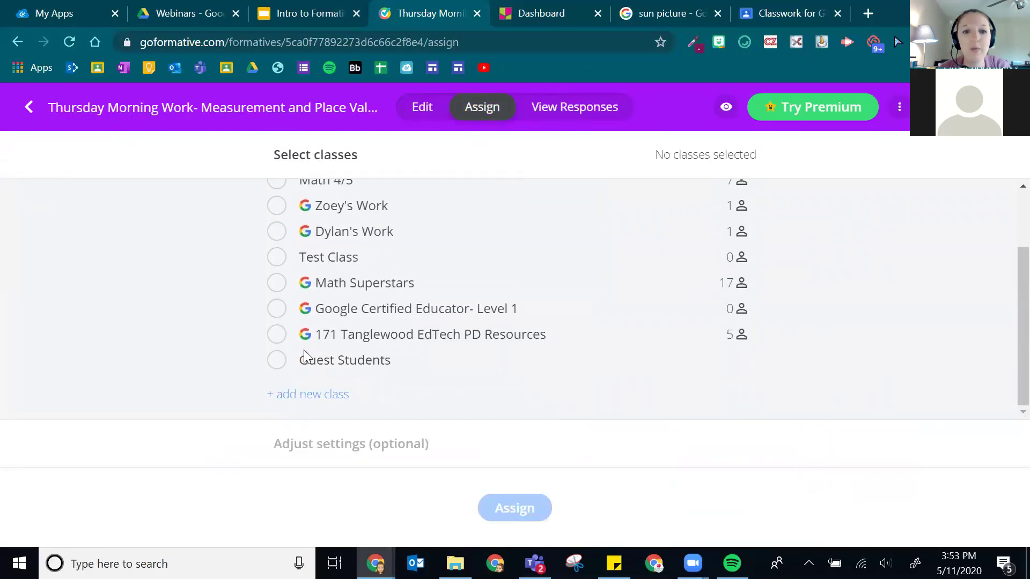
click(275, 361)
click(369, 446)
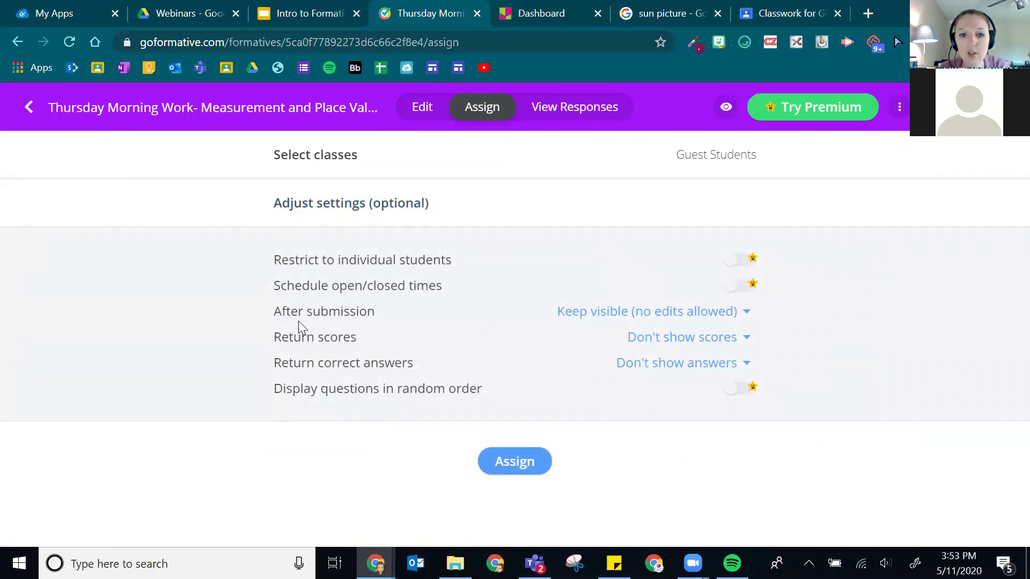
click(685, 344)
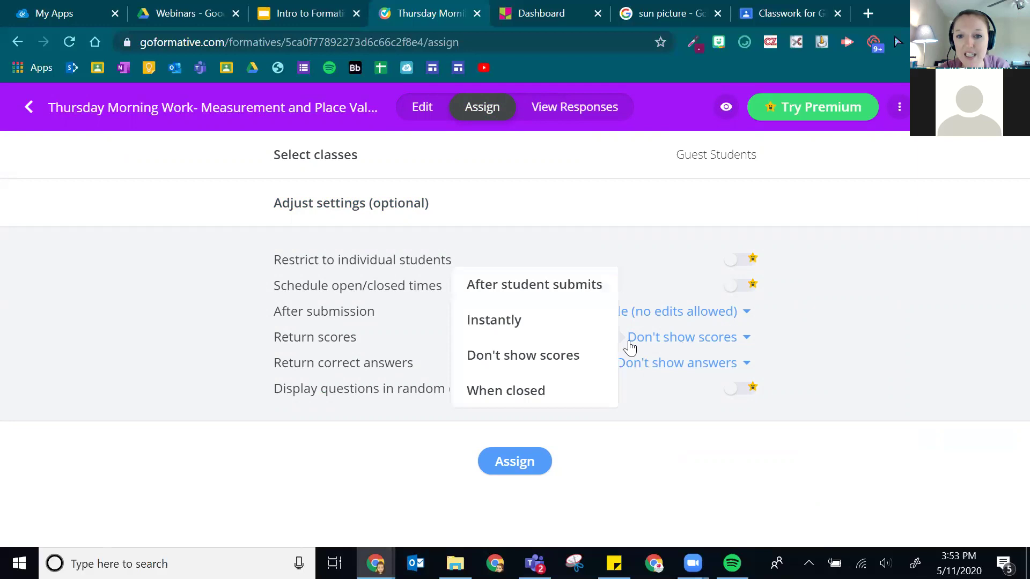
click(524, 317)
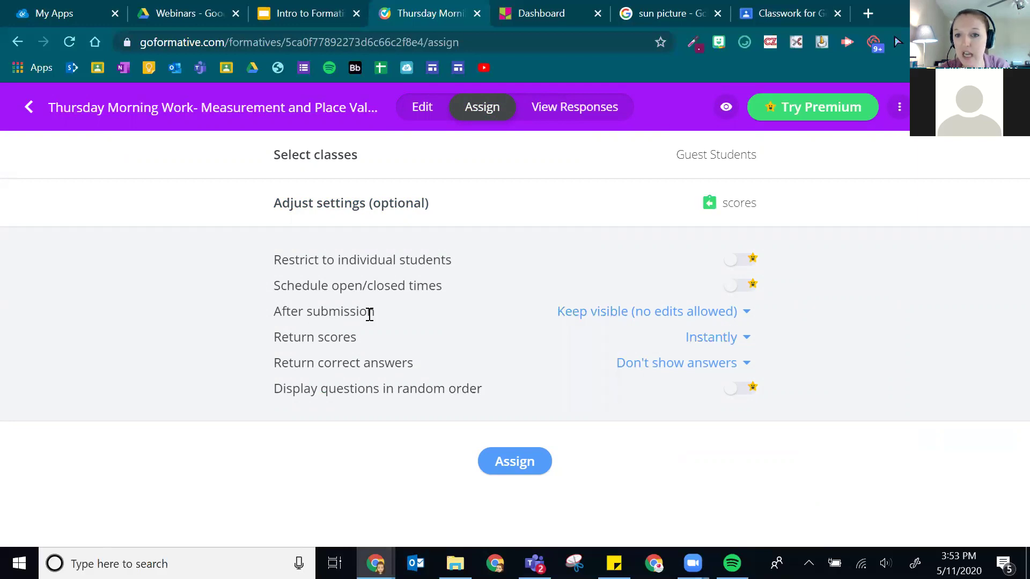
click(521, 462)
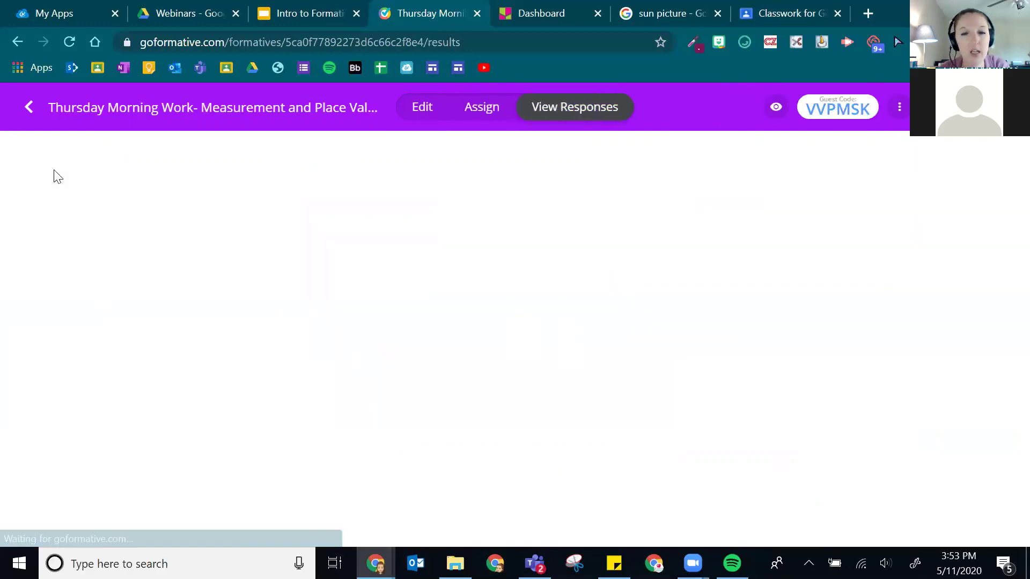
- Copy the assignment's direct link address and bring up the guest student's Chrome window
scroll(579, 413, down, 1)
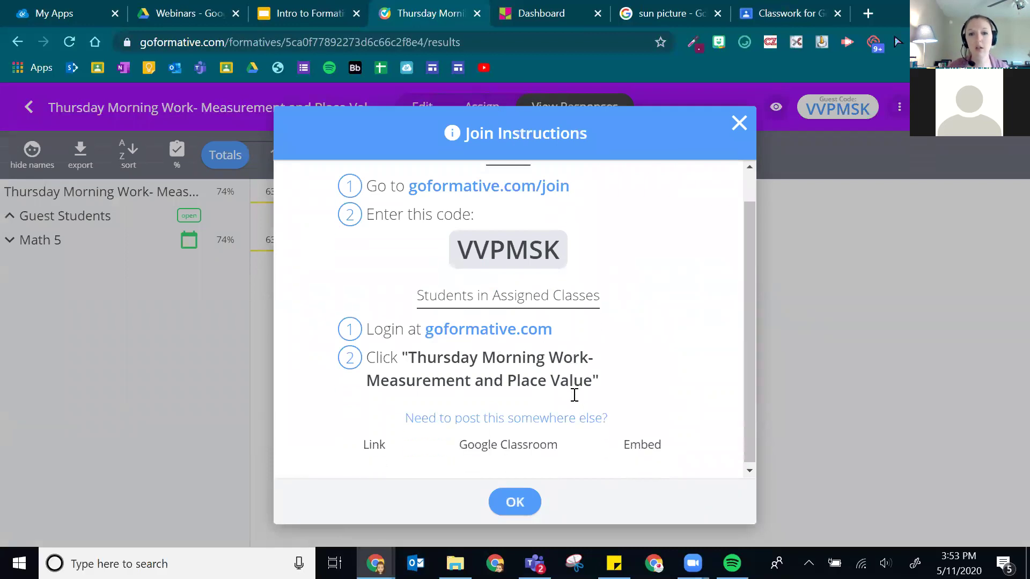
click(371, 451)
scroll(478, 371, down, 1)
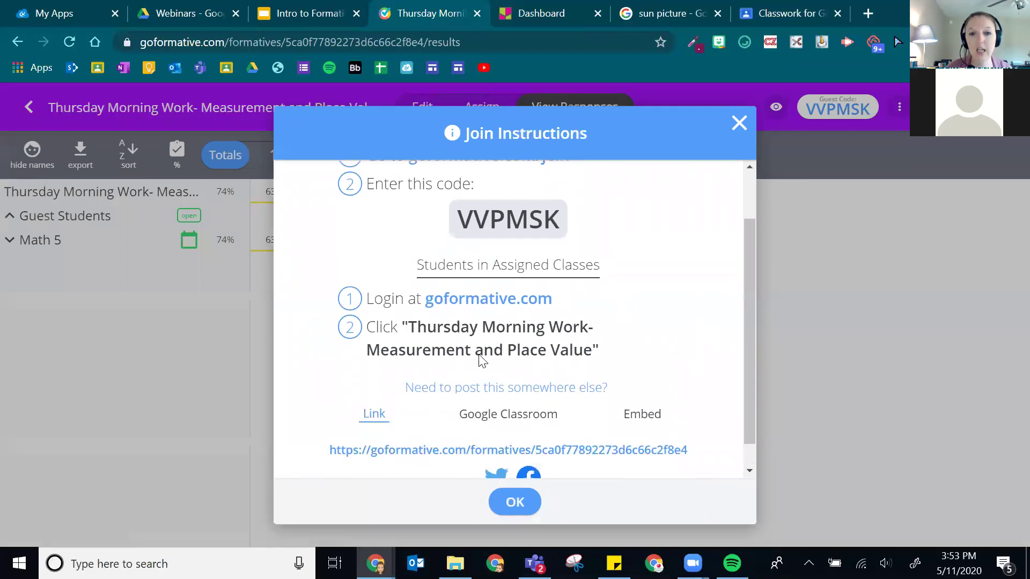
right_click(465, 424)
click(569, 337)
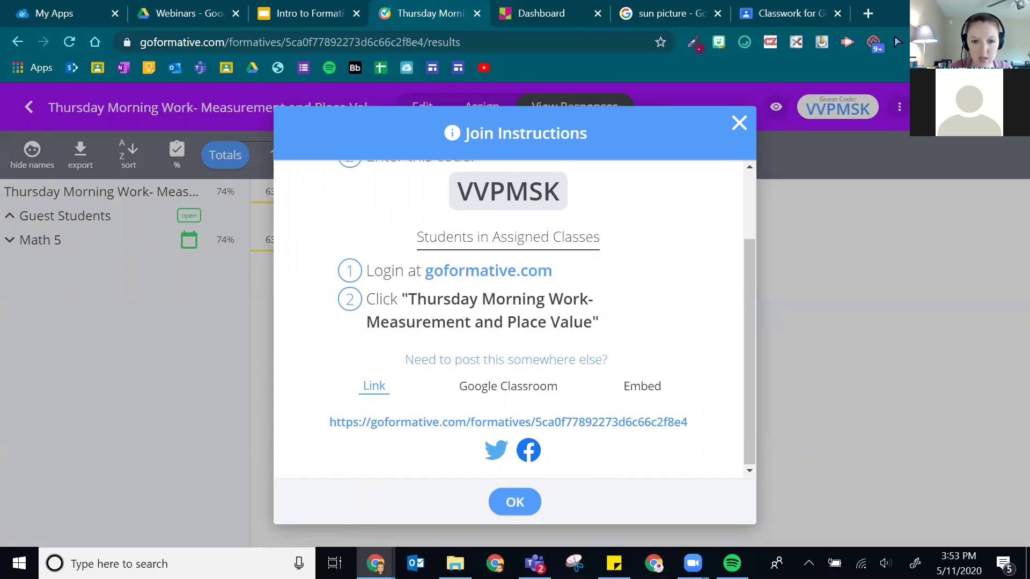
click(565, 542)
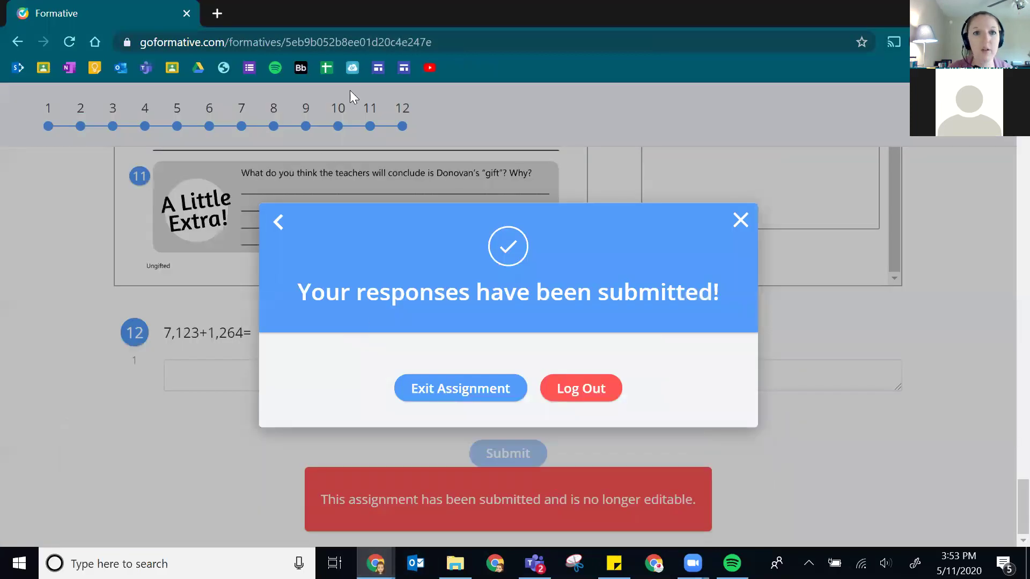
- Load the copied assignment link as the student and settle on G for question 1
click(371, 32)
text(https://goformative.com/formatives/5ca0f77892273d6266c2f8e4)
key(Return)
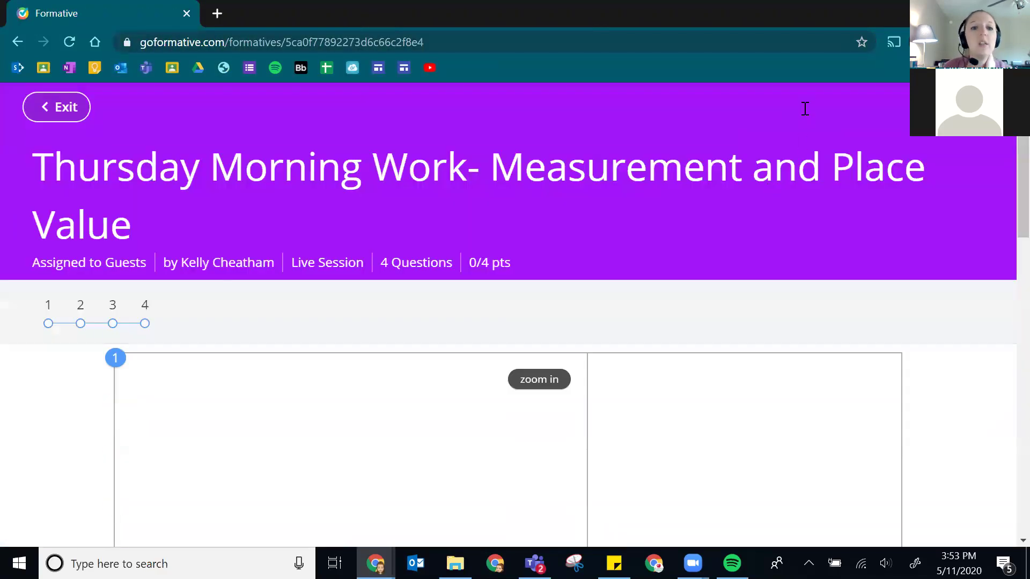
scroll(719, 129, down, 1)
scroll(264, 257, down, 1)
click(651, 228)
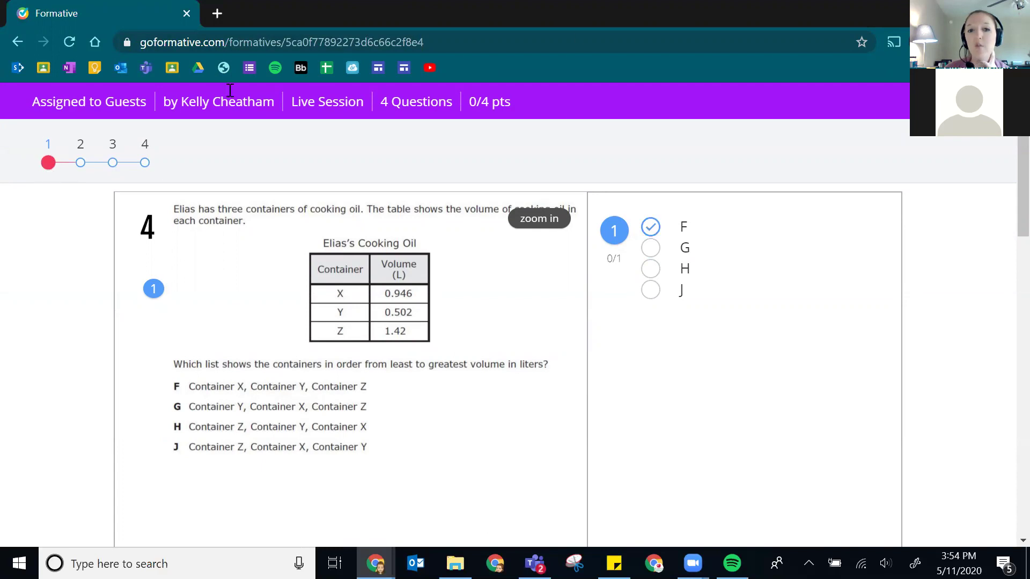
click(650, 248)
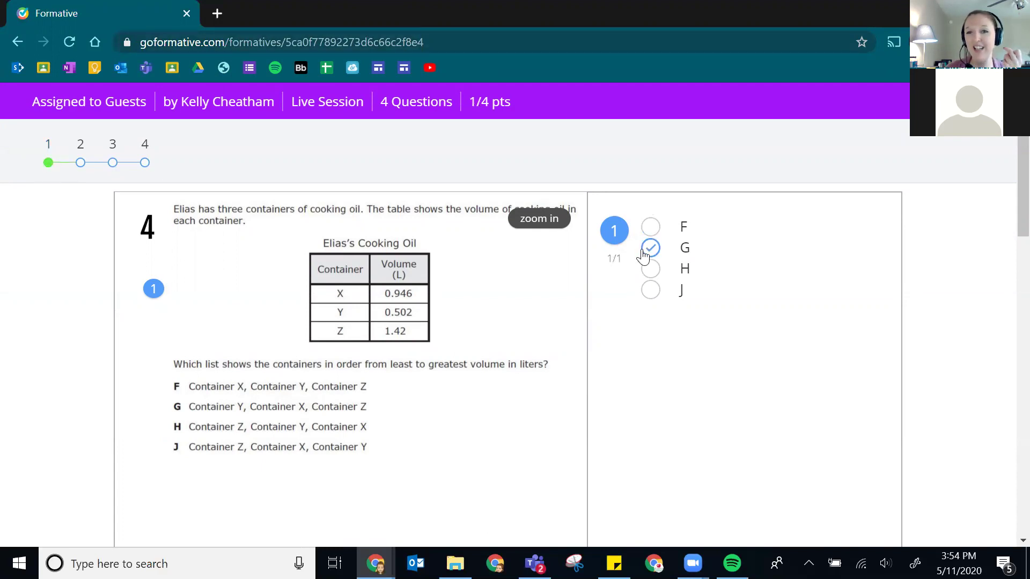
click(650, 269)
click(650, 290)
click(651, 246)
- Enter 58 as the answer to question 3 and review the page
scroll(241, 435, down, 7)
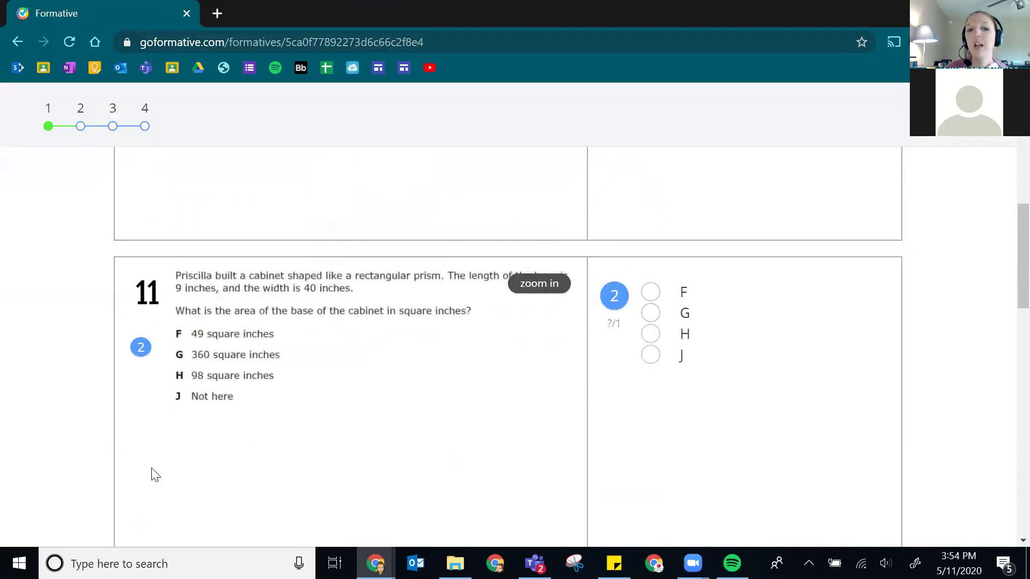
scroll(462, 395, down, 9)
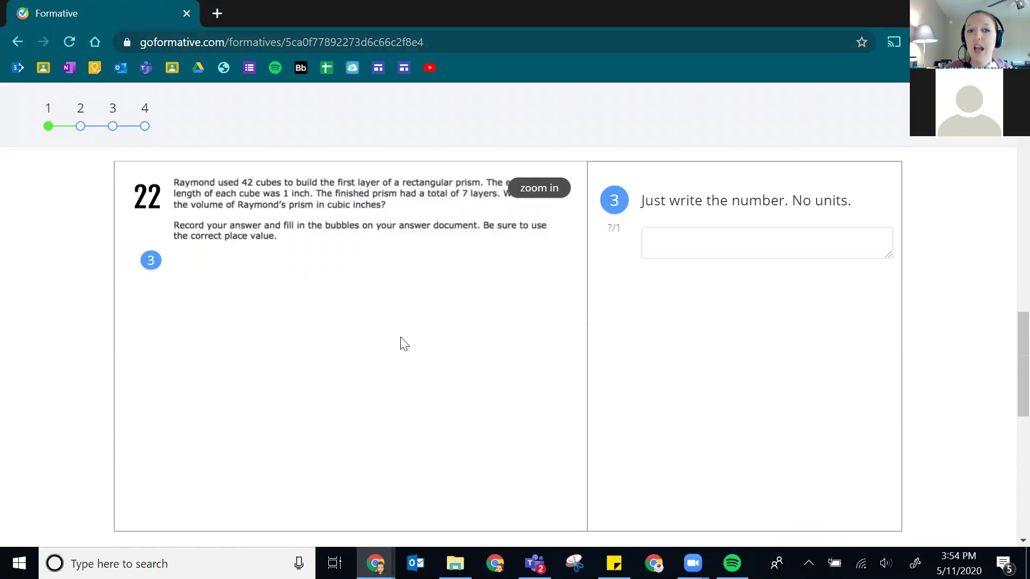
click(695, 255)
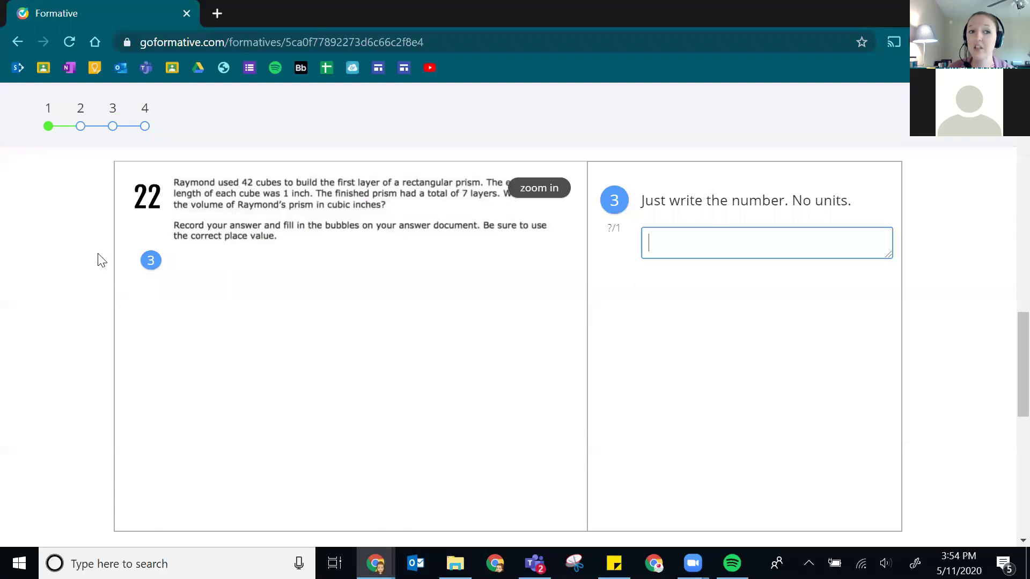
text(58)
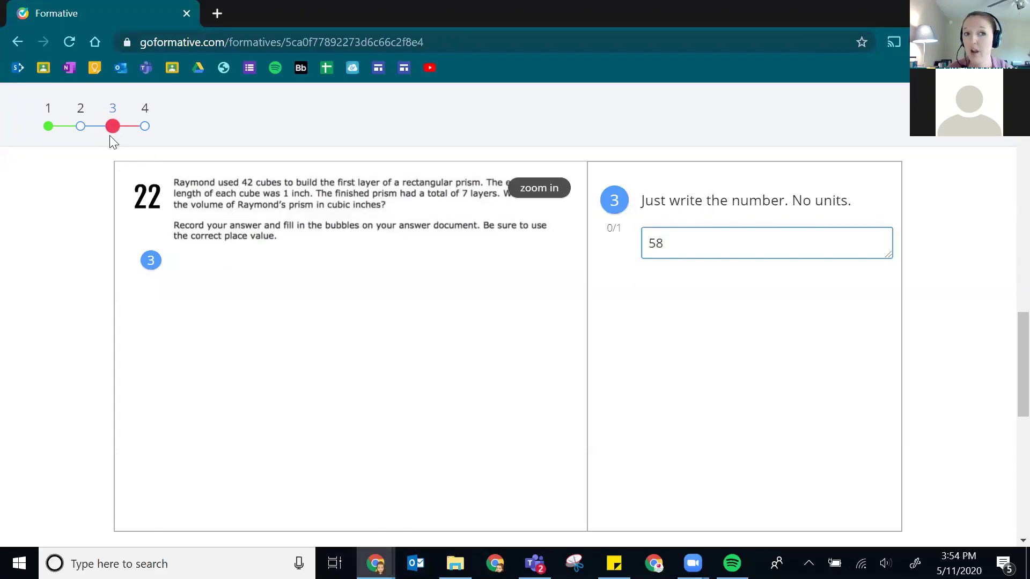
scroll(482, 210, down, 7)
scroll(467, 212, up, 1)
scroll(434, 219, down, 1)
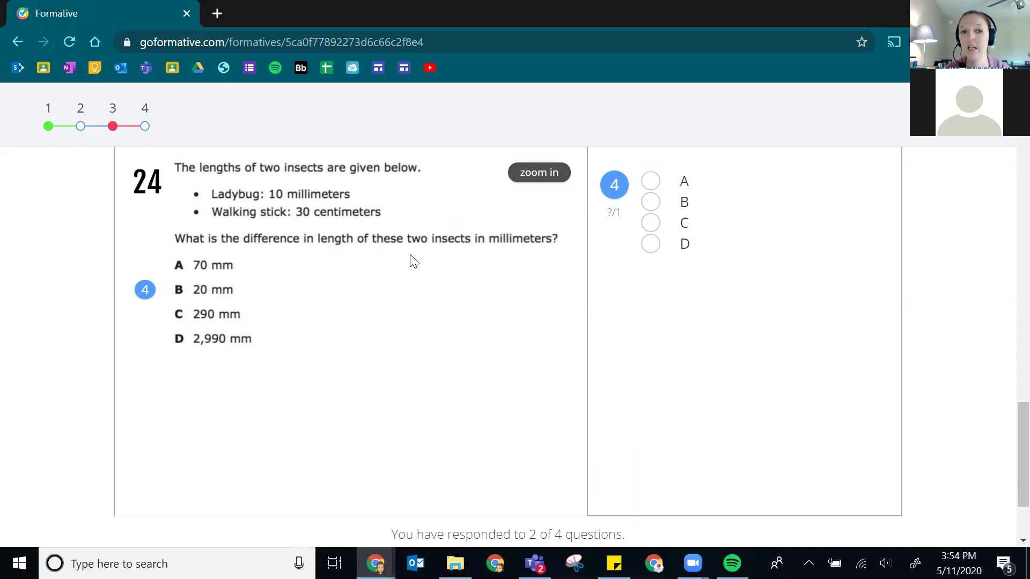
scroll(410, 258, down, 2)
scroll(429, 242, up, 15)
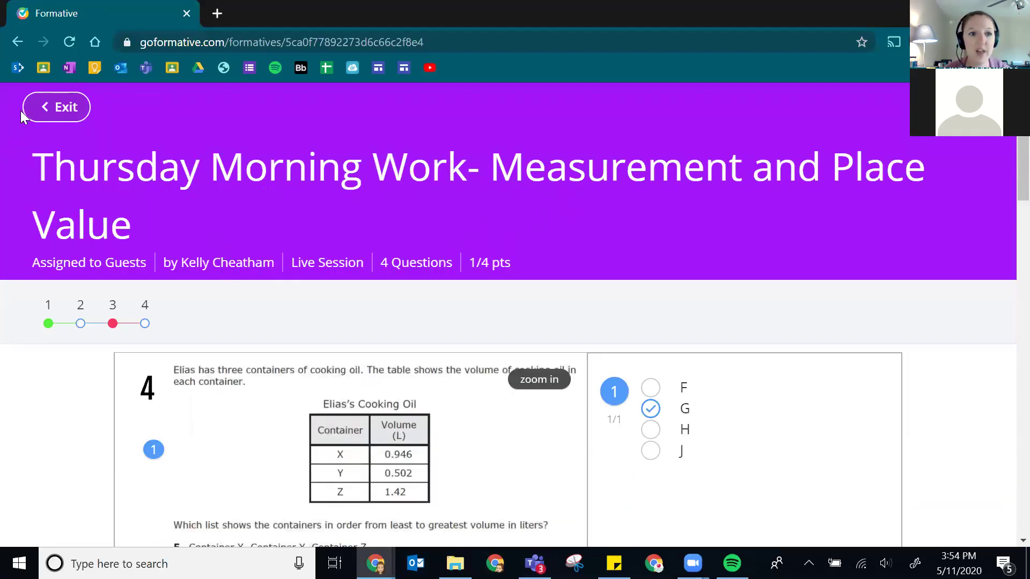
- Exit the student assignment, return to the teacher window, and load bit.ly/KCWebAttend in a new tab
click(42, 107)
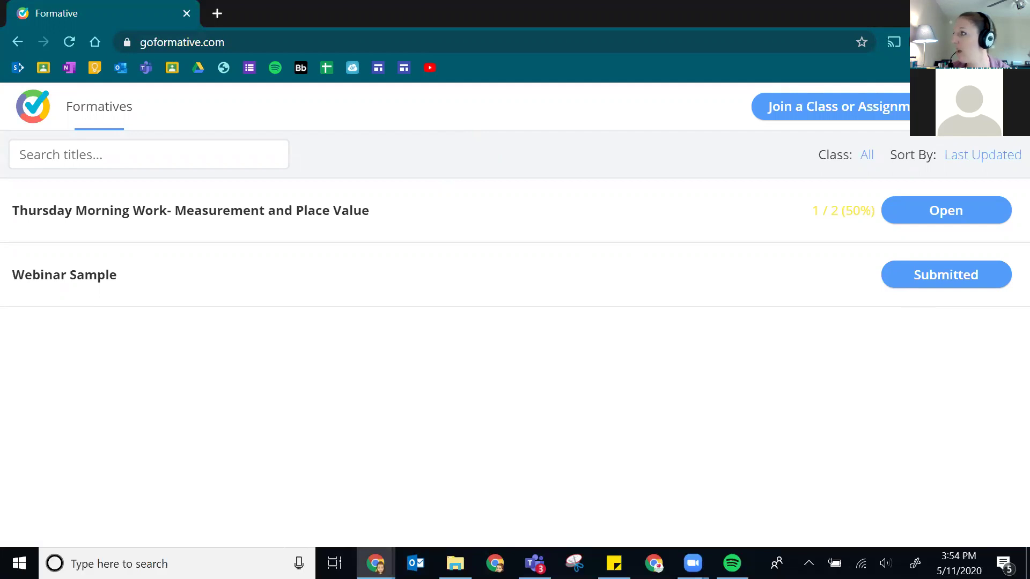
click(614, 563)
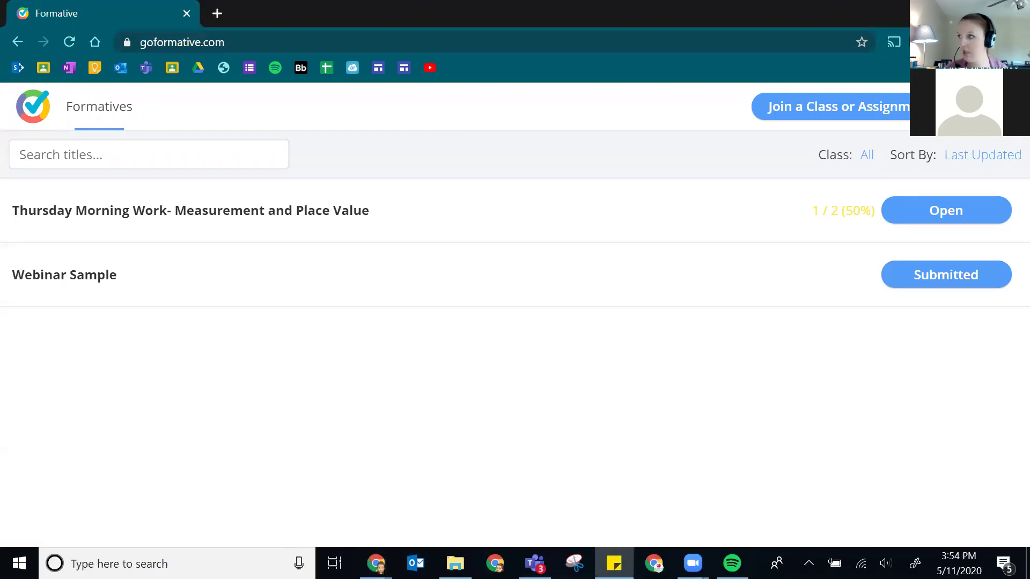
click(217, 13)
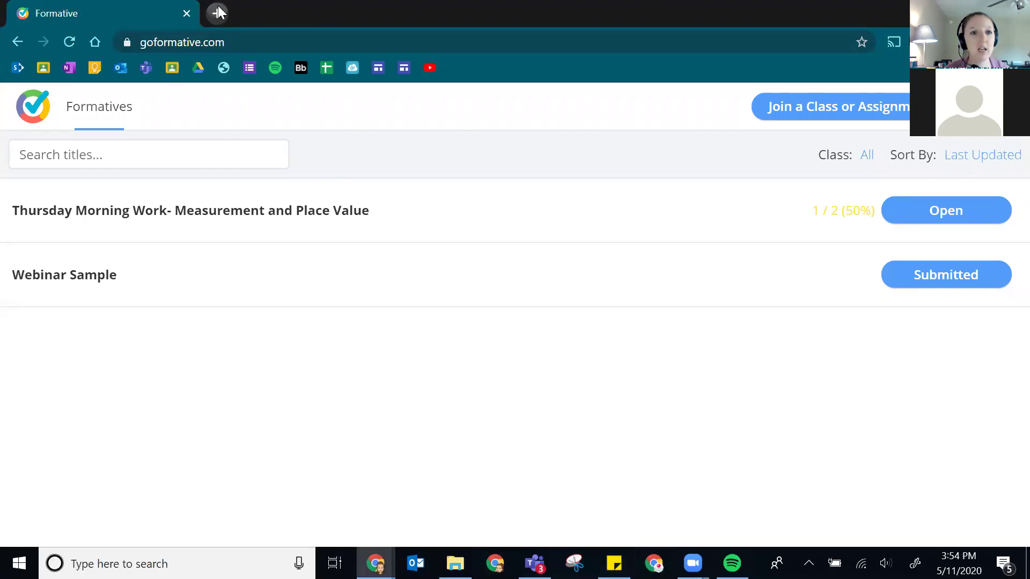
key(alt+Tab)
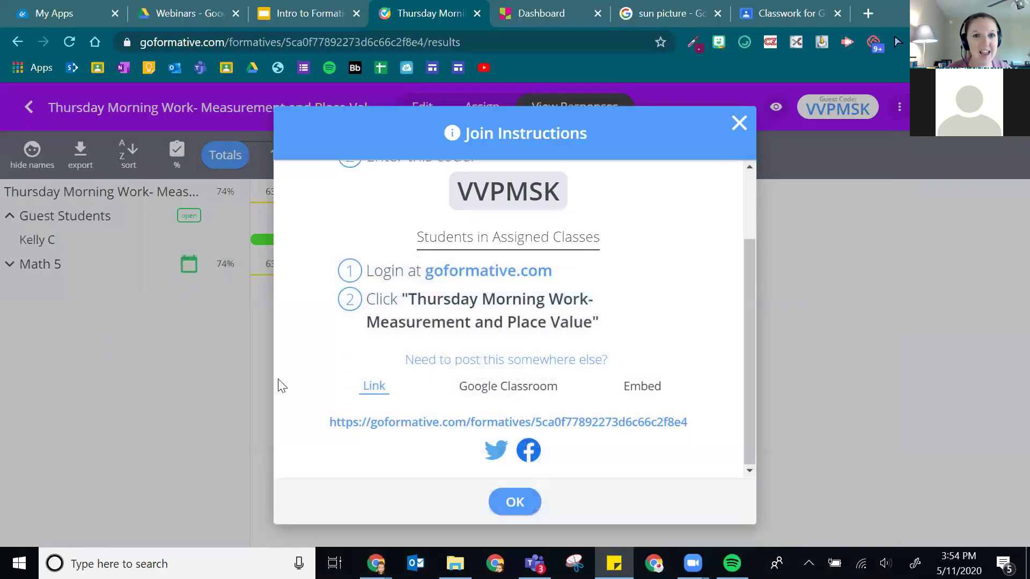
click(868, 8)
text(bit.ly/KCWebAttend)
key(Return)
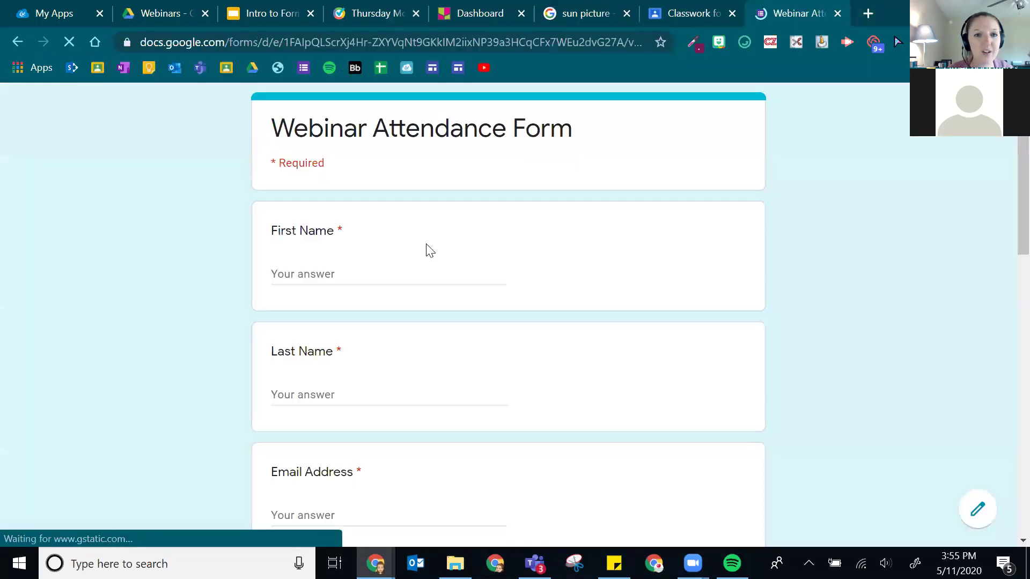
scroll(516, 290, down, 13)
scroll(536, 290, down, 2)
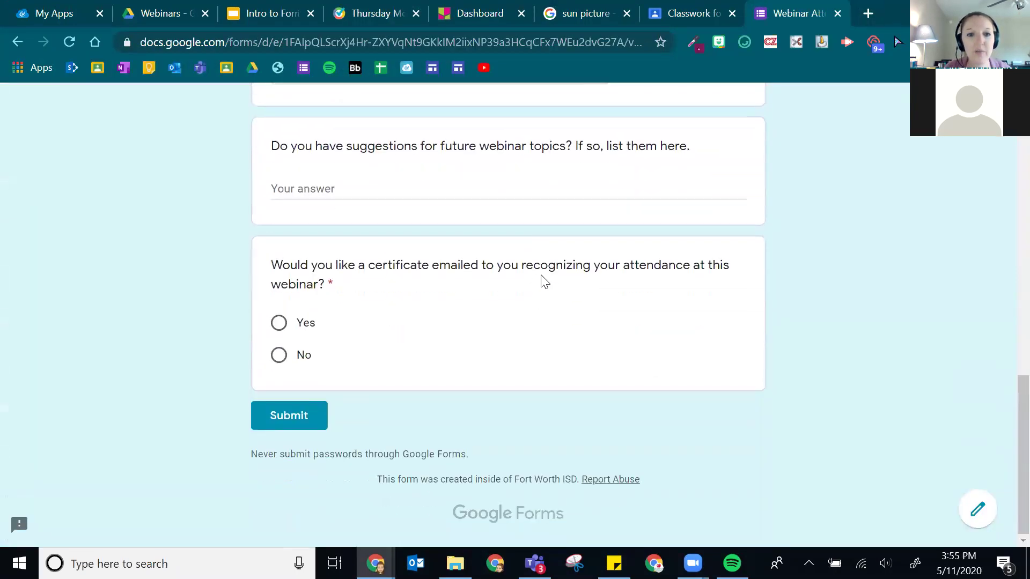
scroll(509, 338, up, 6)
click(473, 395)
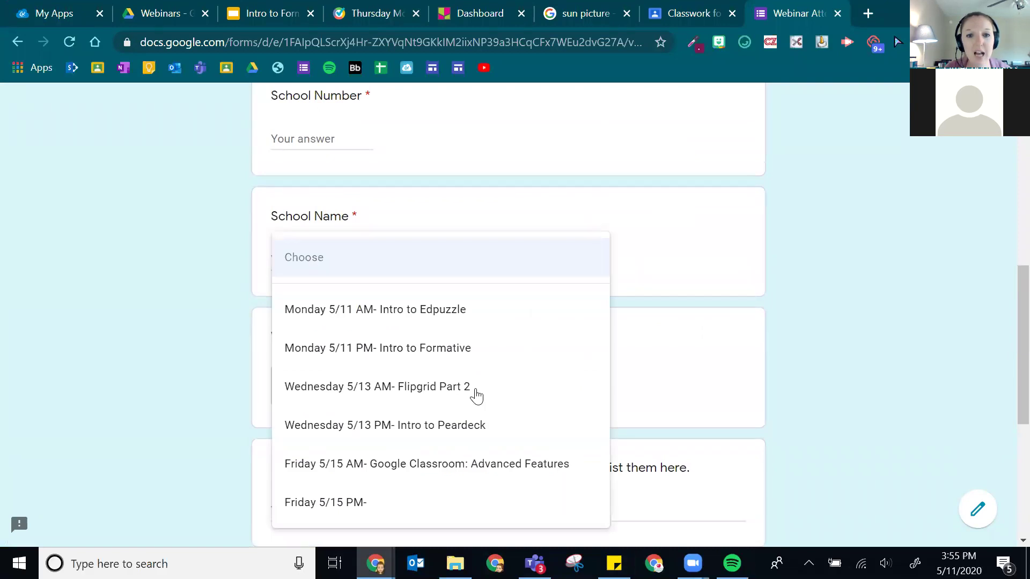
click(906, 336)
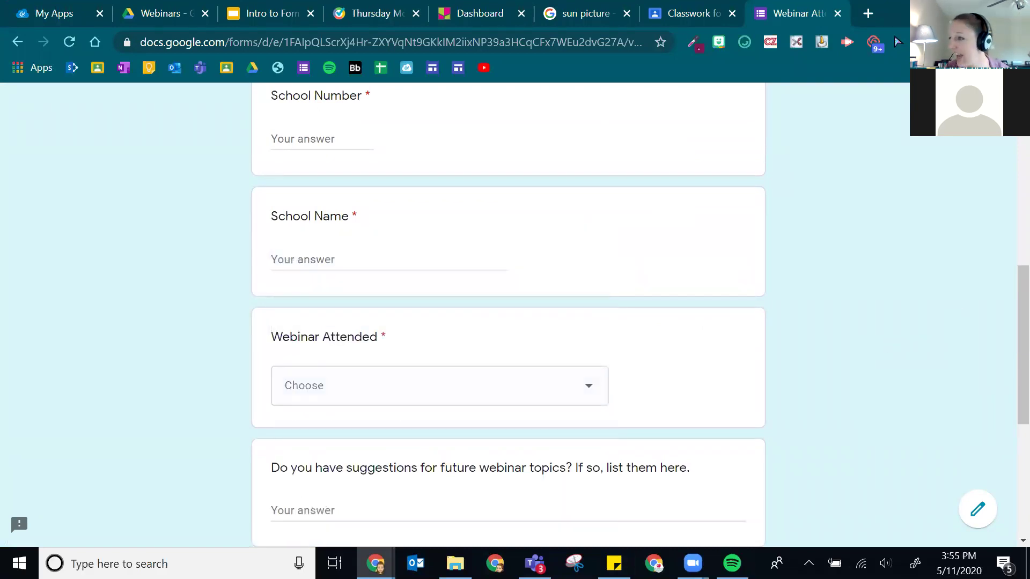